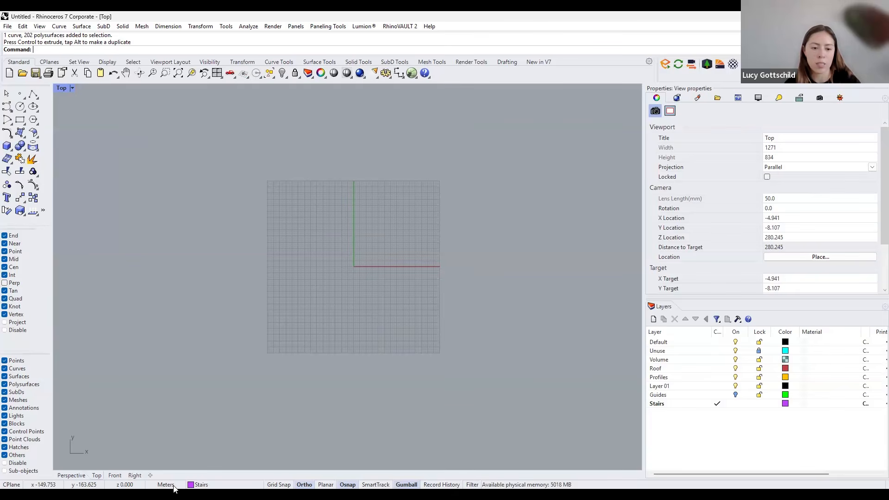
Open the document's unit settings to check the model units.
left_click(175, 486)
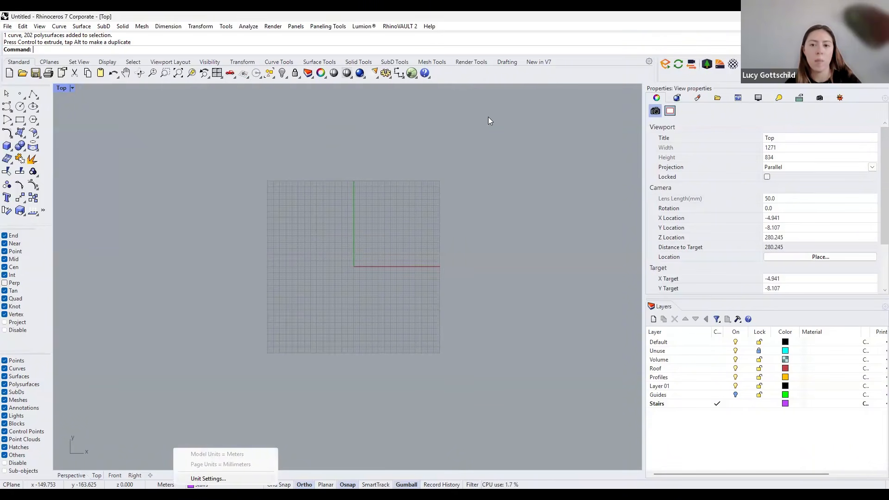
left_click(208, 478)
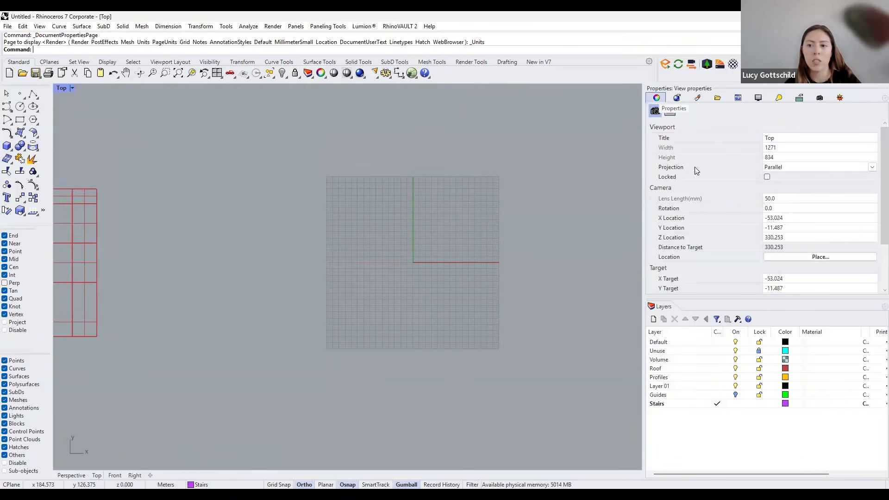
Check which side panels are available, and show the Help panel to browse its topics.
right_click(683, 170)
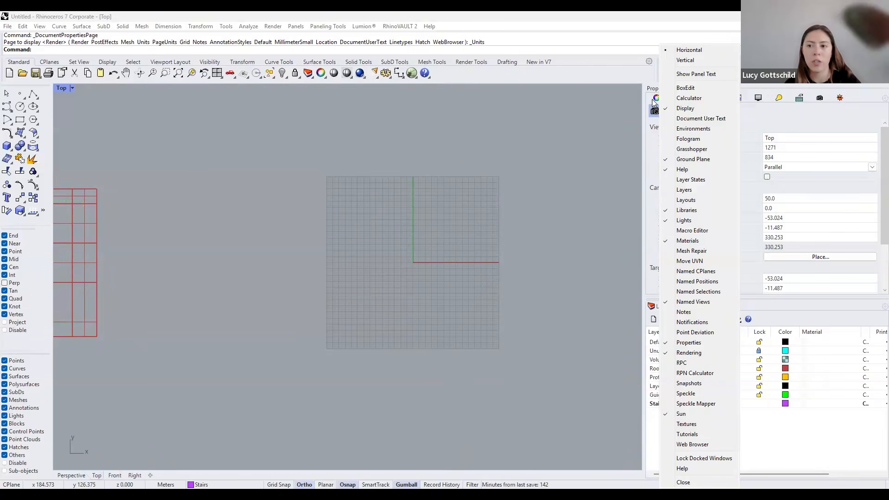
left_click(736, 99)
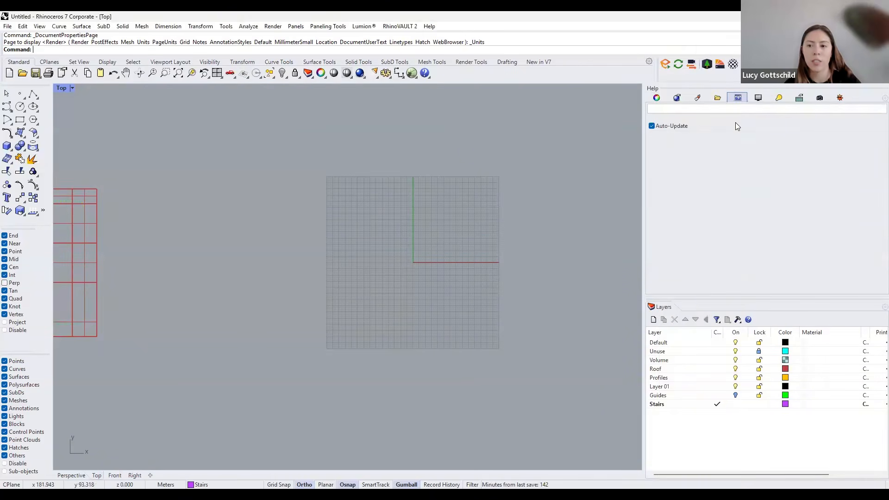
scroll(734, 160, "down", 2)
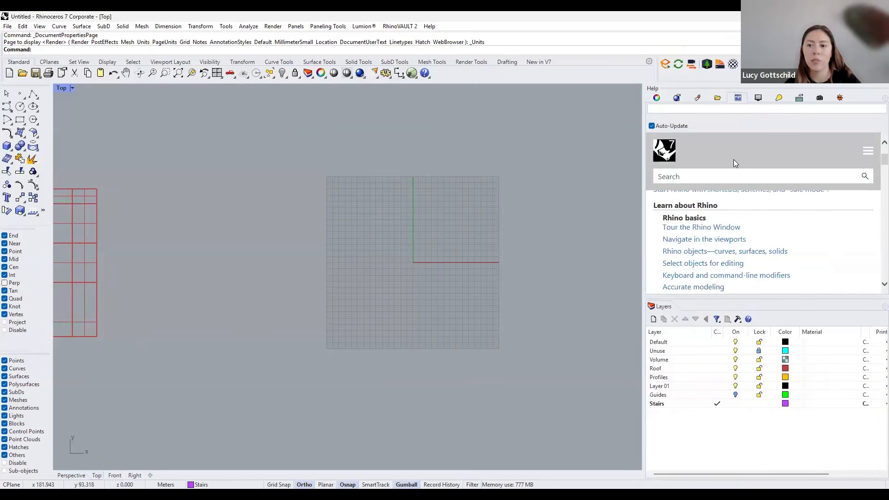
scroll(734, 159, "down", 3)
scroll(733, 159, "down", 3)
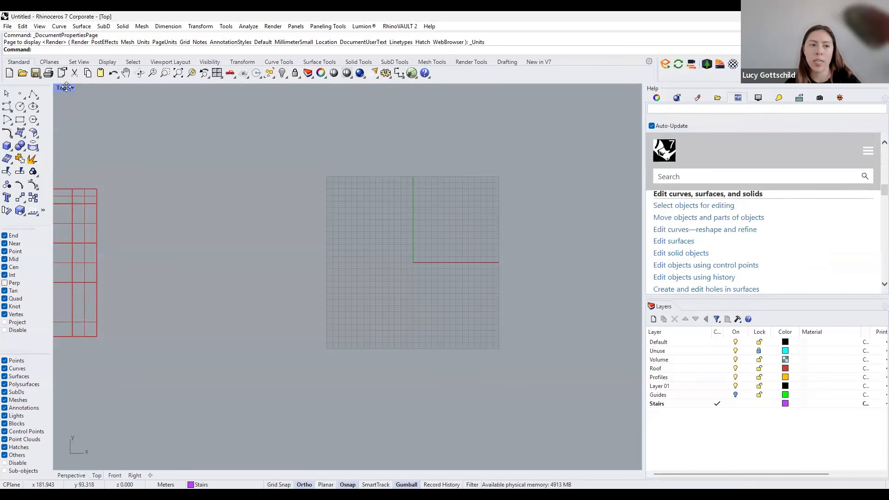
Draw a trial rectangle across the Y axis just above the origin in the Top view, and remove it.
left_click(19, 119)
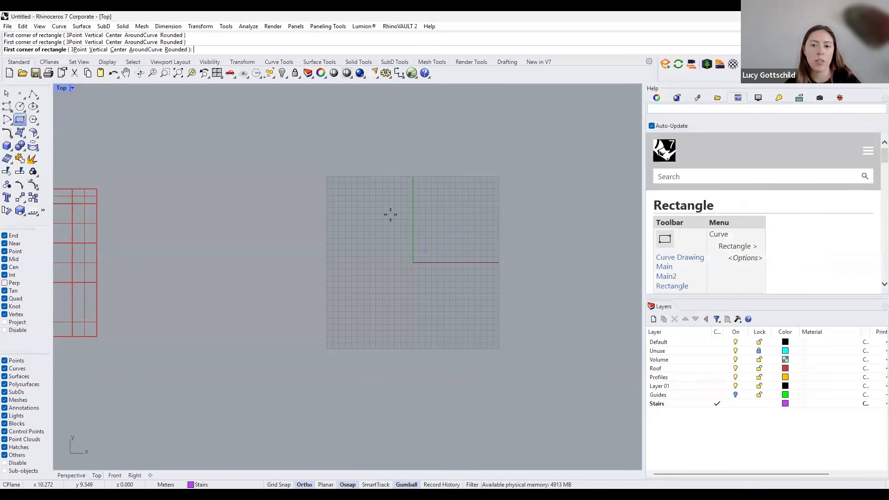
left_click(376, 214)
left_click(425, 251)
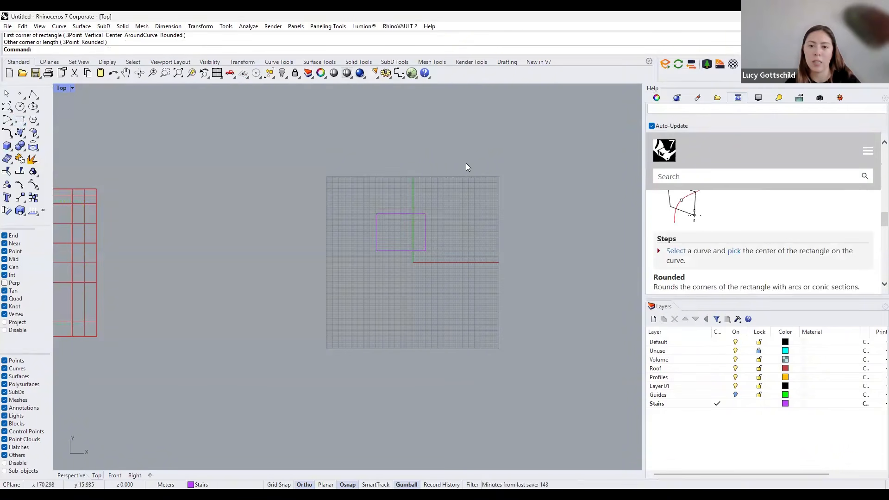
left_click_drag(365, 259, 473, 187)
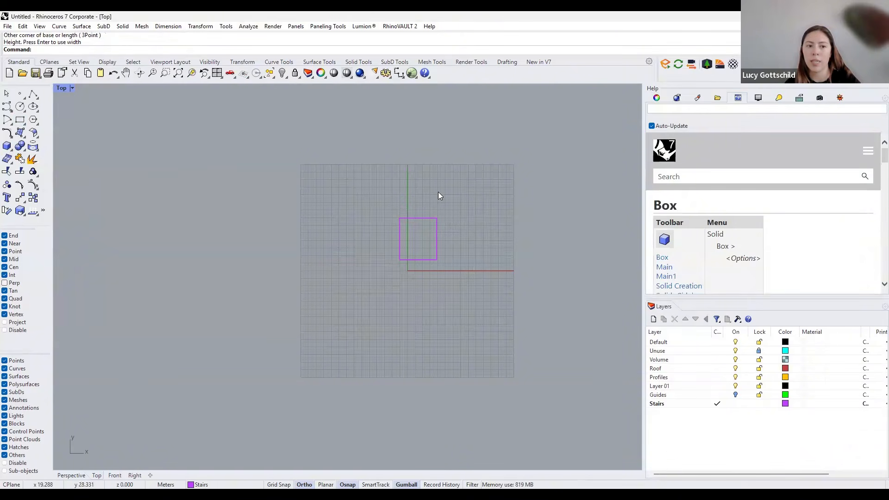
Delete the trial box and look through the help page for the Box command.
left_click(401, 218)
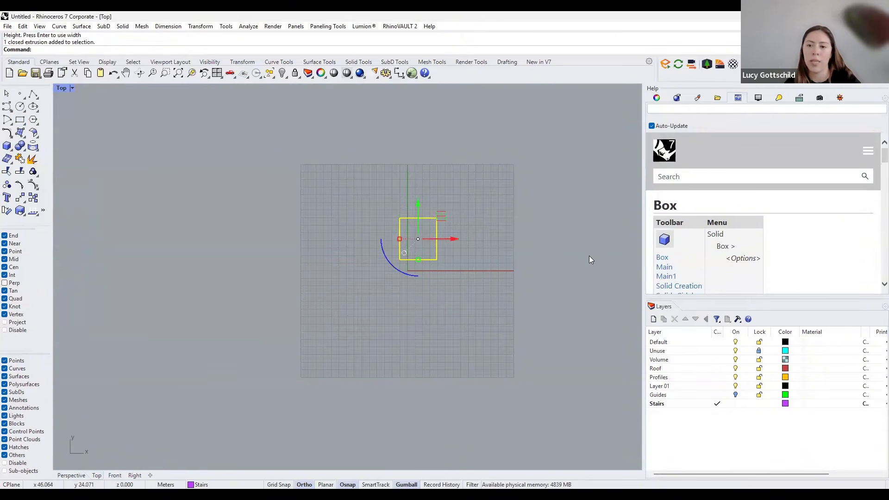
key("Delete")
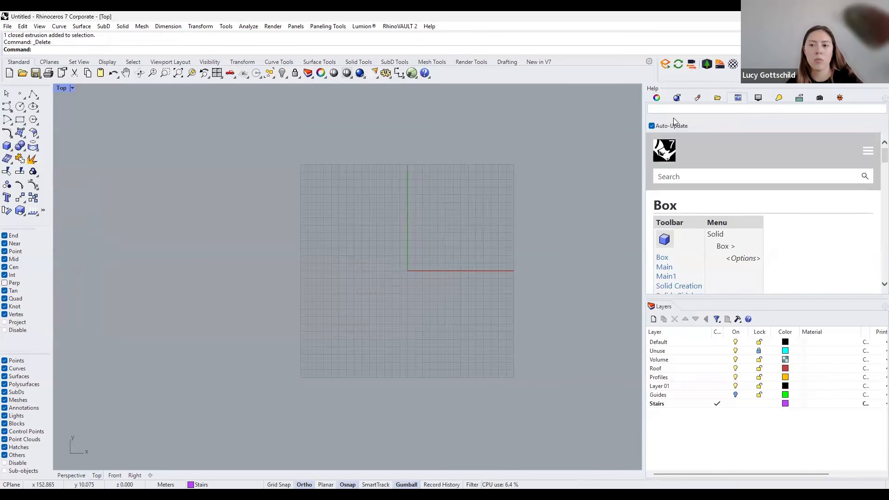
scroll(680, 195, "down", 1)
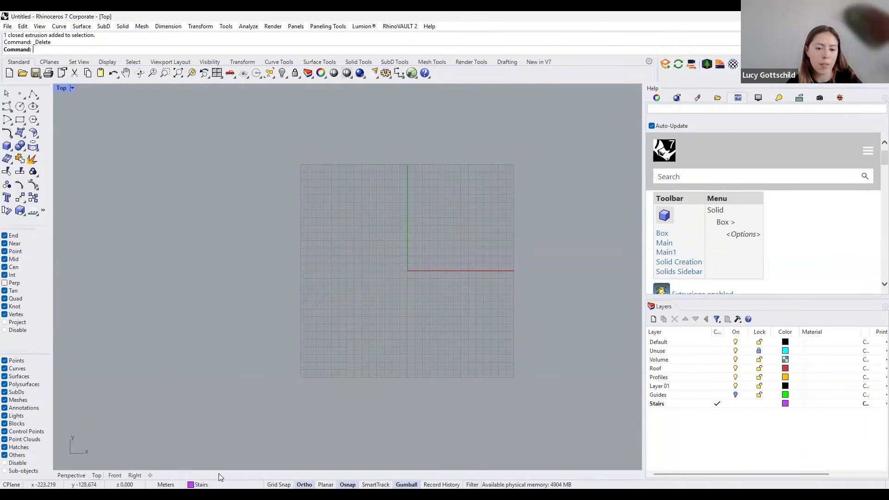
left_click(304, 485)
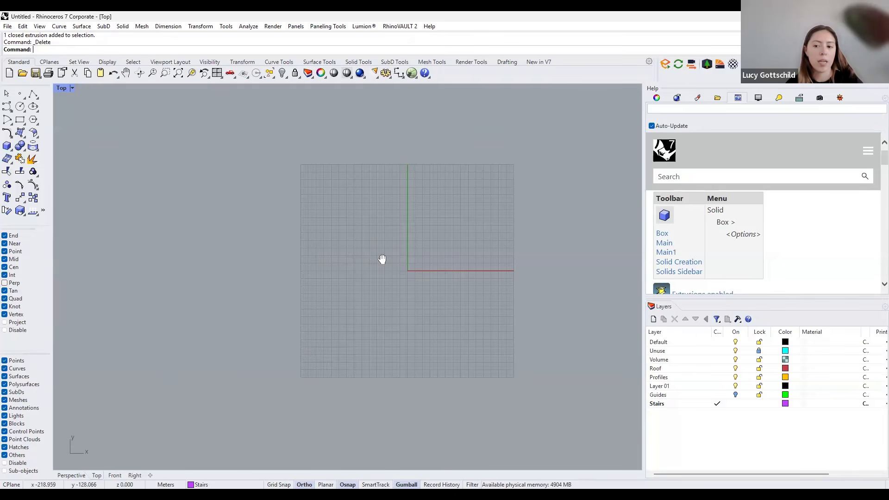
scroll(380, 255, "up", 2)
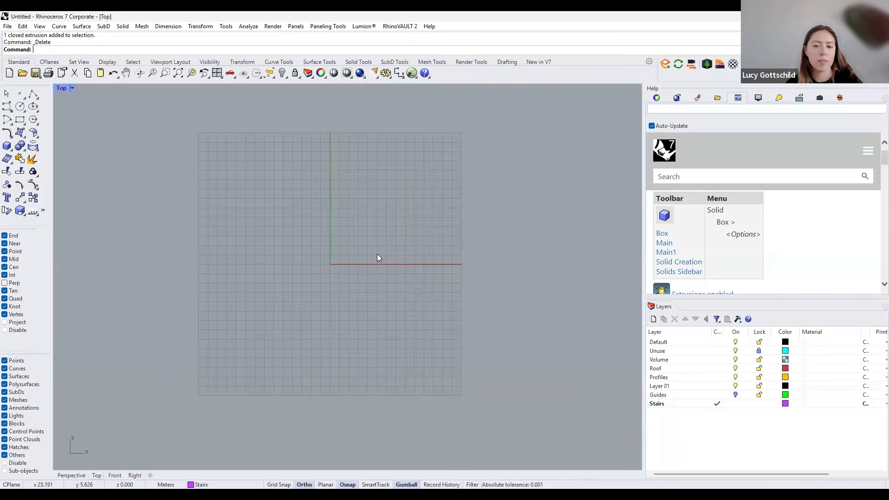
Bring back the view properties, and turn on Grid Snap with Layer 01 as the current layer.
left_click(657, 97)
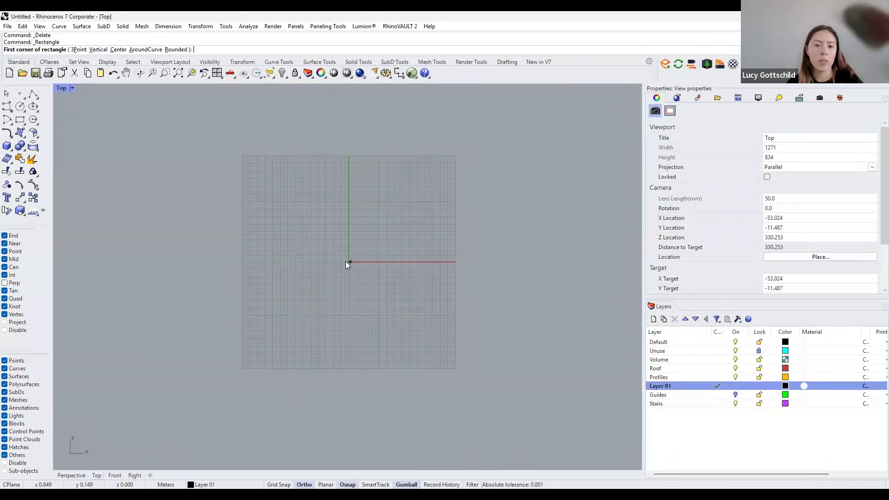
scroll(350, 262, "up", 5)
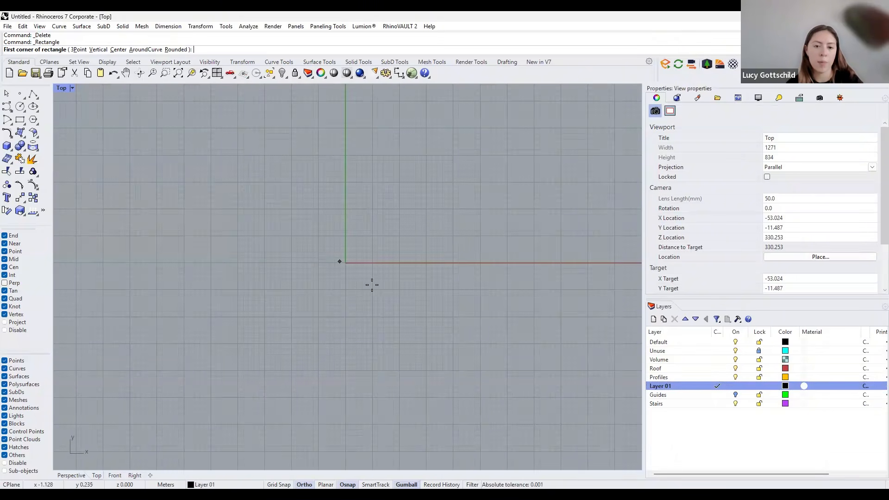
left_click(279, 484)
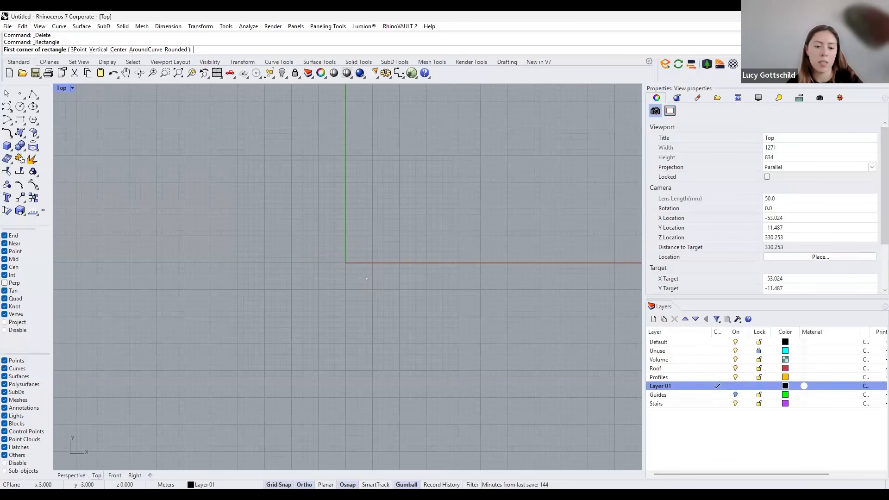
left_click(344, 263)
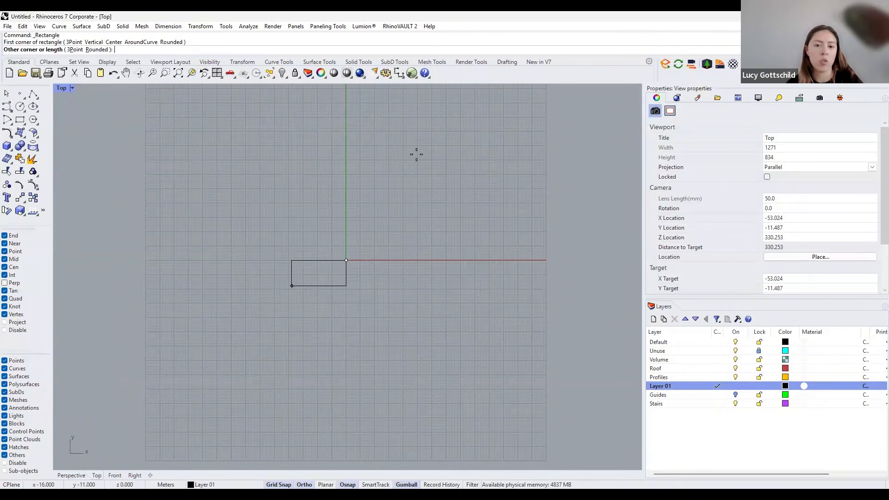
scroll(296, 259, "down", 3)
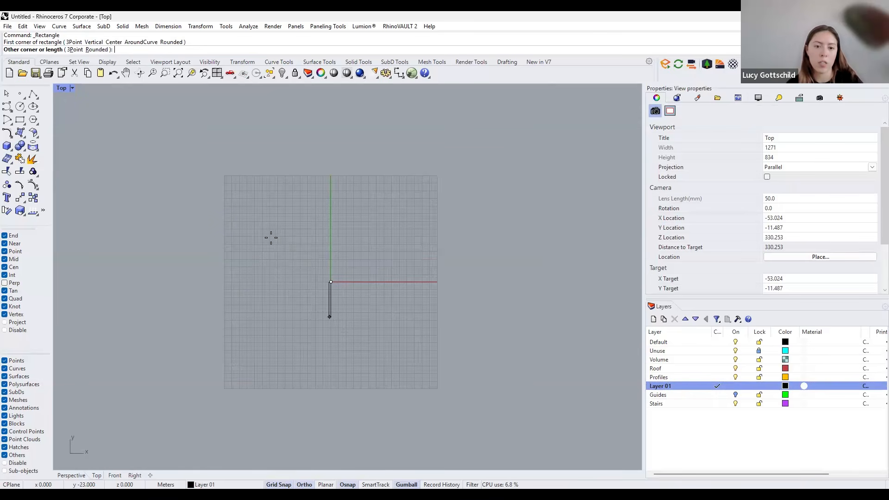
scroll(273, 234, "up", 2)
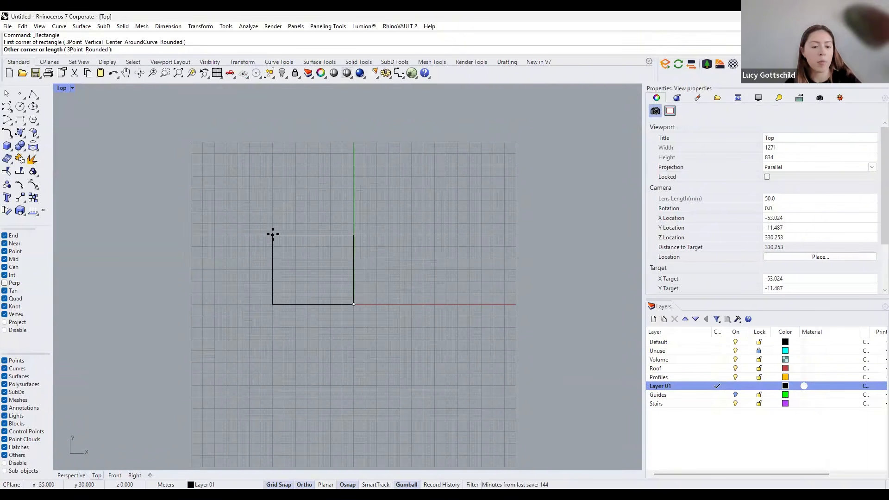
key("Escape")
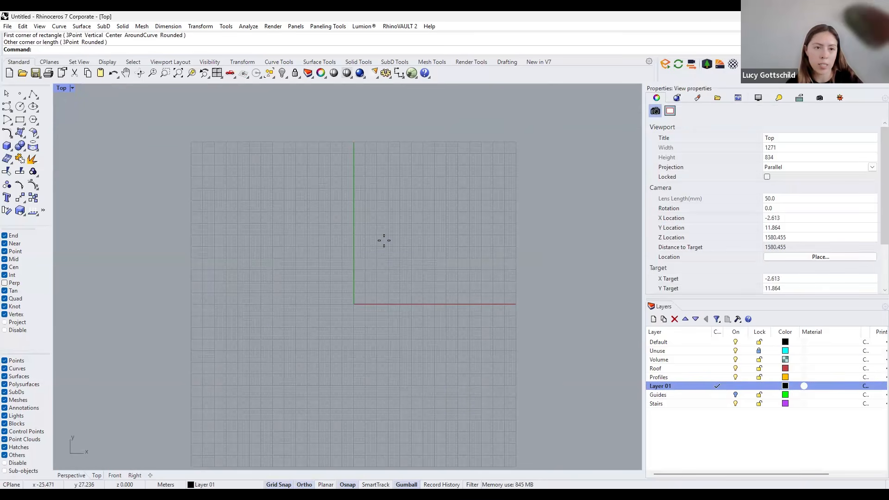
Draw a rectangle in the Top view using the Center option, centred on the origin with its corner at 100,80.
key("Return")
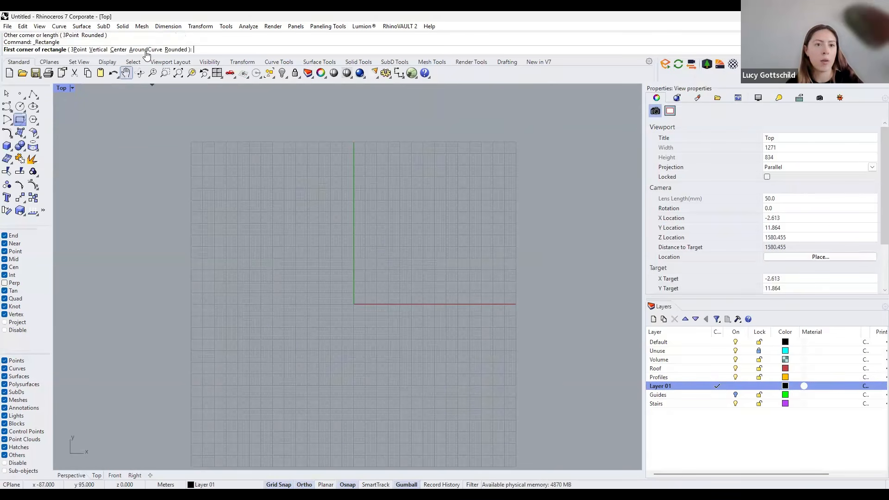
left_click(120, 49)
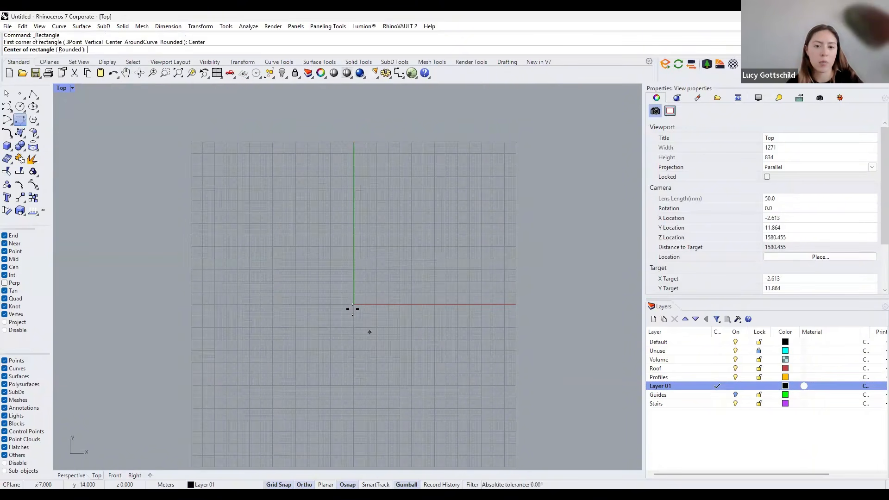
scroll(355, 309, "up", 3)
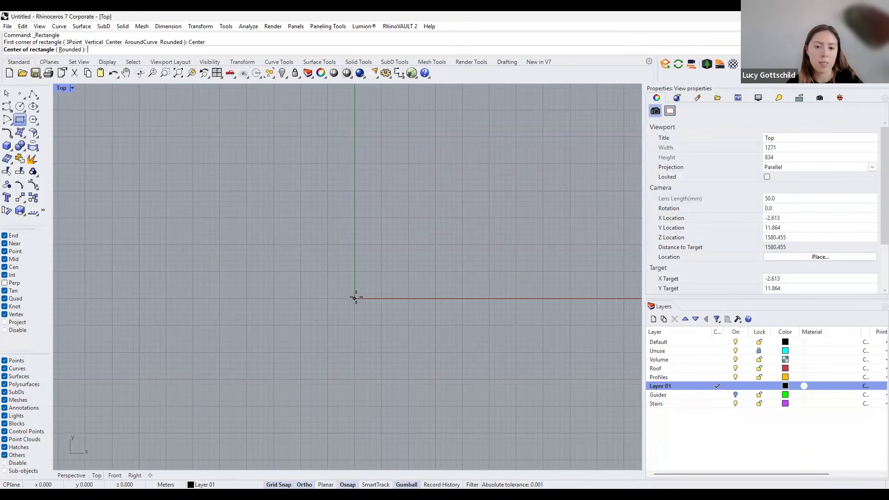
left_click(355, 297)
scroll(354, 298, "down", 1)
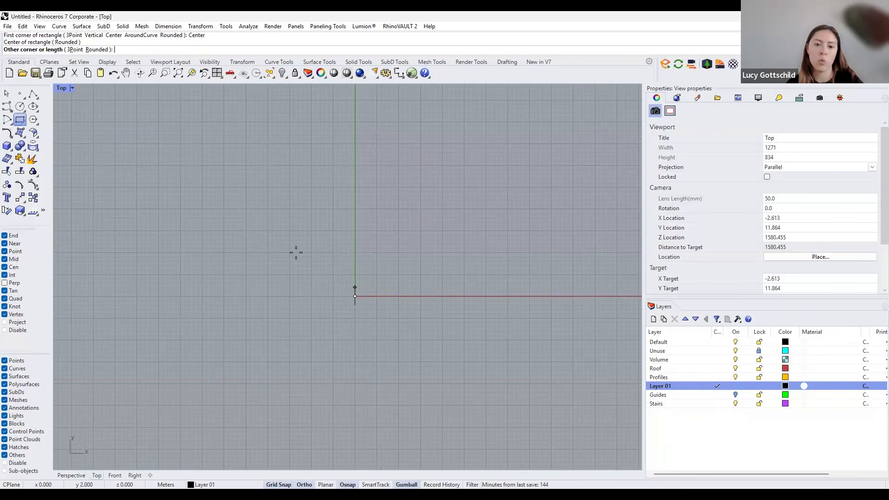
scroll(296, 252, "down", 3)
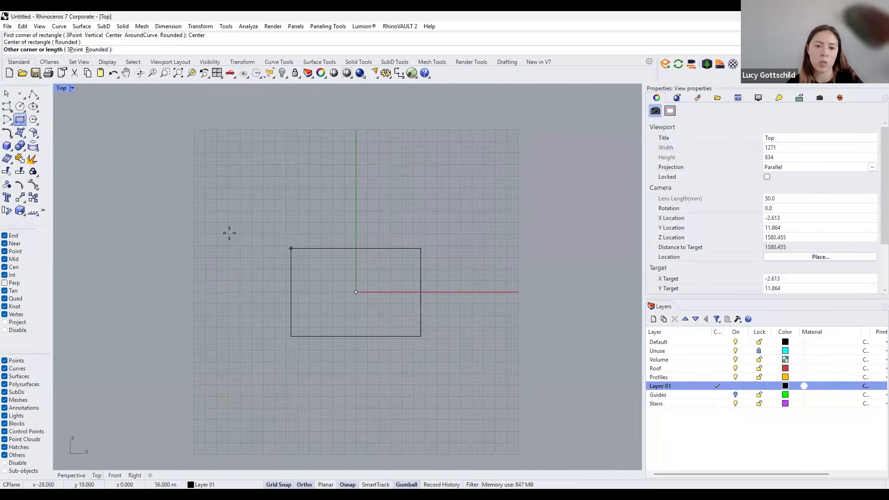
scroll(234, 163, "down", 3)
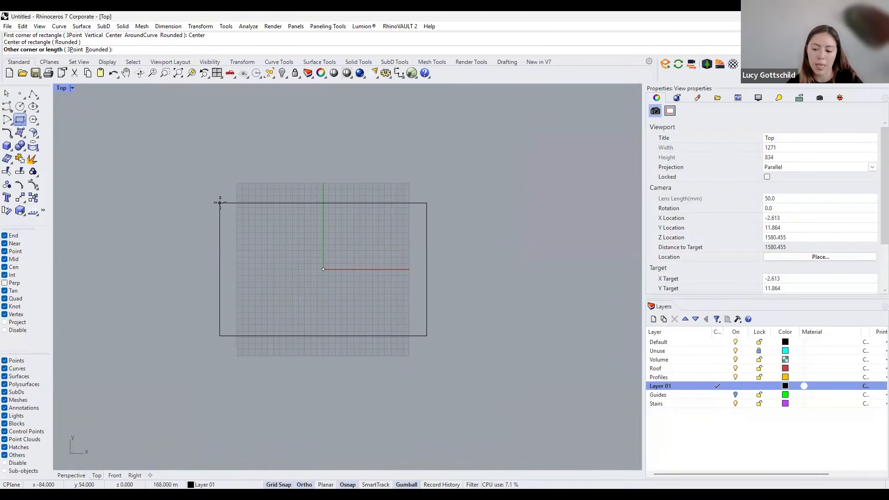
type("1")
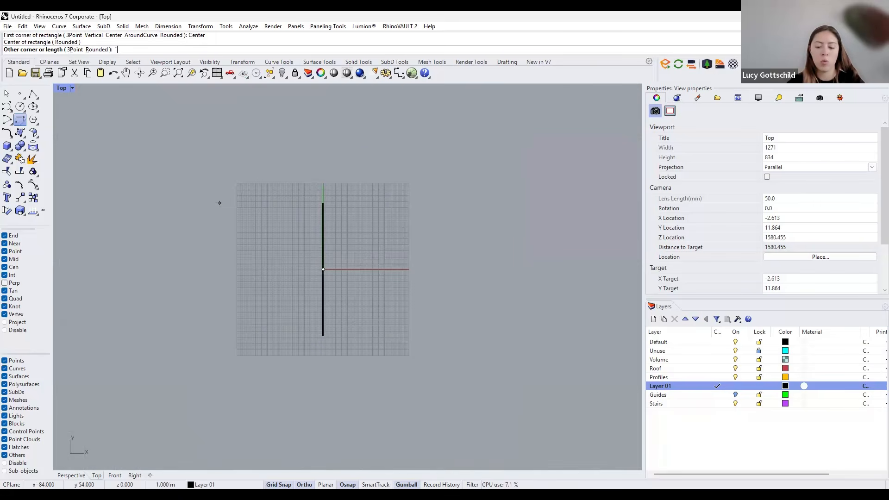
type("00")
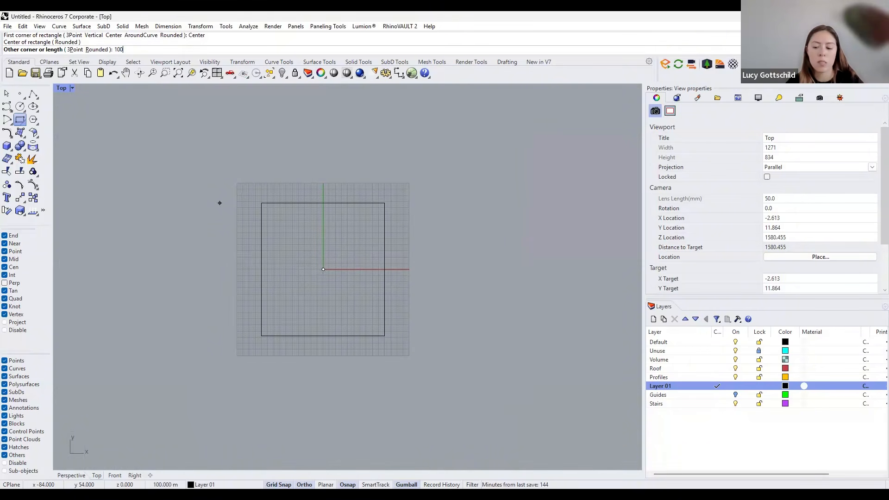
type(",80")
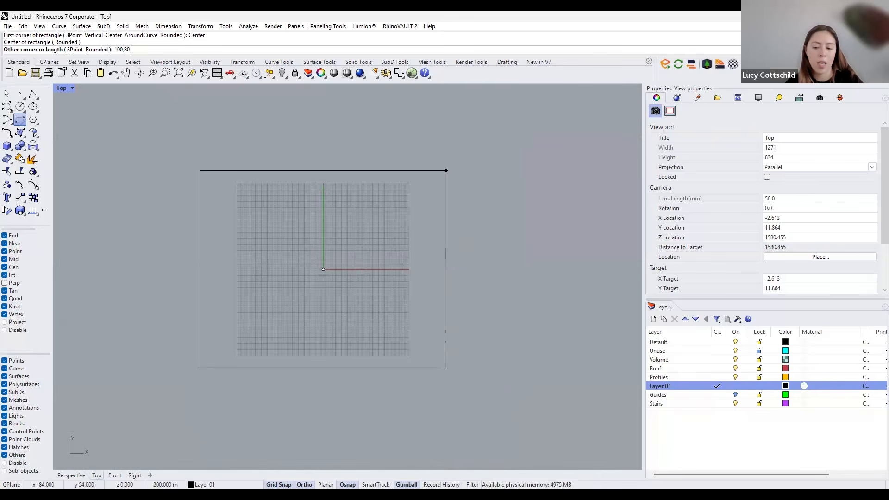
key("Return")
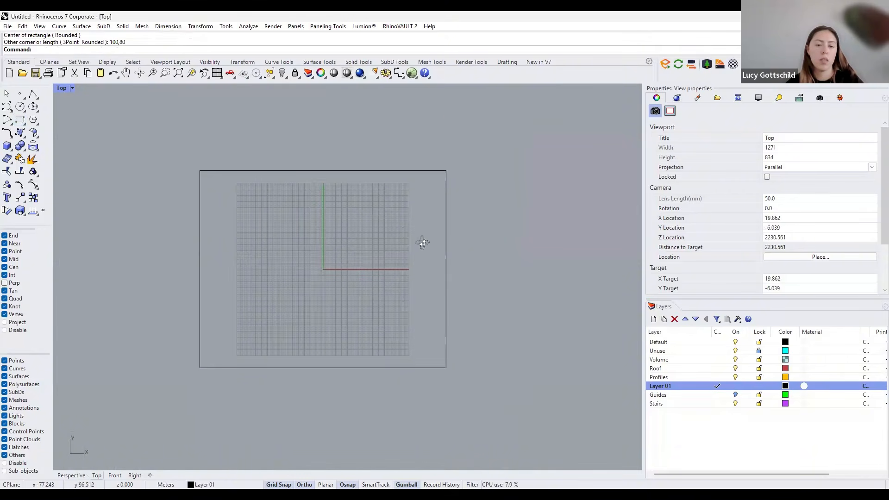
Create a planar surface from the centred rectangle with PlanarSrf.
right_click_drag(422, 242, 398, 219)
right_click_drag(477, 260, 399, 248)
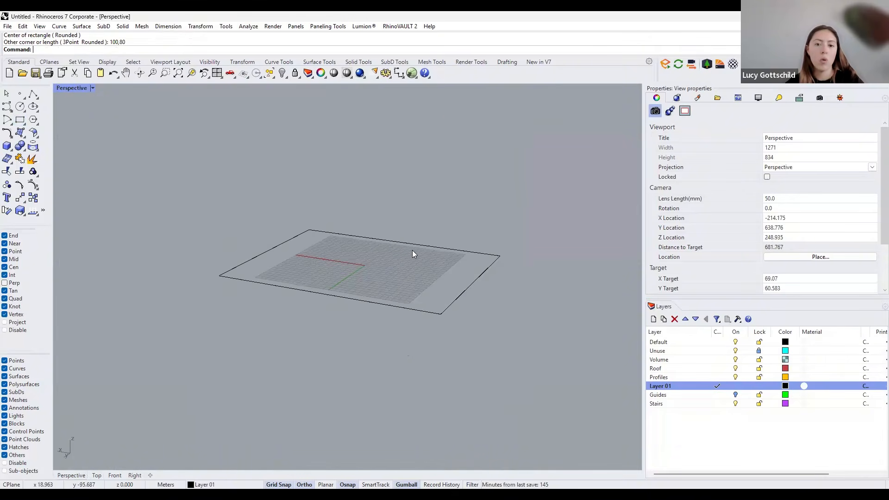
key("ctrl+a")
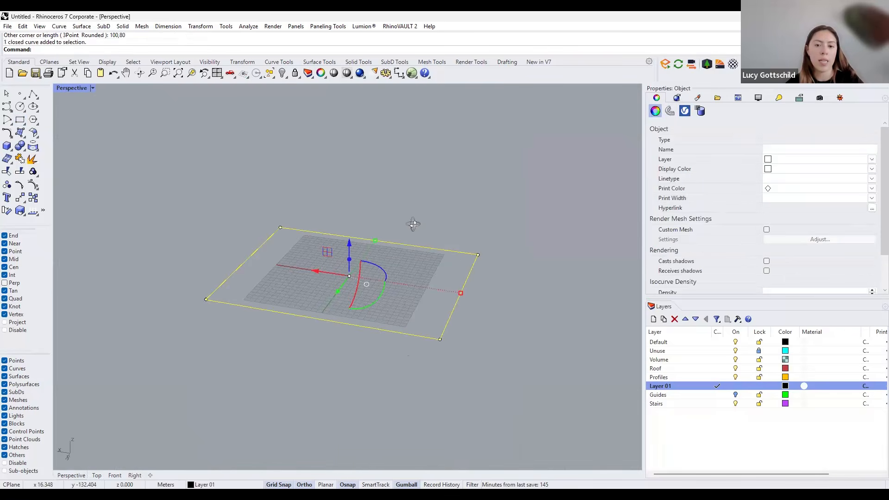
right_click_drag(420, 224, 455, 220)
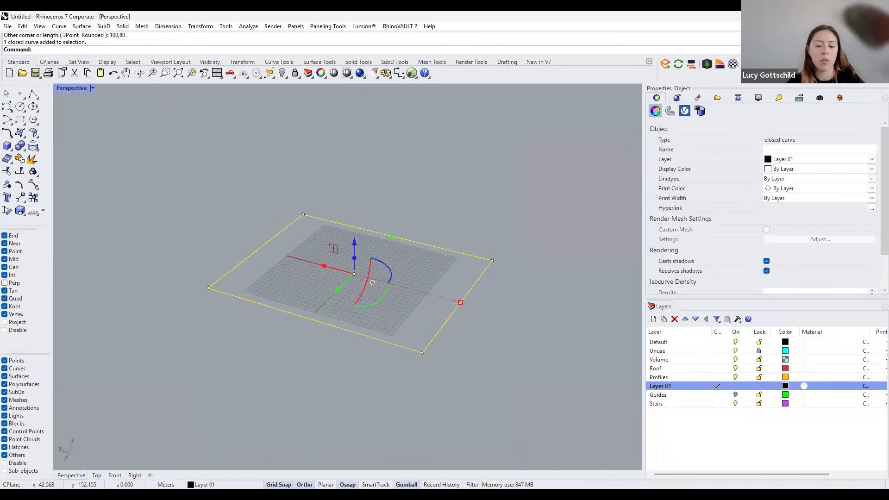
type("Planar")
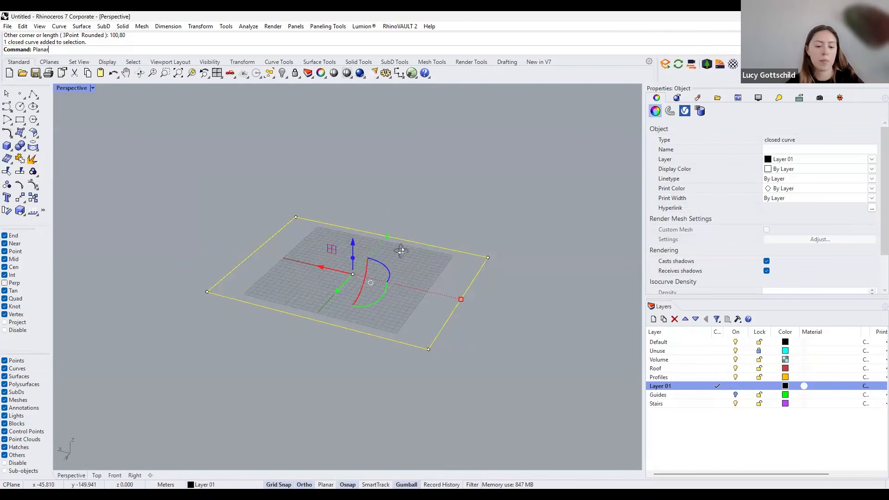
type("Srf")
key("Return")
scroll(395, 294, "up", 2)
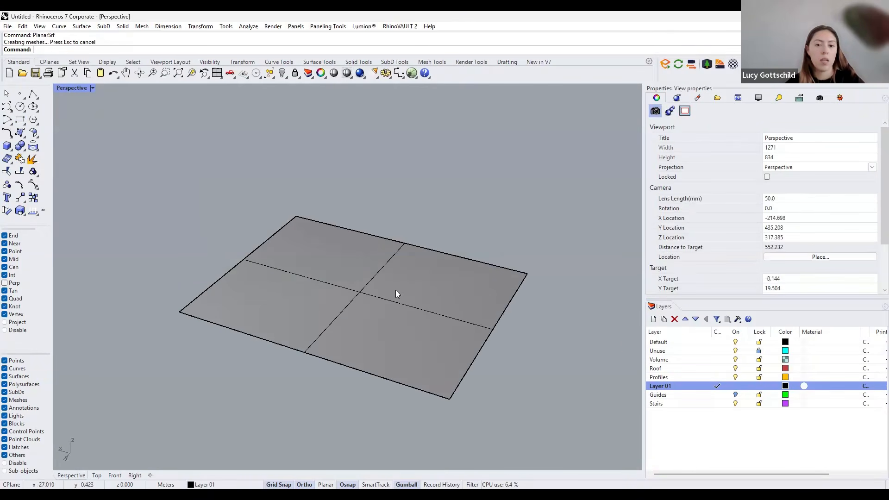
Offset the rectangle curve inward by a distance of 20 with sharp corners.
key("ctrl+a")
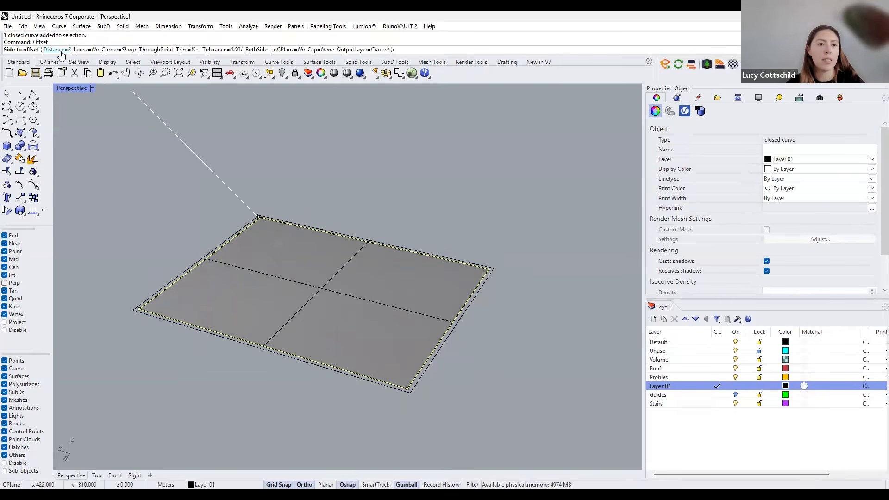
left_click(57, 49)
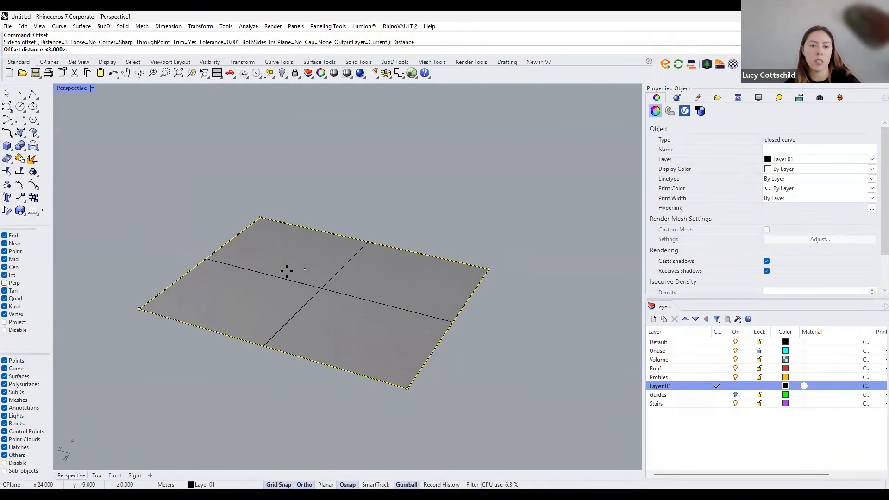
type("10")
key("Return")
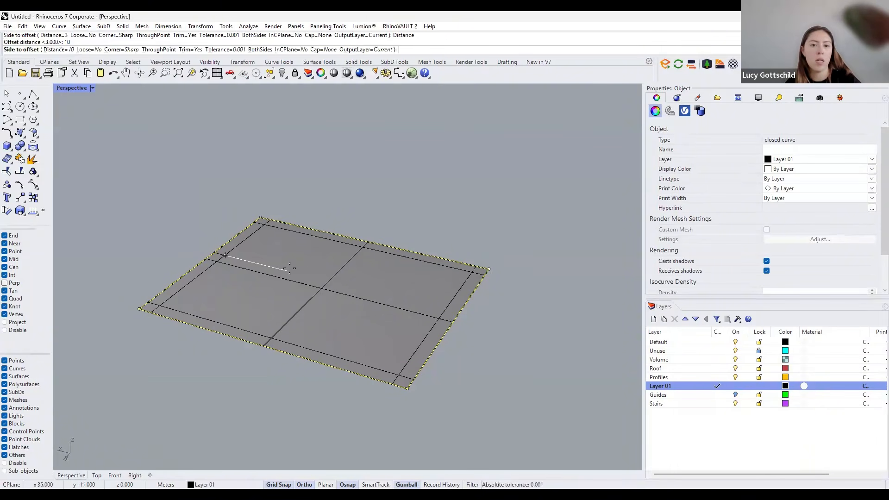
left_click(58, 50)
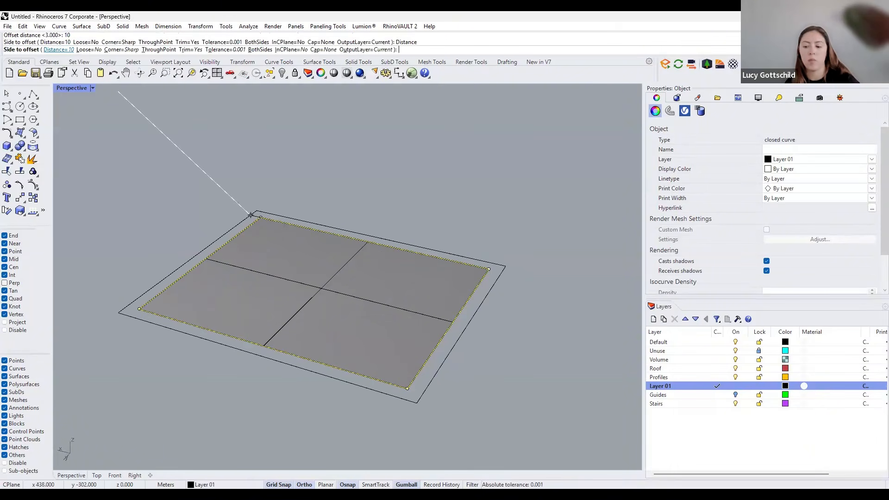
type("20")
key("Return")
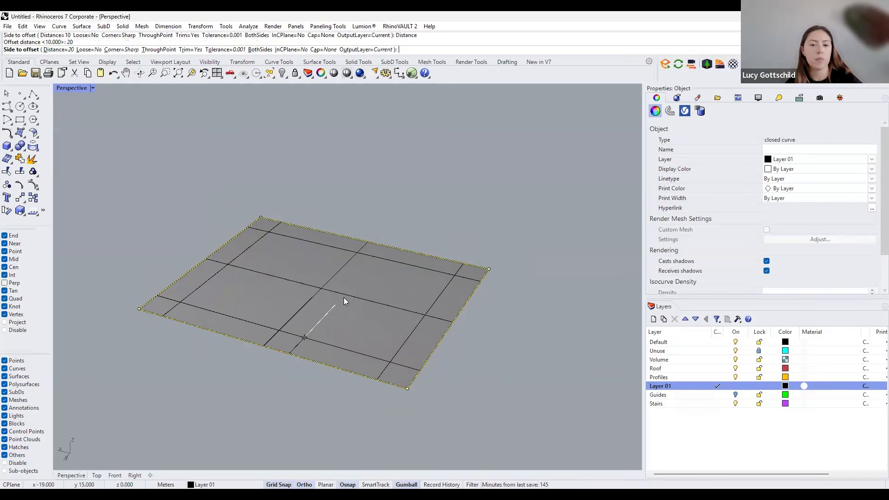
left_click(344, 298)
right_click_drag(346, 213, 301, 265)
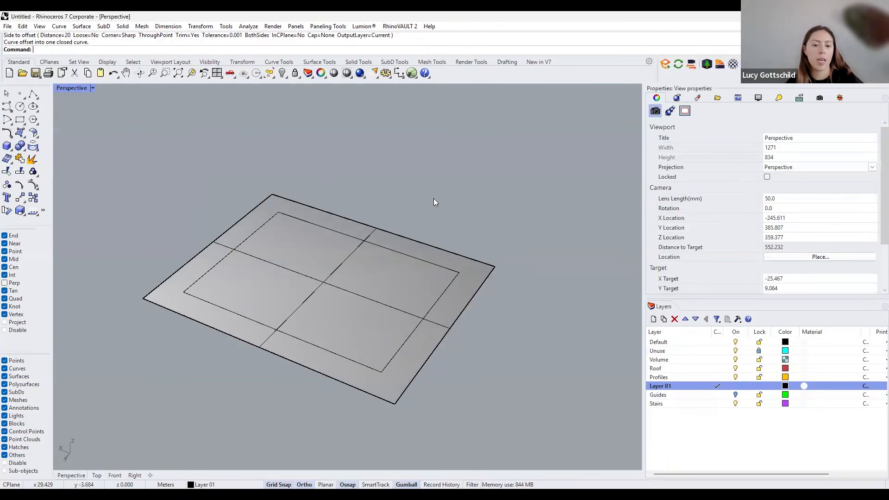
Split the planar surface using the inner offset rectangle as the cutting object.
scroll(434, 199, "up", 2)
right_click_drag(434, 199, 437, 211)
type("Split")
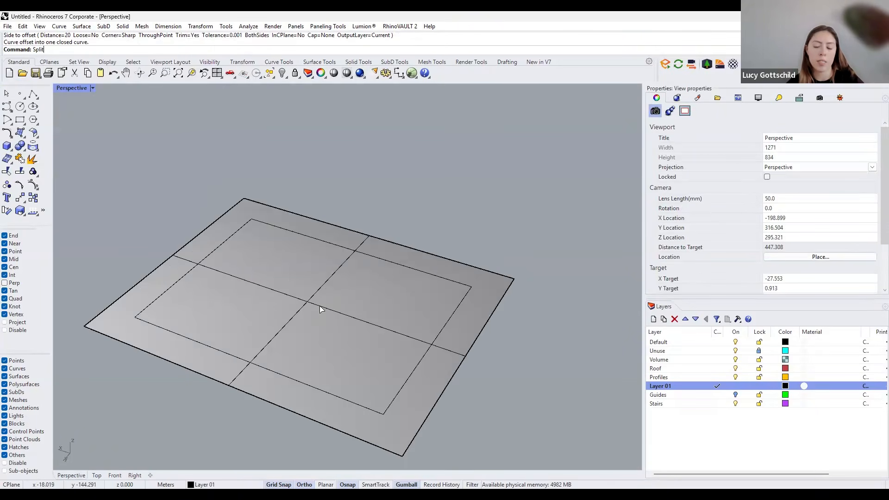
key("Return")
key("Return")
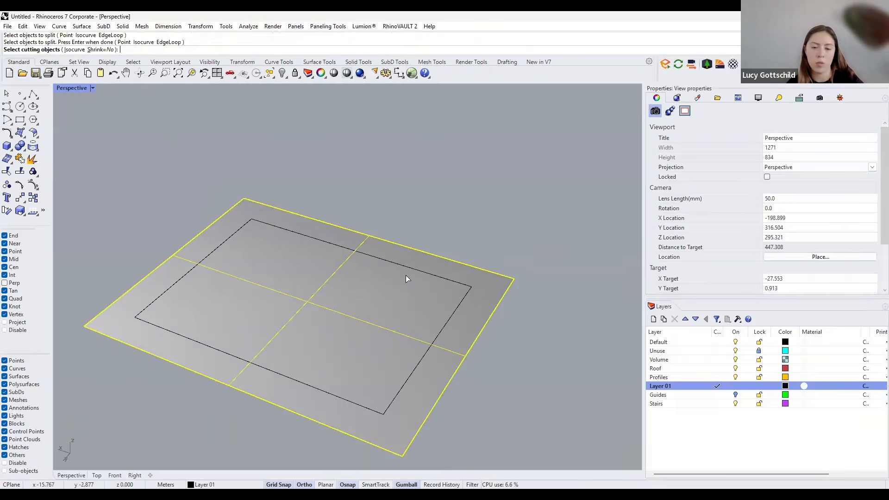
left_click(434, 276)
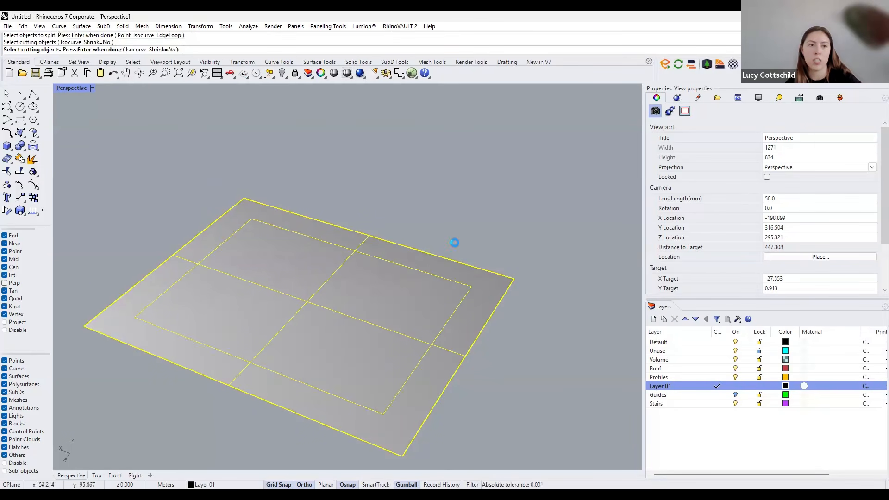
key("Return")
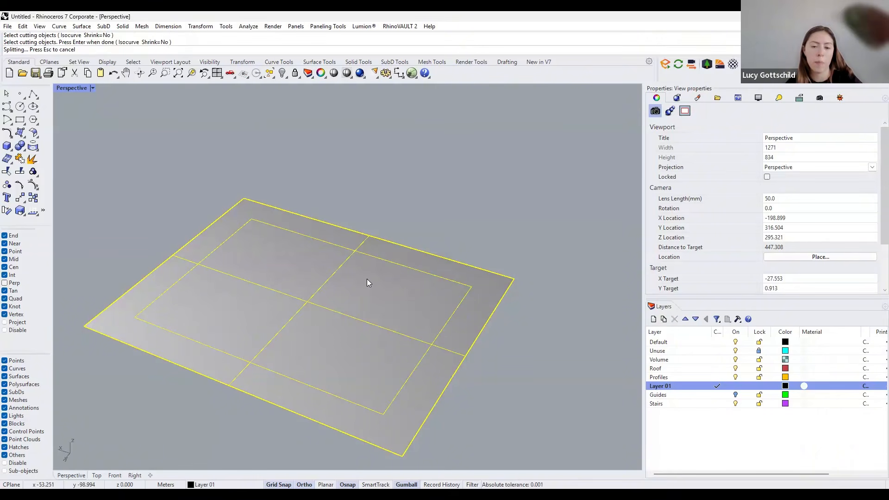
Delete the outer frame surface, keeping the inner surface and the outer rectangle curve.
left_click(486, 283)
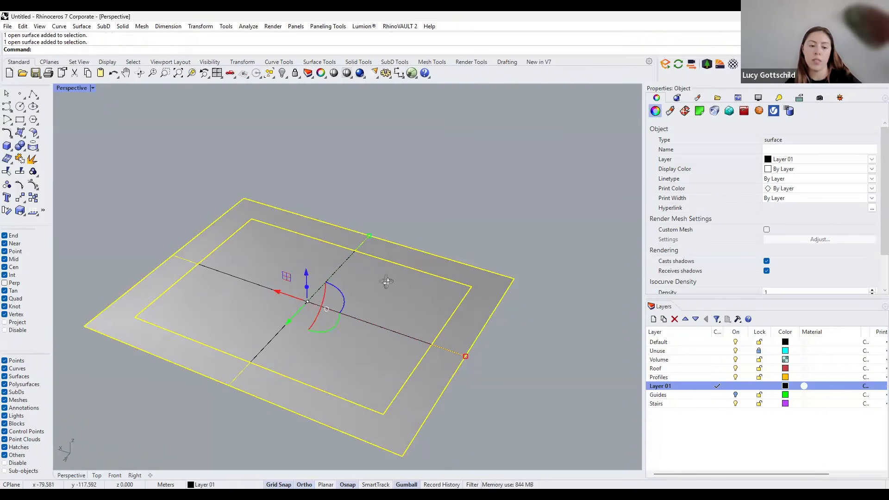
key("Delete")
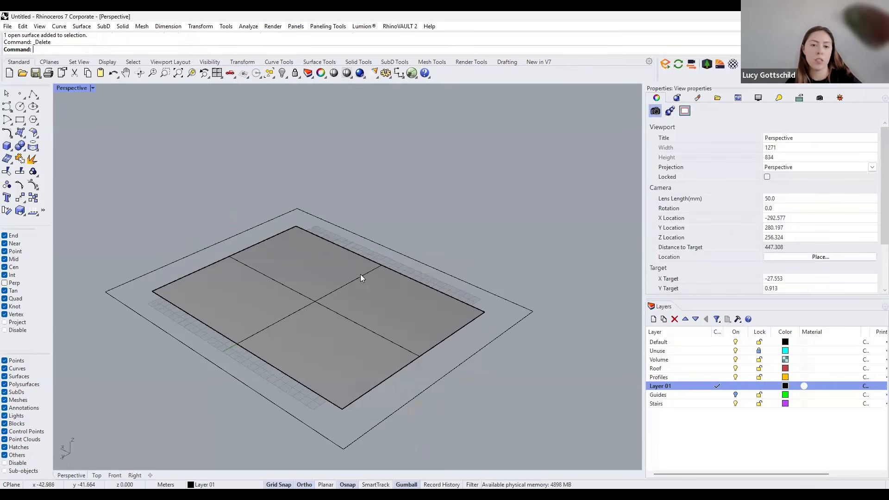
right_click_drag(388, 277, 345, 264)
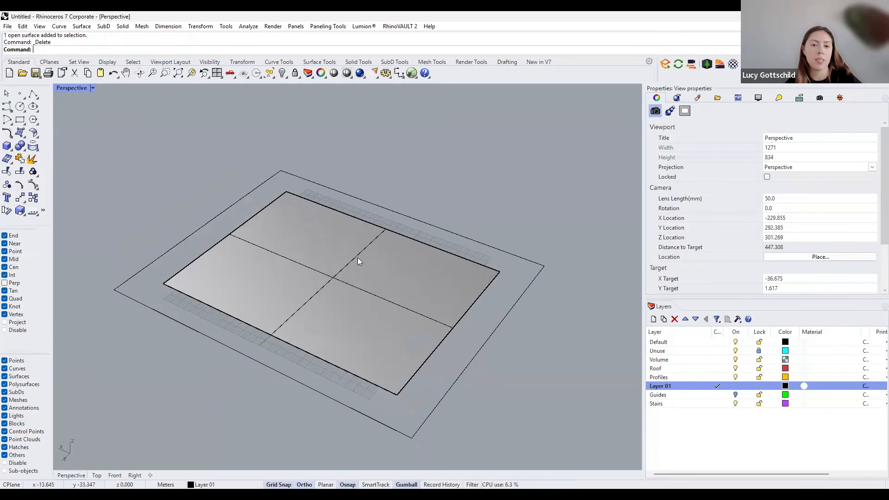
Rebuild the inner surface with point counts U 7 and V 7, degree 2 in both directions, deleting the input and retrimming.
left_click(394, 236)
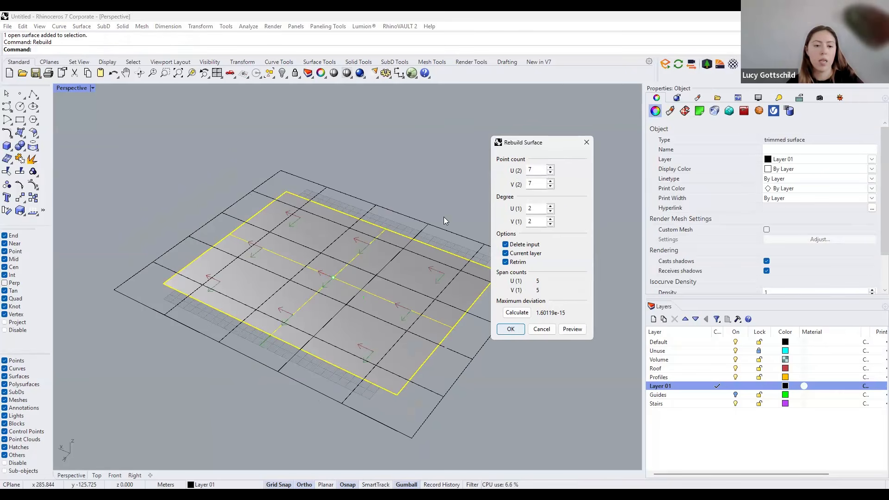
key("Return")
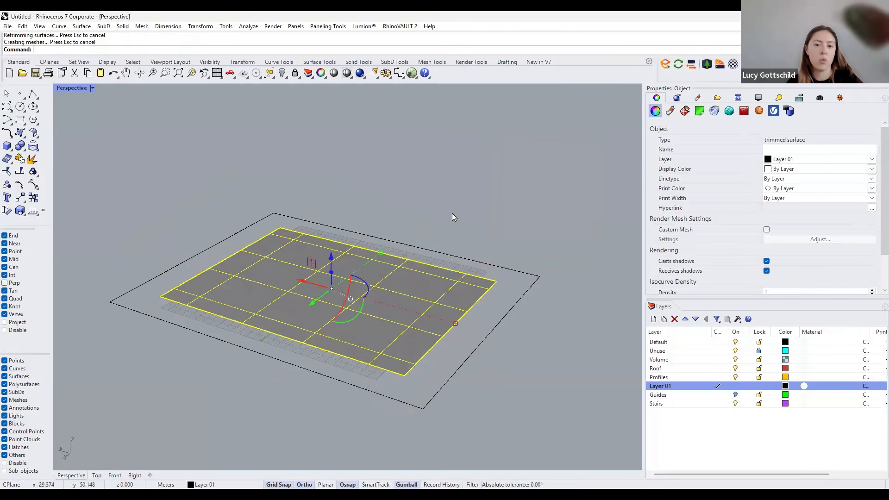
right_click_drag(452, 213, 499, 243)
left_click(469, 184)
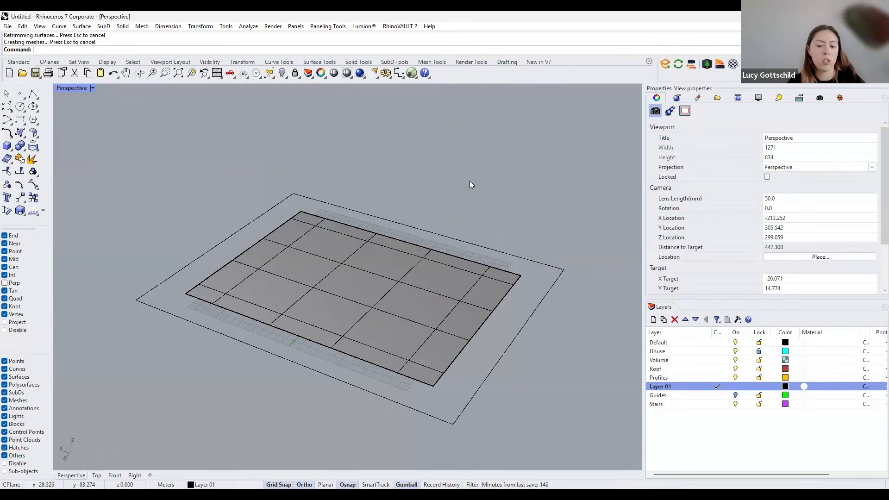
Turn on the control points of the rebuilt surface.
type("Poi")
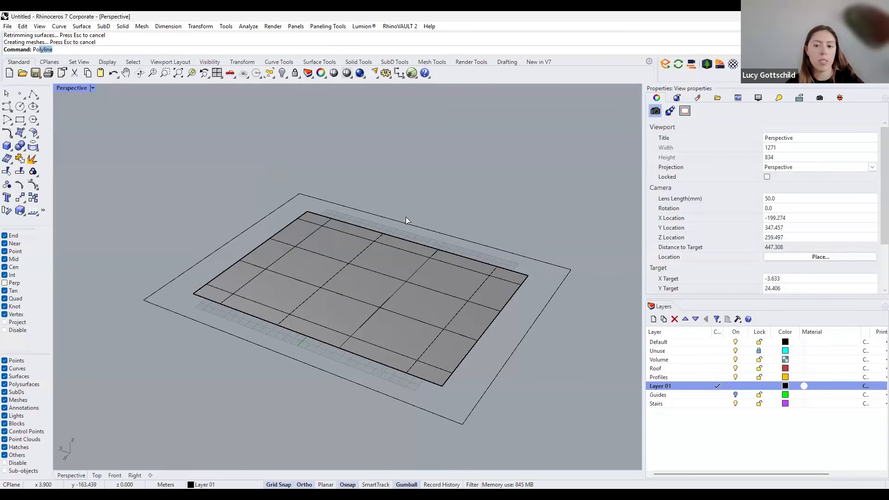
type("n")
key("Return")
key("ctrl+a")
key("Return")
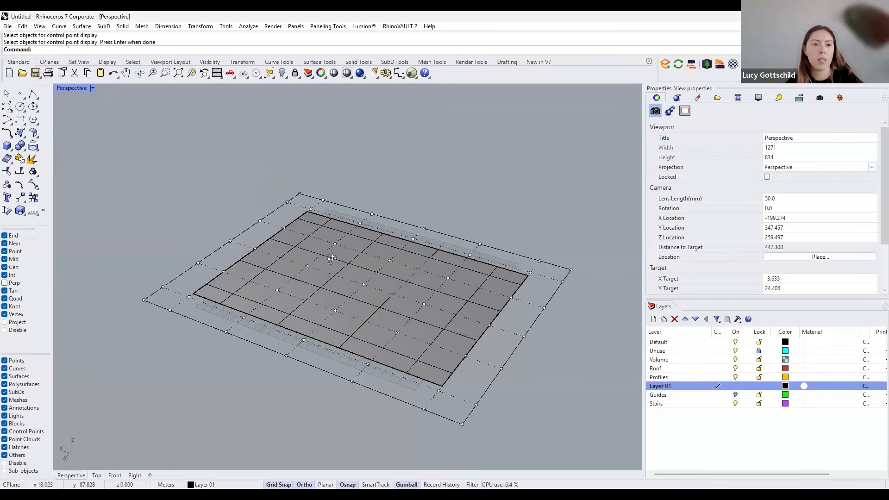
right_click_drag(331, 259, 73, 357)
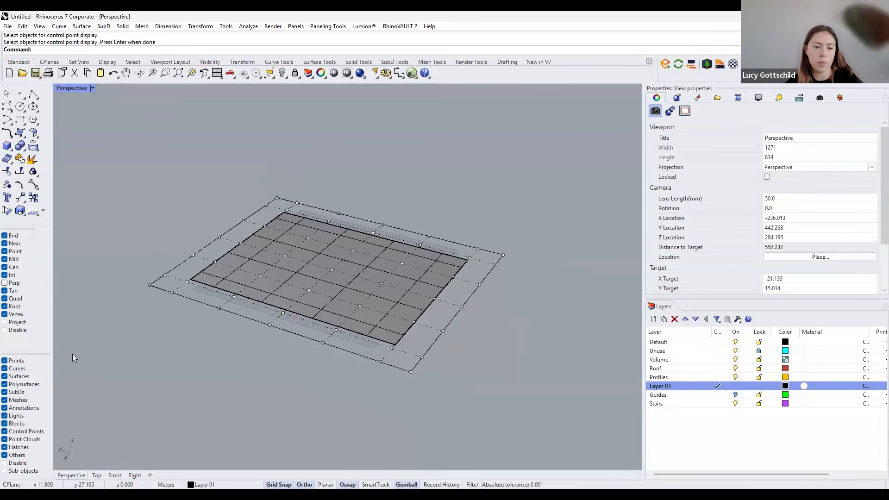
right_click_drag(197, 296, 244, 301)
right_click_drag(495, 309, 507, 189)
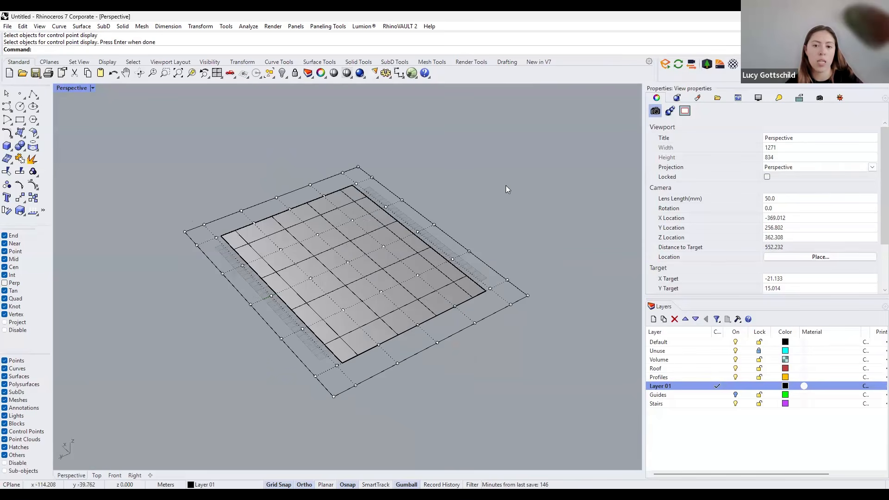
Try to window-select the three rows of control points along the positive-Y long side, removing the surface and curves from the selection.
left_click_drag(548, 168, 206, 385)
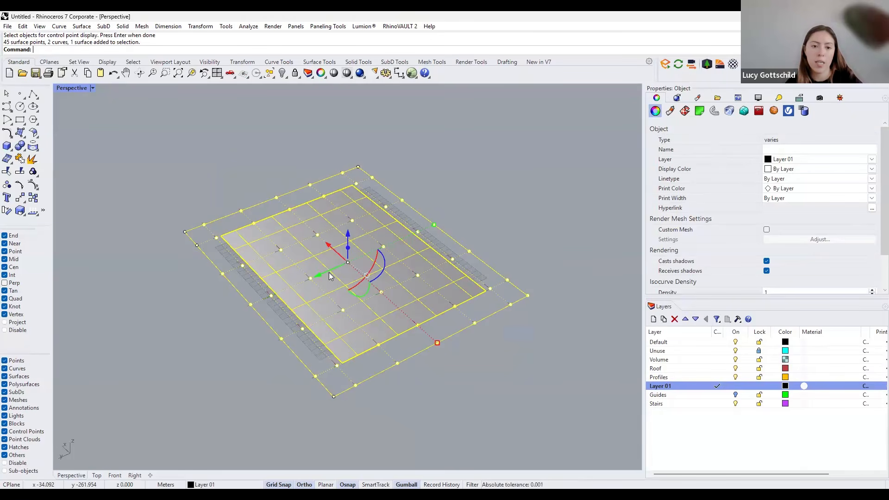
key("Escape")
right_click_drag(269, 288, 268, 288)
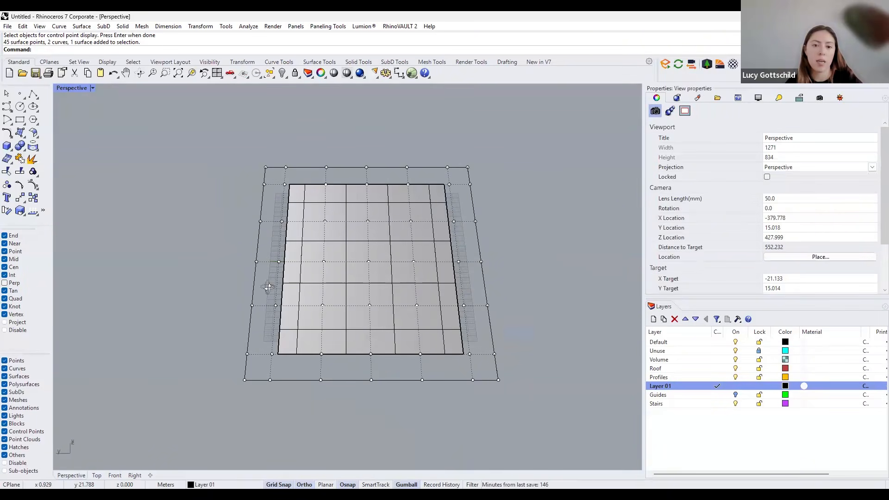
right_click_drag(268, 287, 274, 288)
left_click_drag(346, 408, 226, 148)
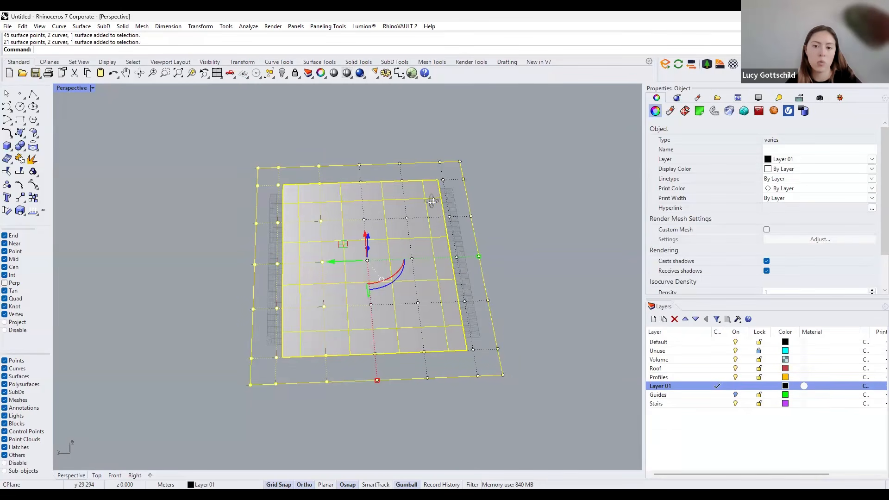
left_click(420, 287, "ctrl")
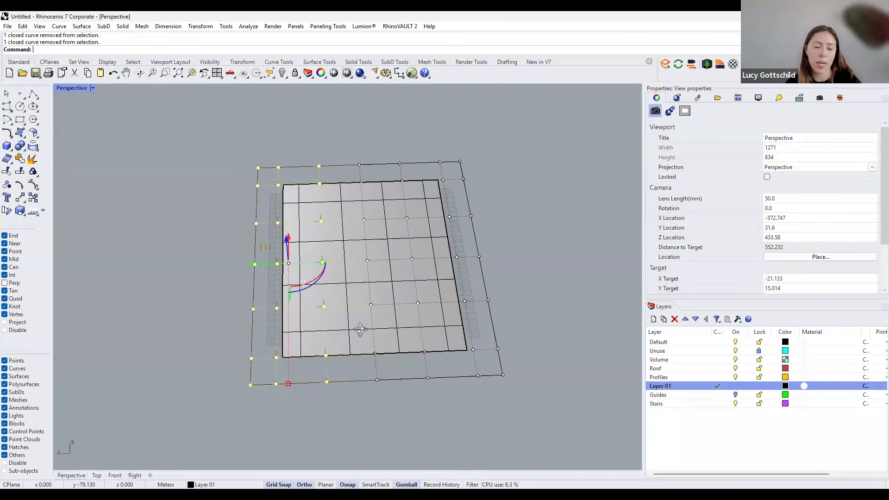
left_click(159, 361)
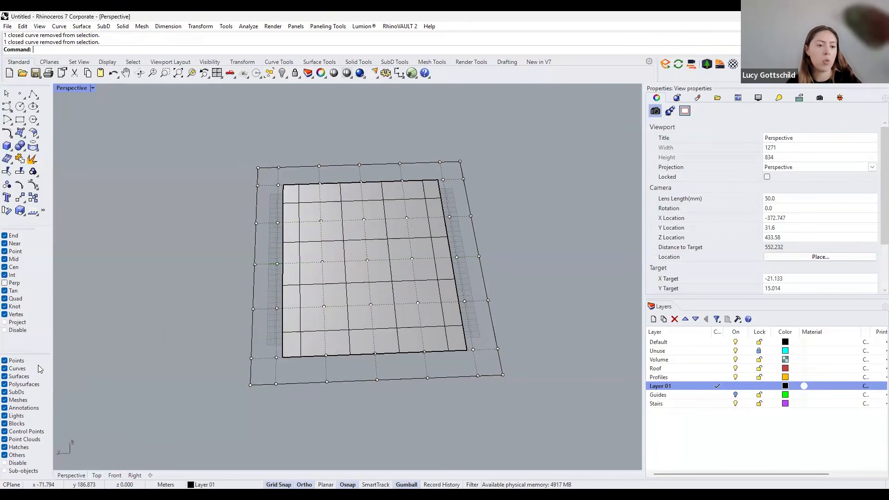
Restrict the selection filter to Control Points and window-select the three rows of points along the positive-Y long side.
key("ctrl")
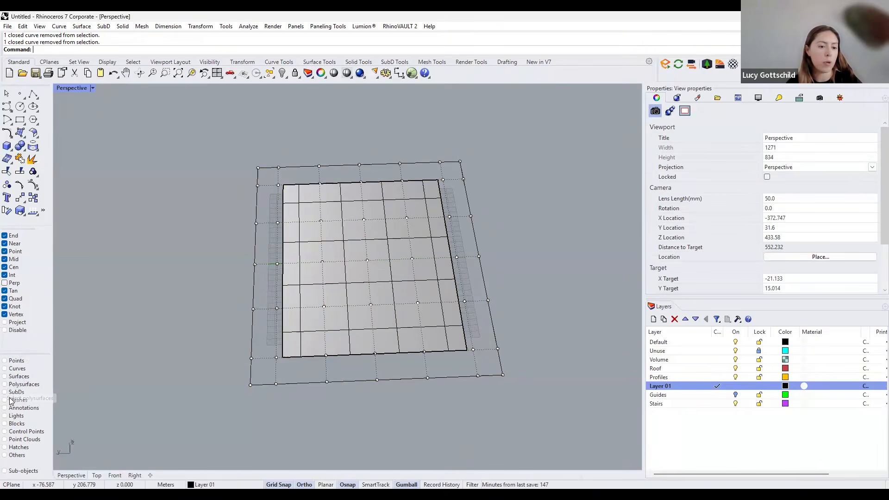
left_click(6, 432)
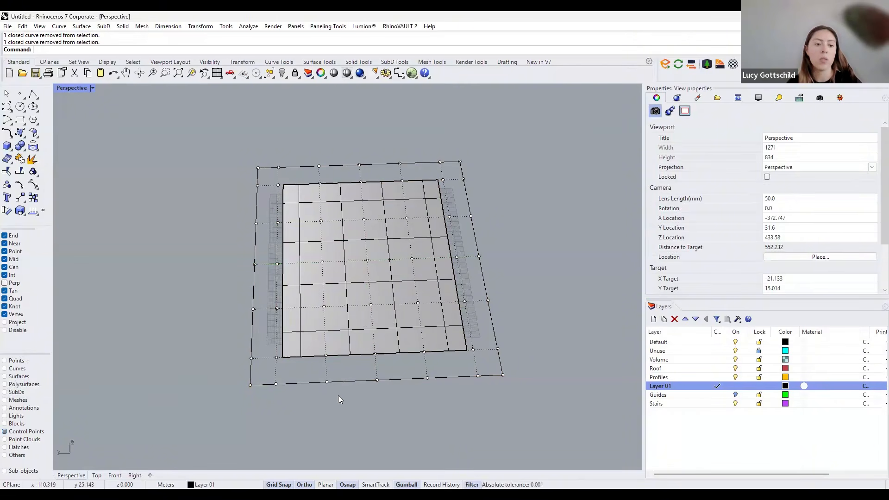
left_click_drag(340, 397, 269, 246)
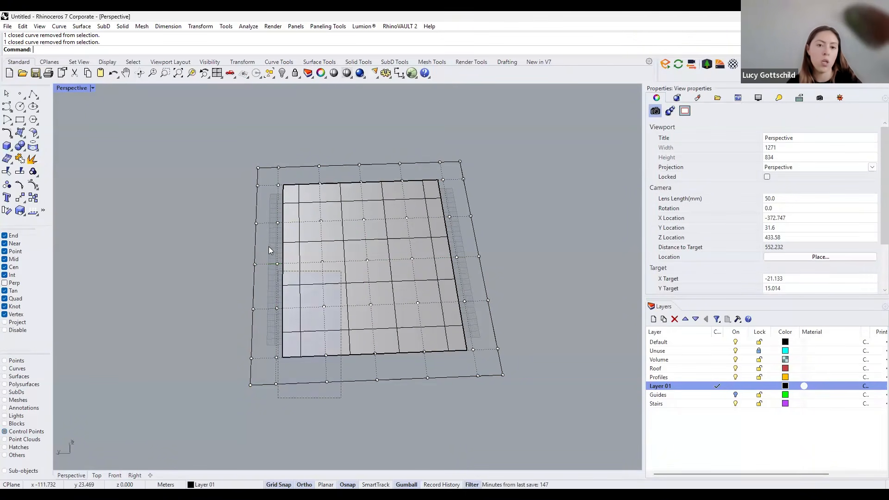
left_click_drag(225, 149, 225, 148)
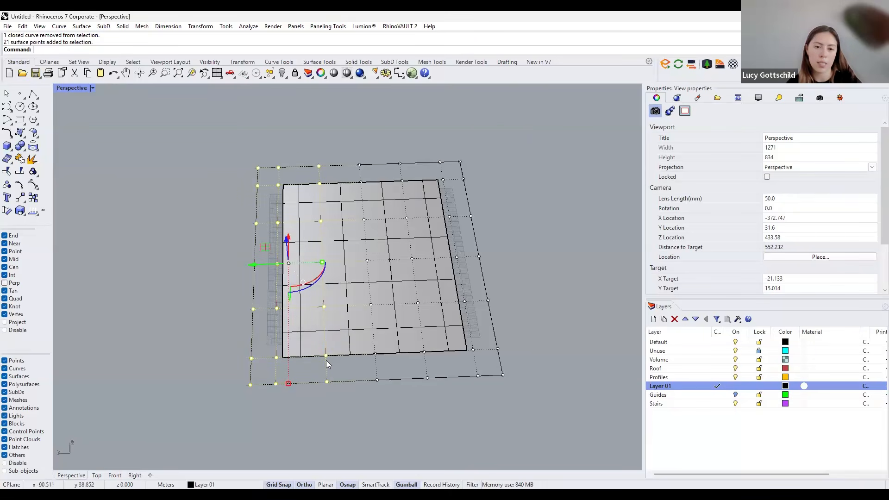
right_click_drag(298, 366, 376, 324)
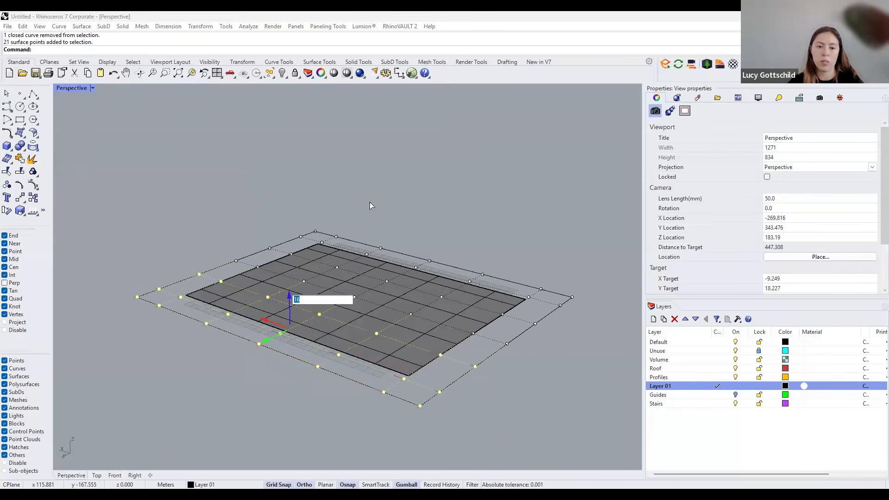
Raise the three selected rows of control points vertically, and shrink the trimmed surface to its edges.
key("Return")
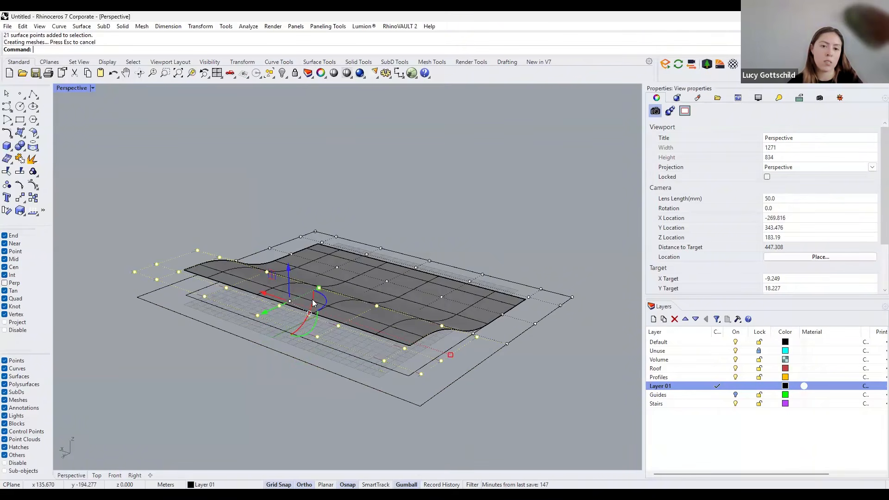
right_click_drag(311, 295, 318, 311)
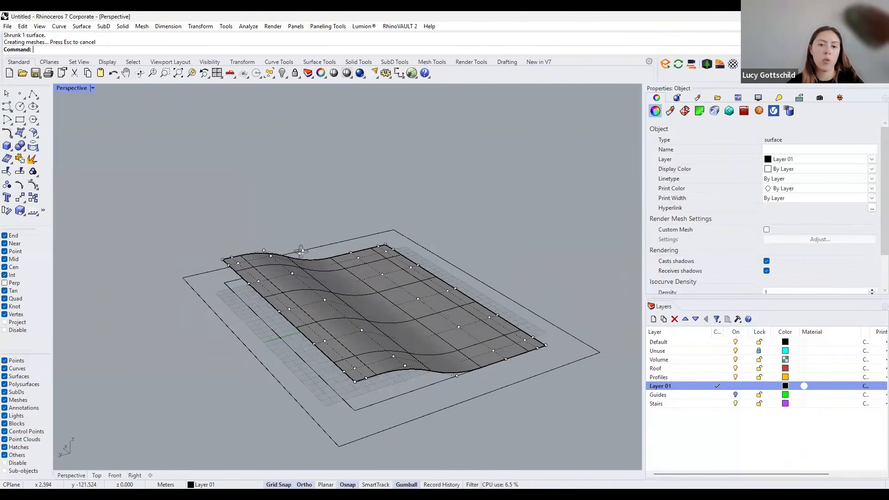
right_click_drag(301, 251, 476, 216)
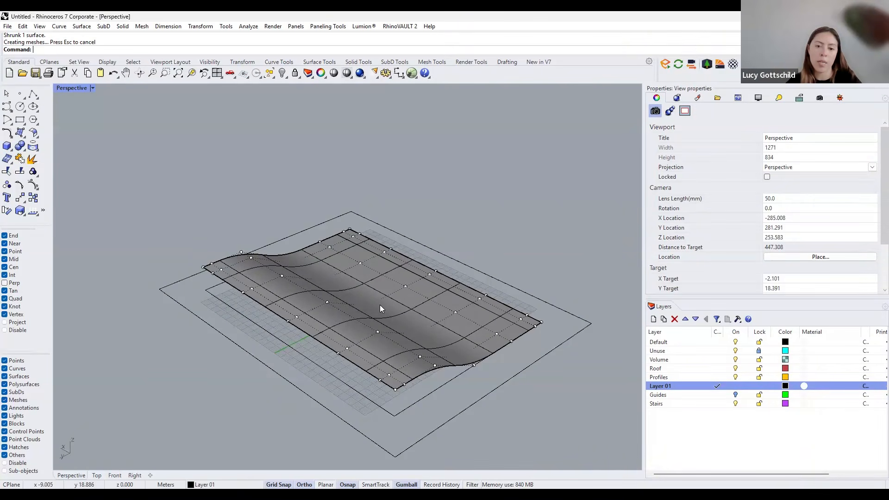
right_click_drag(379, 305, 347, 315)
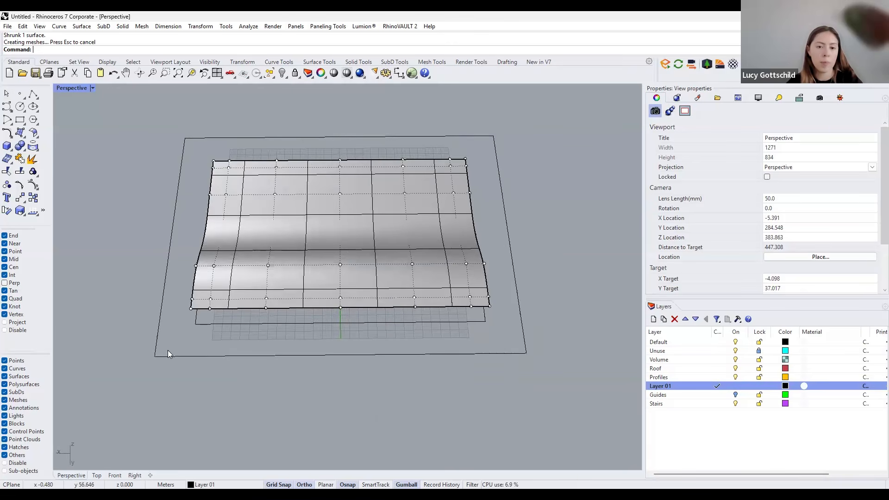
Restrict the selection filter to Control Points and select the three middle points of the raised rows, one in each row.
right_click_drag(158, 351, 174, 346)
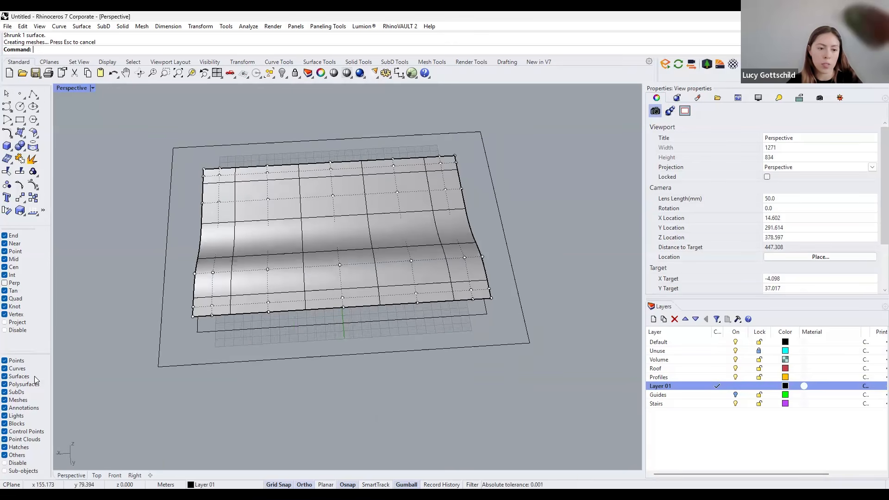
right_click(7, 400)
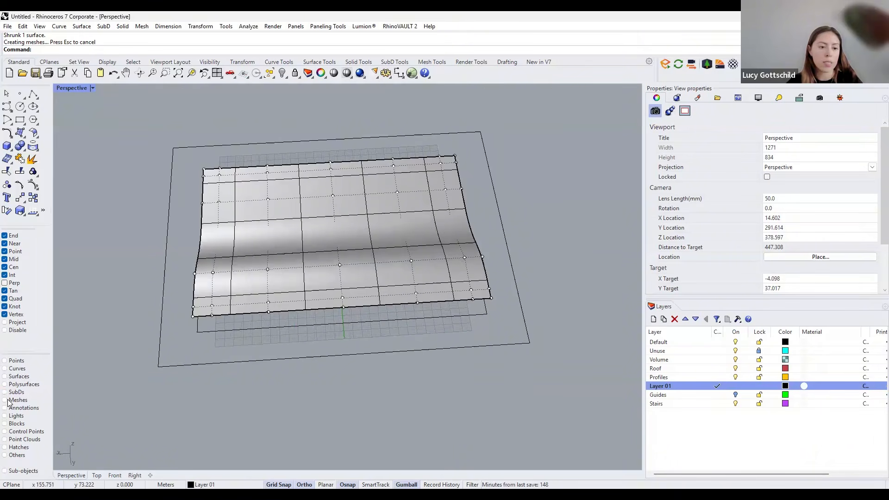
left_click(5, 431)
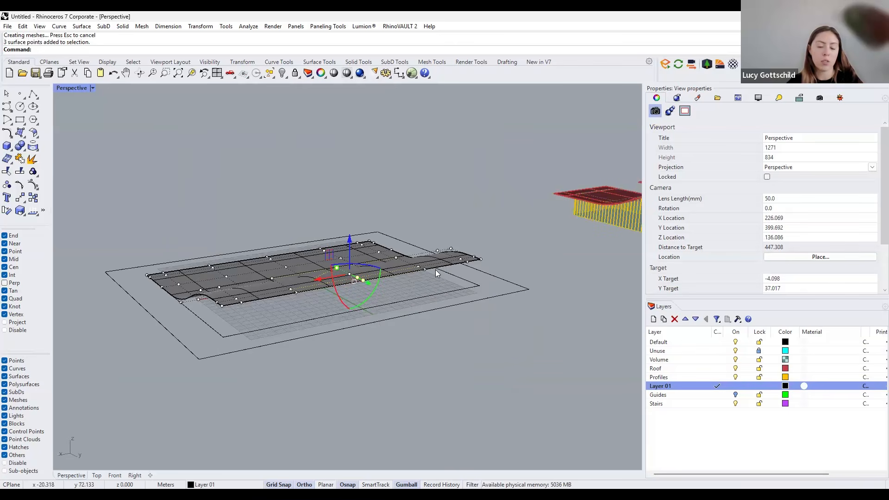
Move the three selected middle control points down vertically by 12 m and deselect them.
scroll(547, 242, "down", 2)
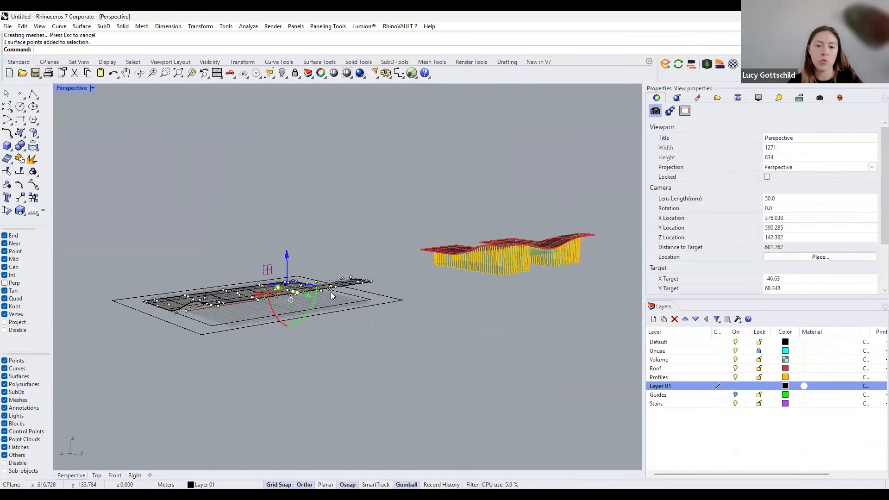
right_click_drag(331, 292, 357, 264)
scroll(340, 253, "up", 3)
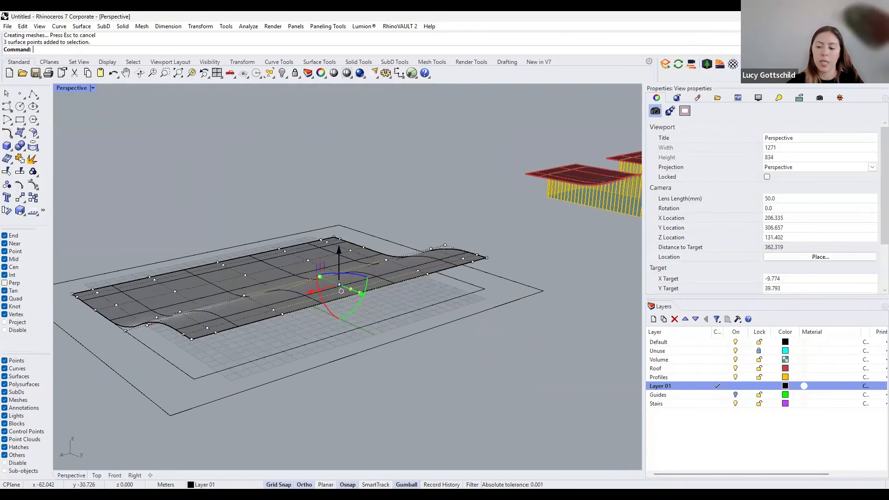
left_click(339, 251)
type("-12")
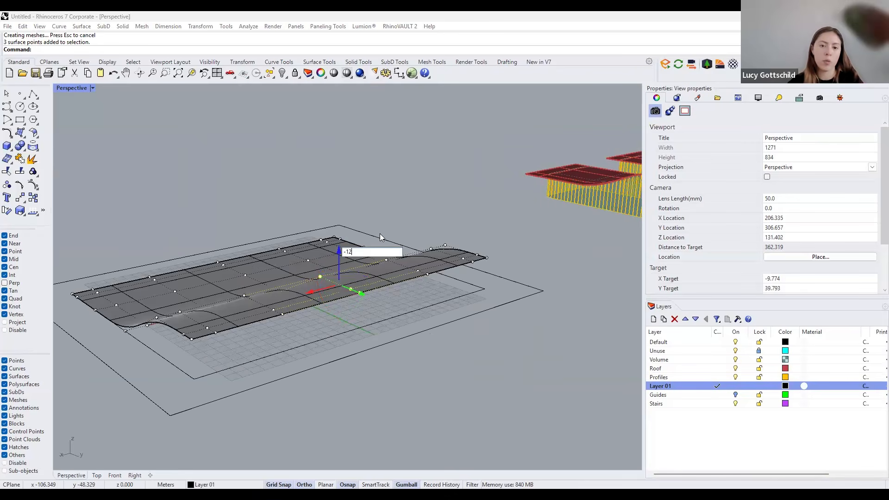
key("Return")
left_click(444, 280)
Turn off the control points of the shaped surface and clear the selection.
right_click_drag(327, 289, 364, 276)
right_click_drag(261, 327, 279, 311)
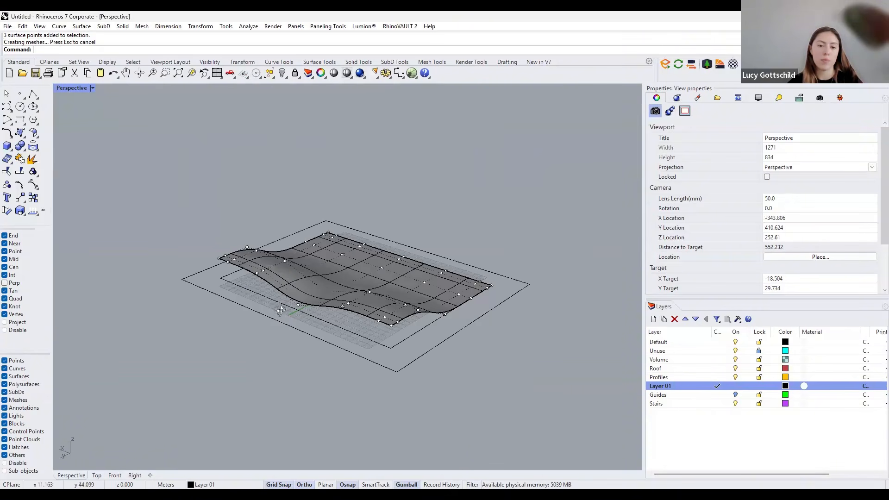
scroll(314, 324, "up", 4)
right_click_drag(327, 327, 278, 317)
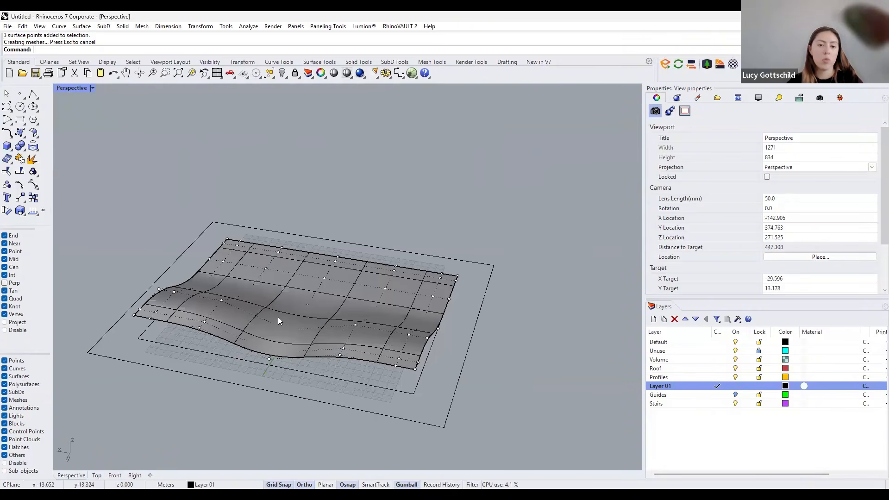
left_click(300, 317)
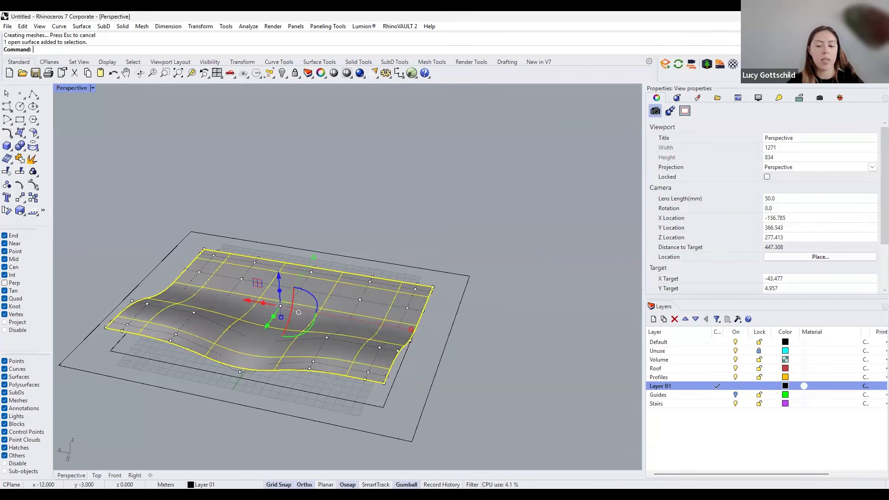
right_click_drag(396, 319, 373, 315)
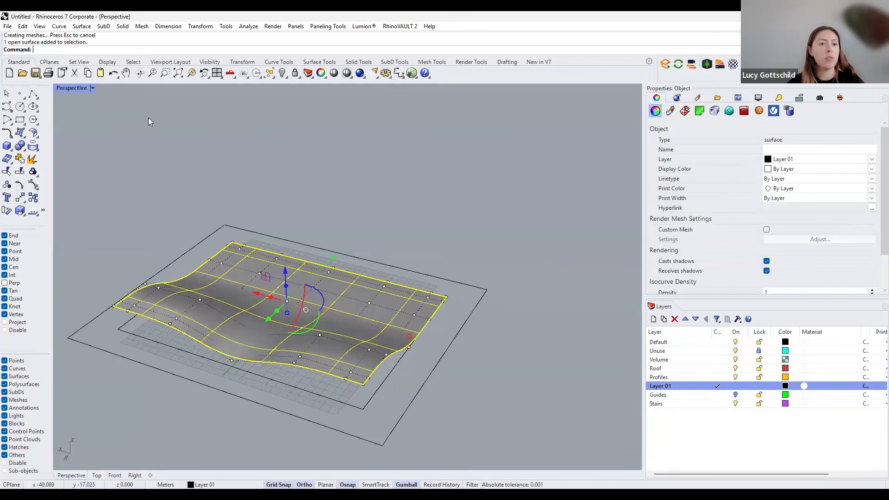
right_click_drag(406, 281, 337, 301)
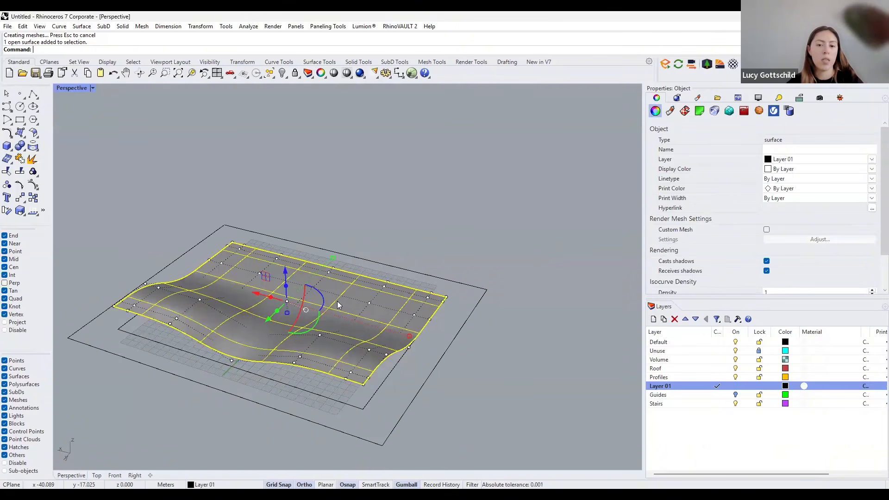
key("Escape")
key("Escape")
Raise the whole wavy surface vertically above the inner rectangle, and deselect it.
left_click(337, 301)
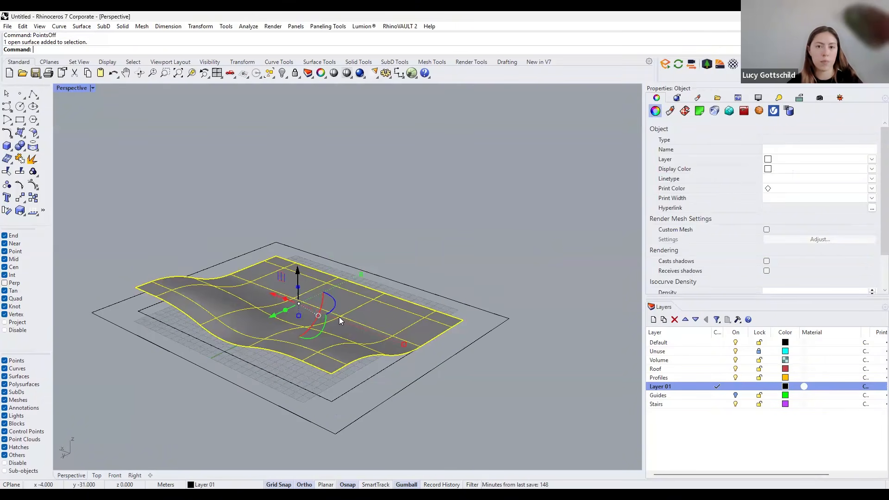
left_click(415, 337)
right_click_drag(419, 334, 420, 363)
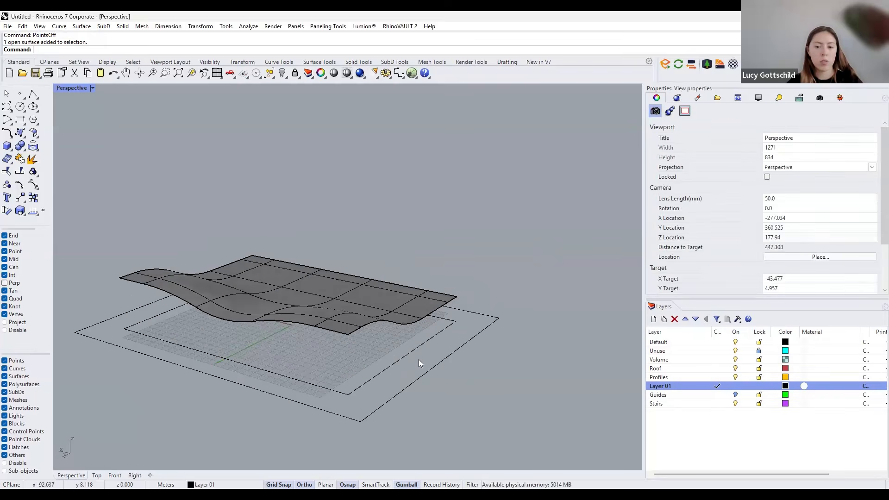
Create a flat surface from the inner rectangle on the ground plane.
left_click(345, 387)
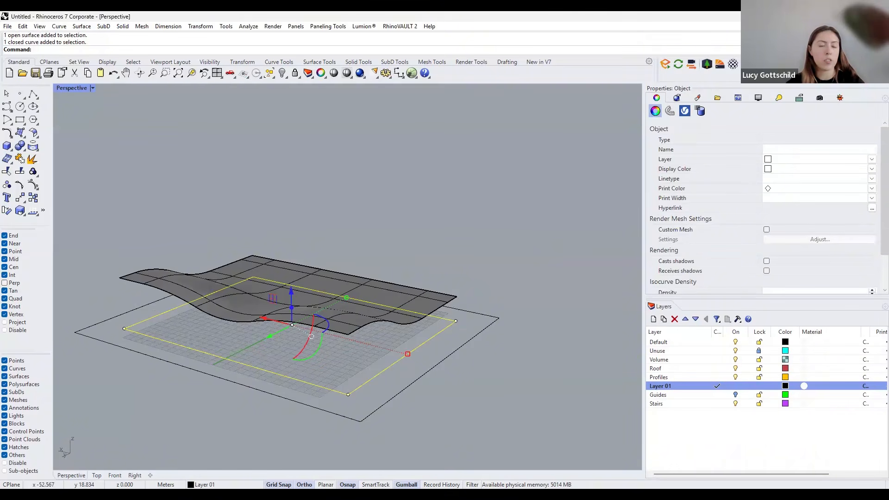
right_click_drag(231, 200, 242, 198)
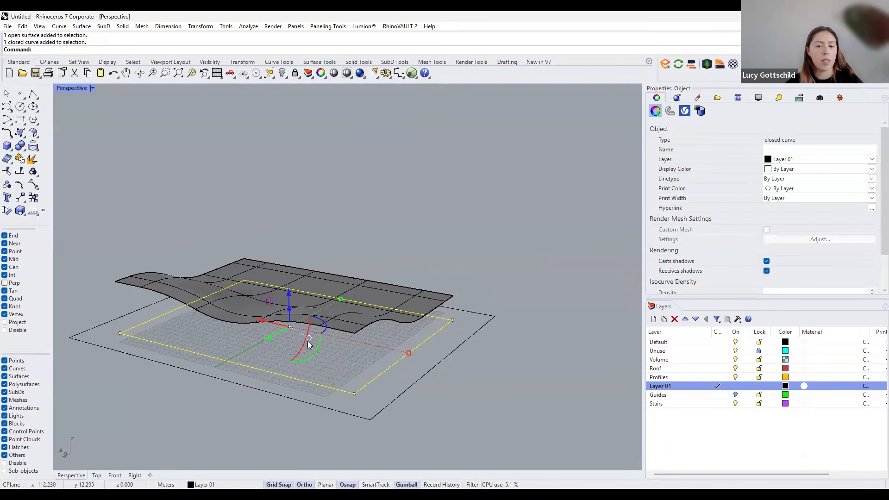
key("Return")
Extrude the flat surface 5 m upward into a closed solid slab and deselect it.
scroll(291, 331, "up", 2)
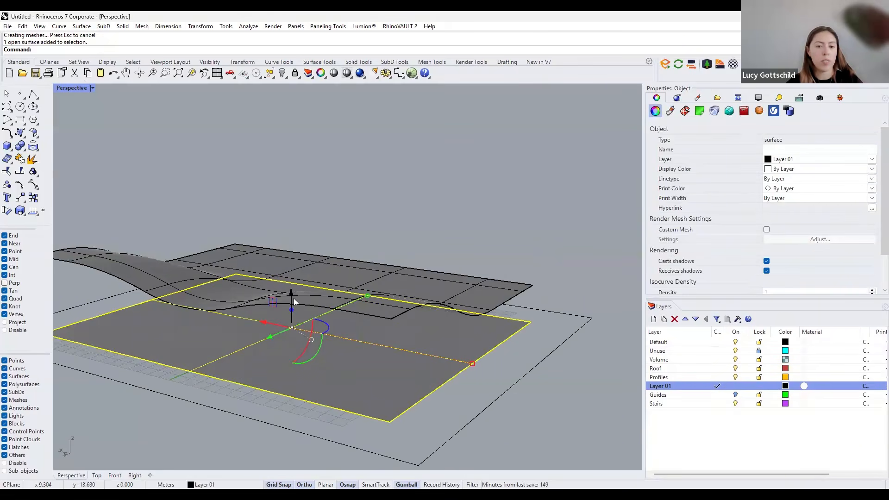
left_click_drag(295, 302, 298, 299)
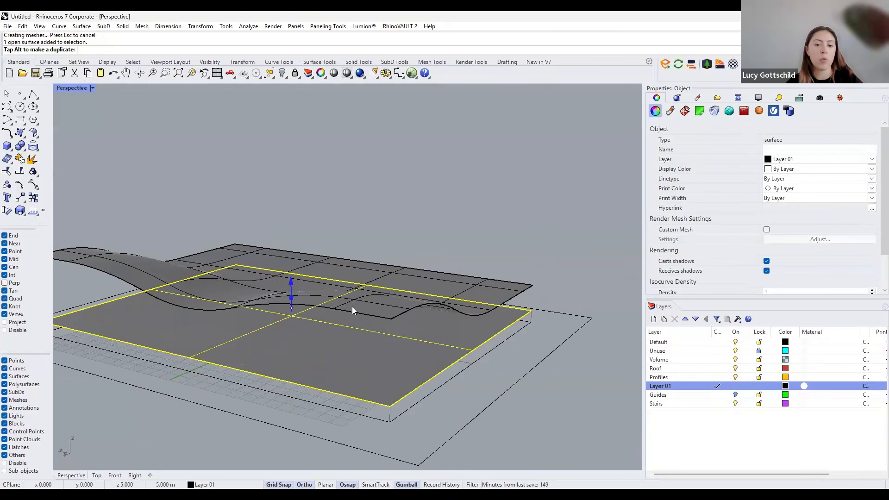
left_click_drag(352, 307, 343, 308)
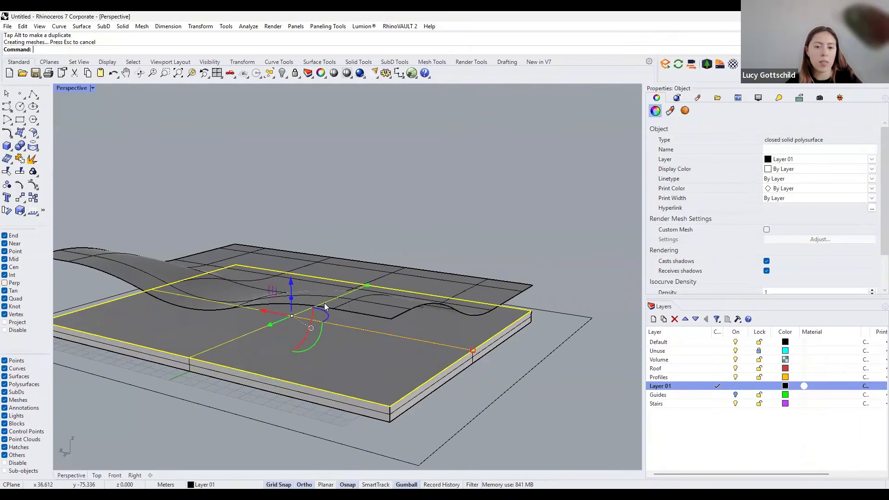
right_click_drag(324, 303, 332, 297, "shift")
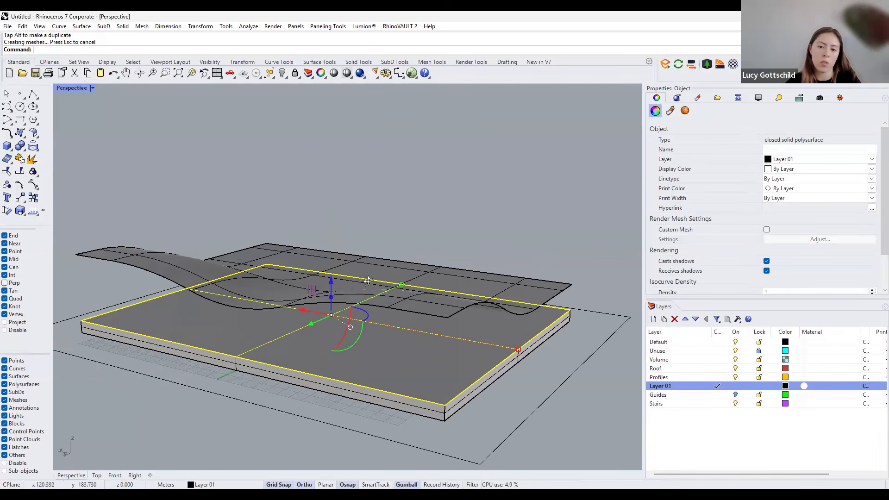
key("Escape")
Extend the slab's upper face to the wavy surface using MoveFace with the ToBoundary option.
right_click_drag(346, 272, 361, 273)
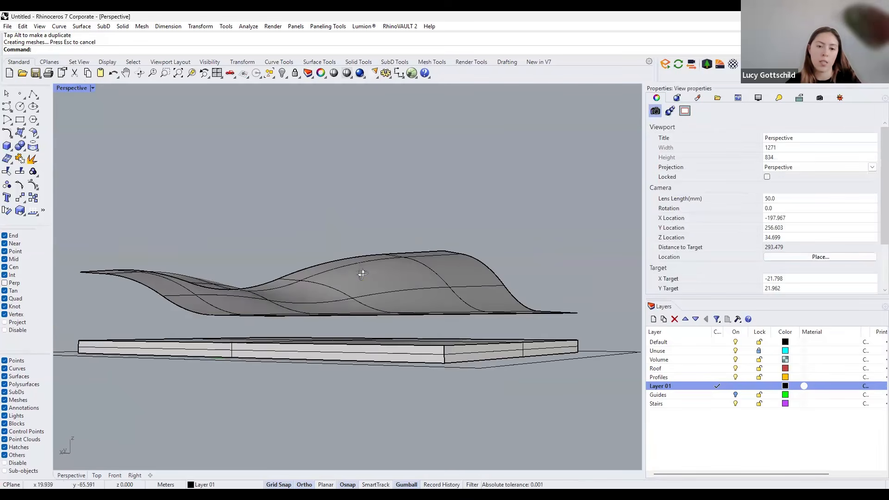
right_click_drag(422, 272, 352, 281)
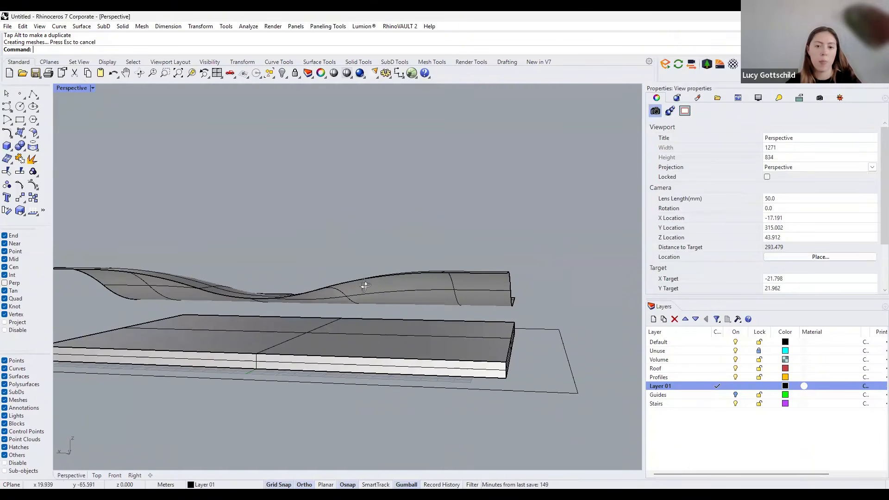
scroll(376, 281, "down", 2)
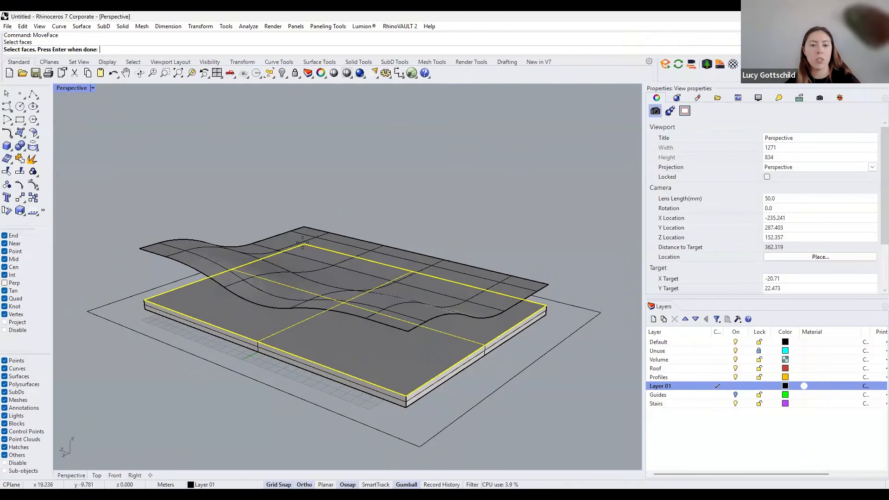
key("Return")
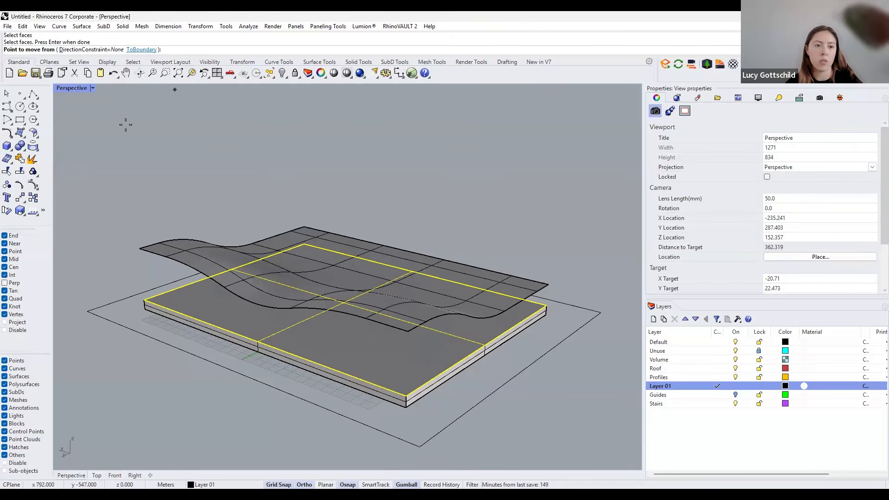
left_click(141, 49)
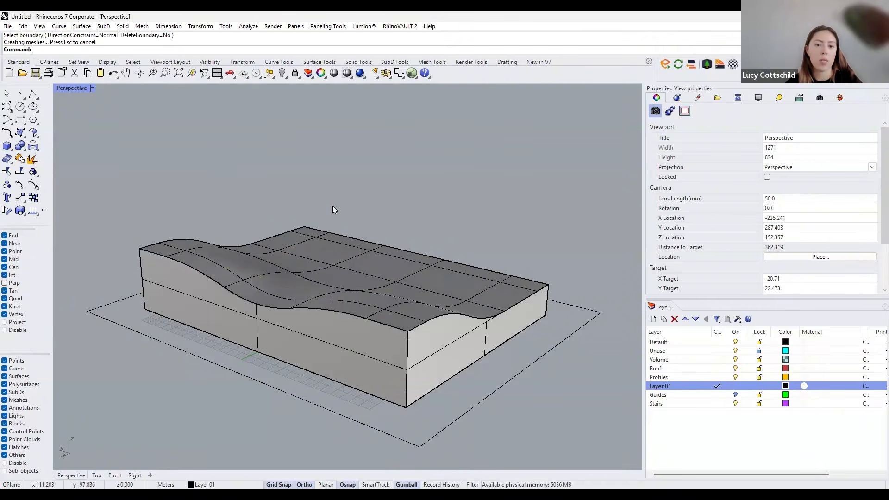
right_click_drag(291, 228, 342, 254)
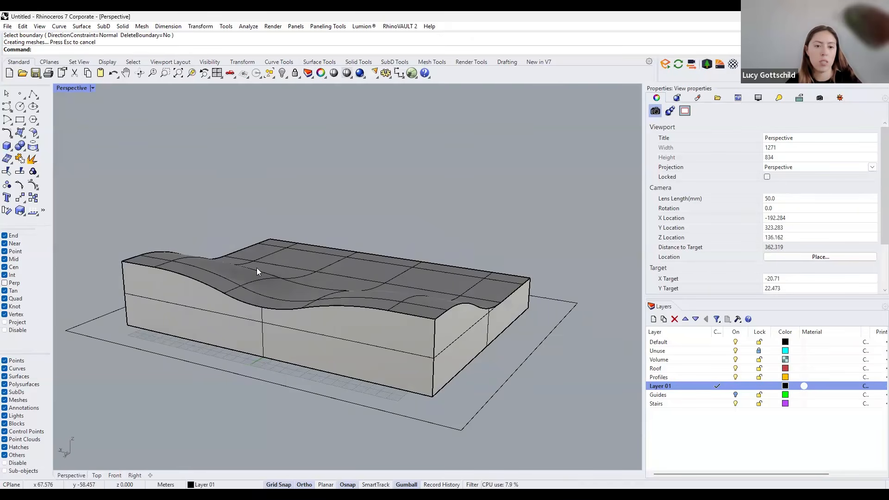
Undo the MoveFace operation and delete the solid slab beneath the wavy surface.
key("ctrl+z")
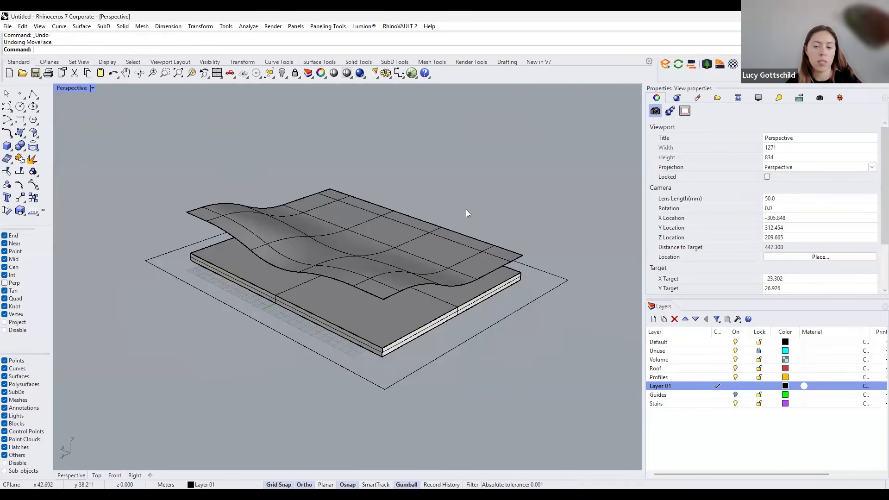
left_click(444, 300)
key("Delete")
Offset the inner ground rectangle inward by a distance of 10 m.
right_click_drag(447, 301, 494, 262)
left_click(475, 289)
type("Offset")
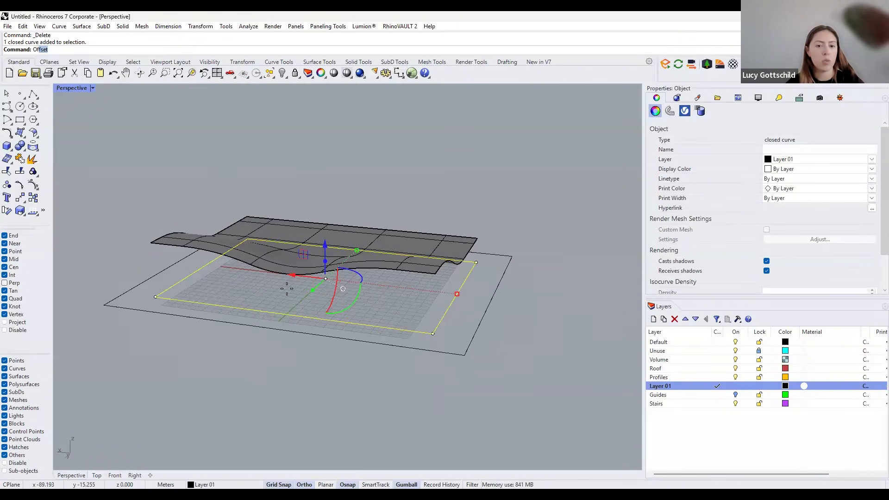
key("Return")
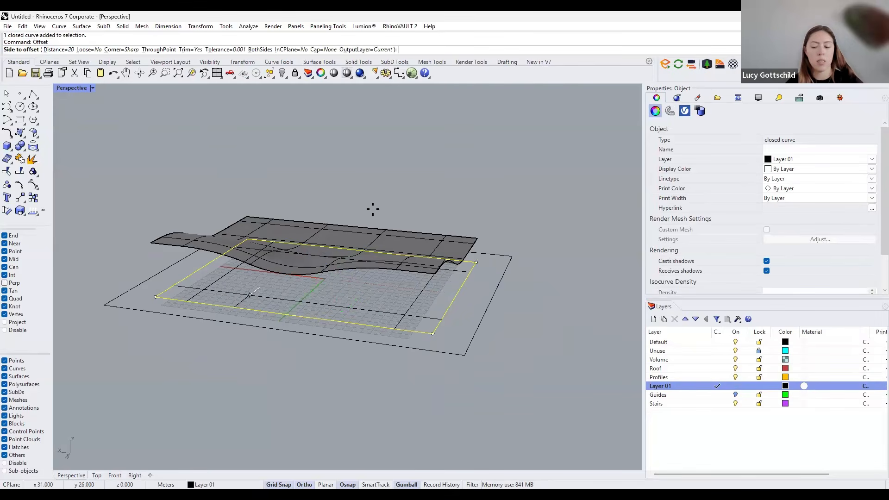
type("d")
key("Return")
type("10")
key("Return")
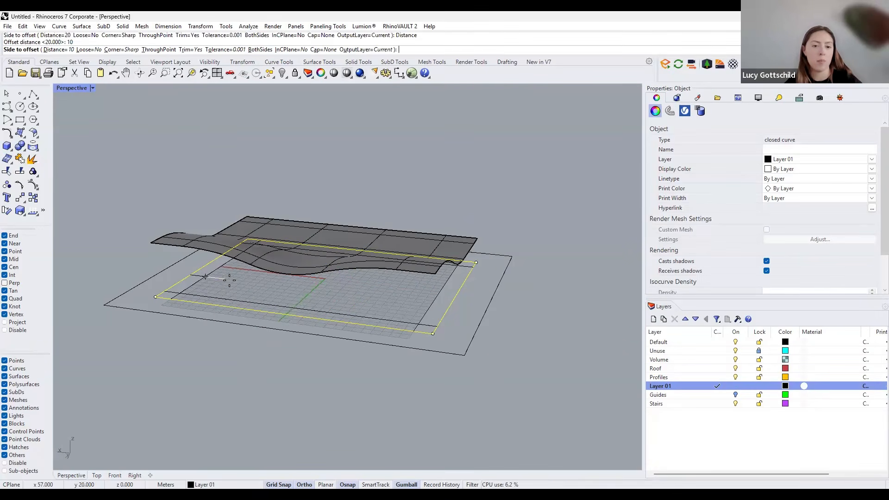
left_click(245, 287)
right_click_drag(236, 281, 225, 289)
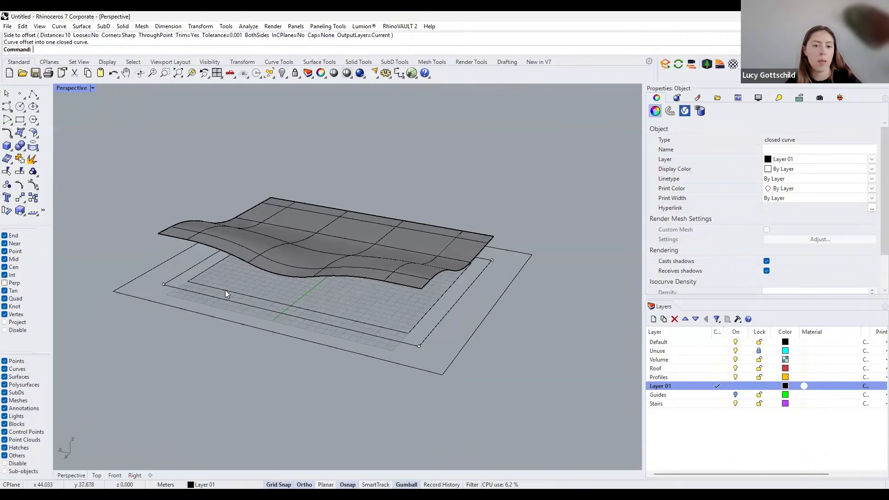
Fill the inner offset rectangle with a planar surface and extrude it 5 m upward into a solid slab.
left_click(225, 290)
right_click_drag(353, 233, 360, 221)
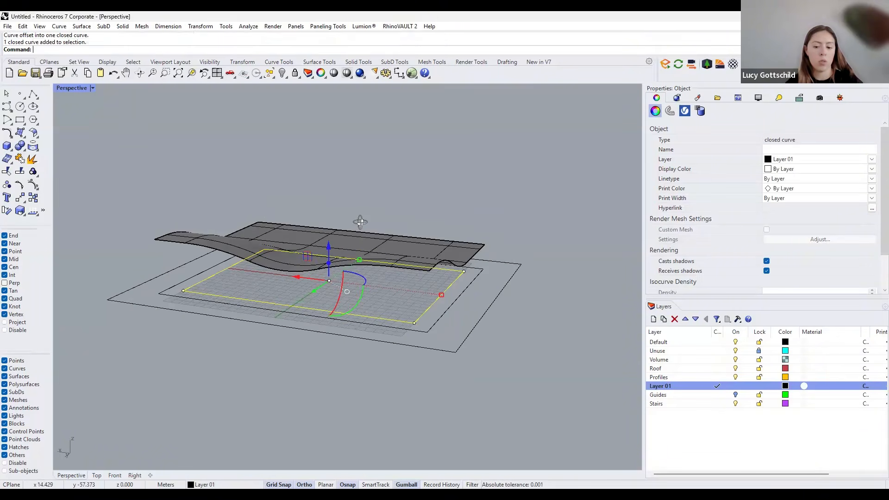
type("Plan")
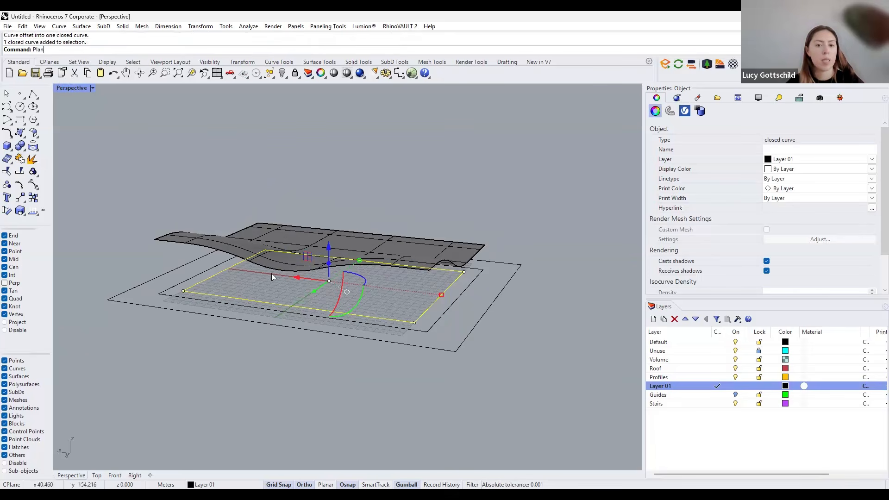
key("Return")
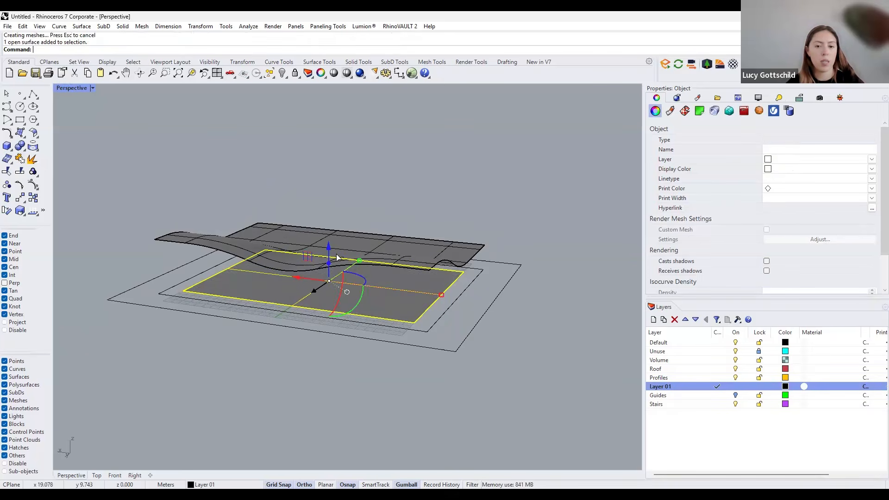
left_click_drag(330, 253, 382, 190)
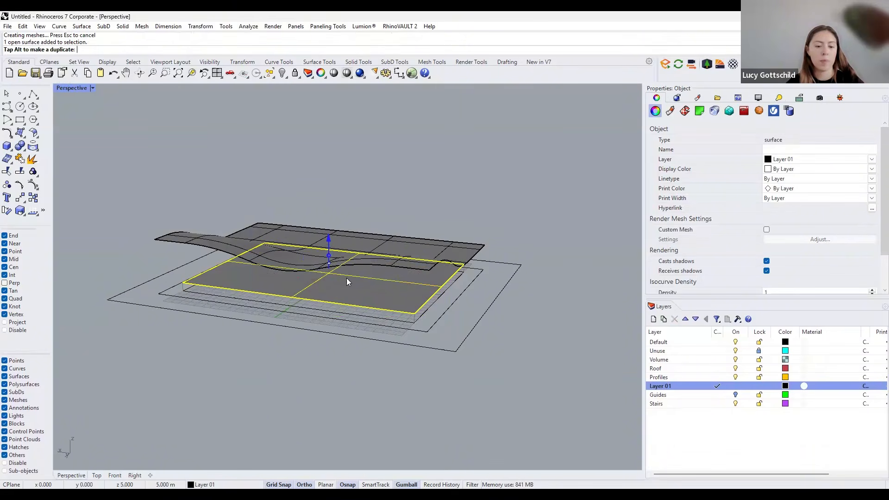
key("Escape")
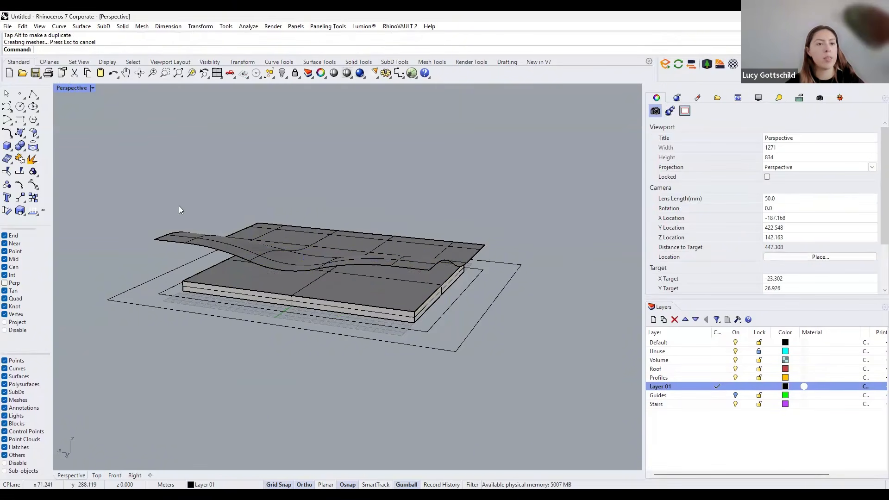
Extend the slab's upper face to the wavy surface using MoveFace with the ToBoundary option.
scroll(179, 205, "up", 2)
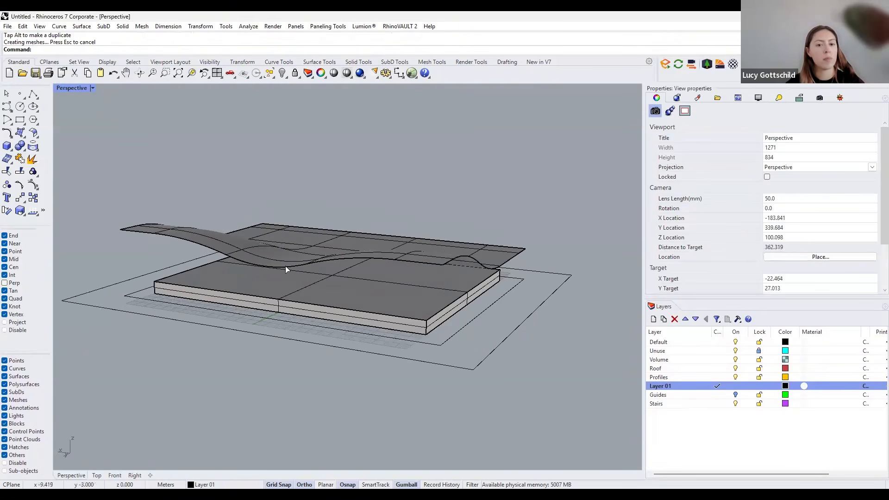
left_click(154, 51)
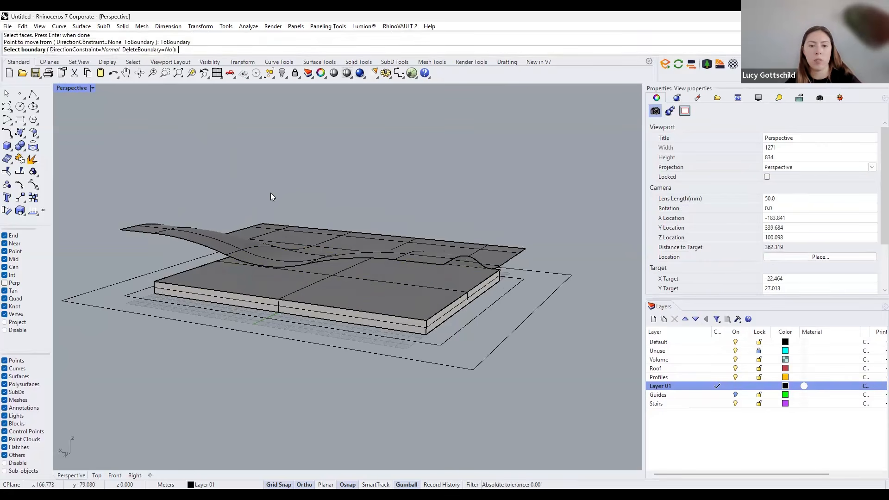
left_click(349, 237)
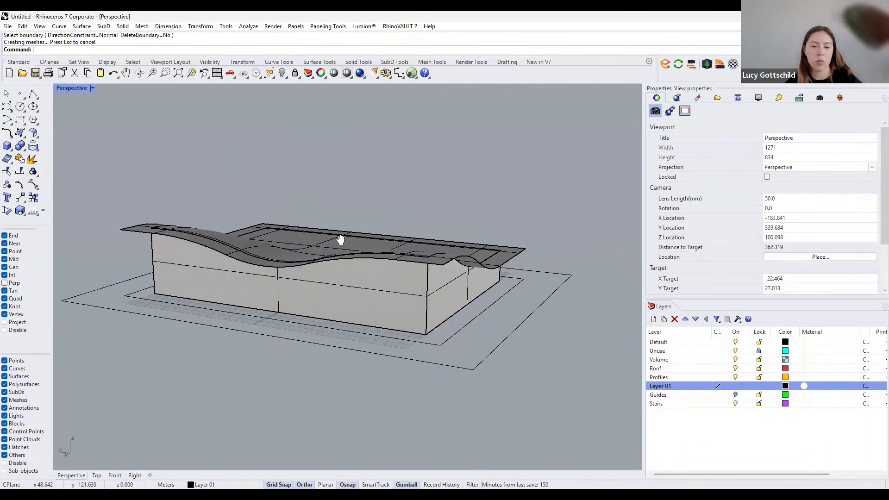
scroll(304, 262, "down", 2)
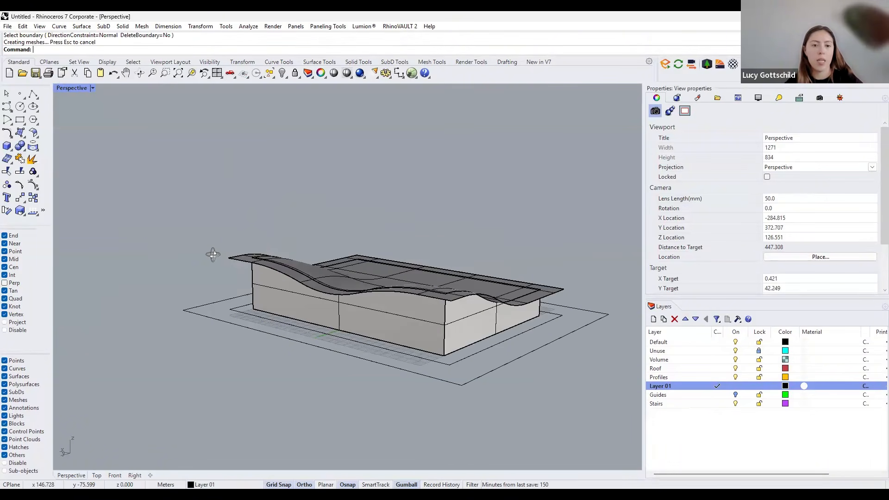
Extrude the wavy roof surface vertically into a thin closed solid and deselect it.
scroll(286, 255, "up", 2)
left_click(364, 267)
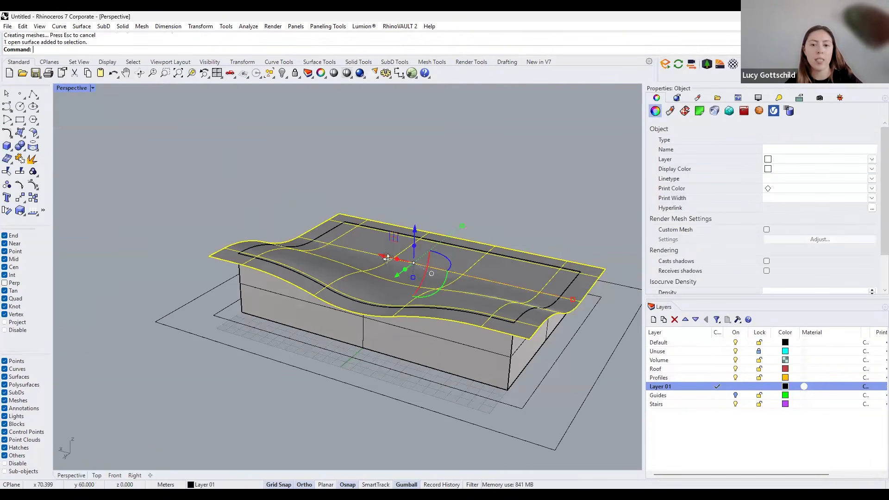
scroll(377, 277, "up", 1)
scroll(368, 293, "up", 3)
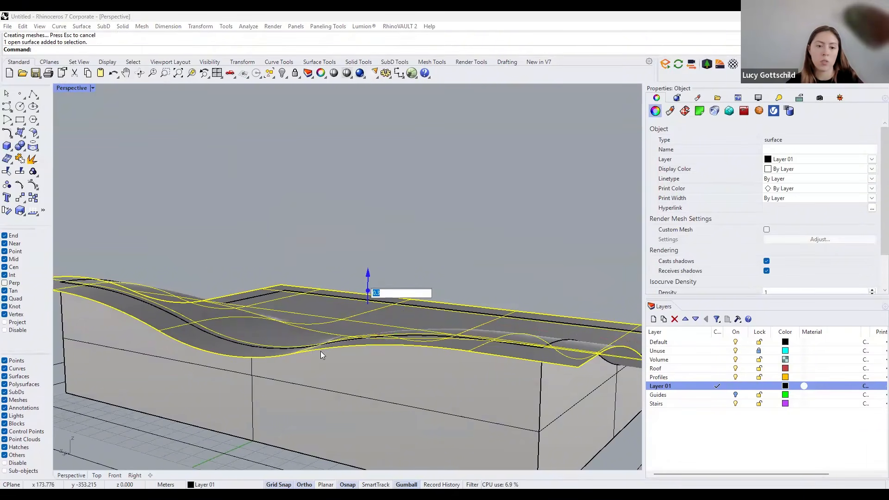
key("Return")
key("Escape")
scroll(347, 340, "down", 4)
right_click_drag(348, 339, 346, 361)
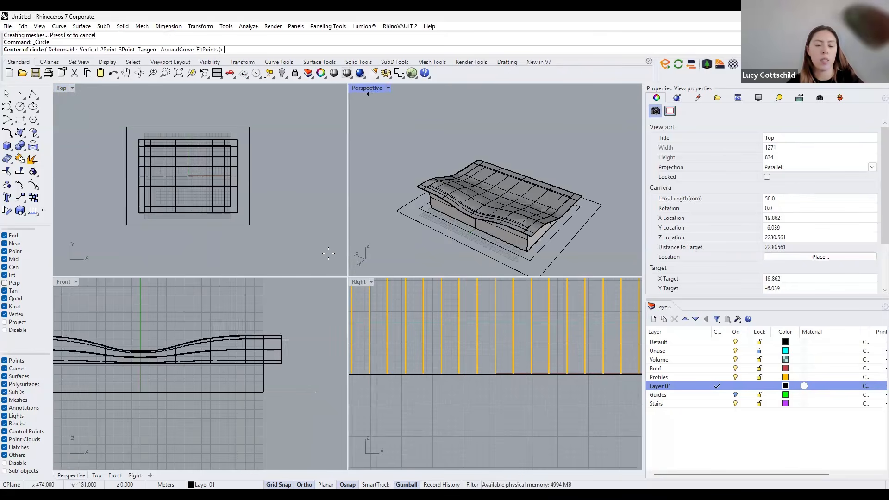
double_click(368, 89)
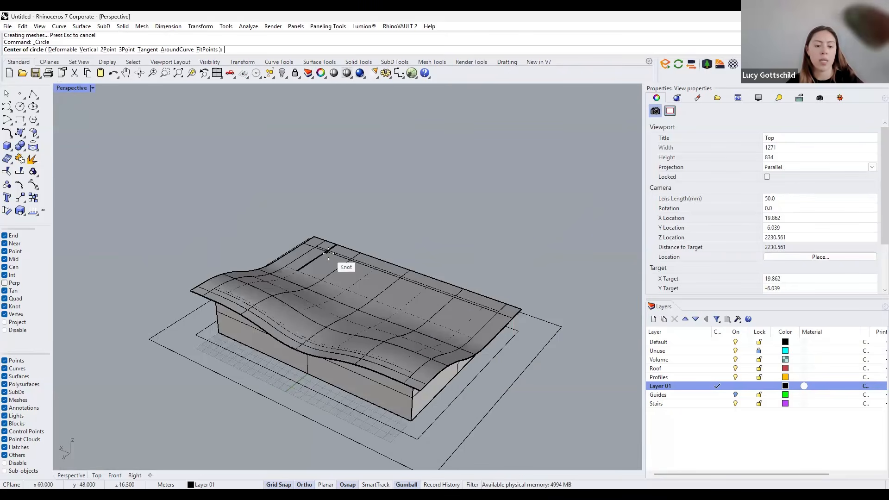
key("F1")
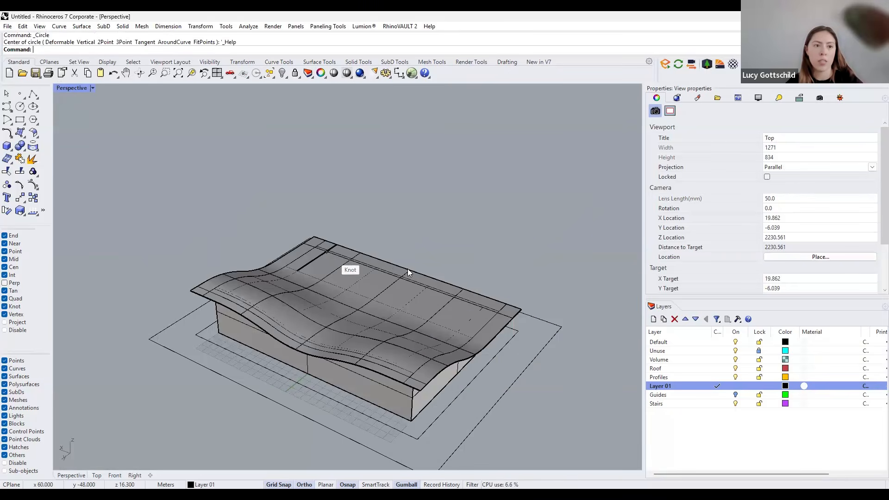
key("Escape")
Assign the solid block beneath the roof to the Volume layer.
right_click_drag(429, 305, 410, 310)
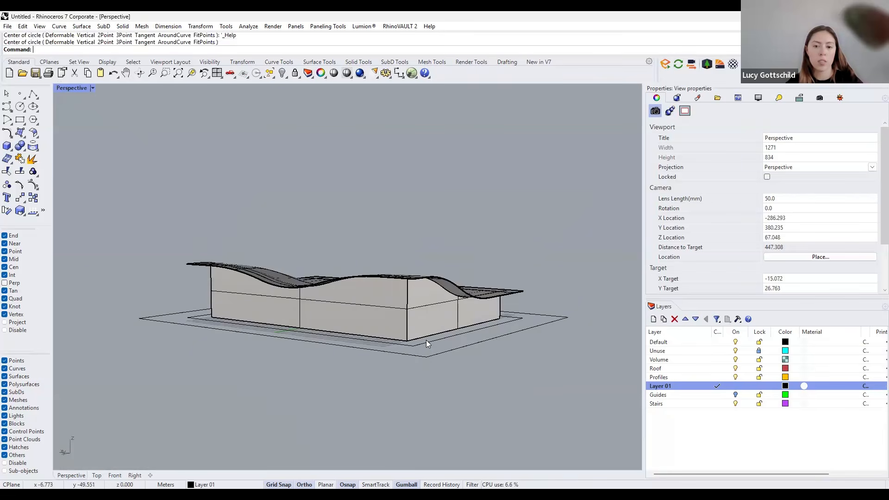
left_click(426, 340)
right_click_drag(428, 347, 582, 383)
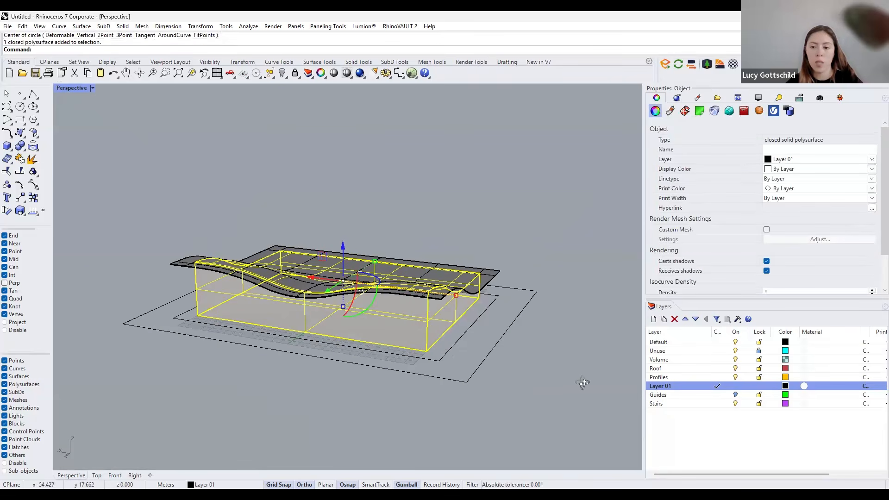
left_click(659, 360)
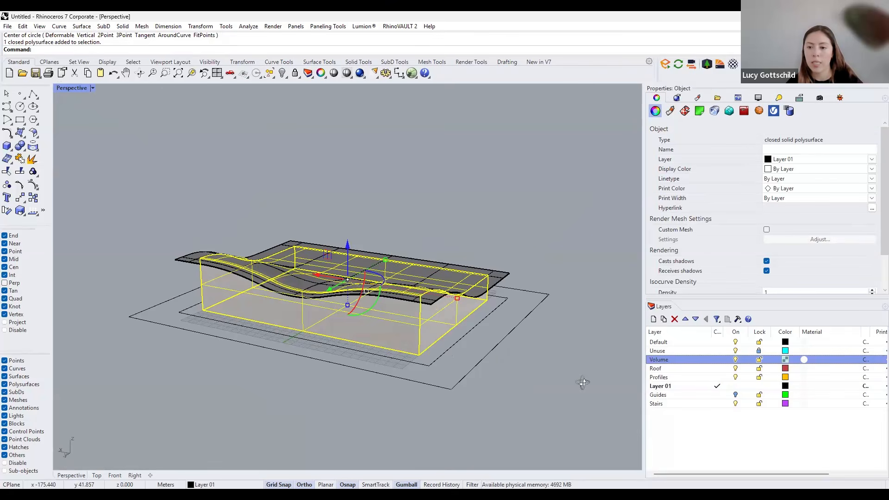
right_click(685, 359)
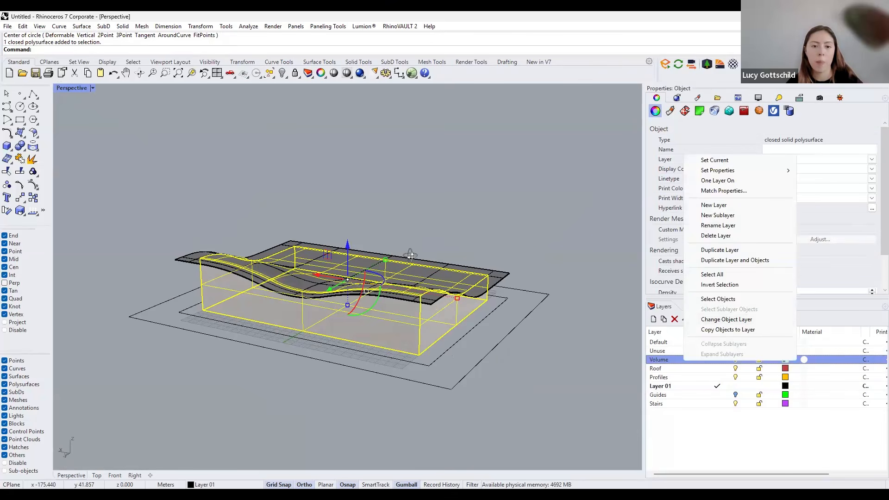
left_click(726, 320)
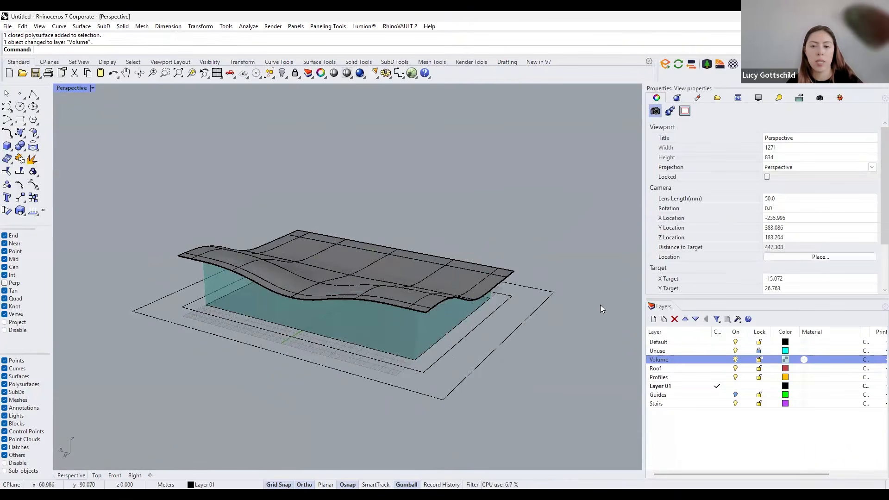
Assign the thickened wavy roof solid to the Roof layer.
left_click(484, 270)
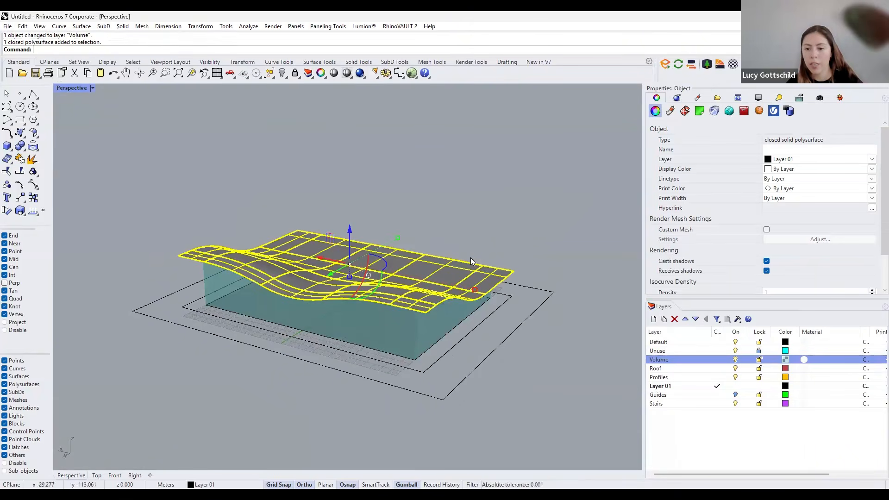
right_click(688, 368)
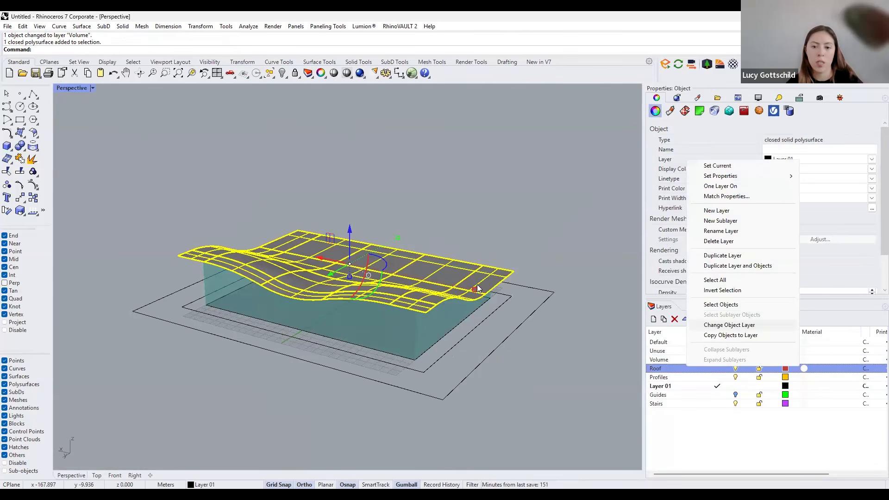
left_click(730, 325)
scroll(511, 279, "up", 2)
right_click_drag(510, 279, 520, 282)
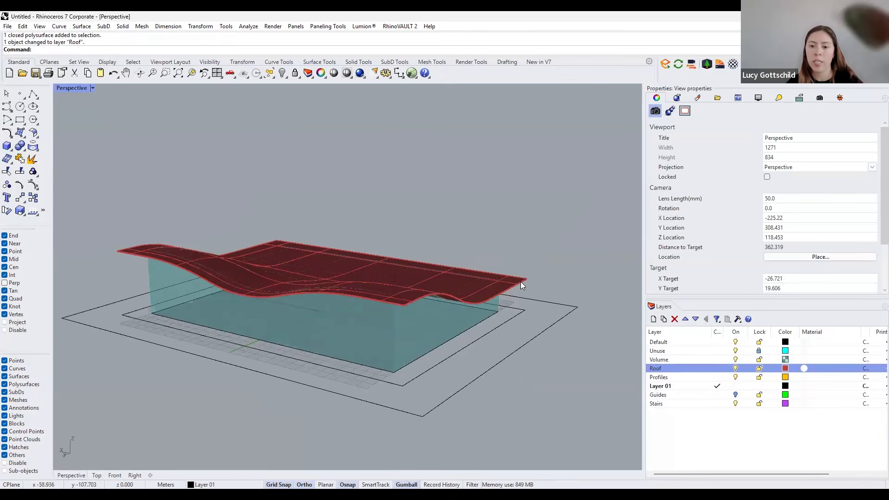
left_click(494, 290)
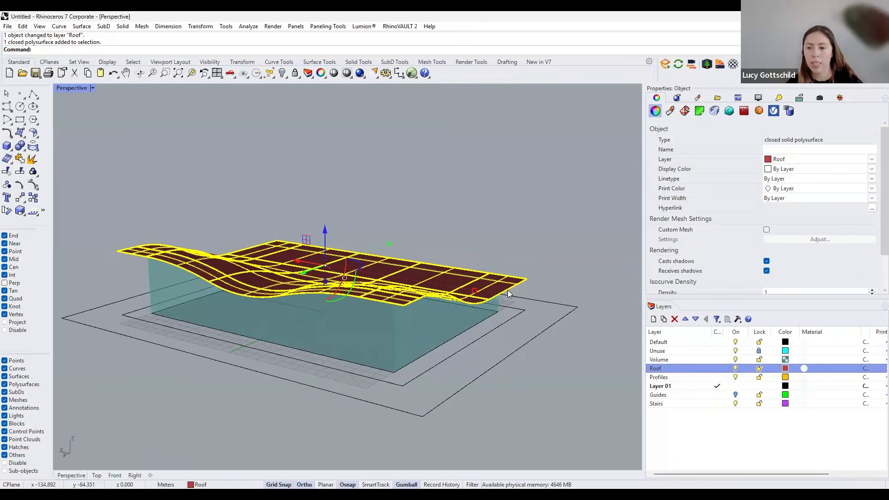
right_click(698, 368)
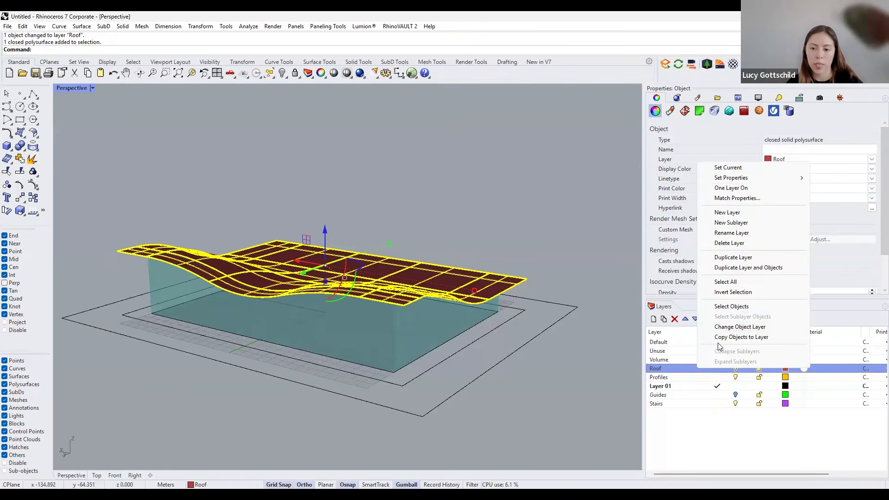
Draw a circle of 20 m radius centred on the origin in the Top view and raise it above the roof.
right_click_drag(309, 286, 311, 306)
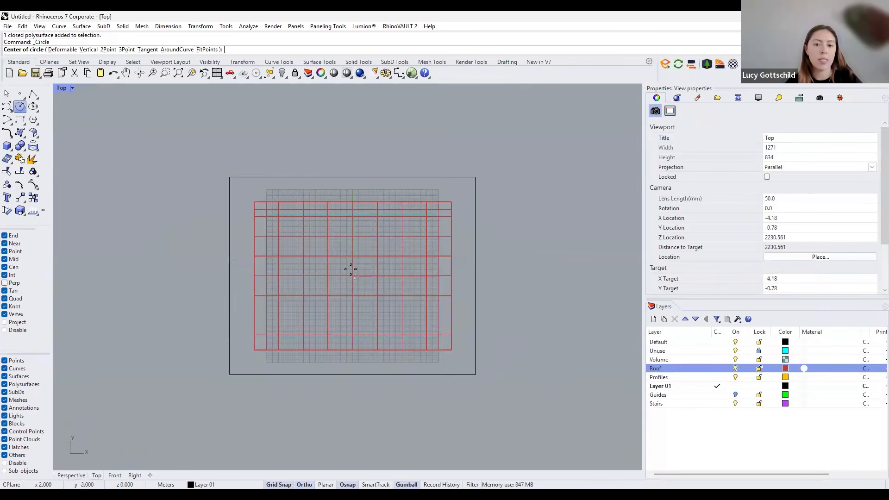
scroll(351, 269, "up", 5)
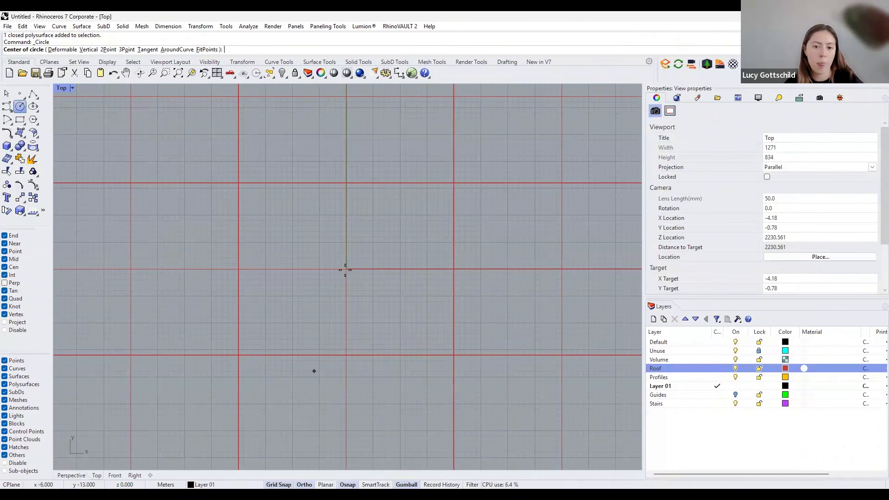
left_click(341, 253)
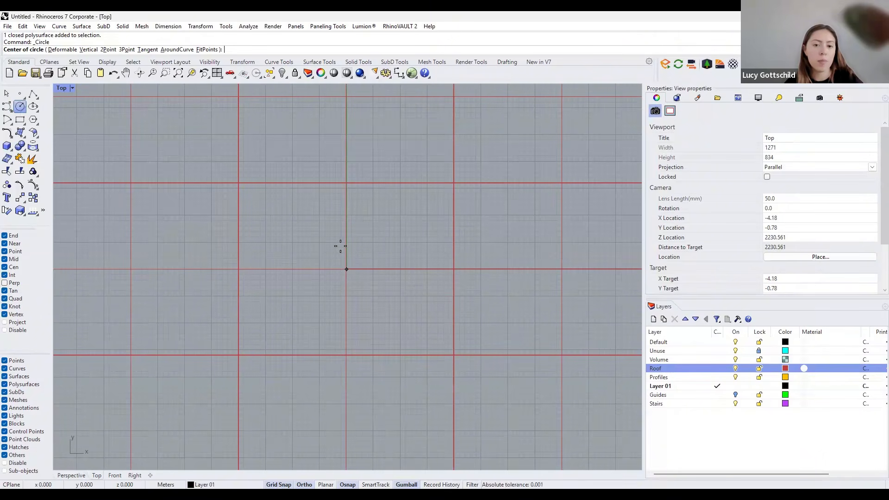
scroll(337, 236, "down", 3)
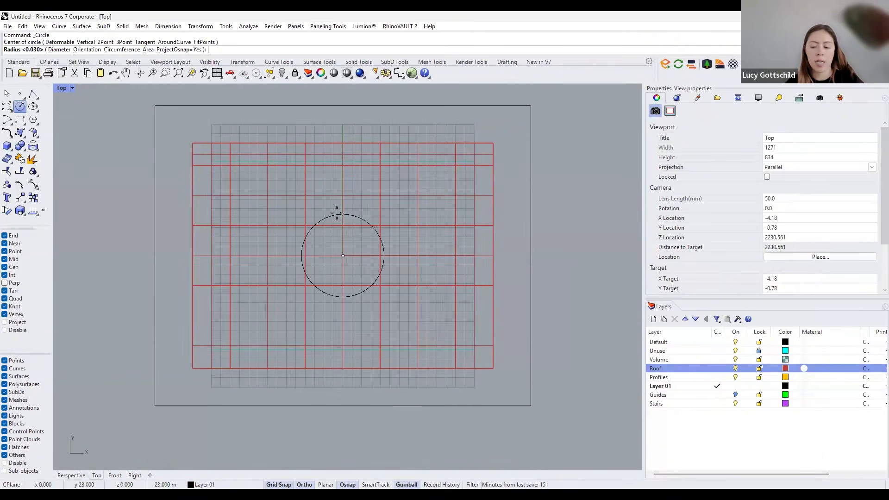
type("2")
type("0")
key("Return")
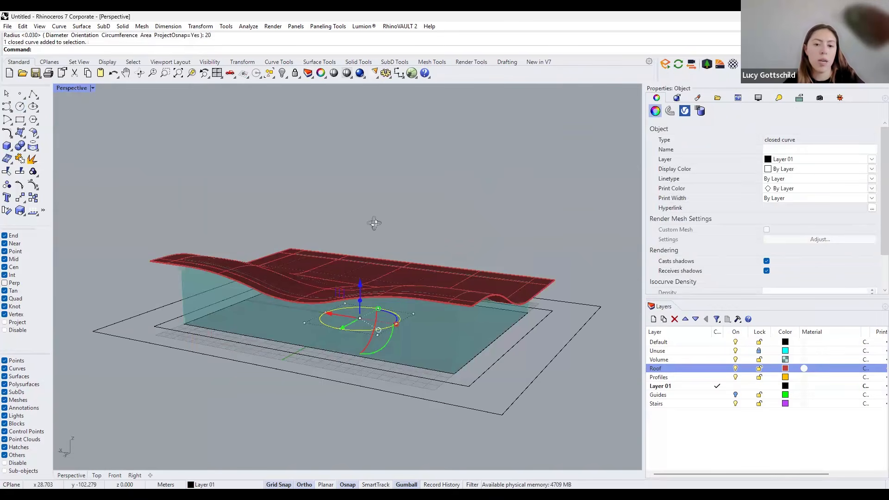
right_click_drag(375, 224, 359, 282)
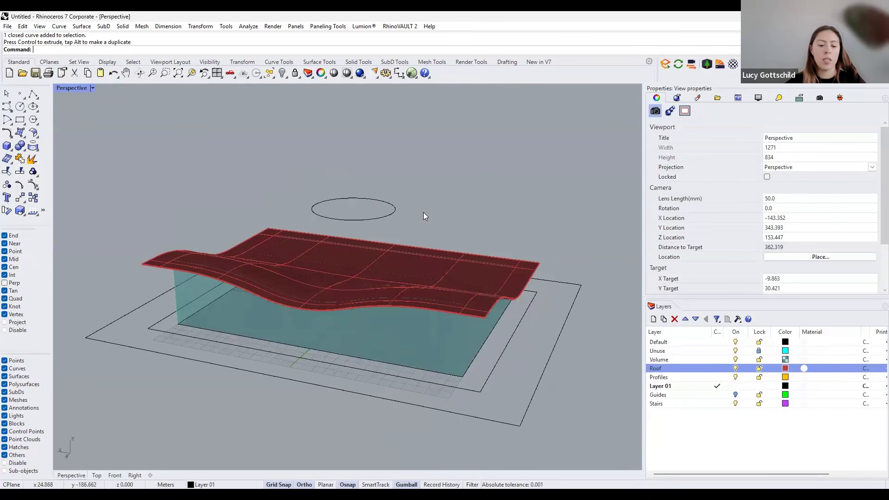
Use MakeHole with the raised circle to cut a circular opening through both the wavy roof and the volume beneath it.
scroll(366, 242, "down", 5)
right_click_drag(387, 297, 438, 337)
scroll(438, 337, "down", 6)
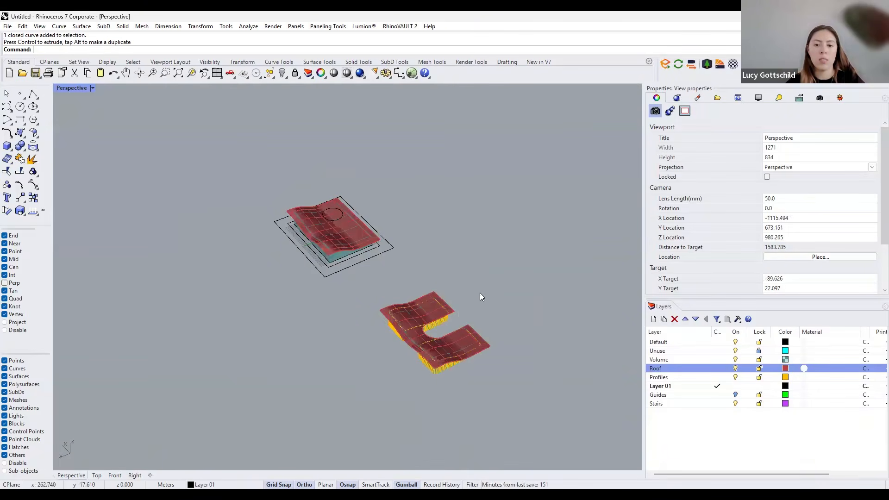
scroll(495, 303, "up", 5)
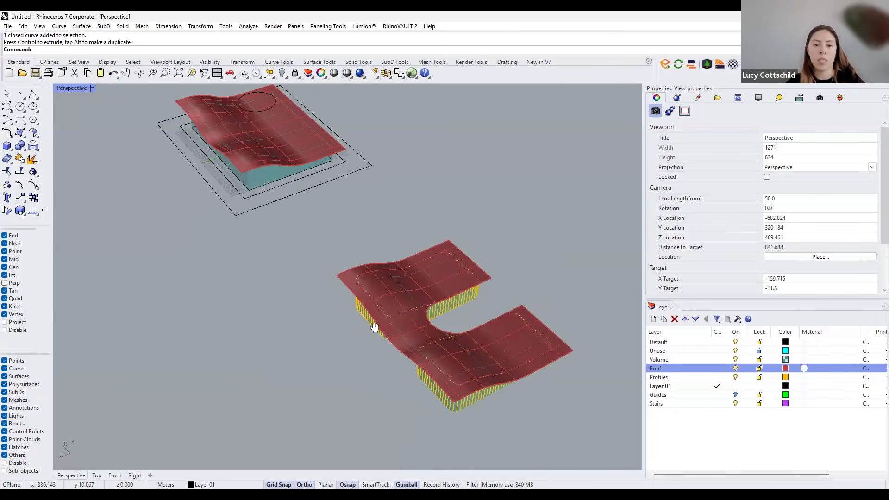
right_click_drag(406, 244, 373, 251, "shift")
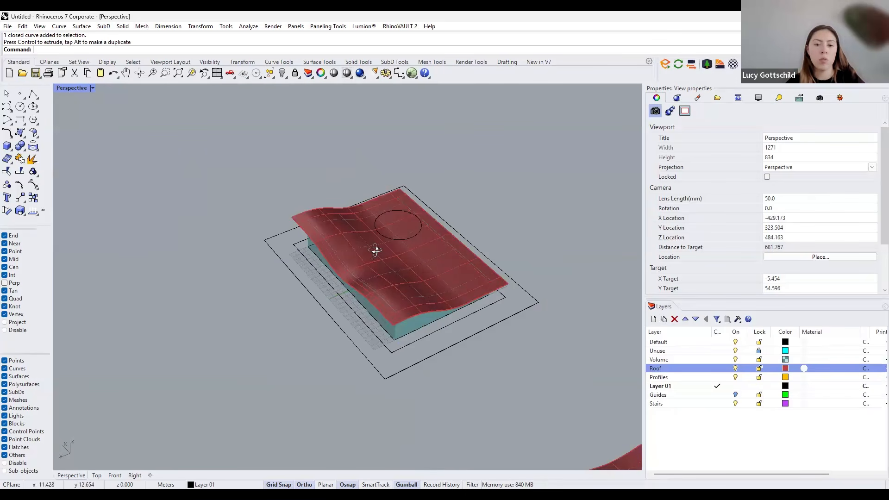
scroll(376, 252, "up", 3)
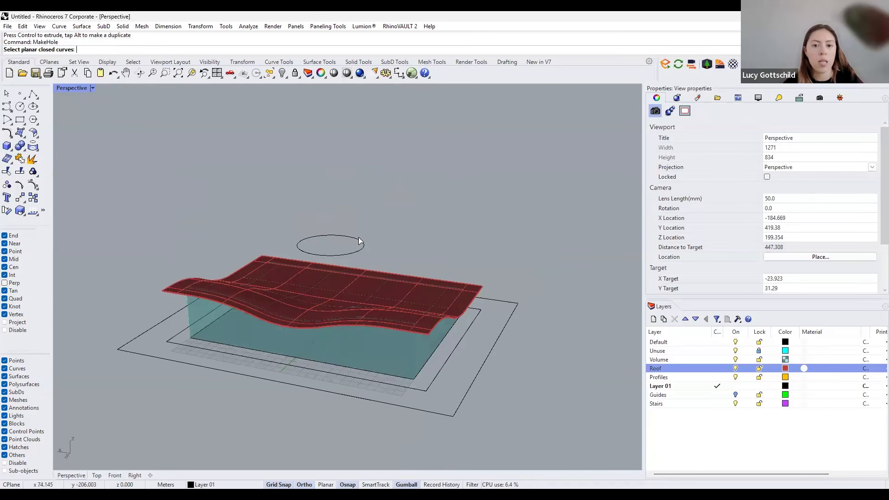
left_click(360, 240)
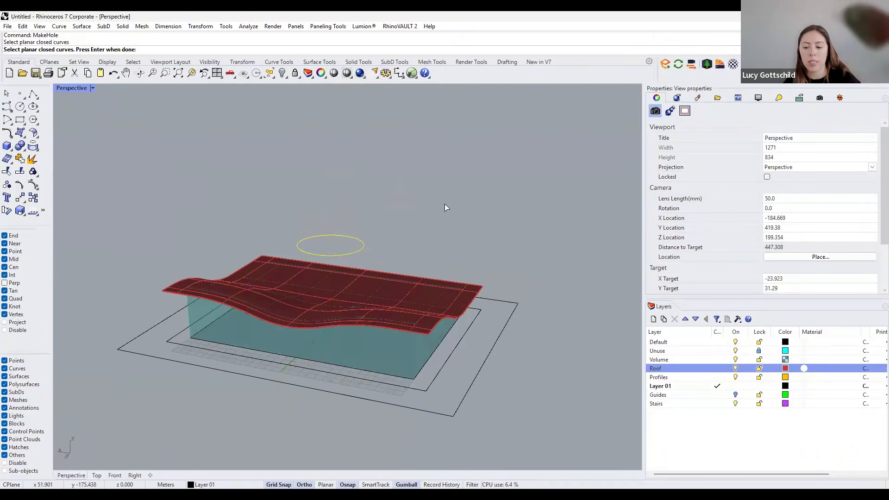
key("Return")
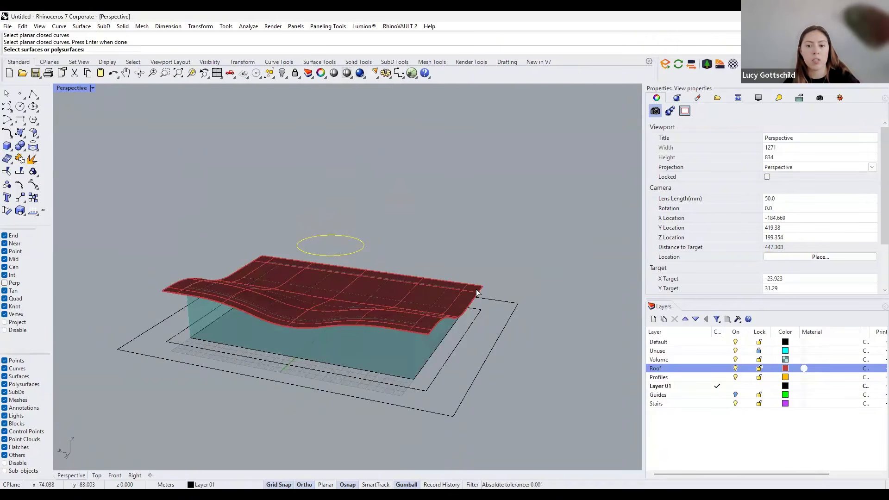
left_click(447, 274)
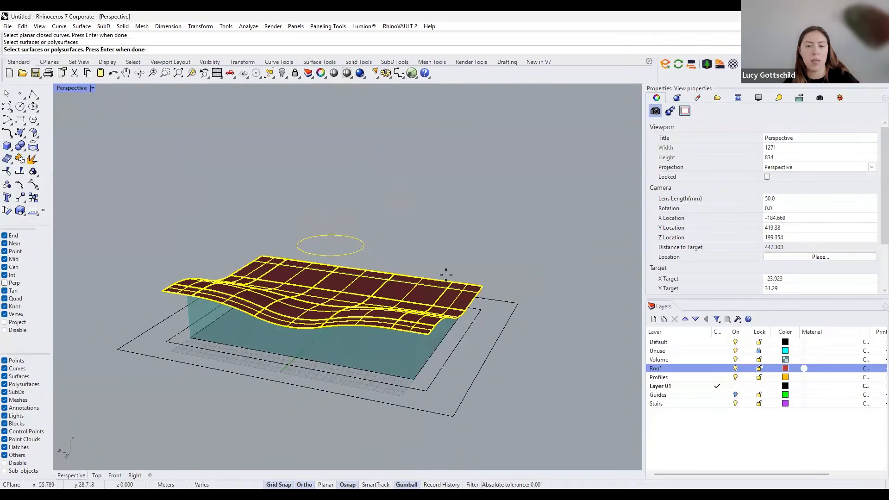
left_click(419, 340)
key("Return")
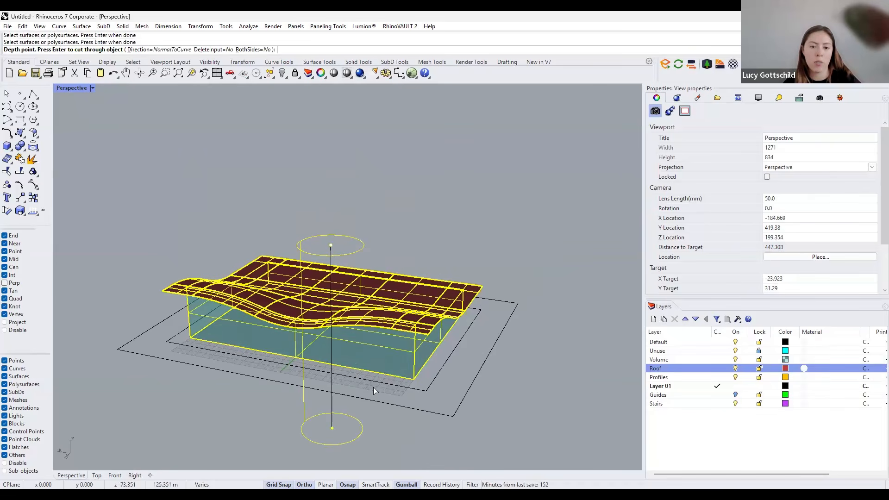
left_click(345, 307)
Examine the circular opening through the roof and volume from above and from the side.
right_click_drag(345, 306, 371, 274)
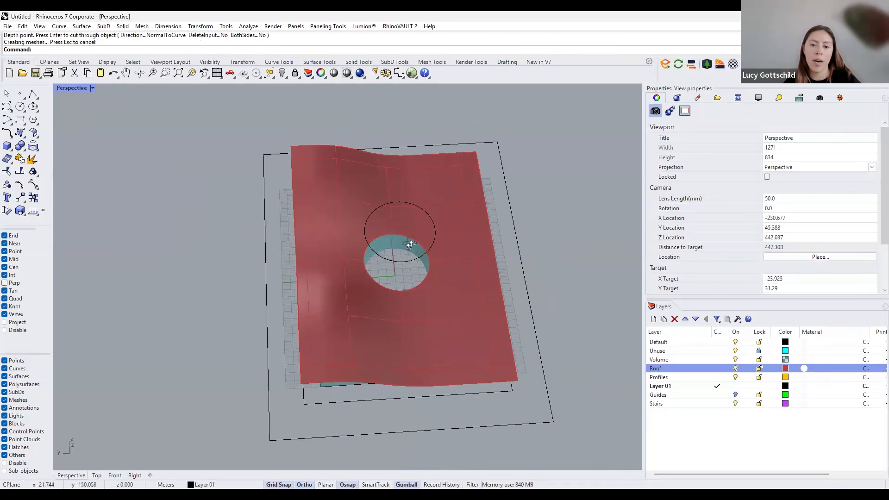
mouse_move(410, 251)
right_mouse_down()
mouse_move(406, 261)
mouse_move(405, 247)
right_mouse_up()
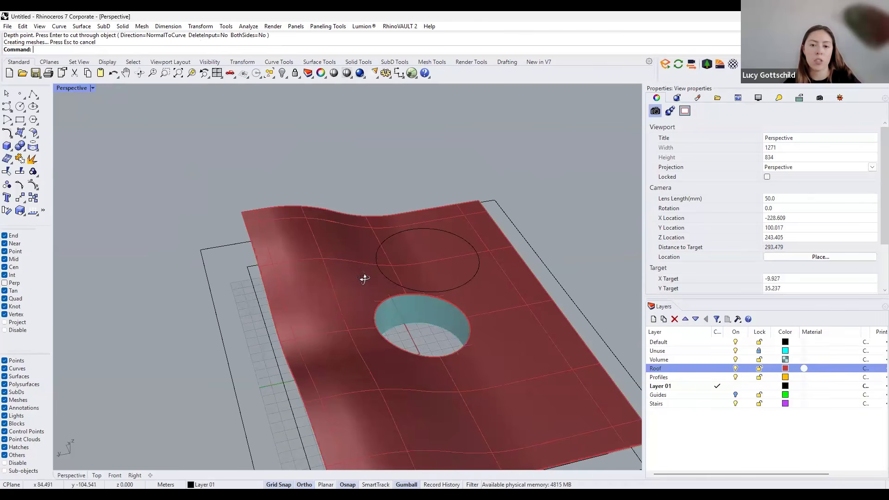
scroll(364, 276, "up", 5)
scroll(415, 242, "down", 3)
right_click_drag(379, 304, 331, 319)
scroll(356, 282, "down", 6)
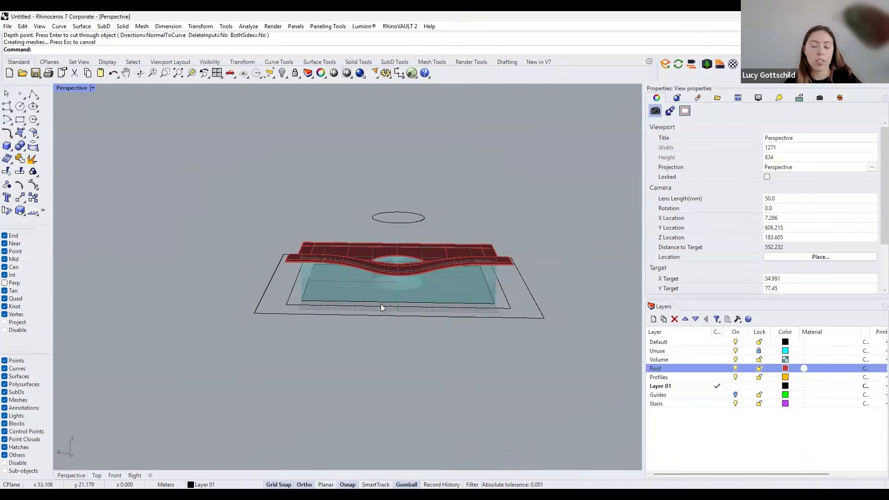
scroll(381, 303, "down", 2)
right_click_drag(380, 304, 337, 311, "shift")
Draw a vertical rectangle from the volume's base corner, 40 m along its long bottom edge and about 16.3 m high, snapped to the roof corner.
scroll(337, 311, "up", 8)
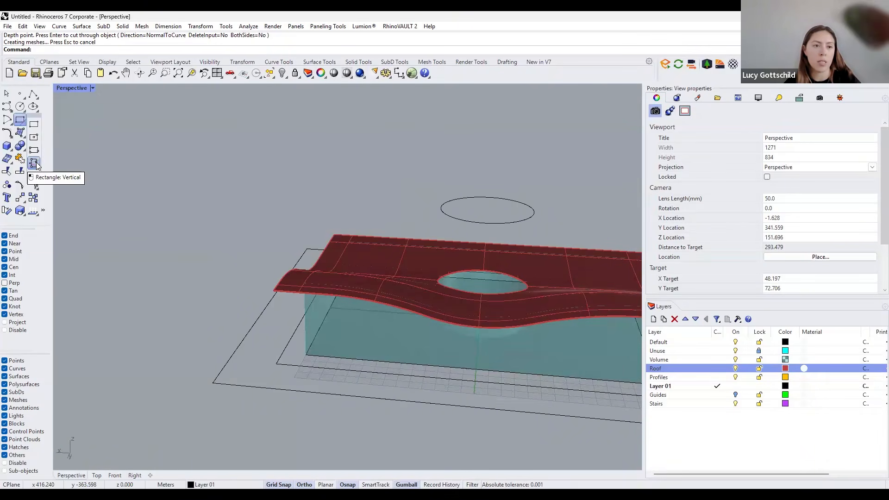
left_click(36, 166)
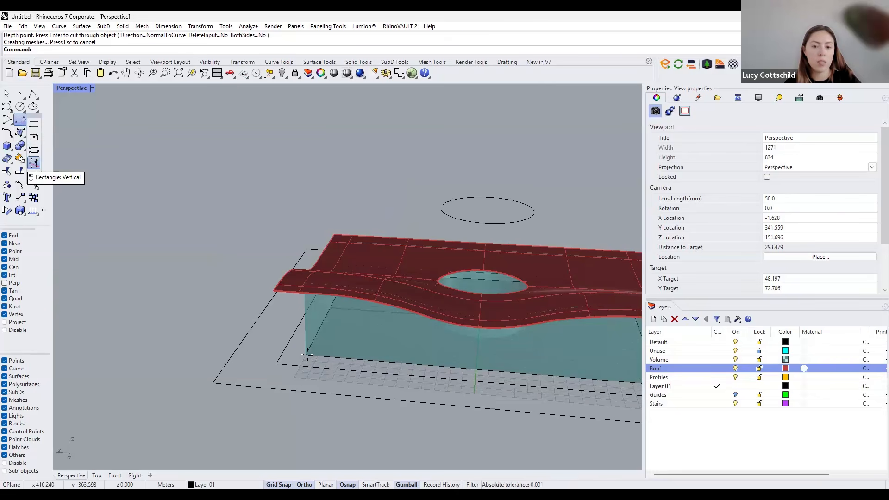
left_click(306, 354)
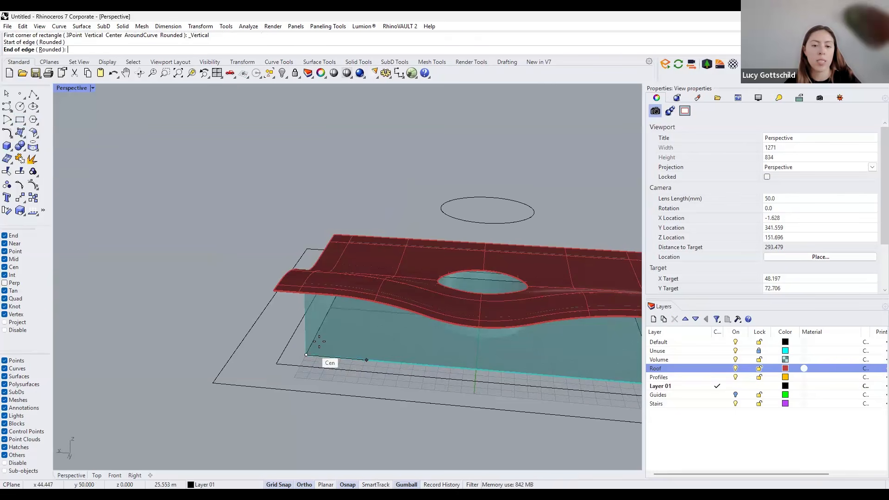
right_click_drag(313, 349, 202, 322, "shift")
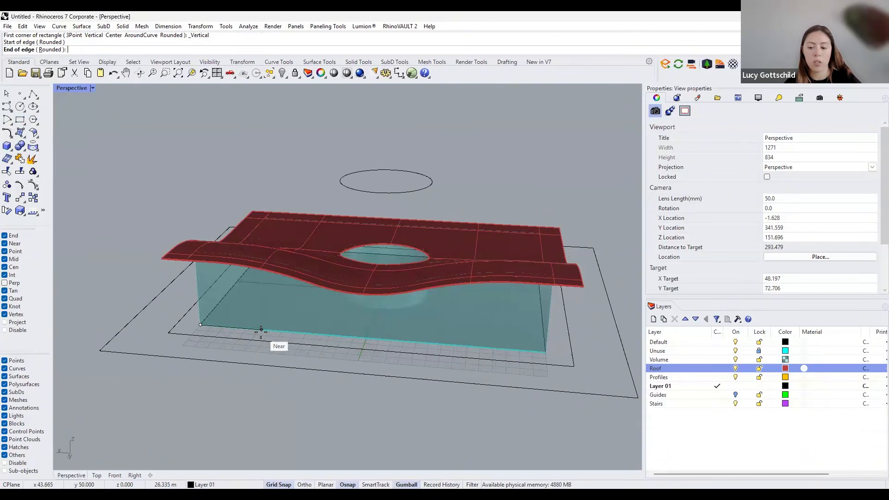
type("40")
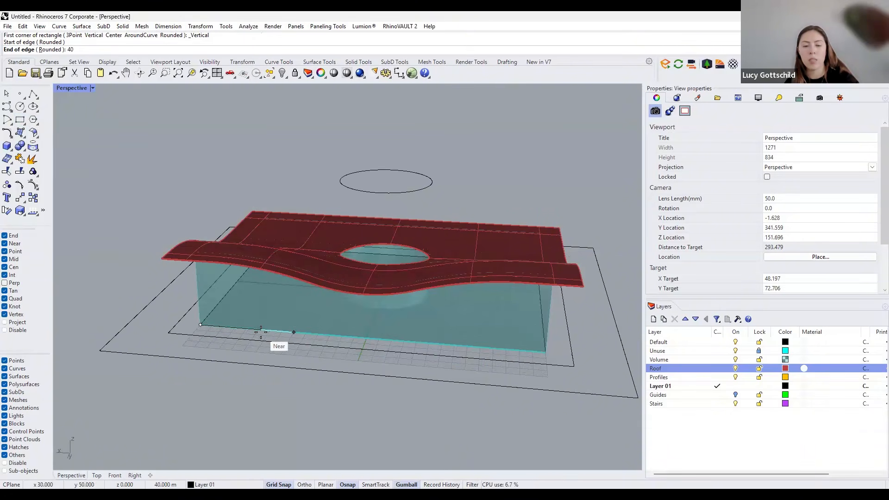
key("Return")
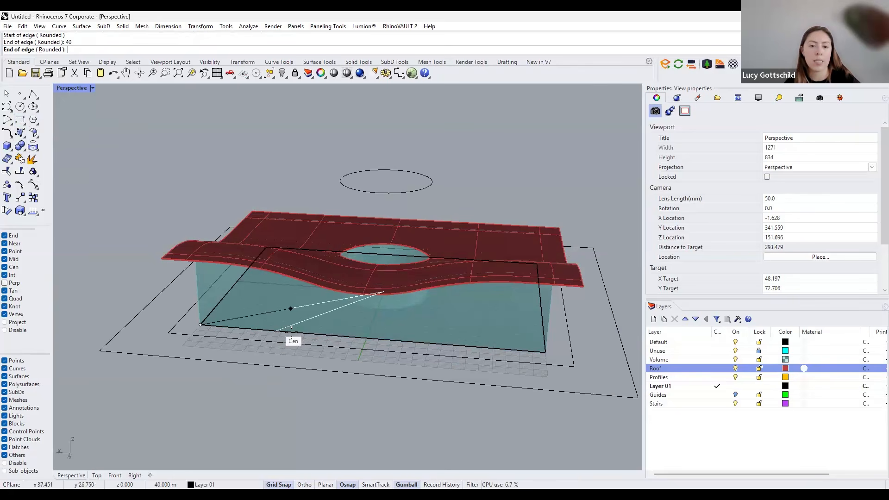
left_click(291, 329)
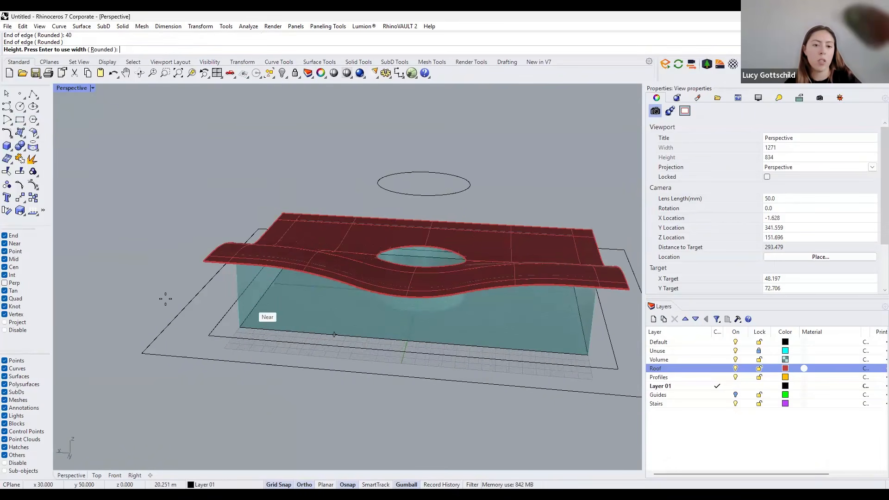
right_click_drag(167, 297, 440, 294)
right_click_drag(234, 297, 361, 284)
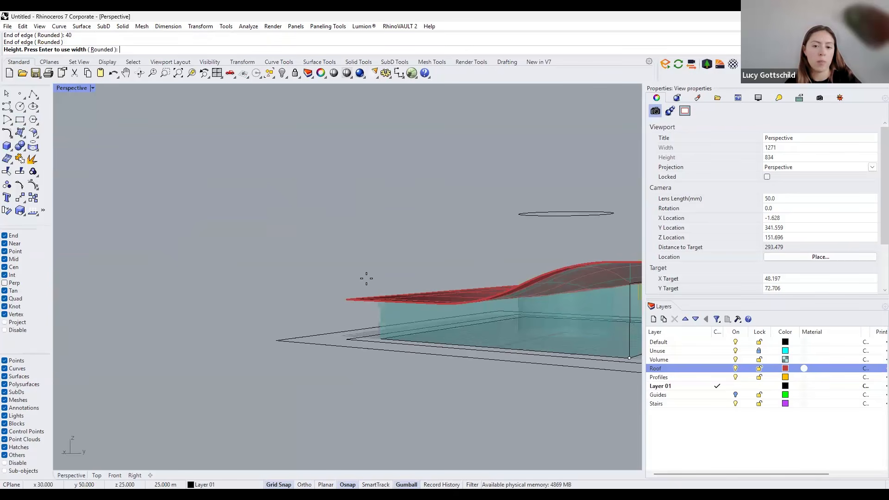
scroll(313, 272, "up", 5)
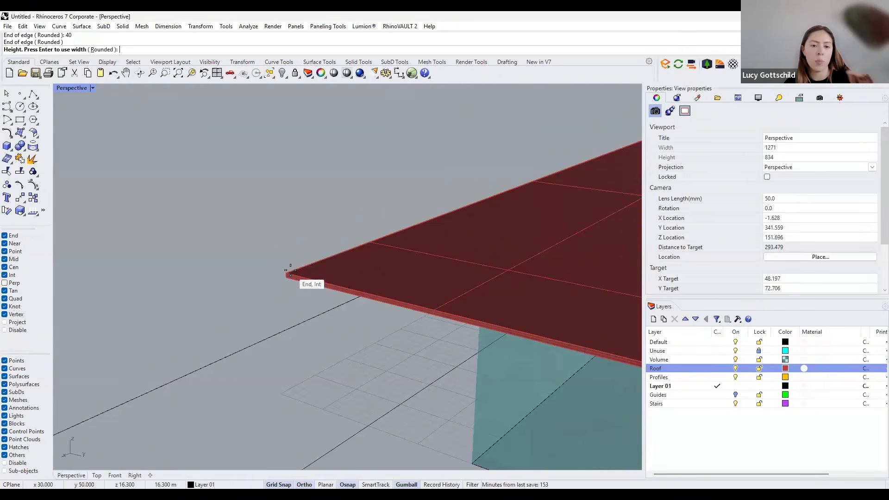
left_click(290, 273)
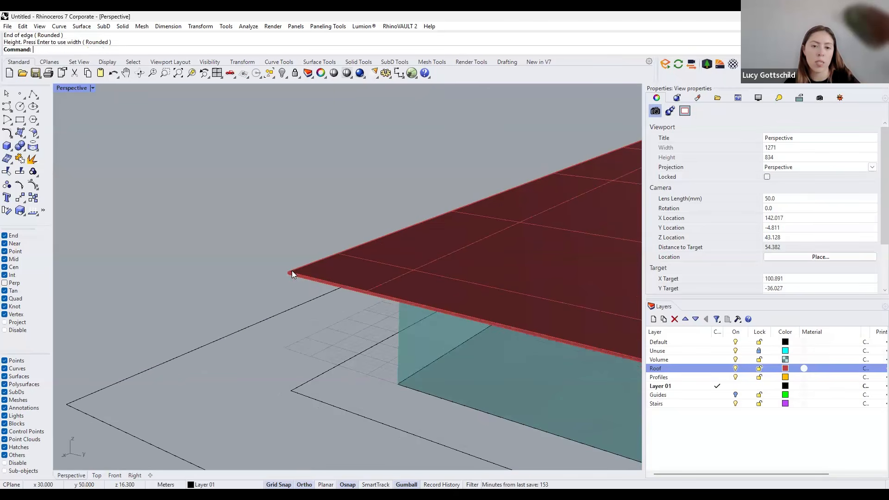
Move the vertical rectangle from its bottom-edge midpoint to the midpoint of the volume's long bottom edge.
scroll(303, 306, "down", 10)
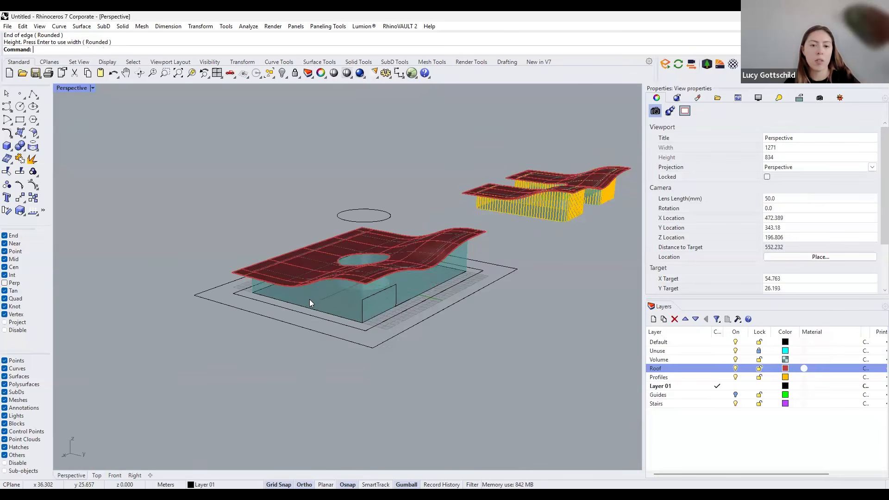
scroll(351, 290, "up", 8)
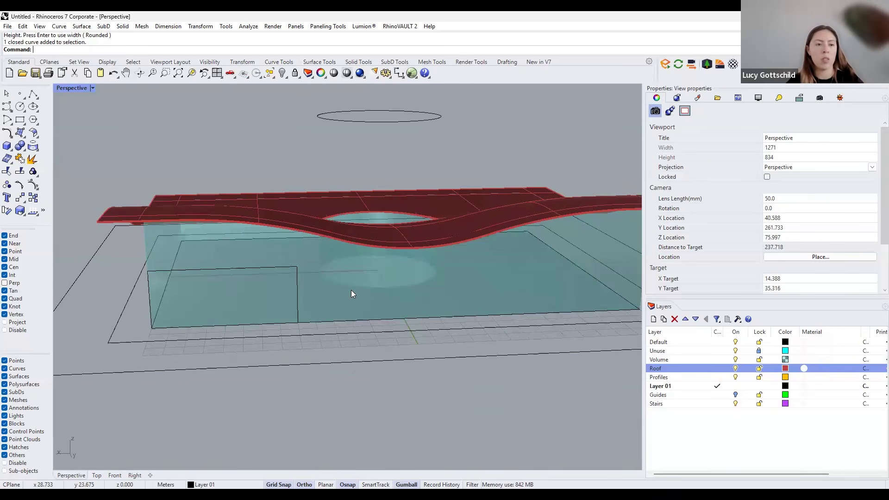
right_click_drag(272, 338, 269, 353)
left_click(239, 336)
type("move")
key("Return")
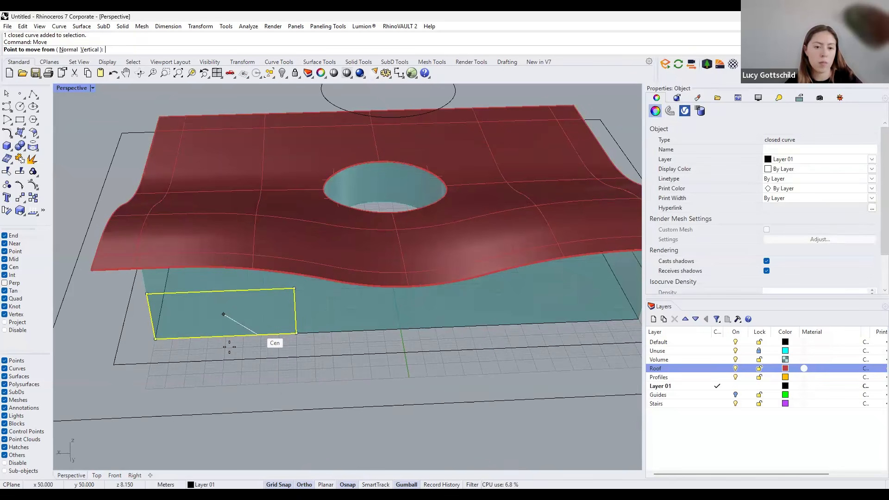
scroll(229, 346, "up", 1)
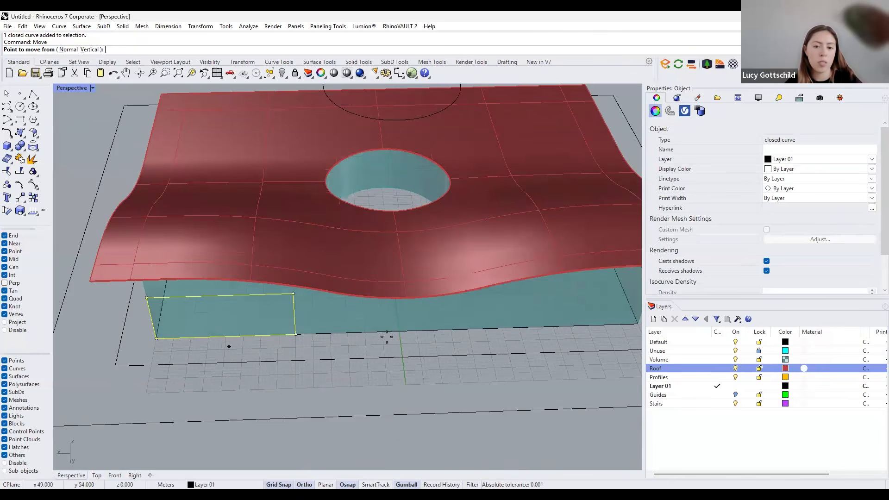
left_click(226, 336)
left_click(398, 335)
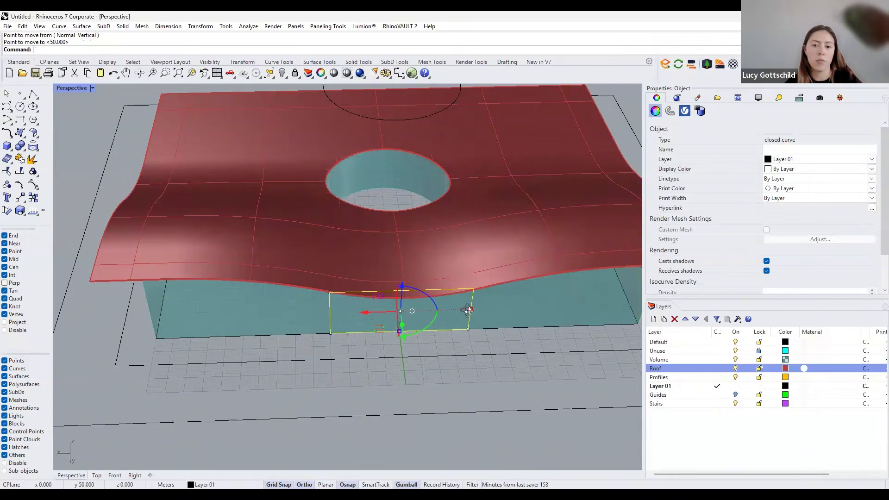
Shift the vertical rectangle outward from the volume's long face so it stands clear of the roof.
right_click_drag(438, 297, 480, 335)
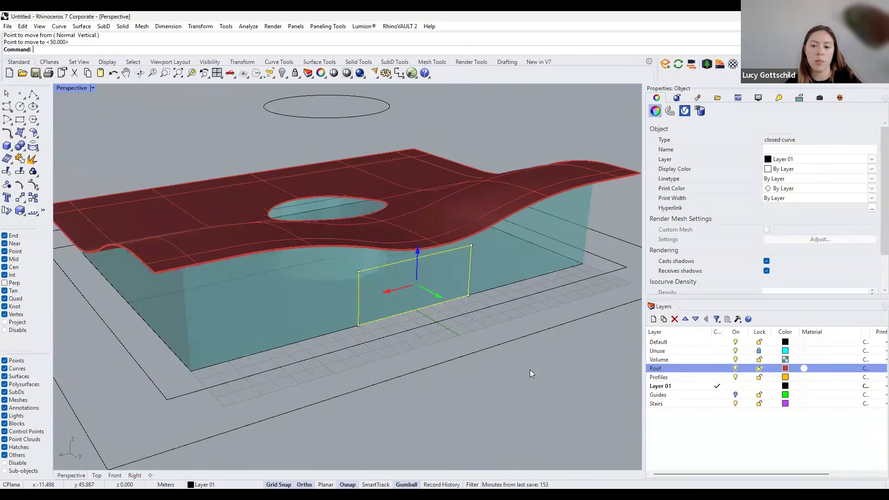
right_click_drag(512, 369, 491, 345)
left_click(471, 357)
scroll(471, 357, "down", 4)
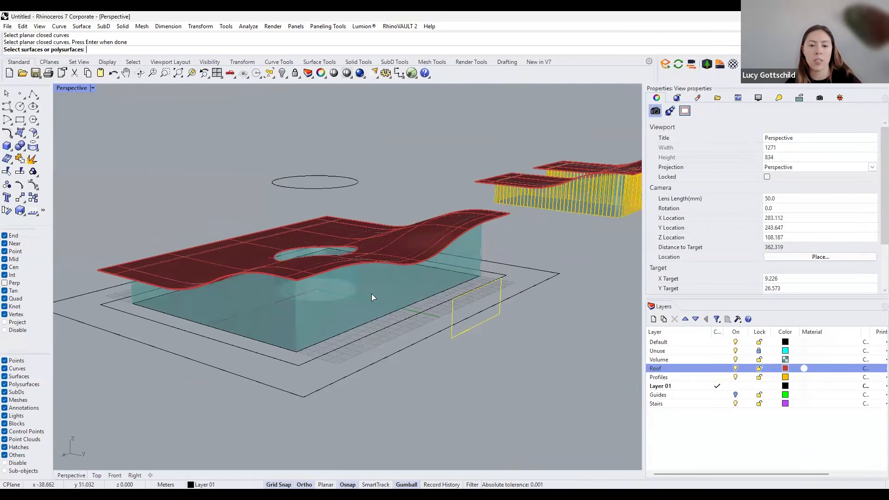
Cut a rectangular opening with MakeHole using the vertical rectangle, passing it through the volume and roof to beyond the far side.
left_click(193, 249)
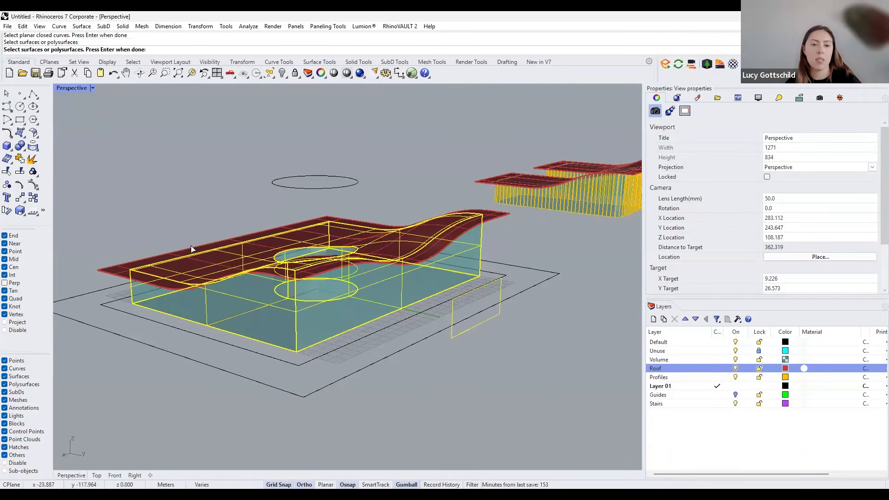
left_click(191, 247)
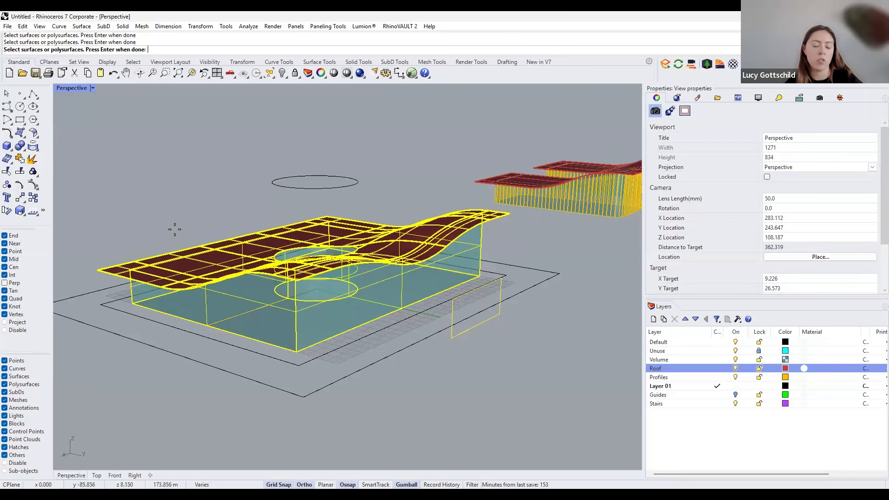
key("Return")
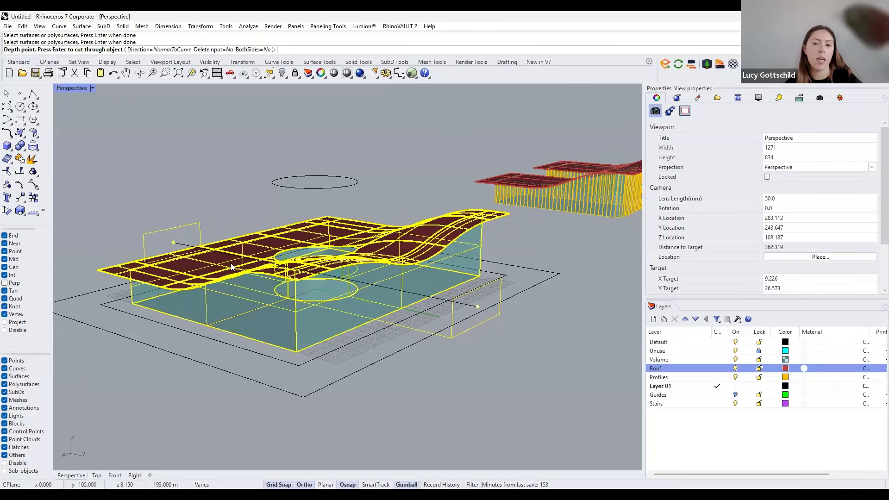
key("Return")
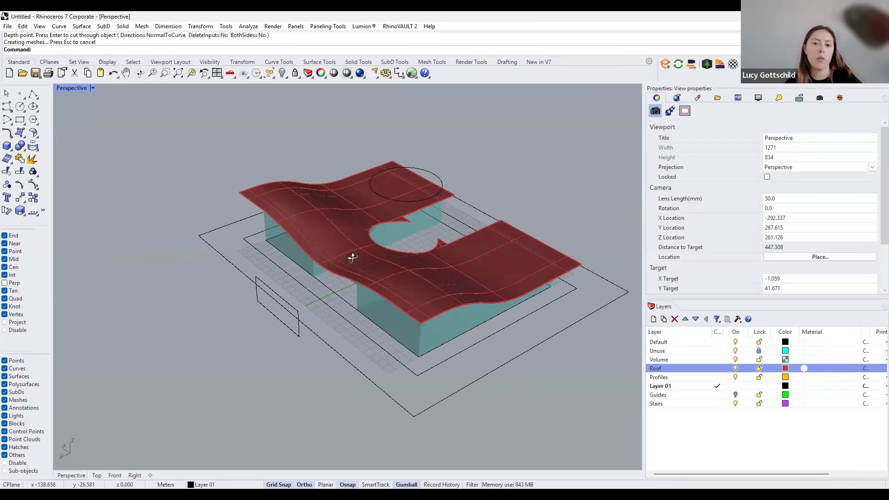
right_click_drag(352, 258, 441, 272)
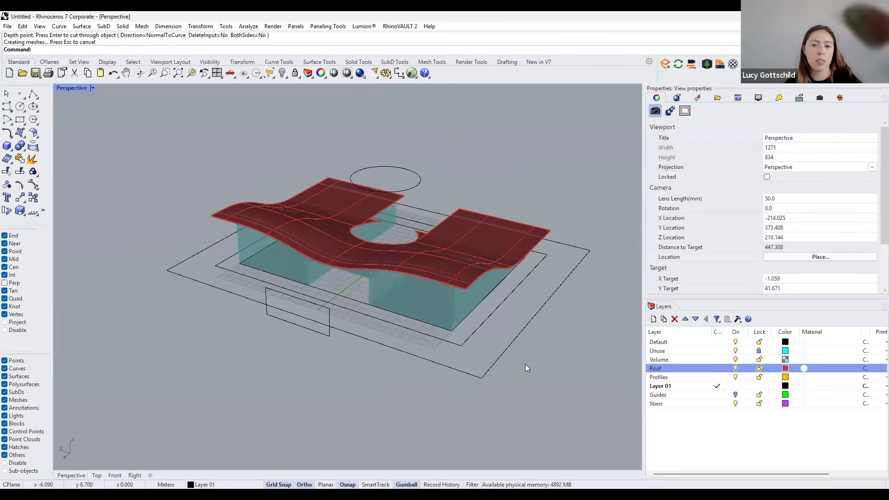
Select all five closed construction curves with only curves enabled in the selection filter and move them to the Guides layer.
right_click_drag(218, 298, 229, 307)
scroll(229, 307, "down", 2)
left_click_drag(526, 364, 553, 365)
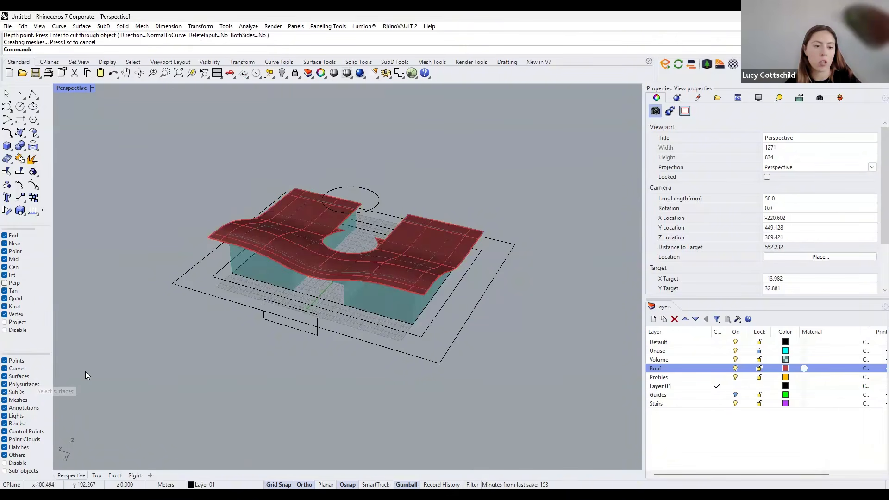
key("shift")
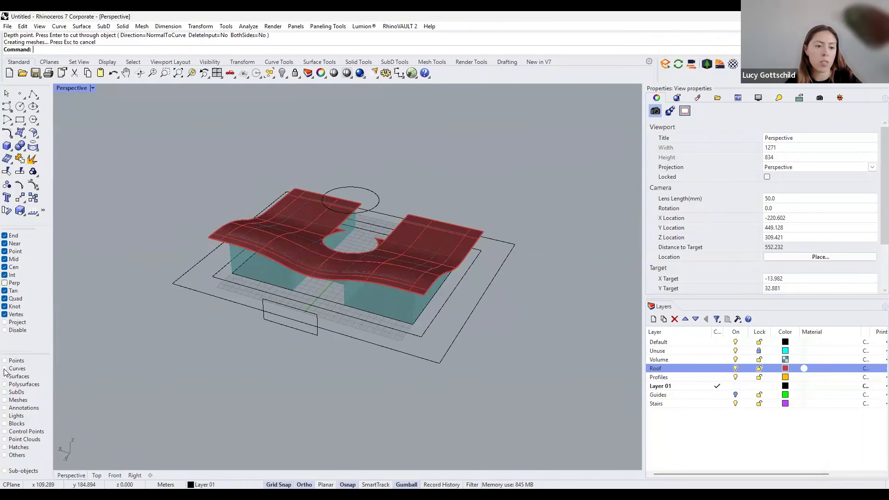
left_click(4, 369)
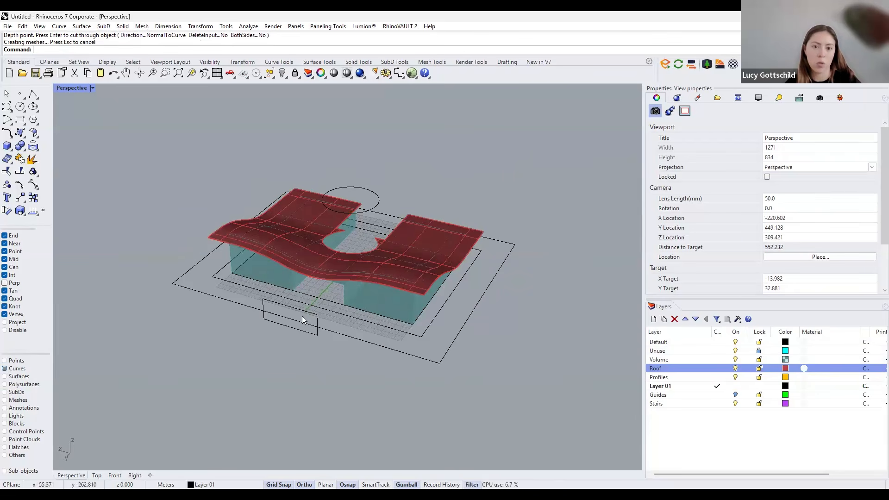
left_click_drag(524, 147, 245, 400)
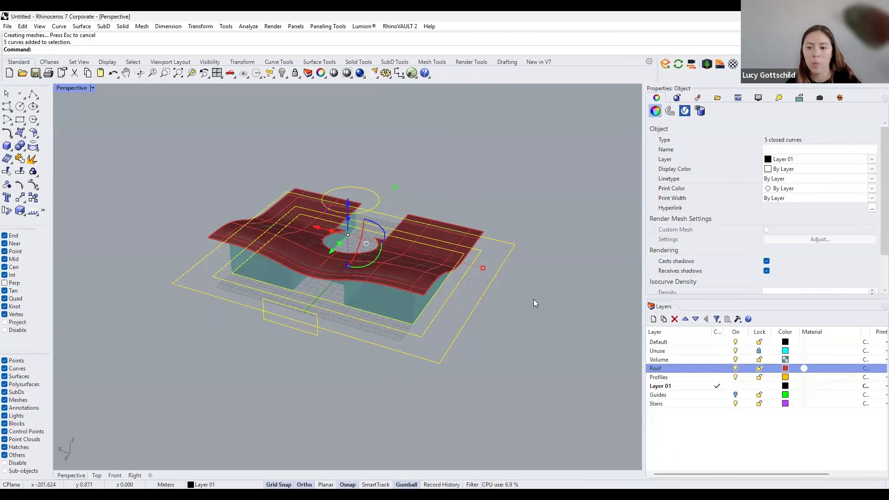
key("g")
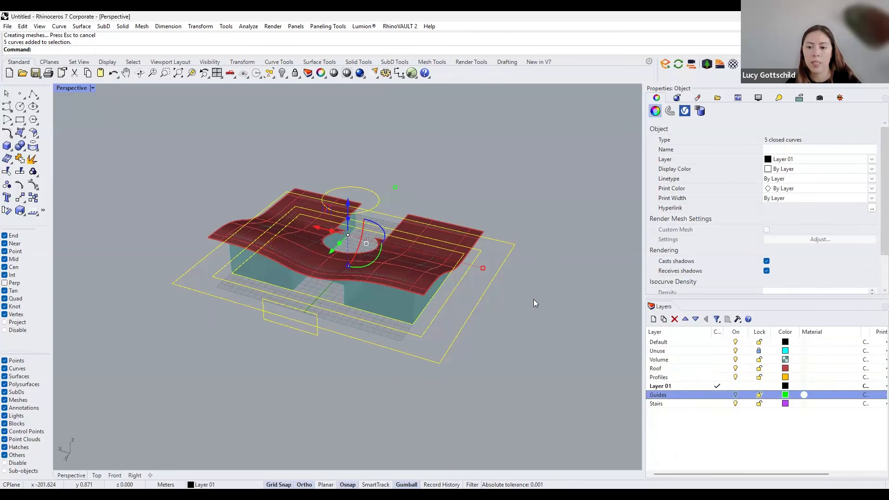
key("shift+F10")
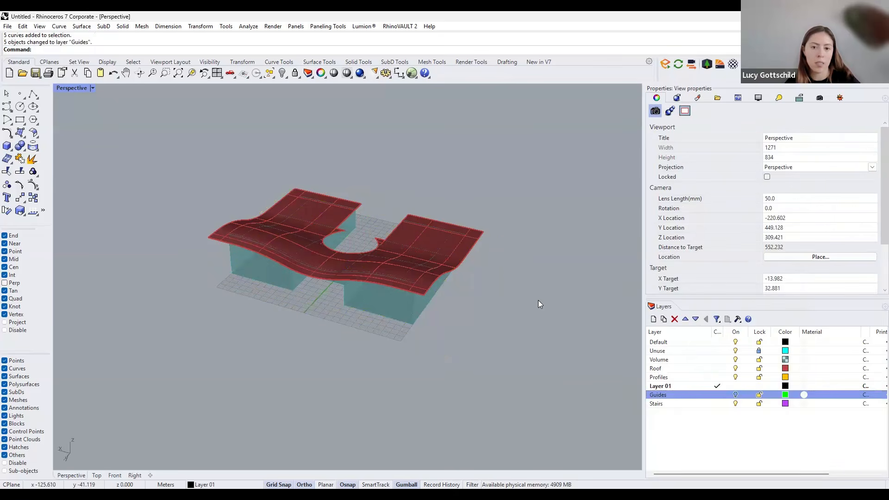
Examine the roof and volume edges where the circular opening meets the rectangular opening.
right_click_drag(538, 300, 354, 247)
scroll(324, 296, "up", 4)
scroll(324, 281, "up", 3)
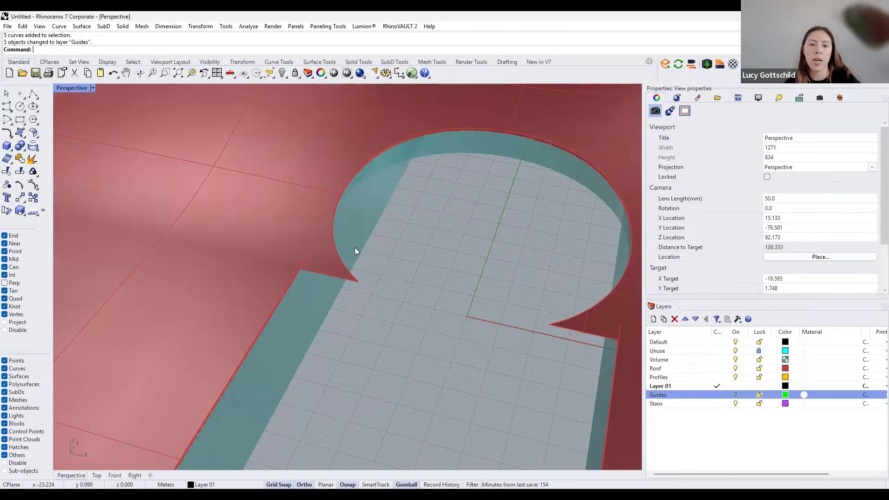
scroll(352, 234, "up", 2)
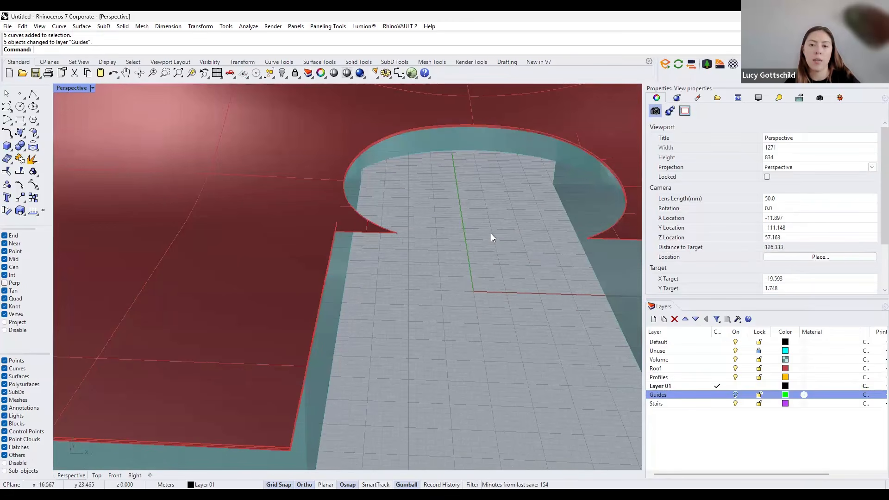
right_click_drag(588, 233, 471, 246, "shift")
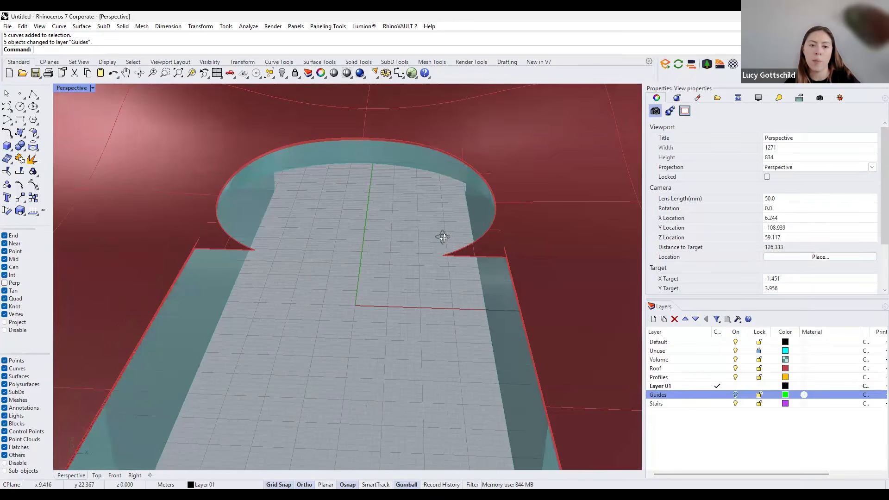
right_click_drag(414, 251, 402, 238)
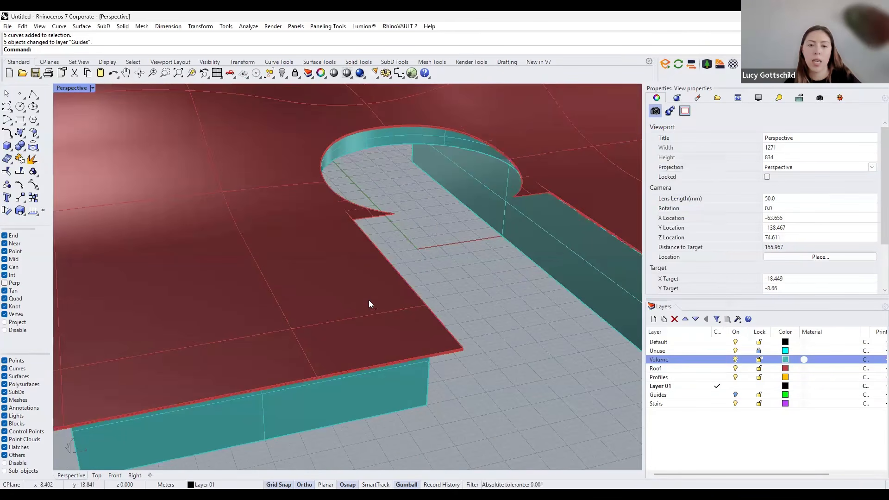
right_click_drag(369, 301, 406, 298)
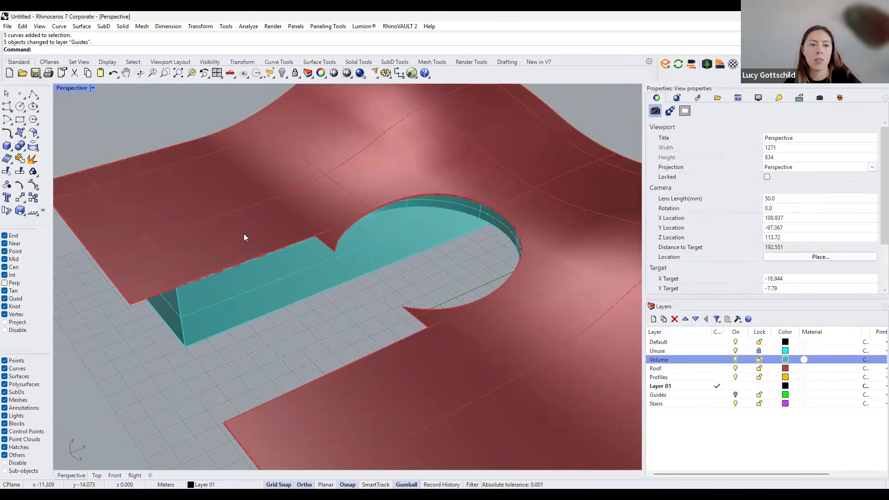
right_click_drag(243, 233, 301, 227)
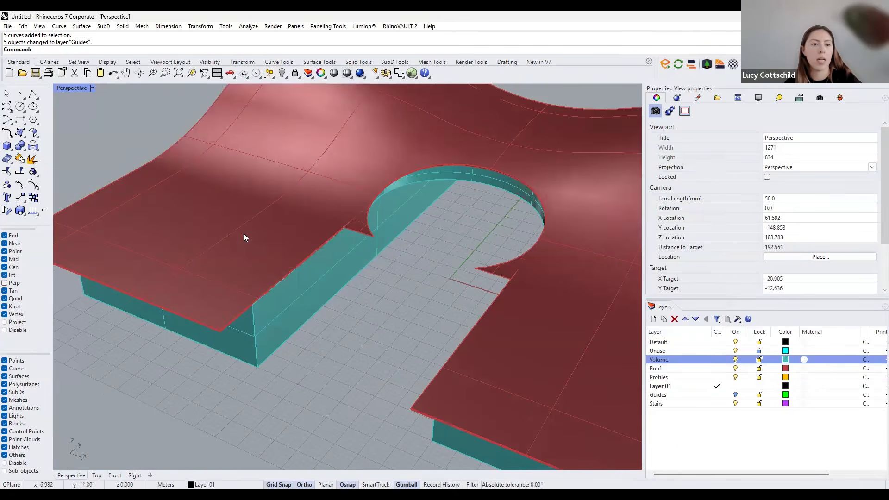
Create a vertical plane 50 m along the volume's bottom edge on one side of the rectangular opening, rising above the roof.
left_click(24, 138)
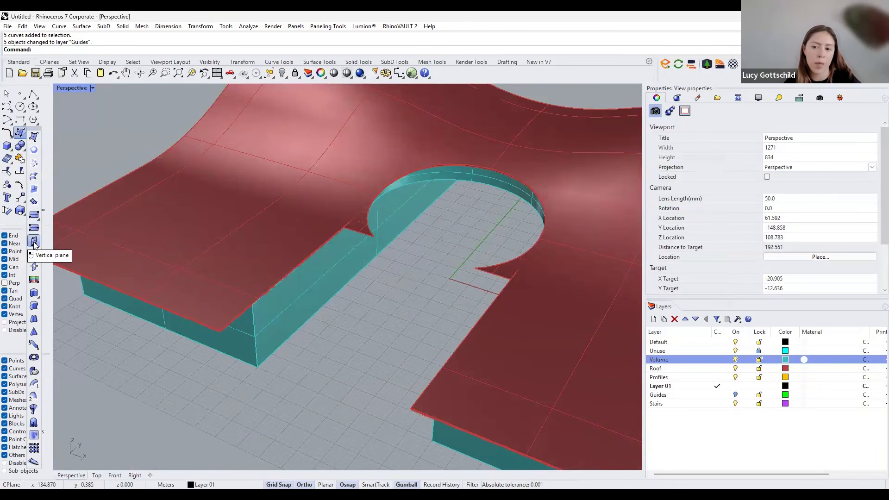
left_click(34, 243)
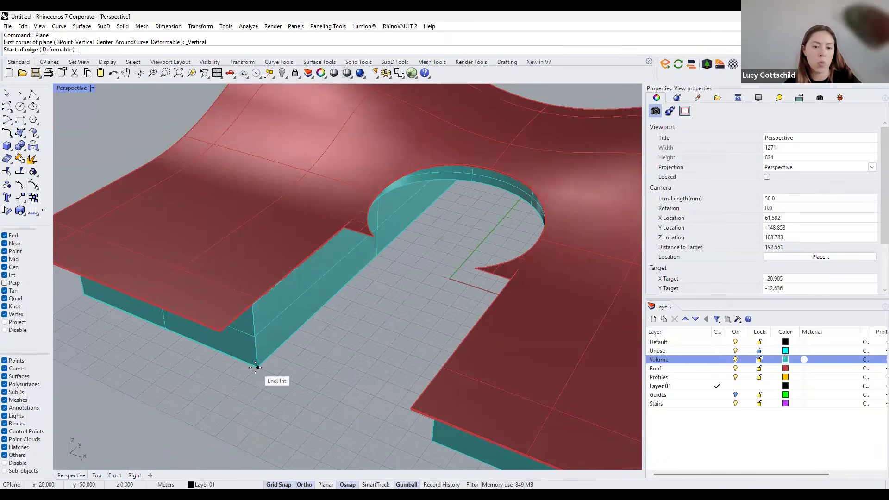
left_click(257, 367)
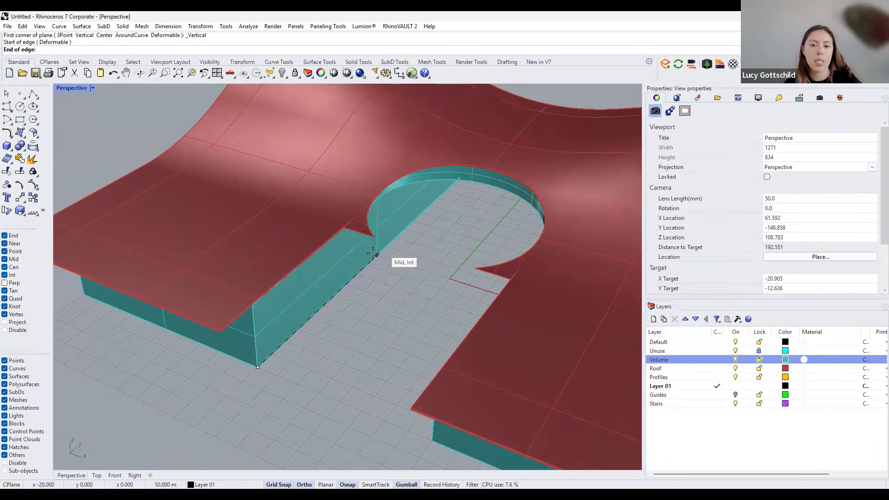
left_click(375, 203)
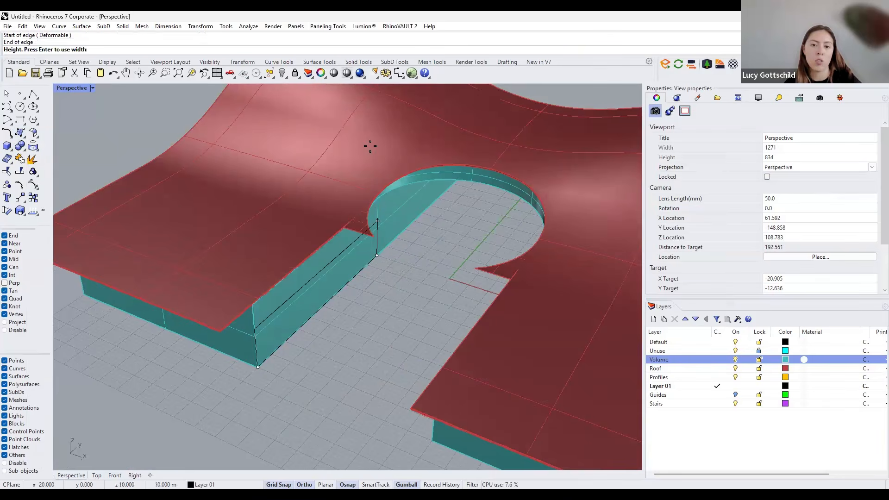
right_click_drag(370, 146, 396, 188)
scroll(377, 137, "down", 2)
right_click_drag(376, 137, 410, 160, "shift")
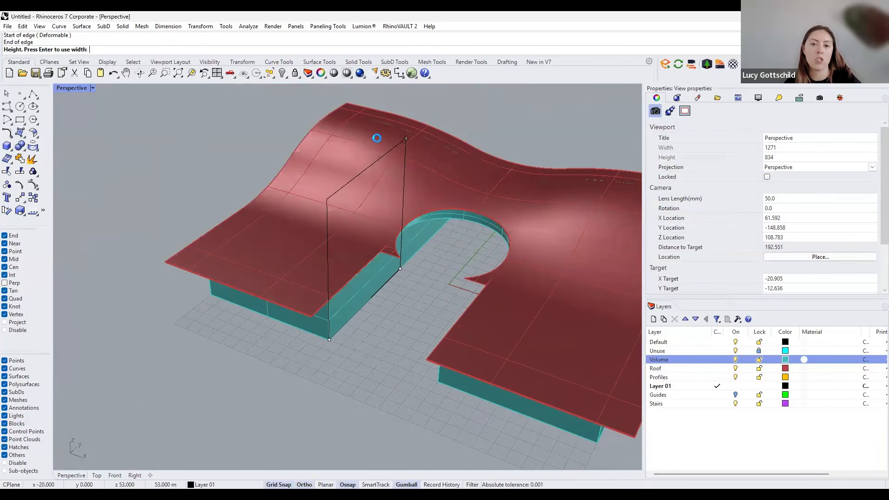
left_click(354, 227)
right_click_drag(341, 221, 361, 195)
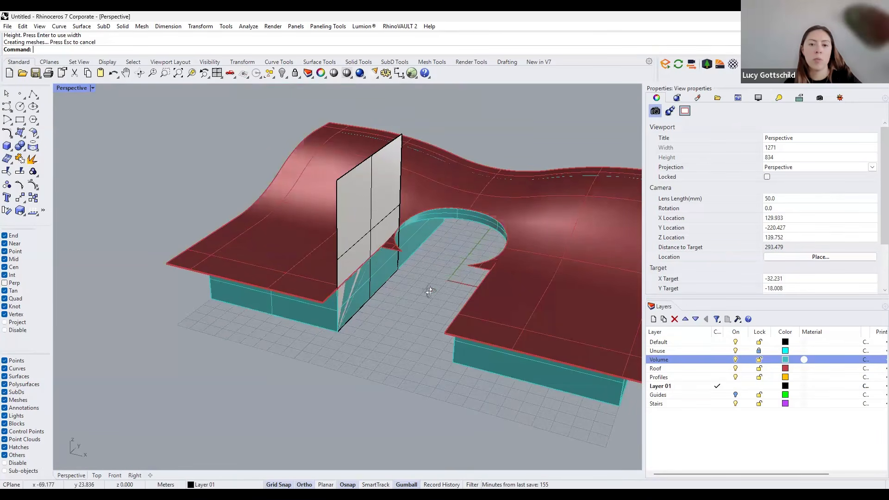
Copy the vertical plane from its outer bottom corner to the matching volume corner on the opposite side of the opening.
right_click_drag(491, 281, 518, 278)
left_click(378, 208)
right_click_drag(455, 286, 546, 273)
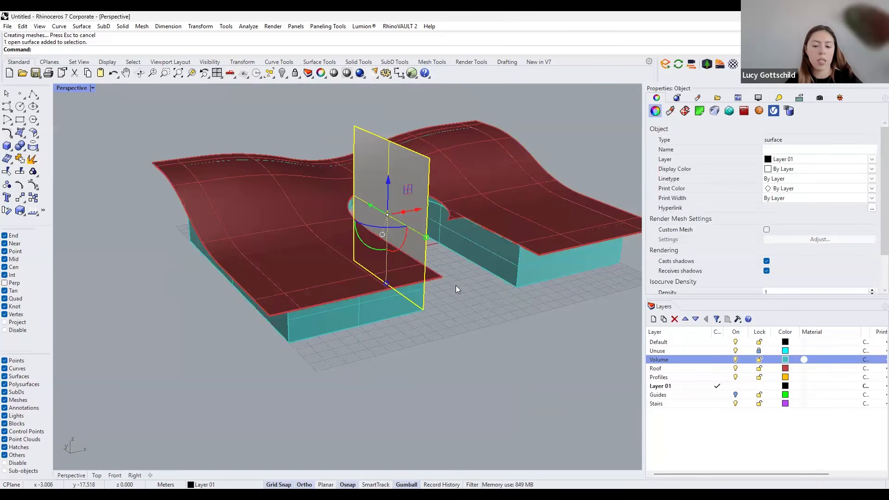
right_click_drag(456, 285, 451, 295)
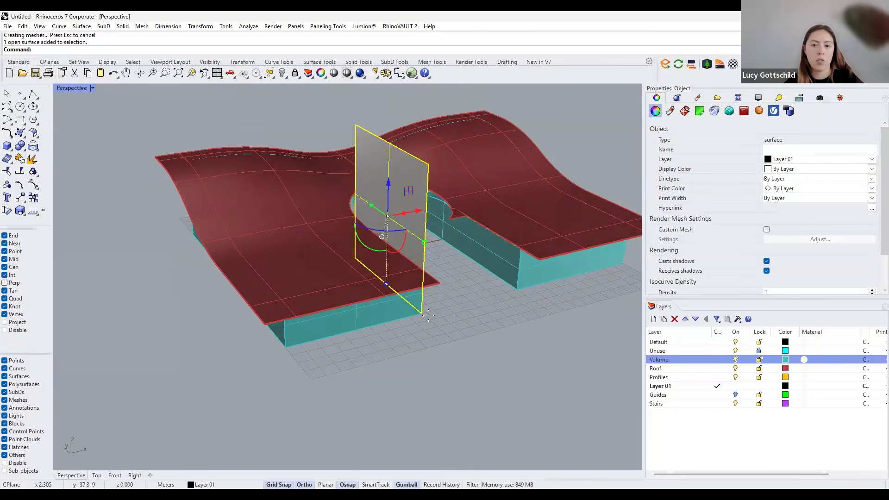
right_click_drag(422, 315, 412, 326)
type("Copy")
key("Return")
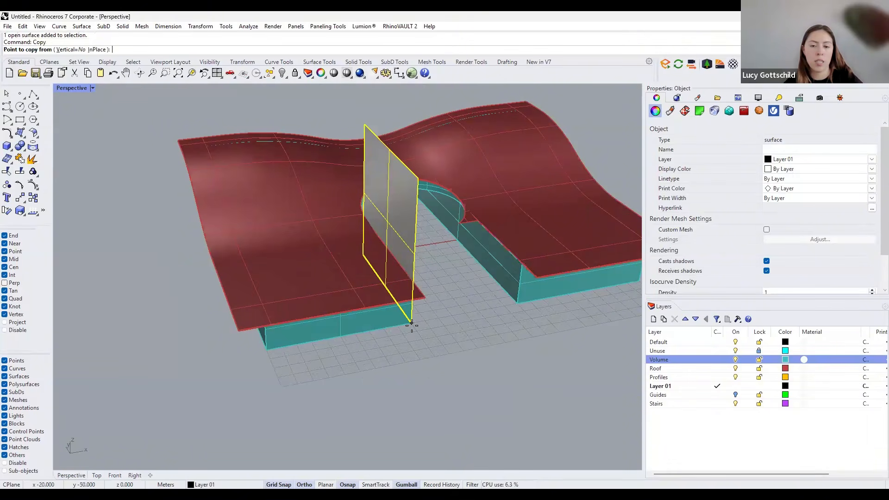
left_click(411, 323)
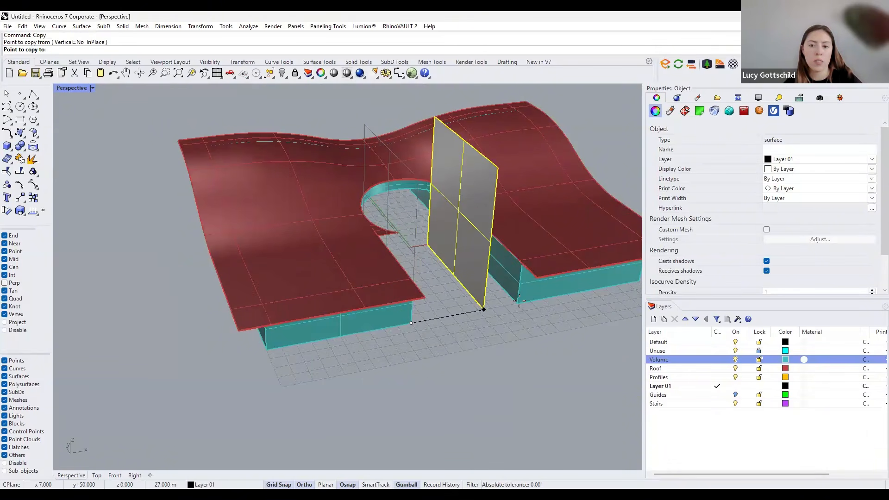
left_click(517, 303)
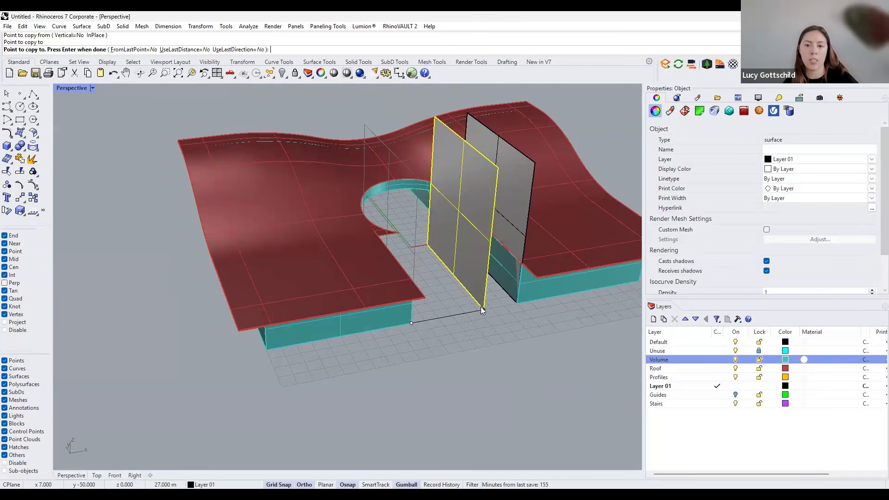
key("Return")
left_click(440, 392)
Trim away the two pointed roof slivers between the circular and rectangular openings, using both vertical planes as cutting objects.
right_click_drag(393, 286, 416, 365, "shift")
right_click_drag(390, 371, 402, 284)
type("Trim")
key("Return")
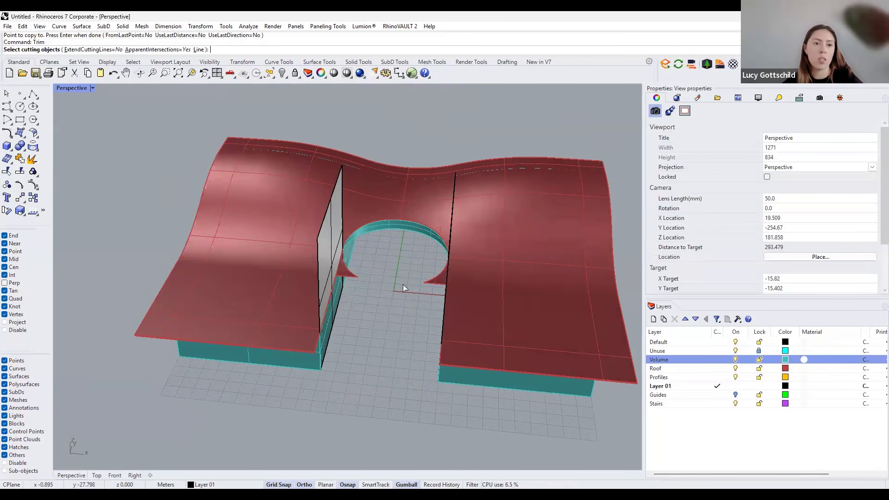
left_click(335, 202)
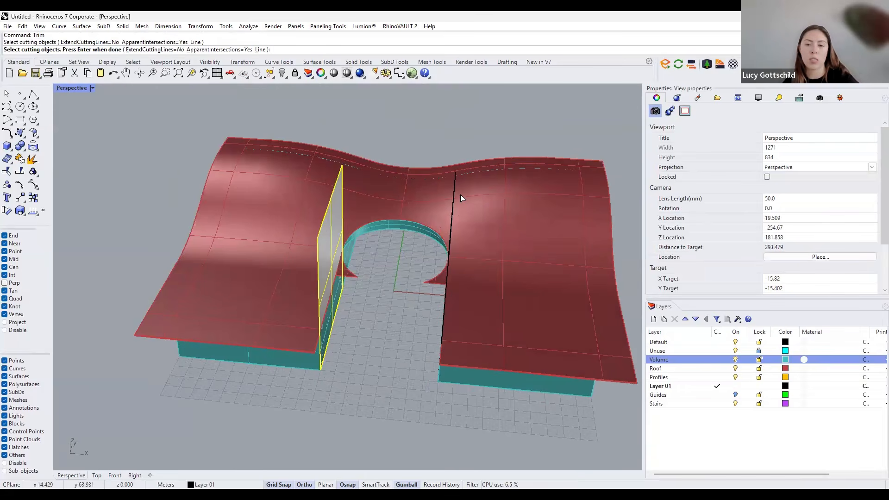
left_click(451, 253)
key("Return")
right_click_drag(451, 253, 409, 306)
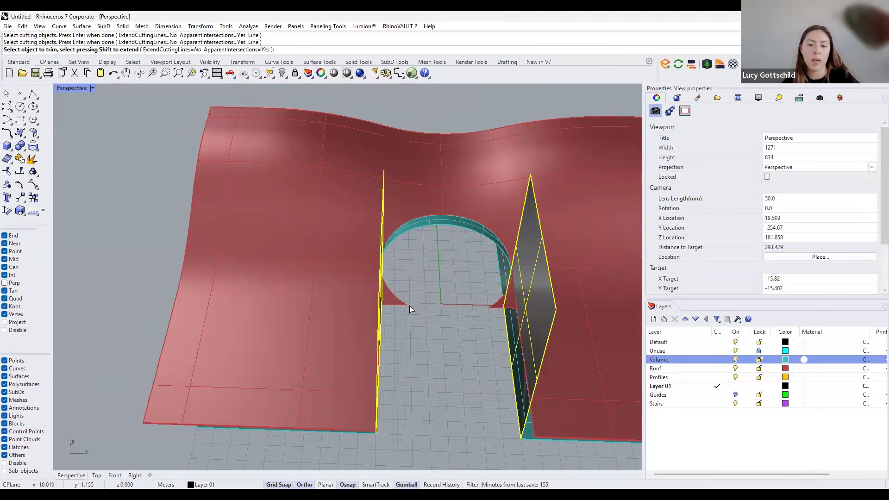
scroll(391, 277, "up", 3)
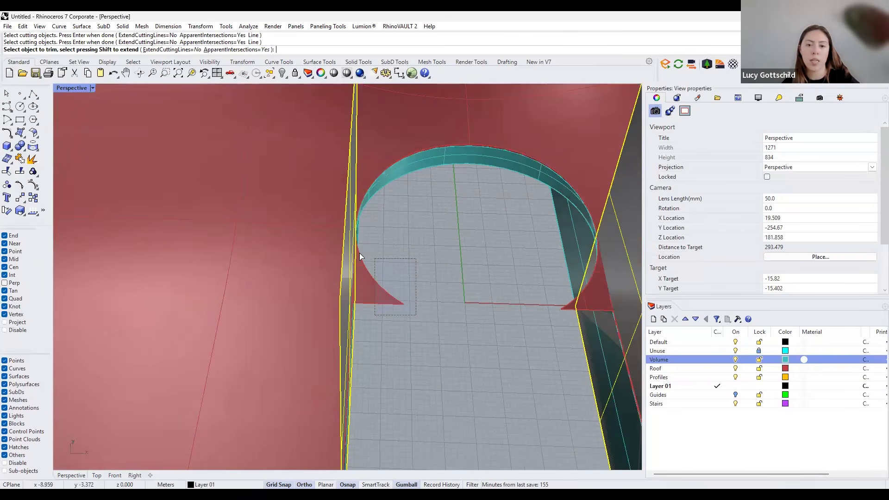
left_click(391, 260)
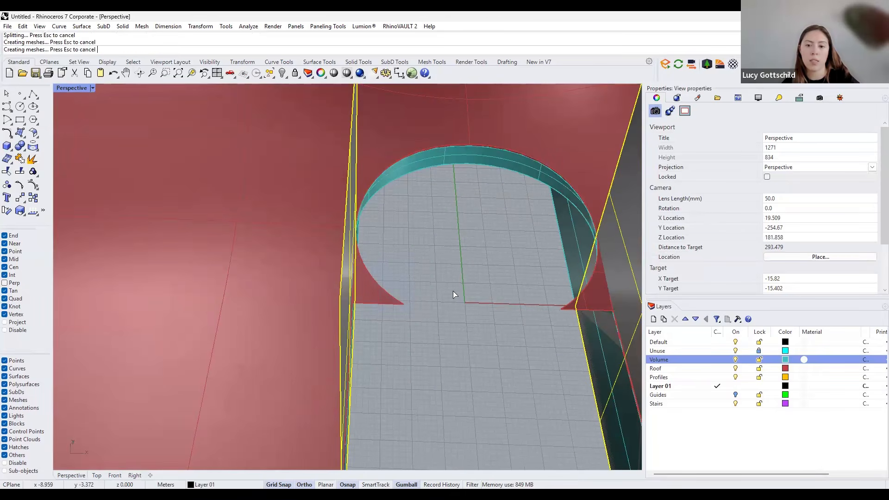
right_click_drag(453, 291, 473, 288)
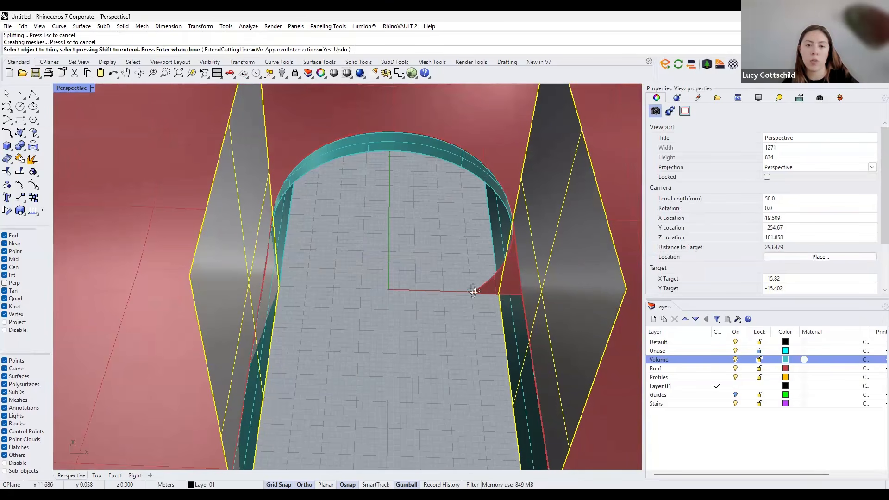
left_click(519, 259)
scroll(513, 255, "up", 2)
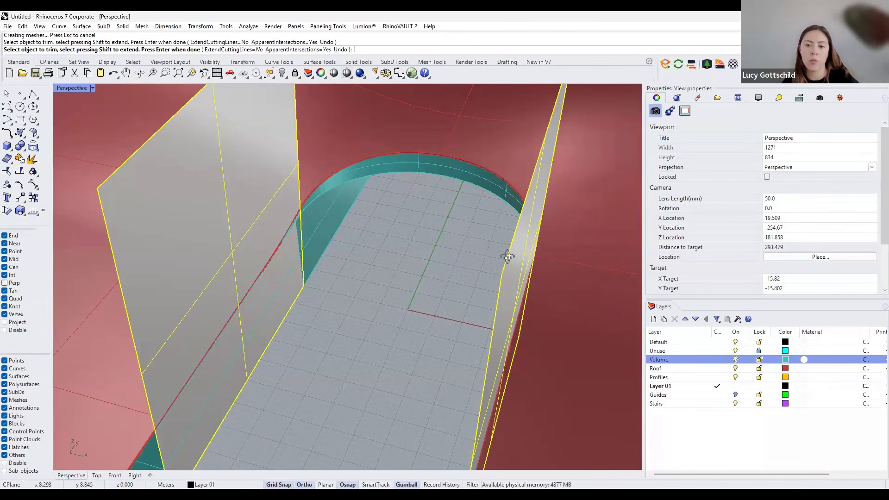
scroll(509, 252, "up", 3)
scroll(511, 270, "up", 3)
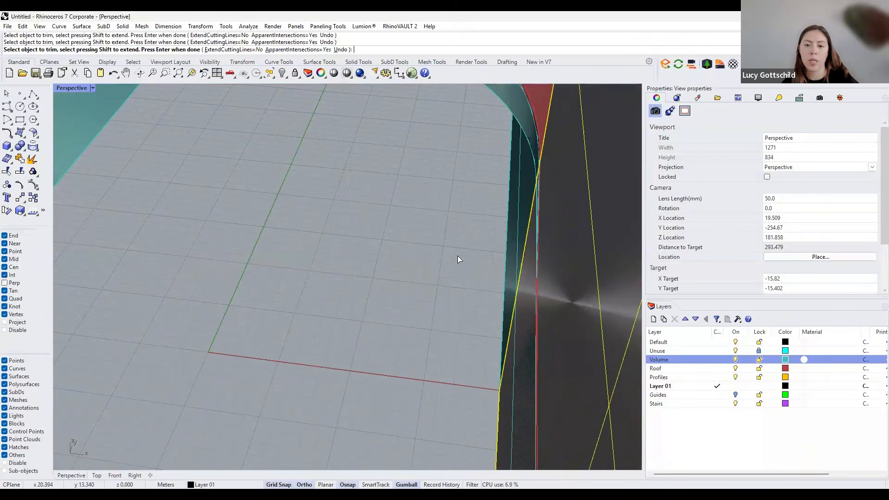
scroll(438, 262, "down", 4)
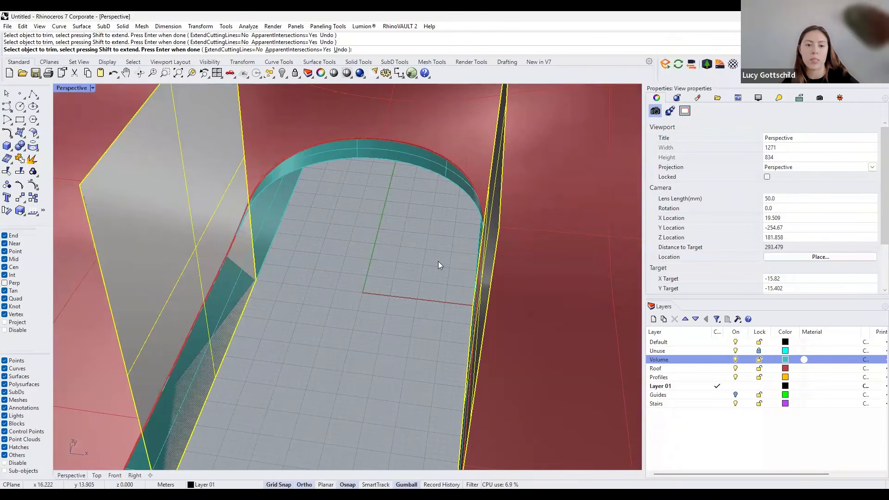
key("Return")
Delete both vertical cutting planes from the sides of the opening.
scroll(377, 252, "down", 6)
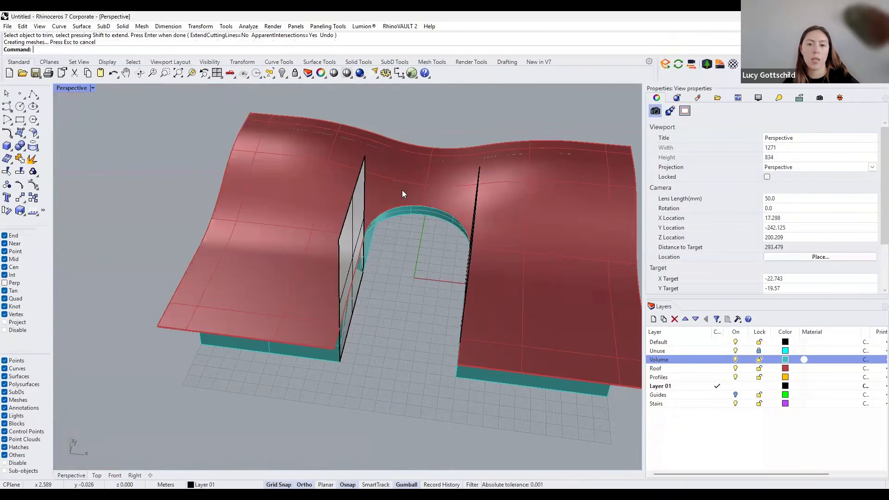
right_click_drag(430, 191, 470, 179)
left_click(471, 179)
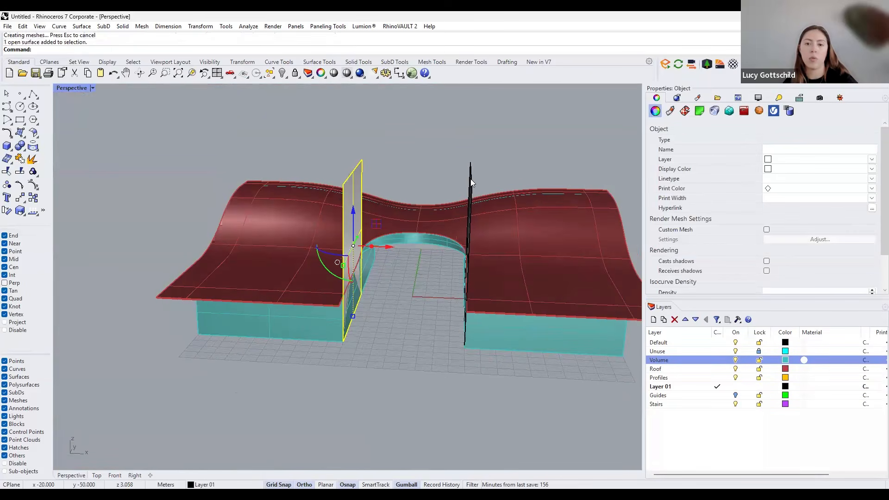
key("Delete")
right_click_drag(378, 204, 431, 180)
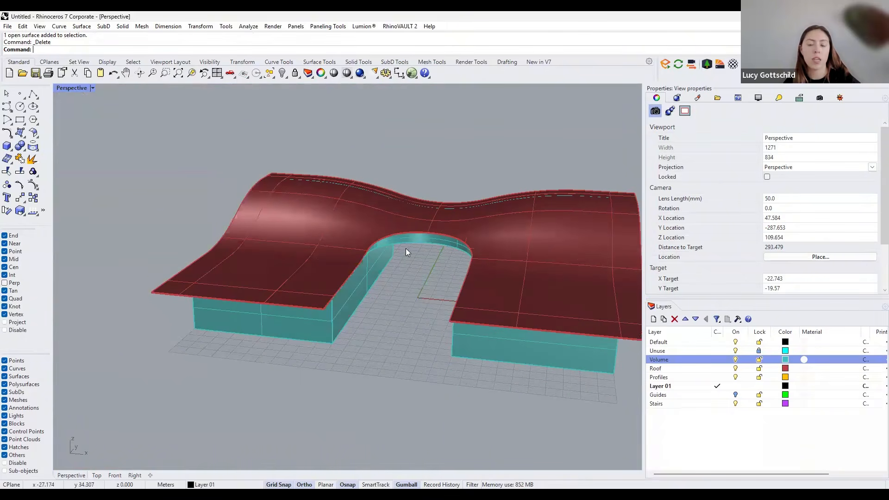
Cap the open teal volume polysurface to close it into a solid, and check its object type.
right_click_drag(358, 328, 339, 355, "shift")
left_click(325, 342)
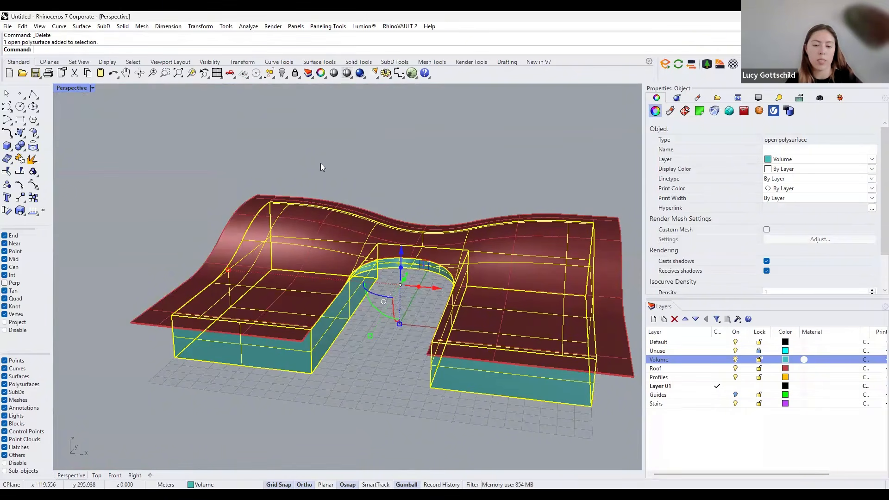
type("Cap")
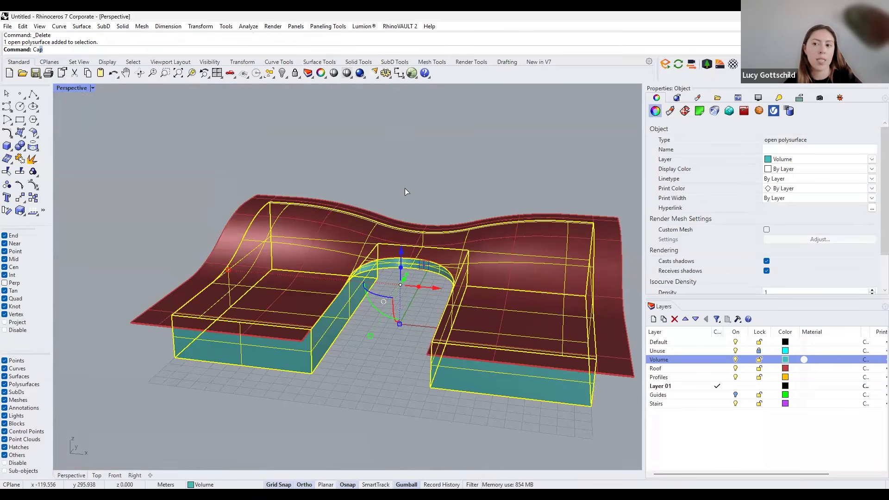
key("Return")
left_click(325, 324)
right_click_drag(325, 324, 348, 319)
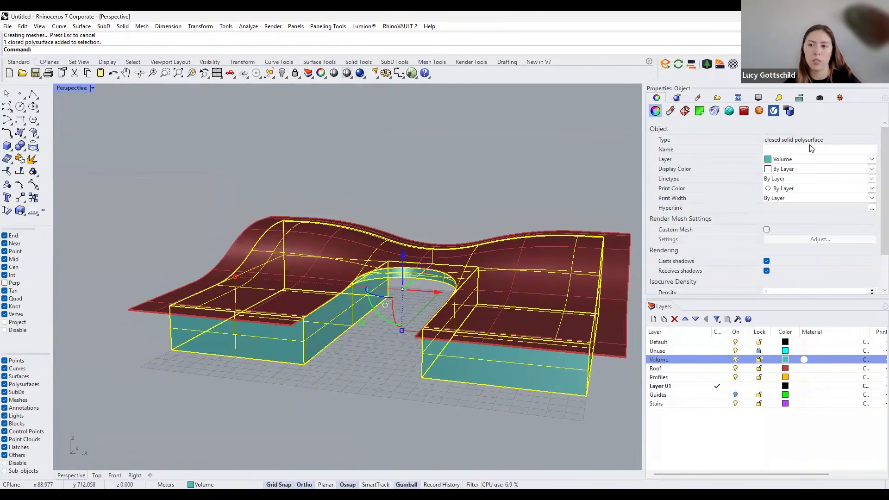
key("Escape")
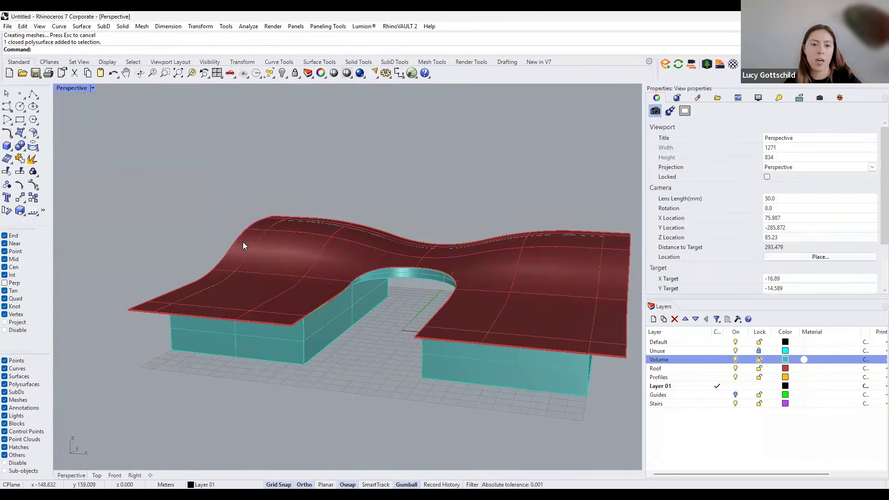
Cap the open roof polysurface to close it into a solid, and check its object type.
left_click(249, 235)
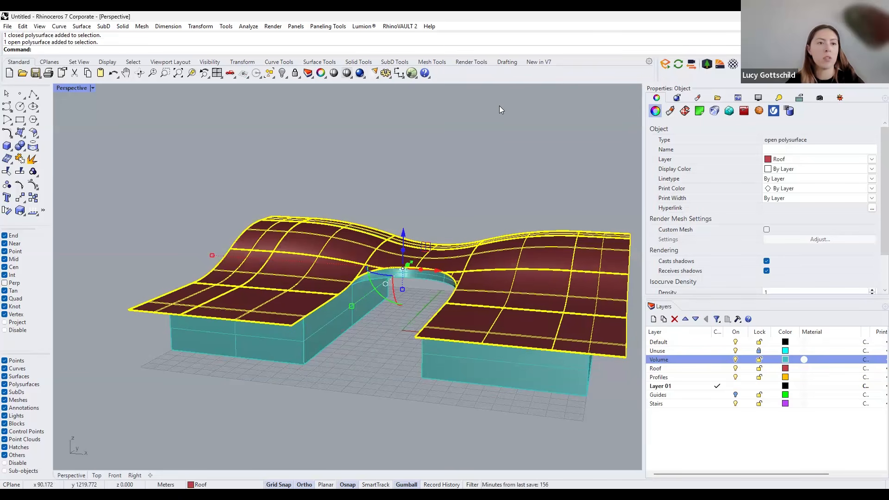
type("Cap")
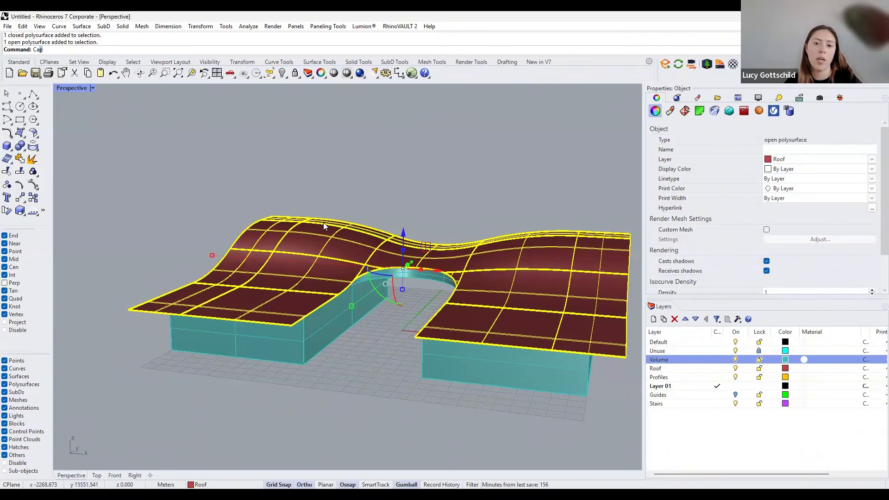
key("Return")
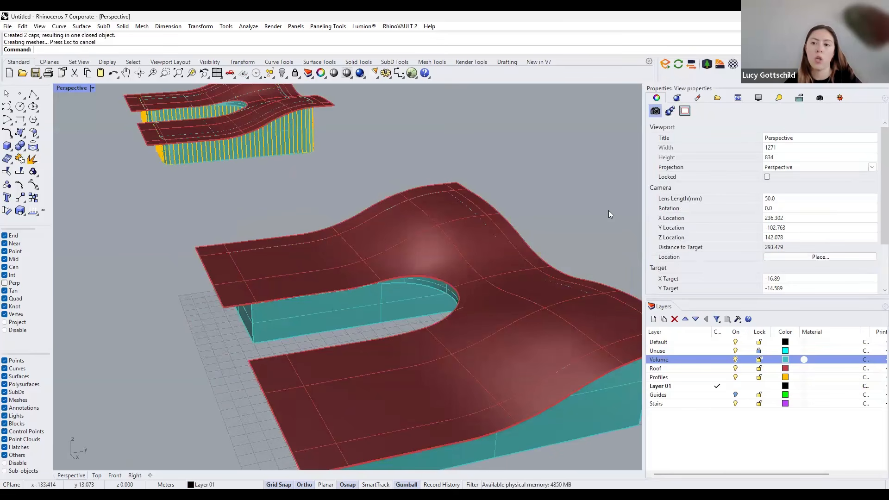
left_click(505, 239)
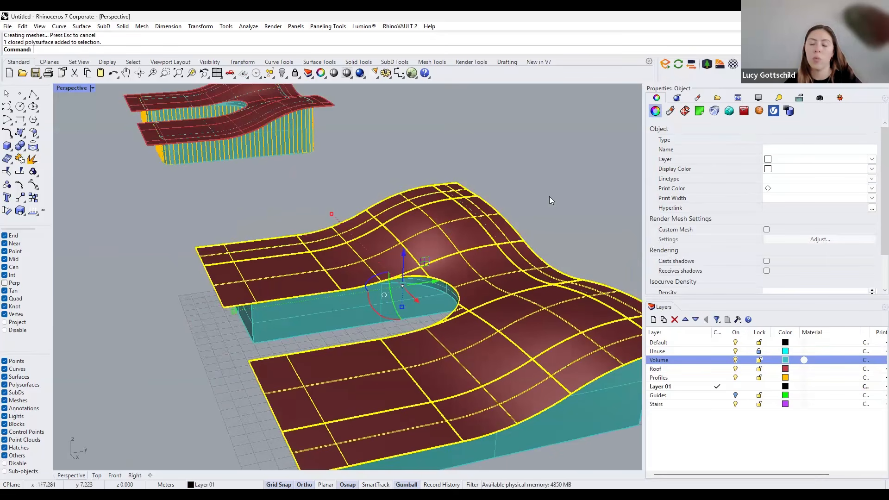
right_click_drag(327, 248, 309, 241)
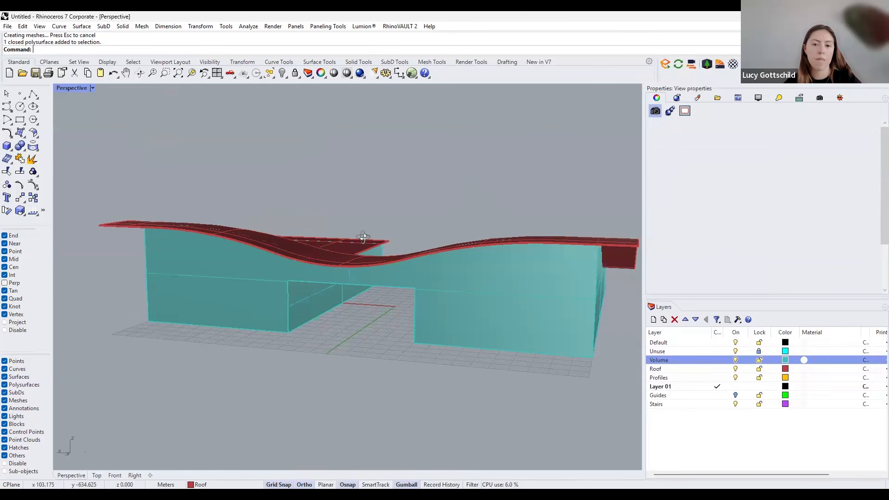
Start BlendEdge and choose the eight vertical corner edges at the ends of the volume's two legs for blending.
scroll(329, 251, "down", 2)
right_click_drag(329, 251, 310, 236)
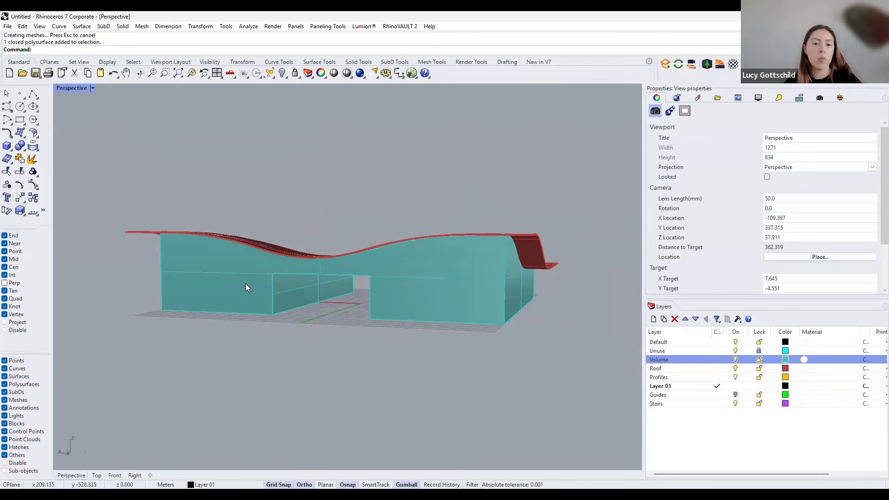
right_click_drag(272, 288, 247, 304)
type("Blend")
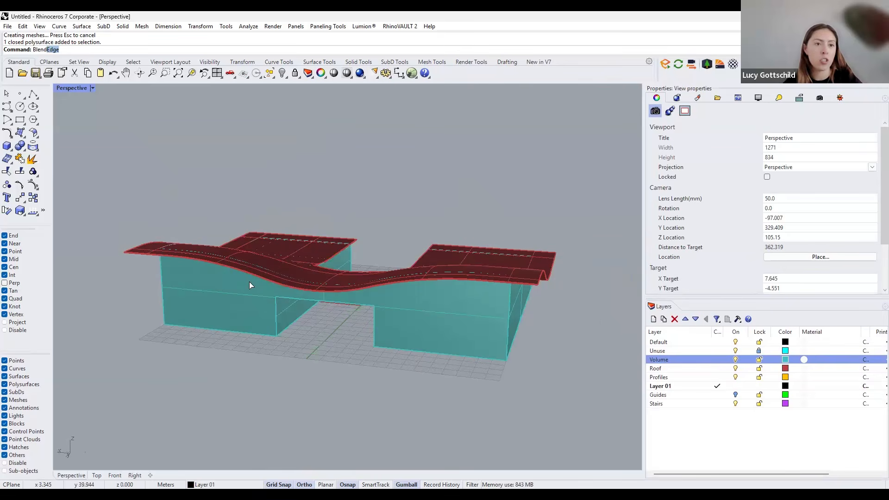
key("Return")
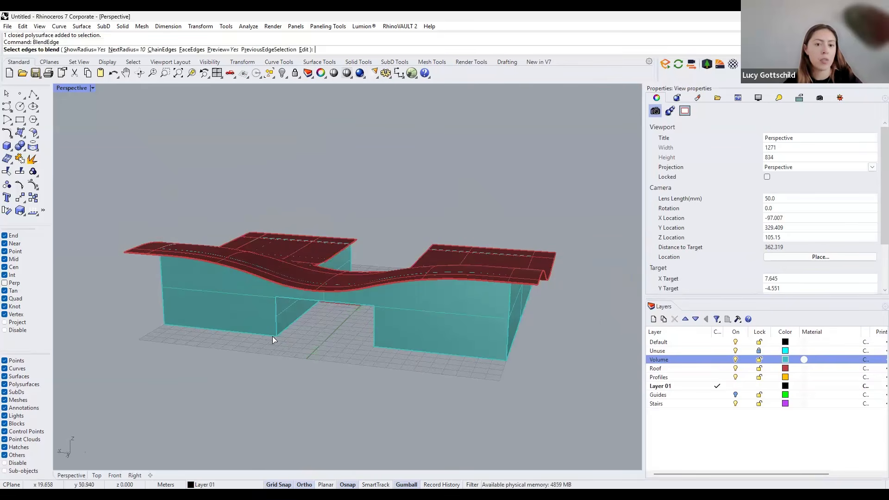
right_click_drag(272, 336, 270, 324)
left_click(270, 323)
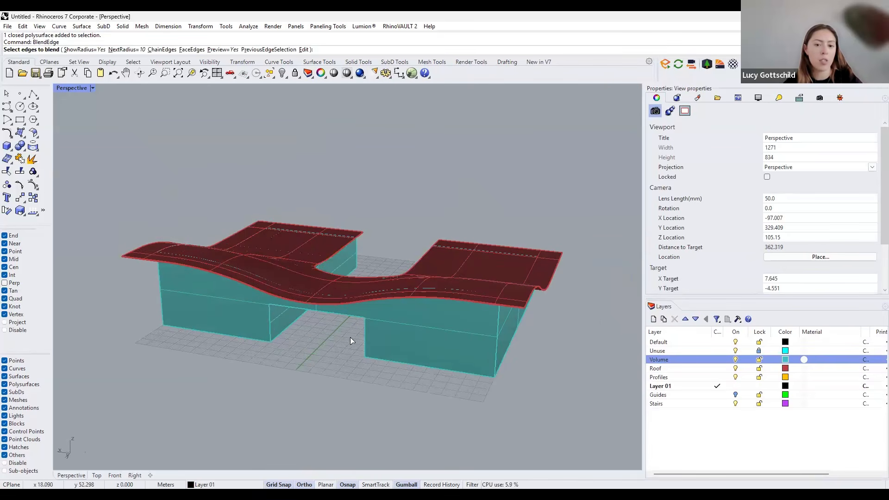
left_click(497, 330)
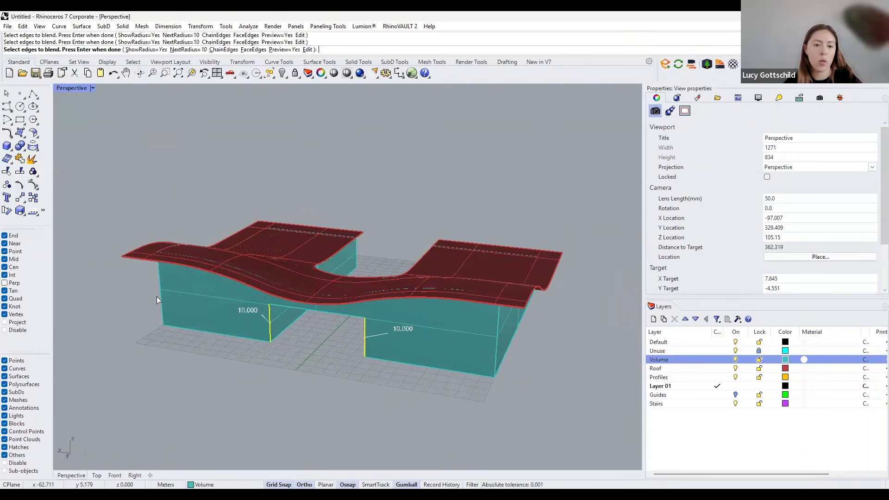
left_click(355, 250)
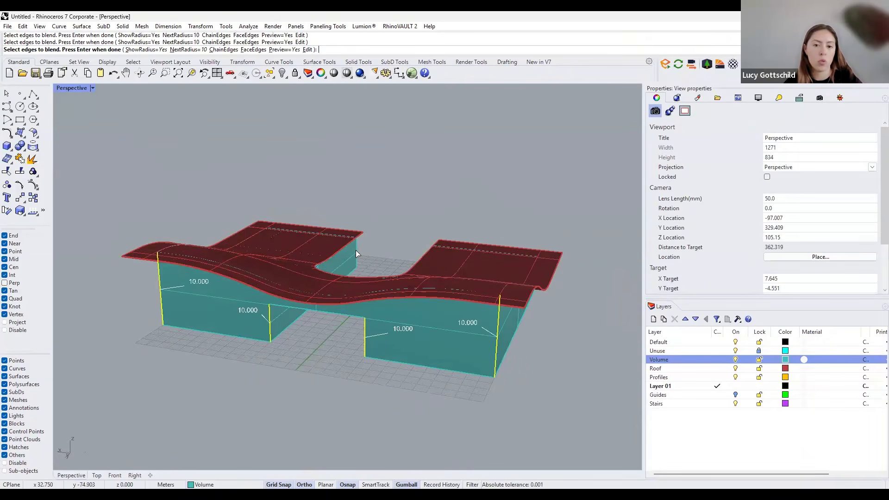
right_click_drag(524, 330, 261, 323)
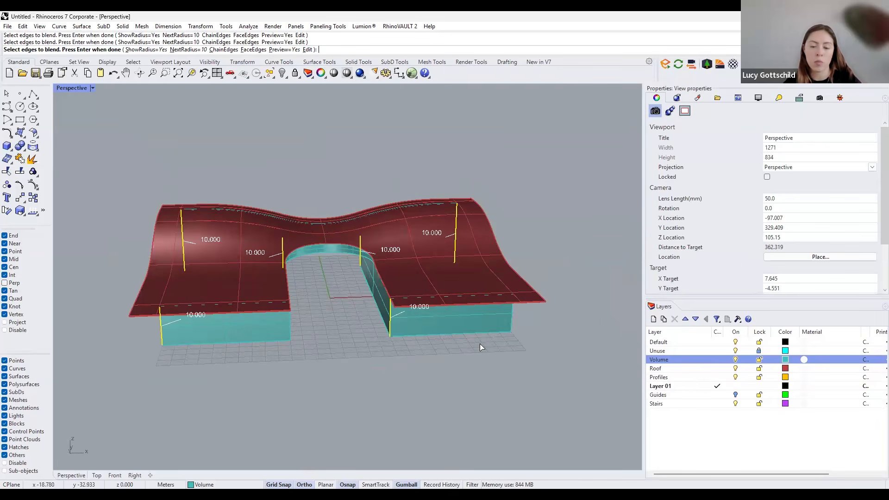
right_click_drag(466, 342, 328, 293)
left_click(500, 324)
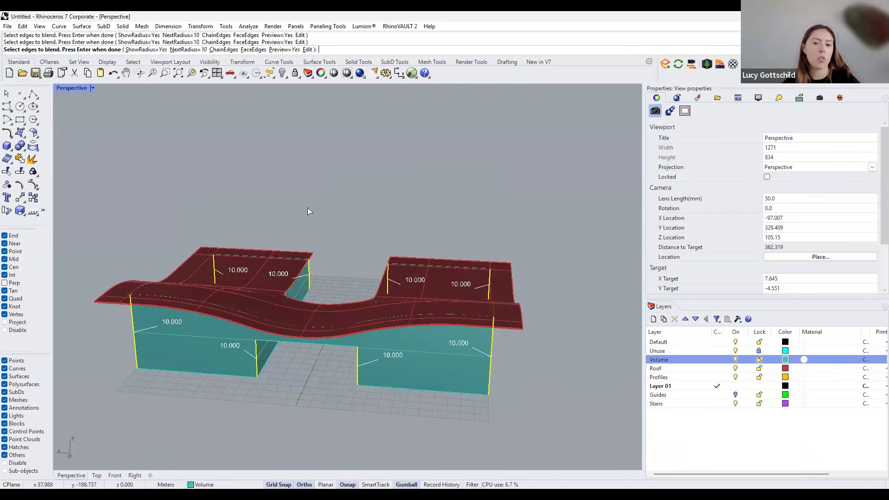
key("Return")
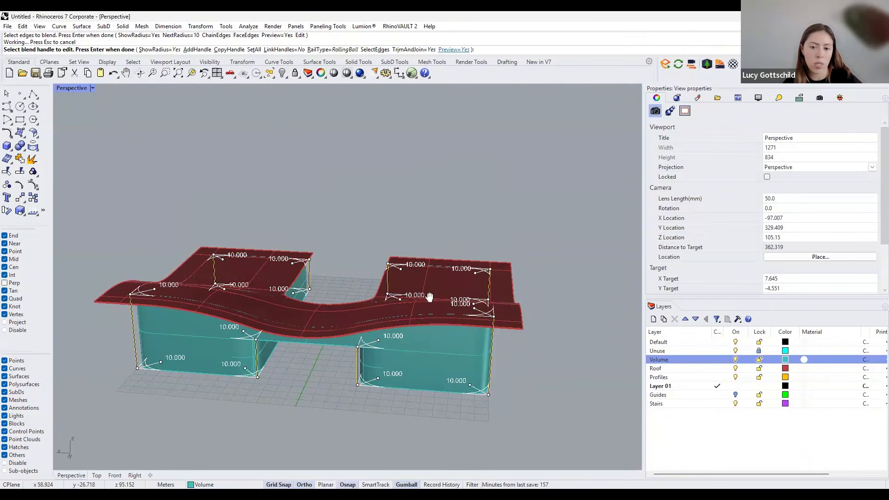
Set the radius of all blend handles to 10 and complete the edge blend on the volume.
right_click_drag(430, 297, 433, 289, "shift")
scroll(469, 341, "up", 5)
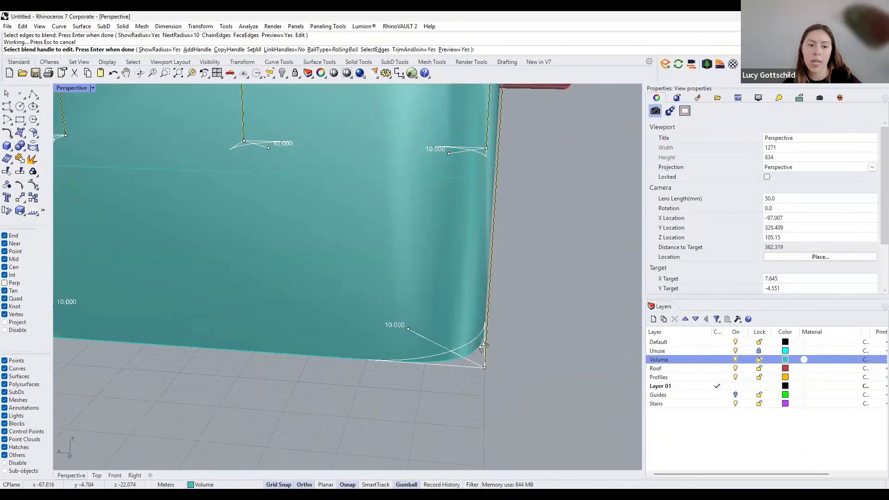
scroll(401, 293, "down", 5)
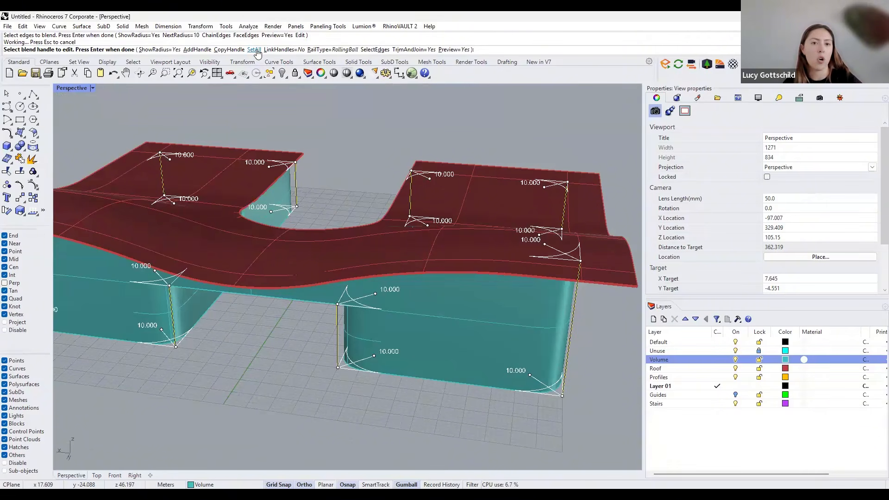
left_click(256, 49)
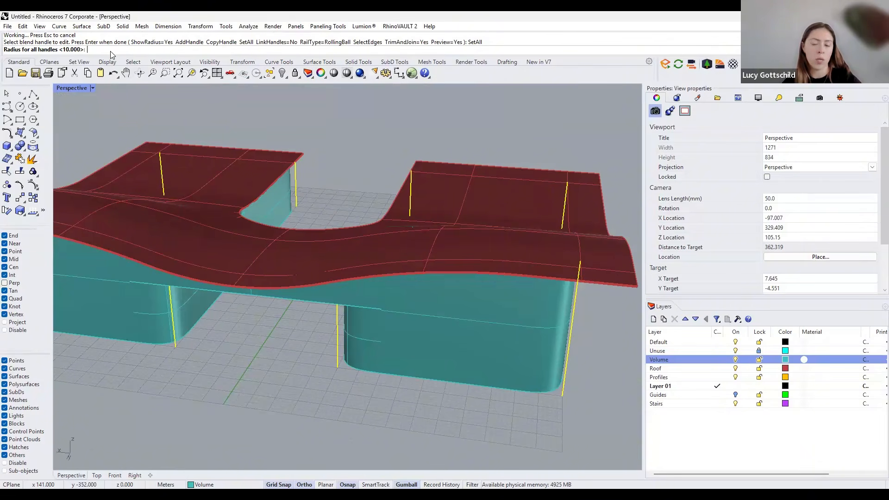
type("1")
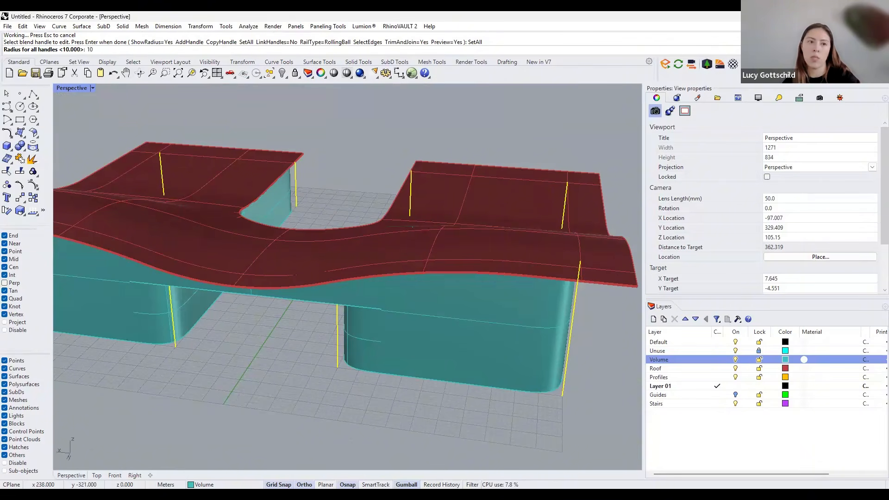
type("0")
key("Return")
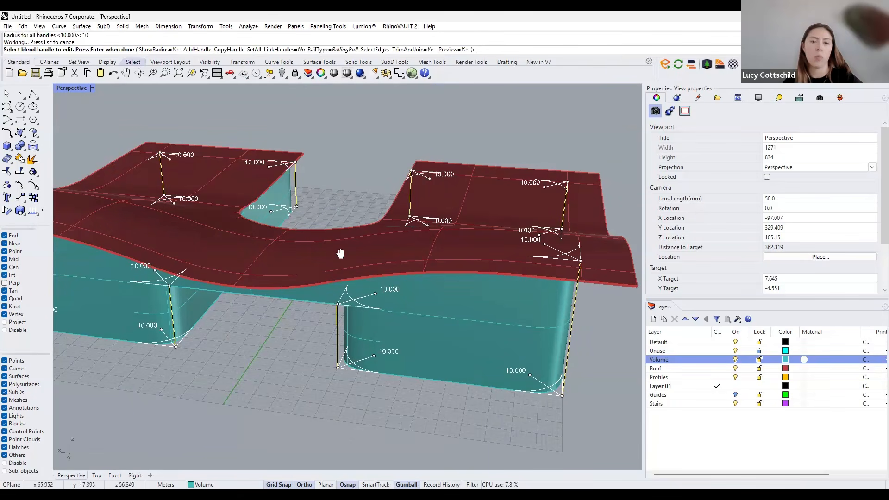
scroll(309, 178, "down", 4)
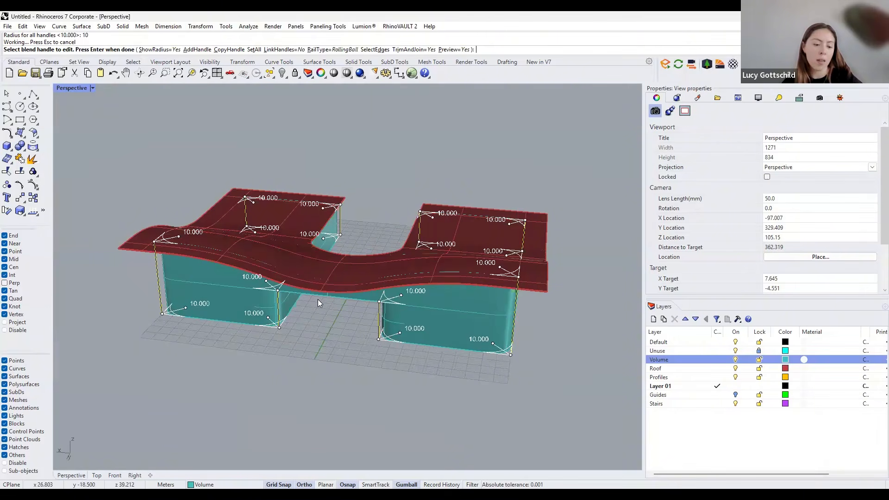
key("Return")
Examine the volume's rounded corners and the finished reference model with vertical profiles beside it.
right_click_drag(325, 288, 335, 271)
scroll(312, 244, "up", 5)
right_click_drag(312, 243, 350, 274)
scroll(253, 266, "up", 1)
scroll(393, 262, "down", 3)
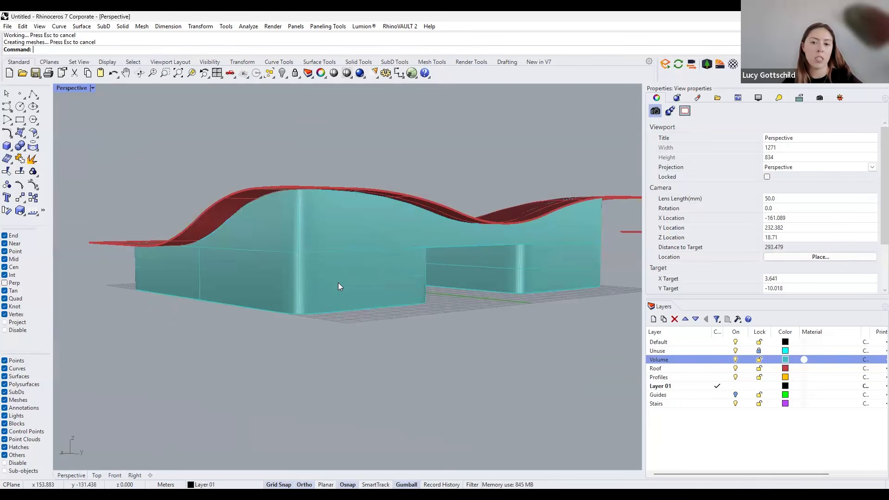
scroll(286, 309, "down", 4)
right_click_drag(290, 313, 325, 302)
scroll(309, 311, "down", 2)
scroll(368, 340, "down", 4)
right_click_drag(368, 340, 502, 297)
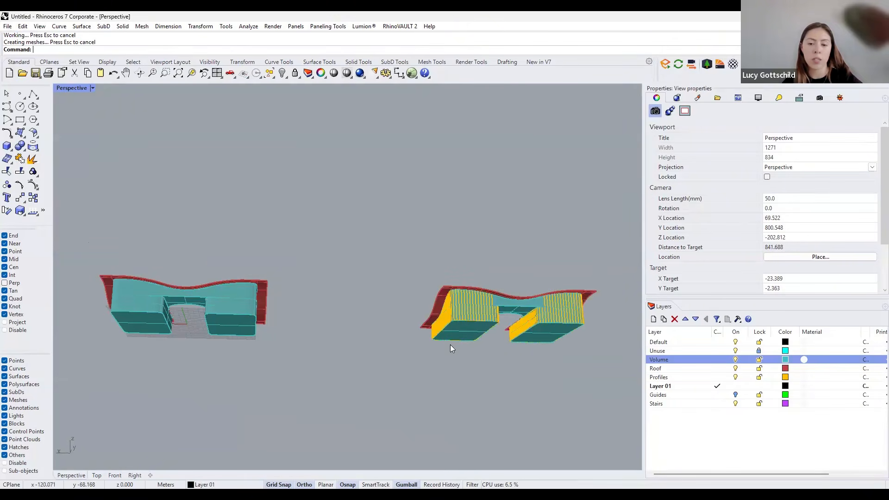
scroll(497, 278, "up", 10)
right_click_drag(497, 276, 480, 317)
scroll(221, 311, "down", 4)
Make Profiles the current layer and duplicate the face border of one volume leg's bottom face with DupFaceBorder.
right_click_drag(220, 311, 411, 272)
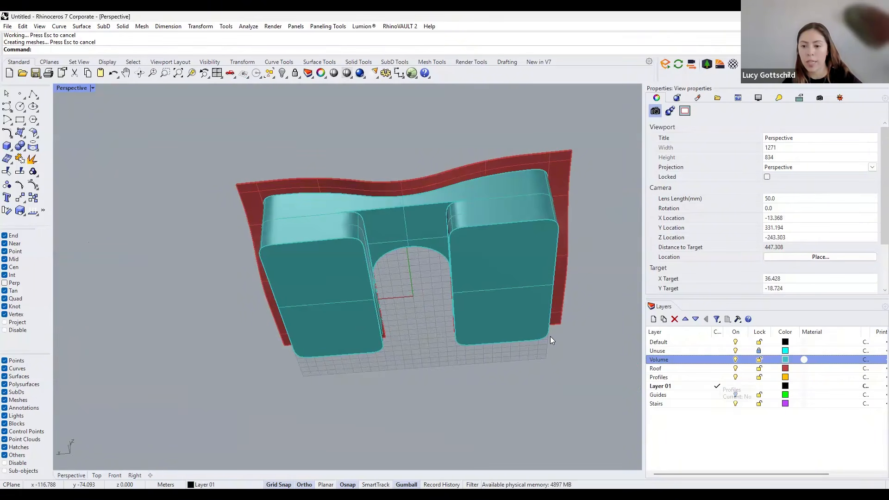
left_click(717, 377)
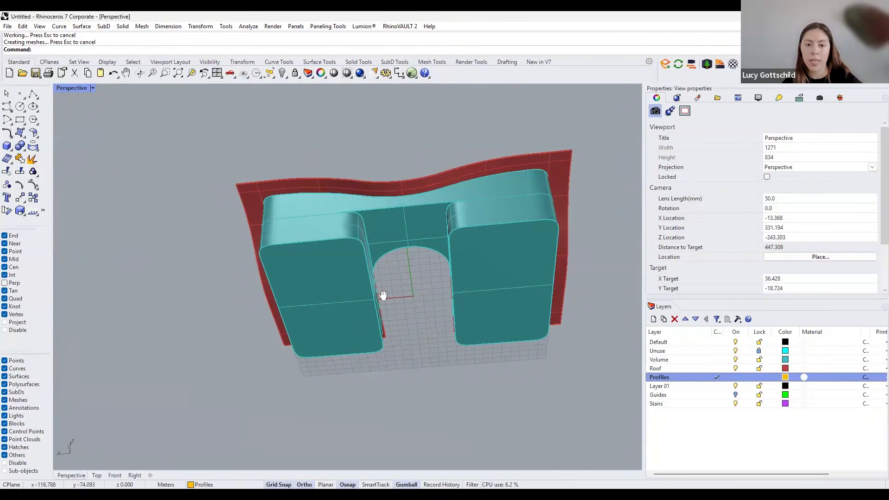
scroll(381, 280, "up", 1)
scroll(394, 298, "up", 1)
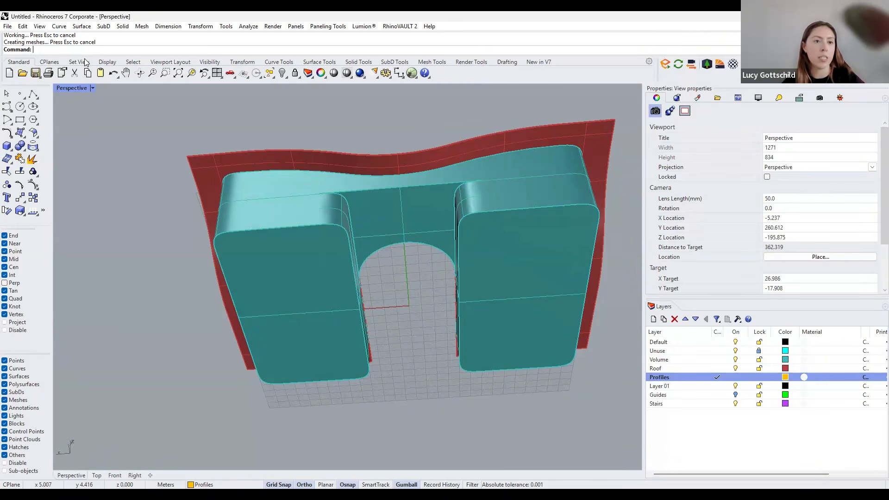
type("DupFaceBorder")
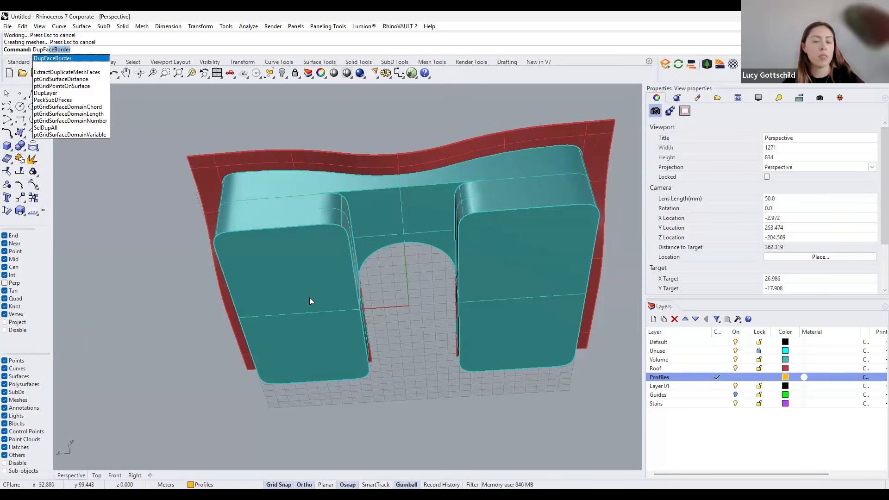
key("Return")
left_click(304, 300)
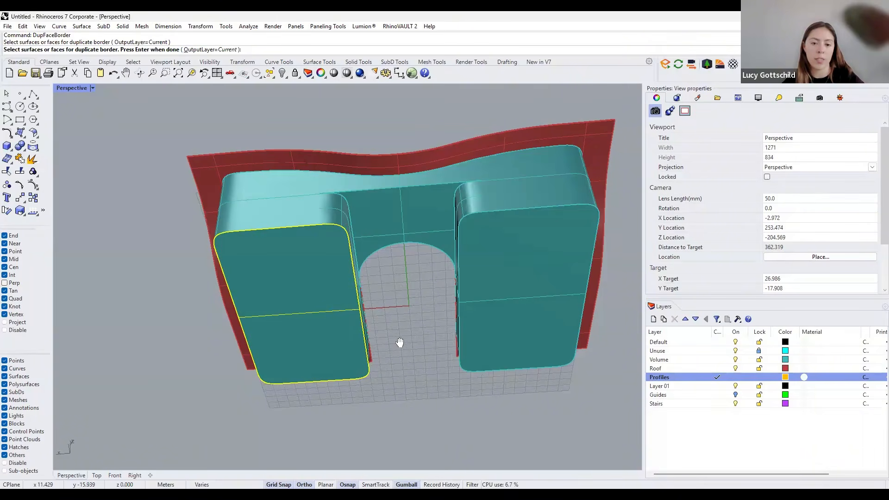
right_click_drag(374, 351, 393, 349)
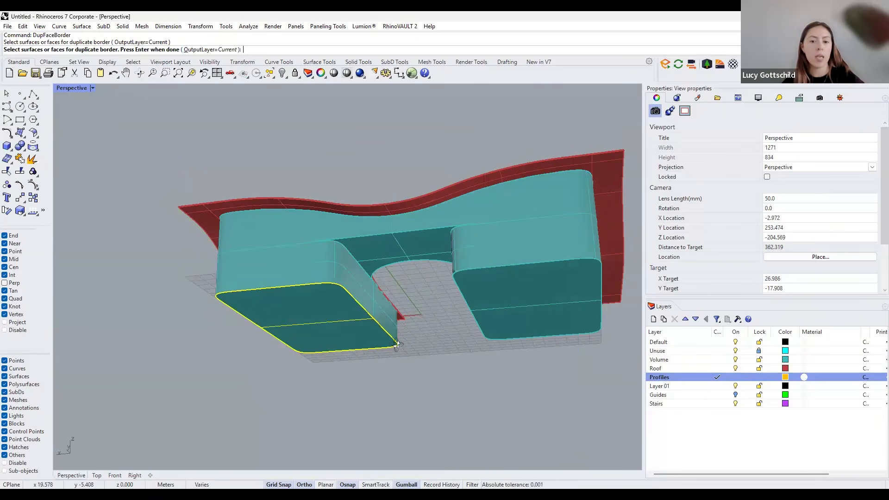
key("Return")
Deselect the duplicated border curve and hide the Roof layer.
right_click_drag(369, 386, 394, 322)
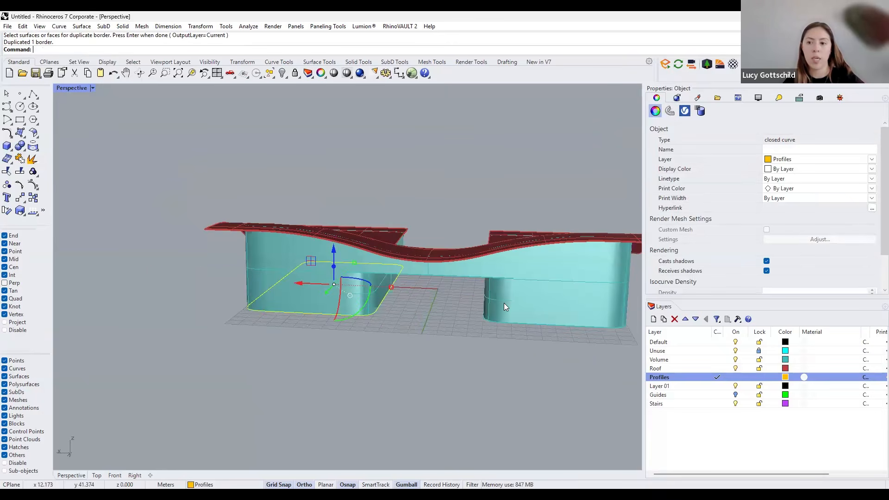
right_click_drag(369, 365, 354, 394)
left_click(368, 365)
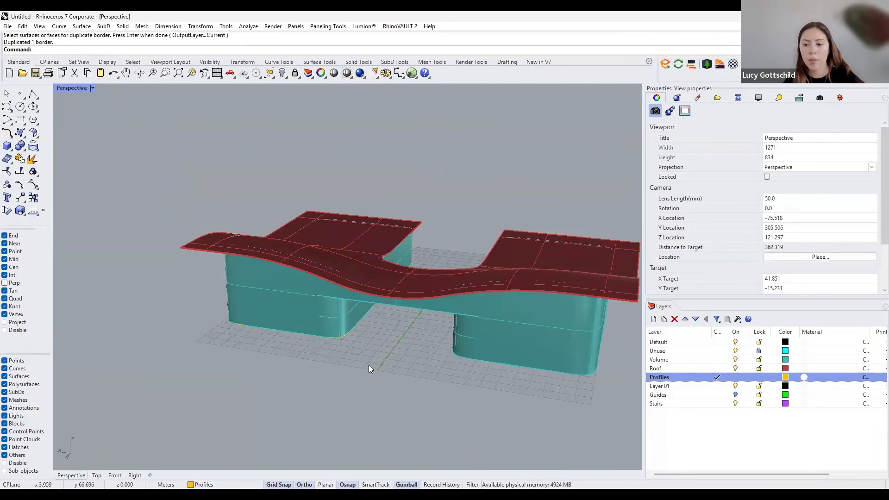
left_click(735, 369)
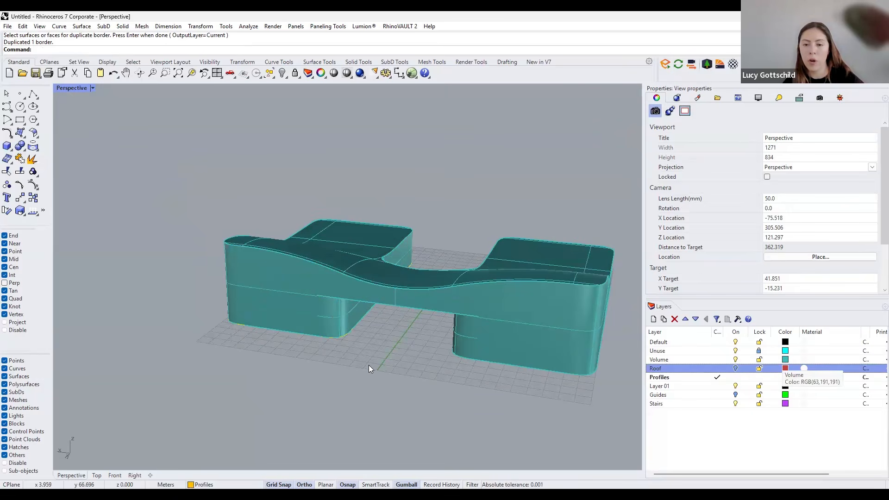
Make the Volume layer's colour semi-transparent and draw a circle of radius 0.03 centred on the midpoint of the leg outline's front edge.
left_click(785, 360)
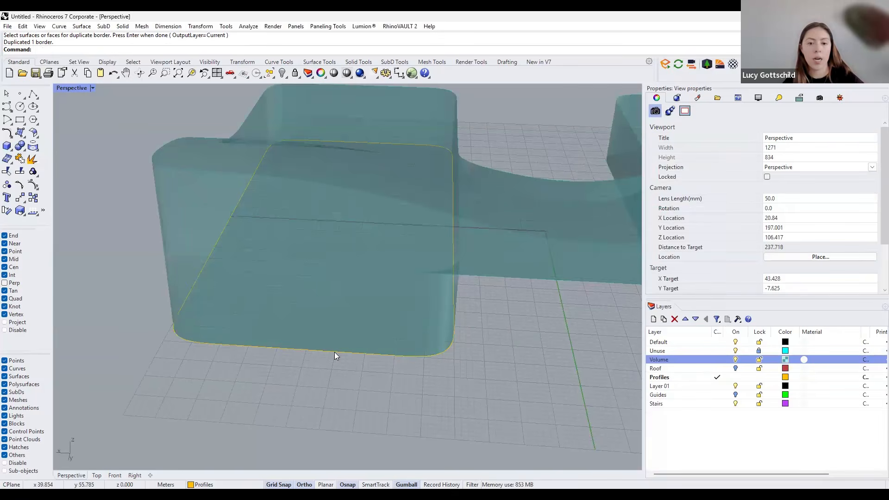
left_click(377, 355)
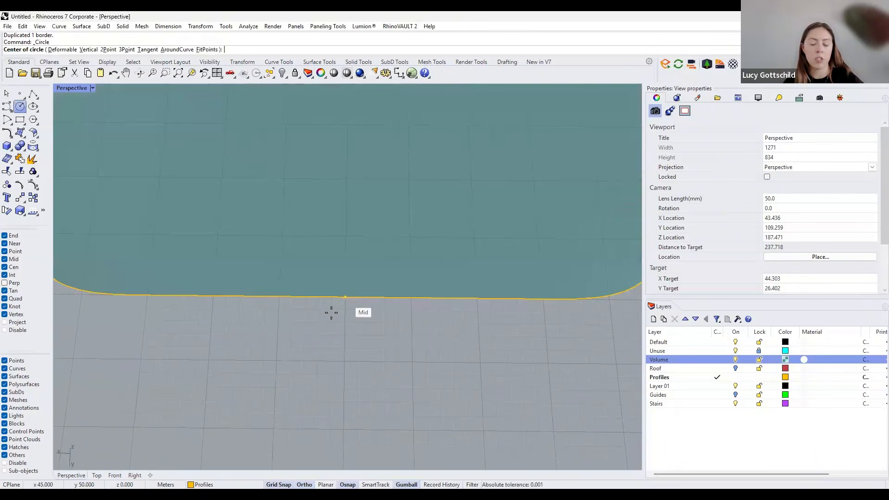
left_click(331, 313)
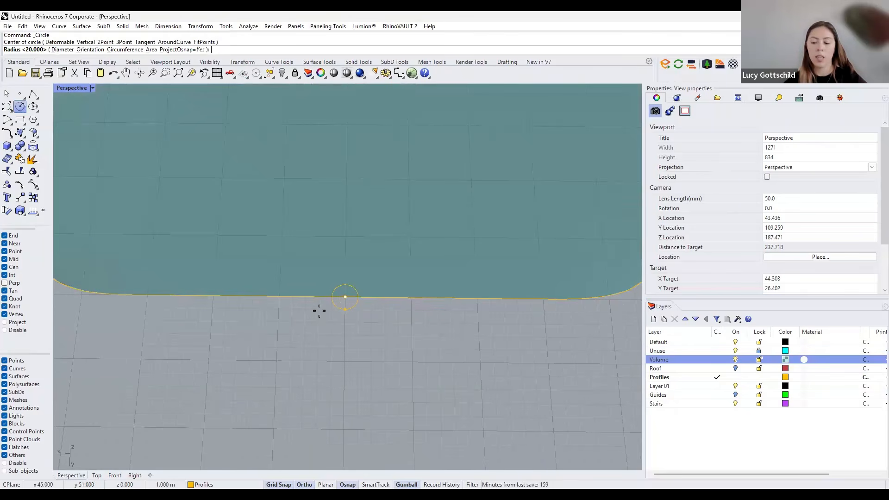
type("0.")
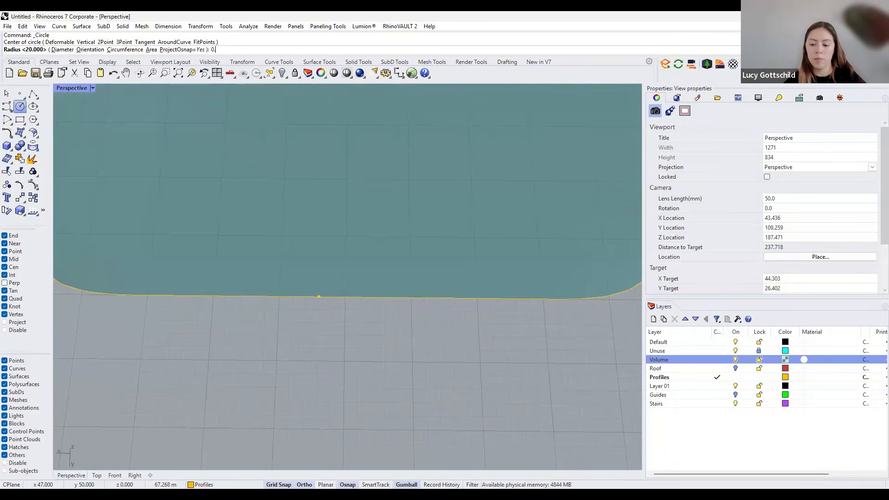
type("2")
key("BackSpace")
type("03")
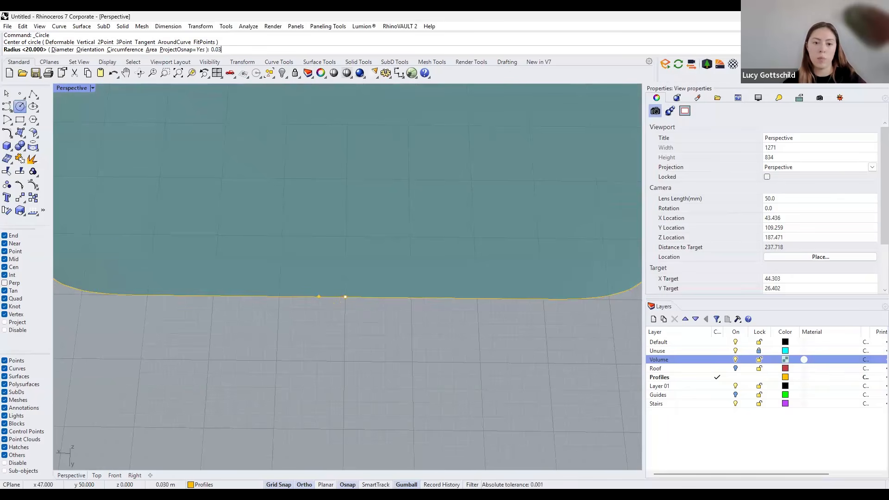
key("Return")
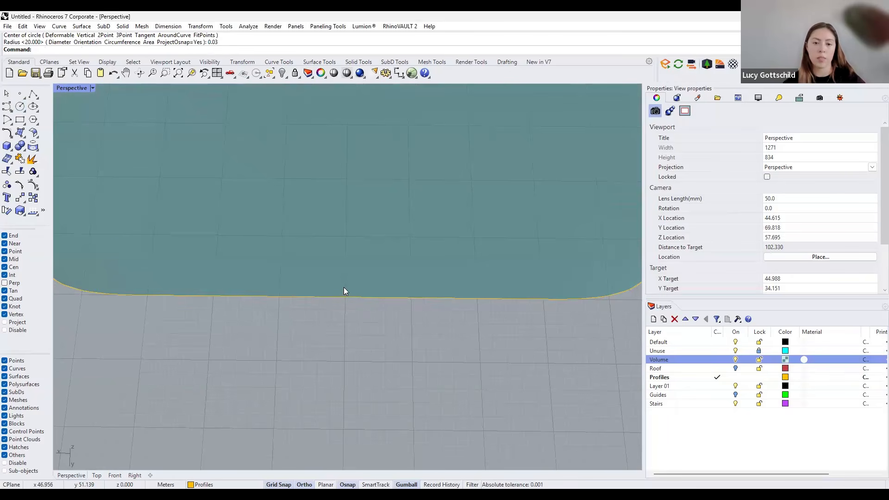
Extrude the small circle vertically by about 42 m so that it rises above the volume's roofline.
scroll(341, 263, "down", 2)
left_click(336, 251)
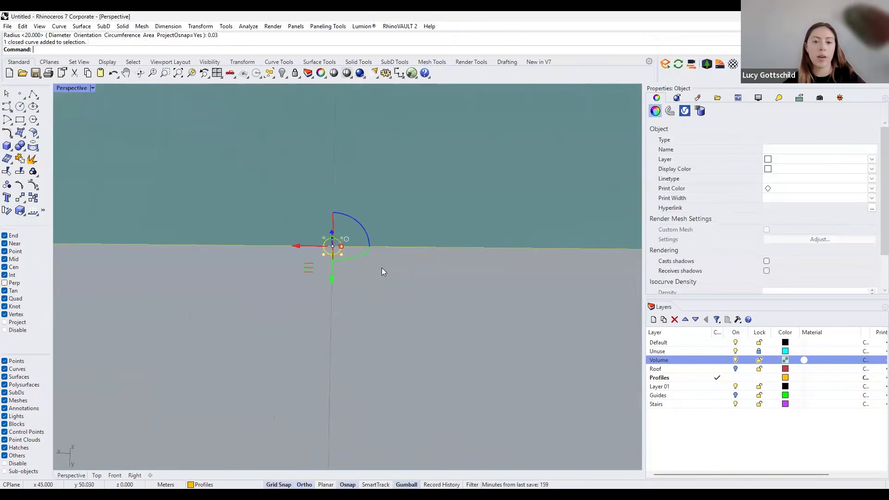
right_click_drag(403, 282, 346, 325)
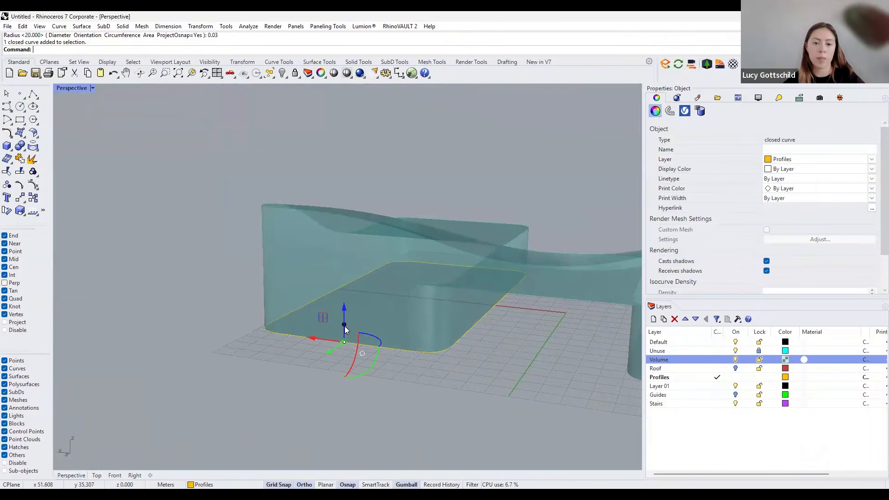
right_click_drag(346, 314, 347, 303, "shift")
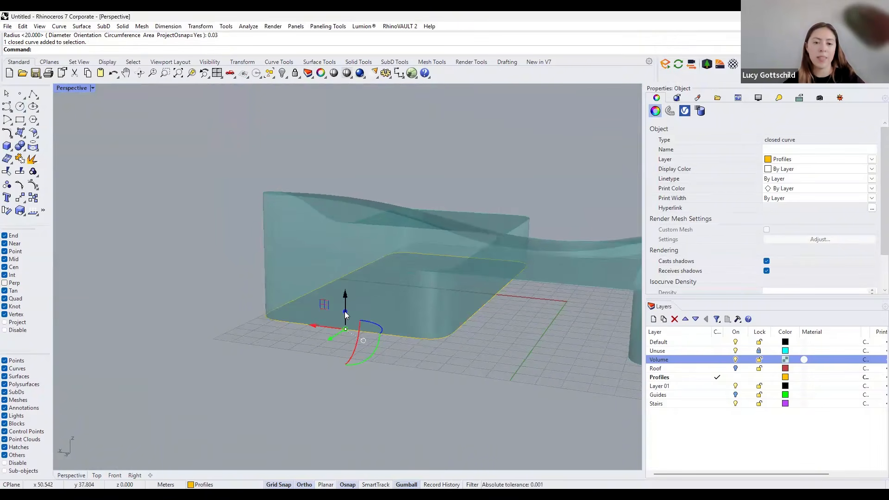
left_click_drag(345, 297, 341, 131)
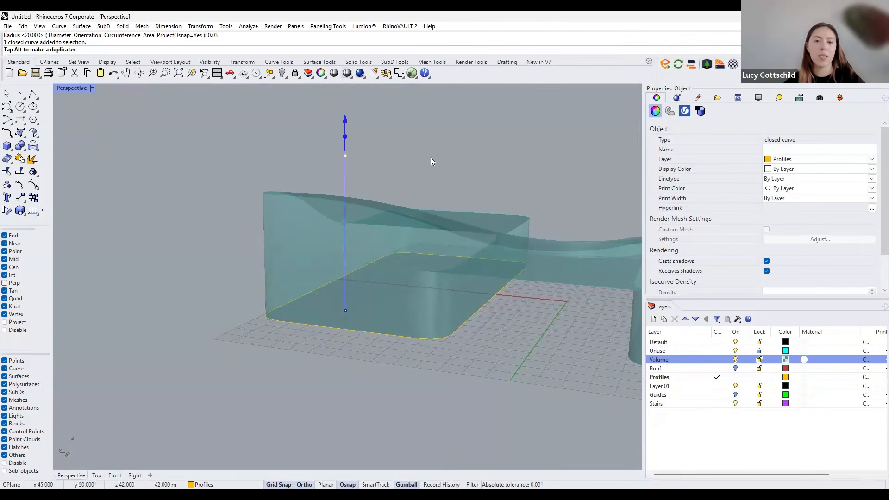
left_click_drag(354, 176, 353, 177)
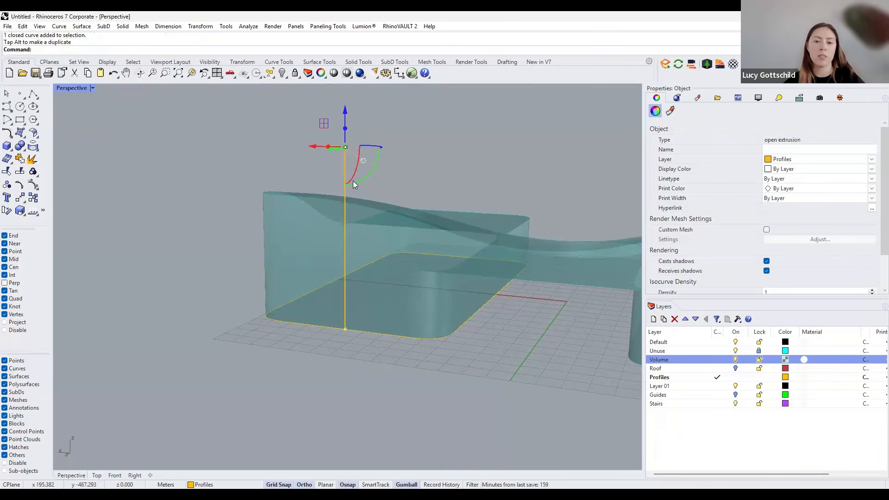
left_click(353, 180)
Cap the extruded profile tube with the Cap command and check its object type.
mouse_move(353, 181)
right_mouse_down()
mouse_move(369, 194)
mouse_move(367, 184)
right_mouse_up()
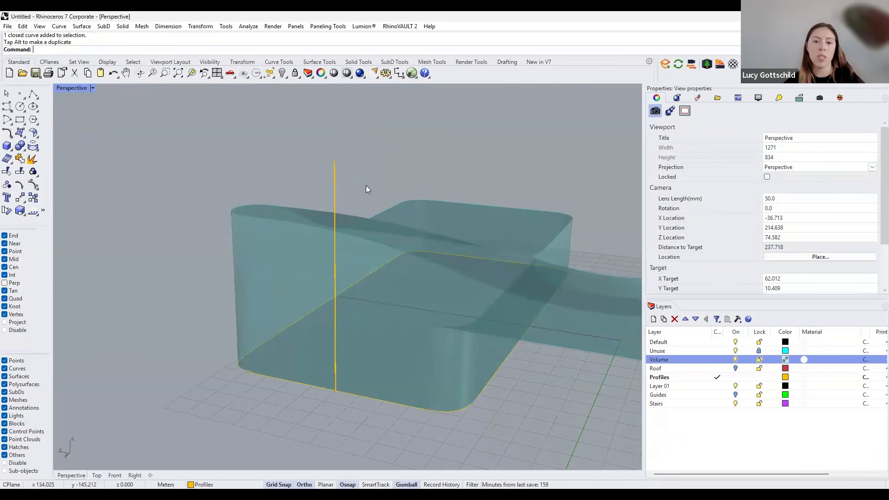
scroll(366, 185, "up", 2)
left_click(366, 185)
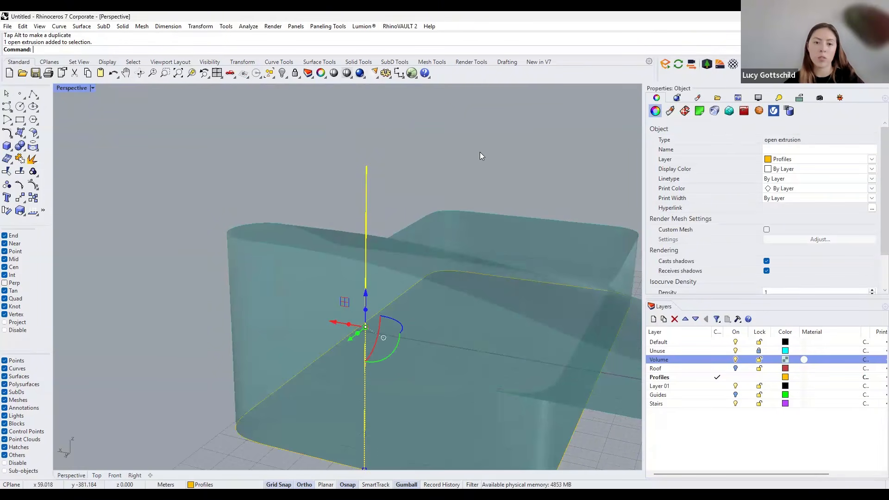
type("Cap")
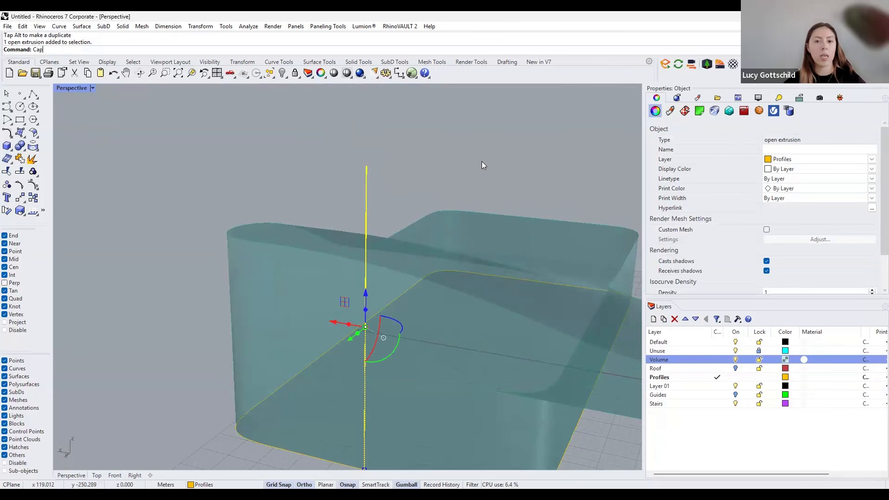
key("Return")
right_click_drag(345, 196, 424, 170)
left_click(407, 170)
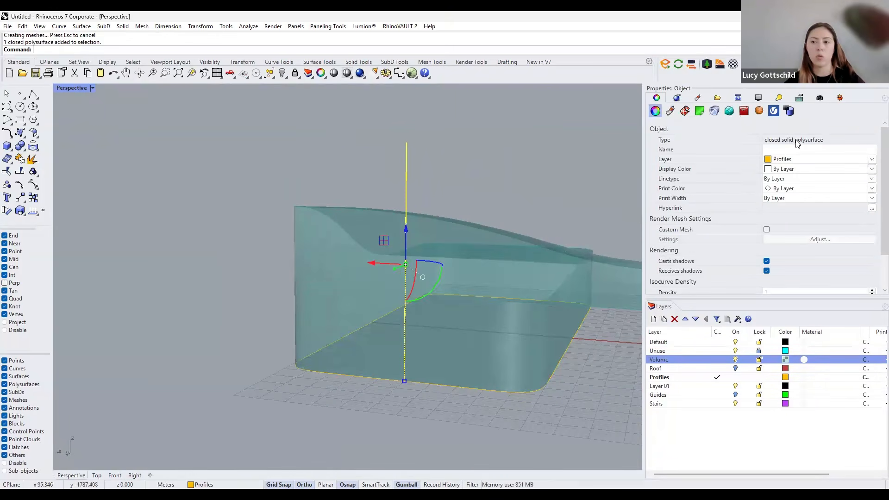
Compare the single vertical profile with the row of profiles on the finished reference model beside it.
right_click_drag(524, 211, 416, 191)
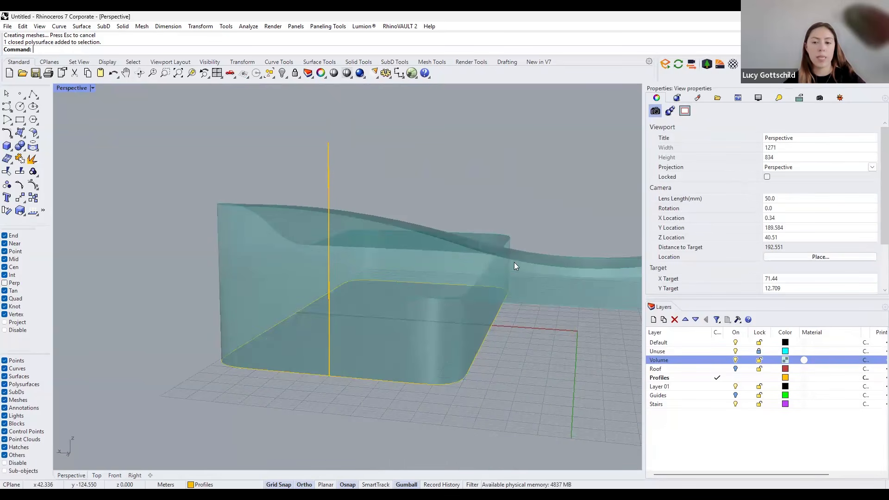
scroll(514, 262, "down", 5)
scroll(536, 257, "down", 2)
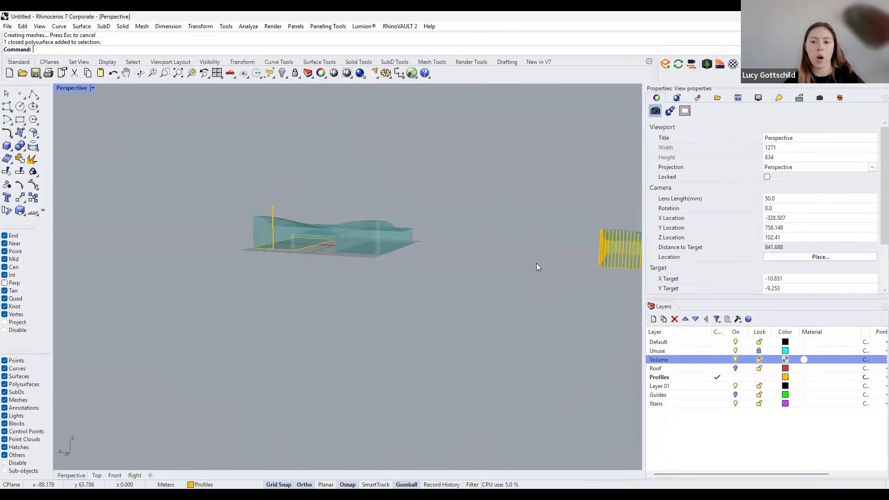
right_click_drag(562, 249, 508, 250, "shift")
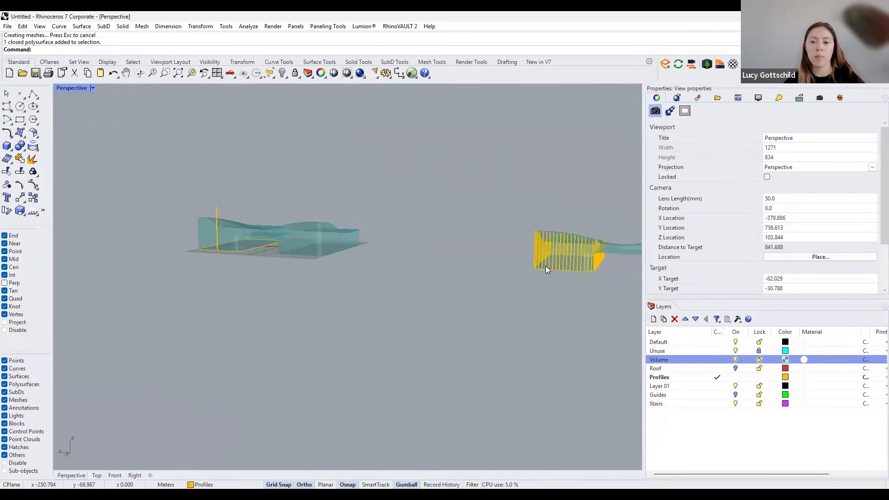
scroll(368, 276, "down", 2)
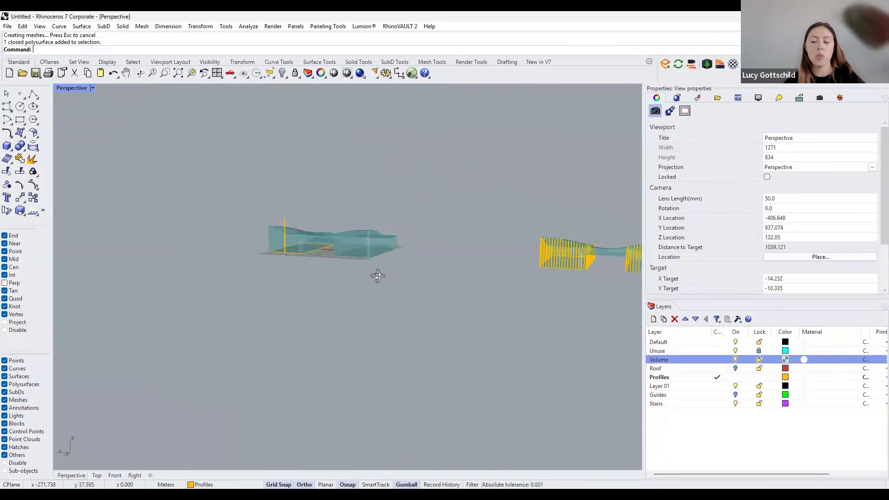
scroll(389, 250, "up", 5)
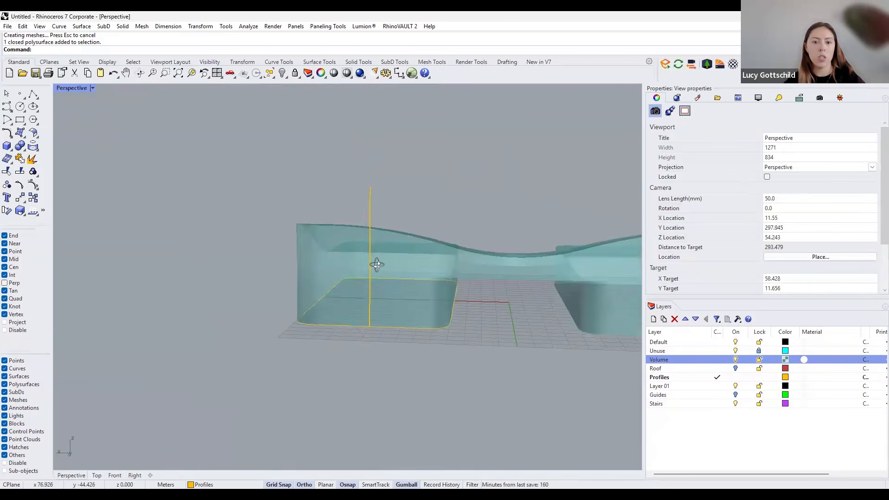
right_click_drag(377, 264, 390, 200)
Start an ArrayCrv of the capped profile, using the duplicated base outline of the leg as the path curve.
type("C")
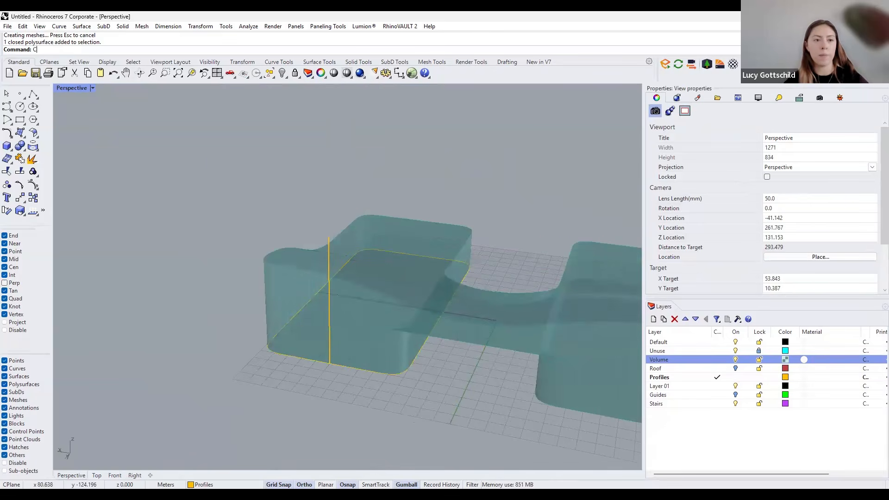
key("BackSpace")
type("A")
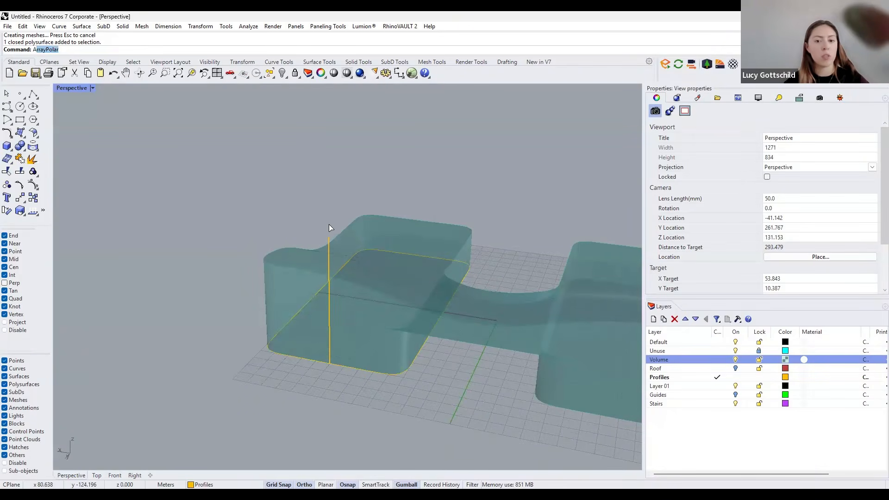
type("rrayCrv")
key("Return")
key("Return")
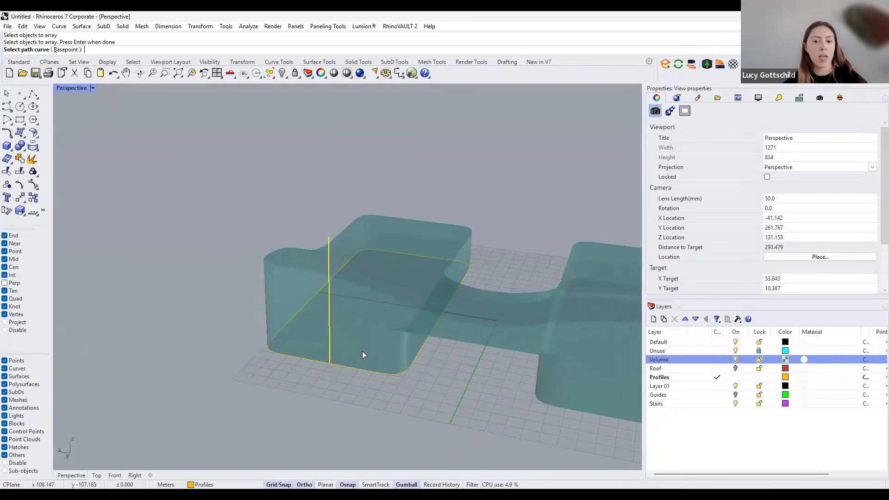
scroll(359, 376, "up", 2)
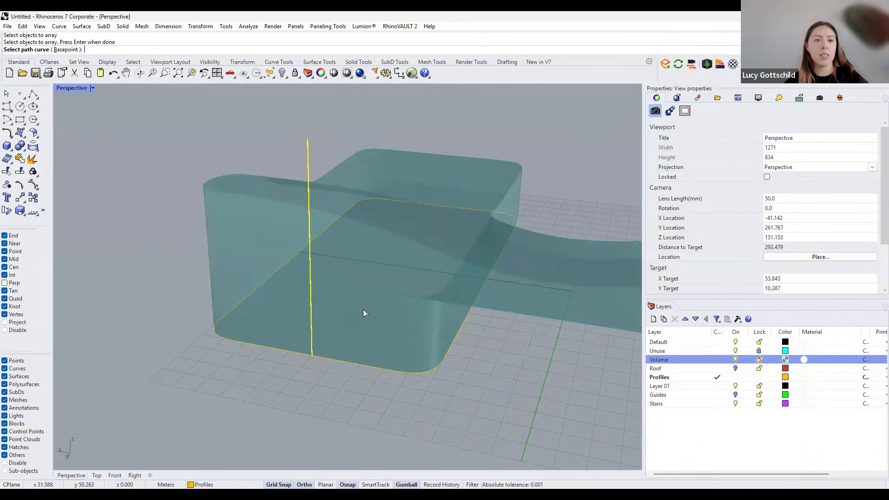
right_click_drag(402, 256, 426, 230)
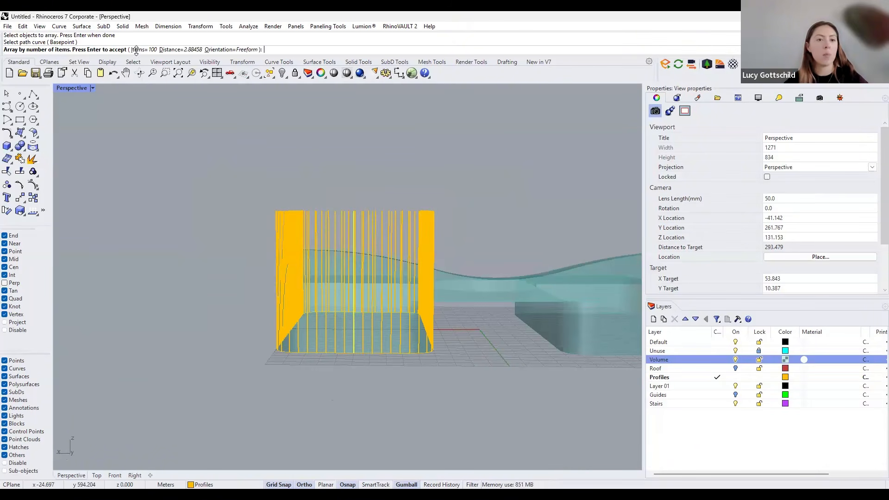
Try the array along the outline with 2 items.
left_click(137, 50)
type("2")
key("Return")
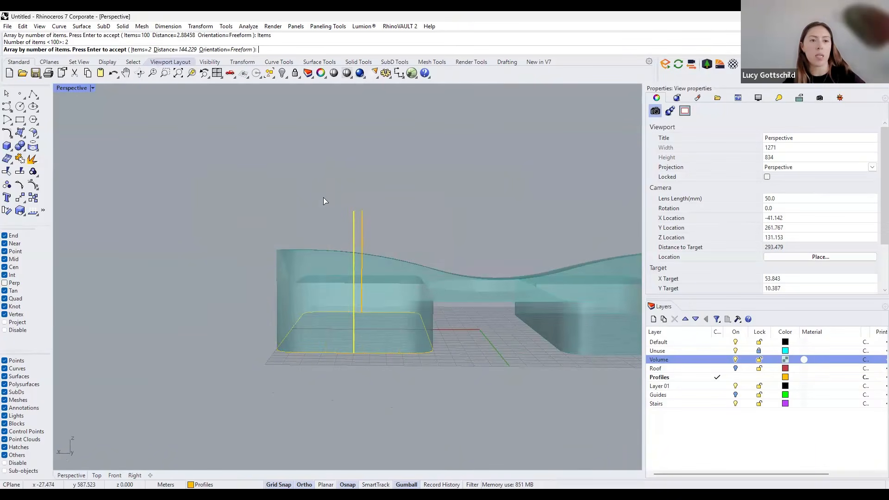
right_click_drag(323, 200, 273, 200)
Set the number of items to 100 and complete the profile array along the base outline.
type("i")
key("Return")
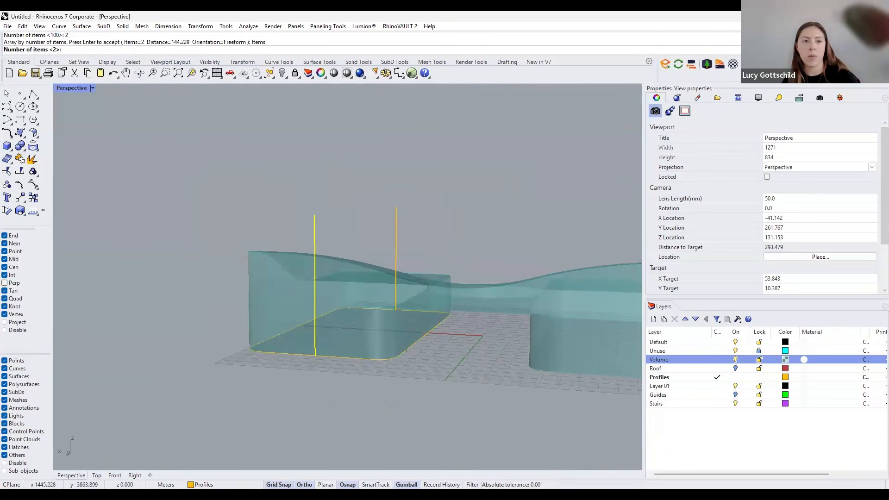
type("100")
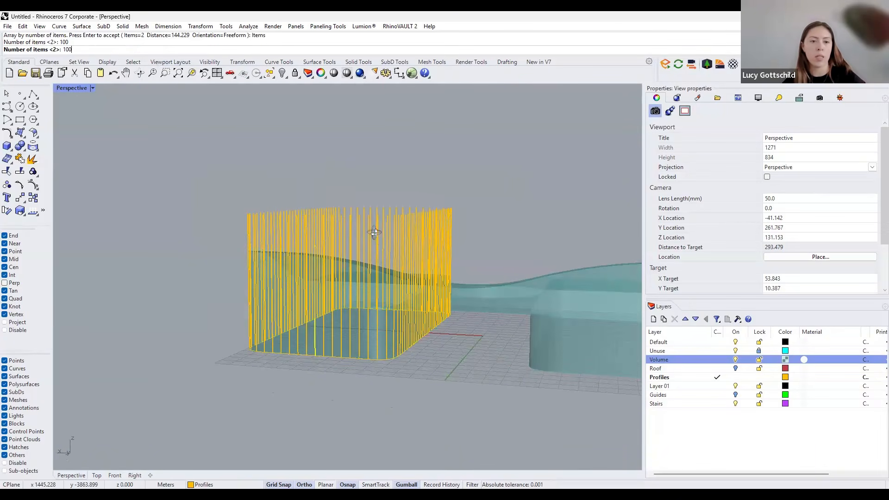
key("Return")
scroll(362, 236, "up", 2)
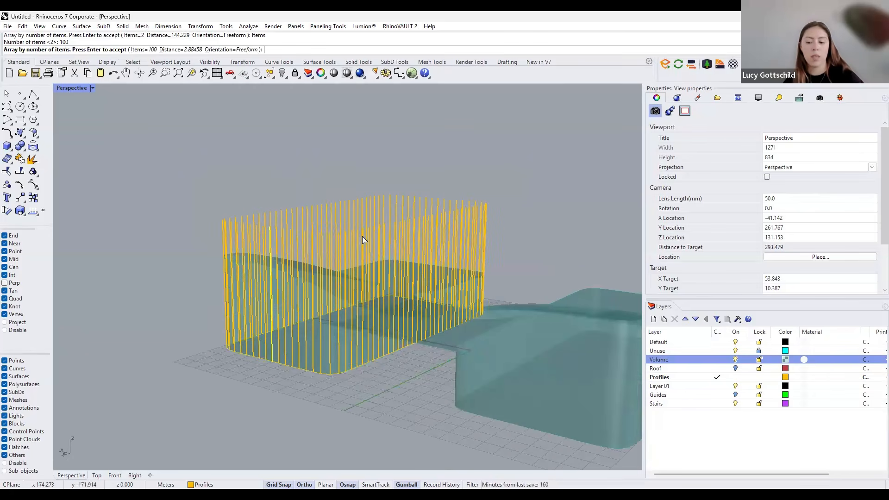
key("Return")
Show the Roof layer and examine from below and above where the arrayed profiles meet the roof.
right_click_drag(394, 240, 389, 243)
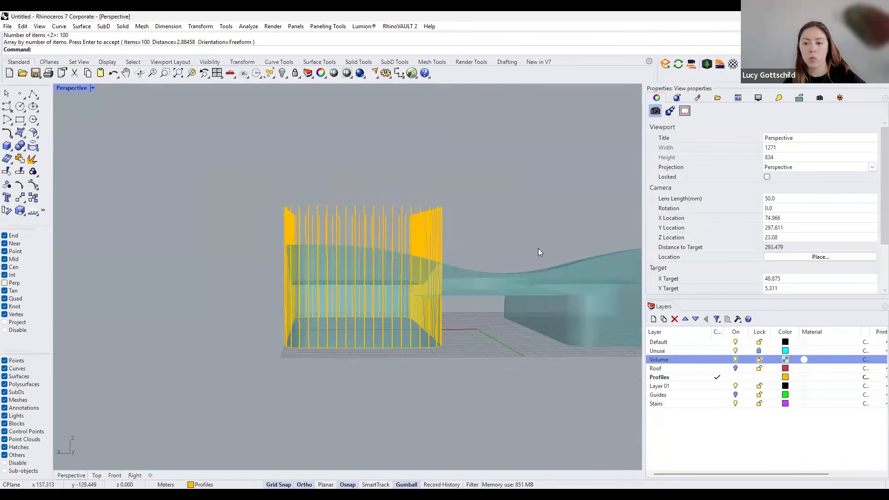
right_click_drag(422, 280, 416, 325)
right_click_drag(303, 246, 325, 204)
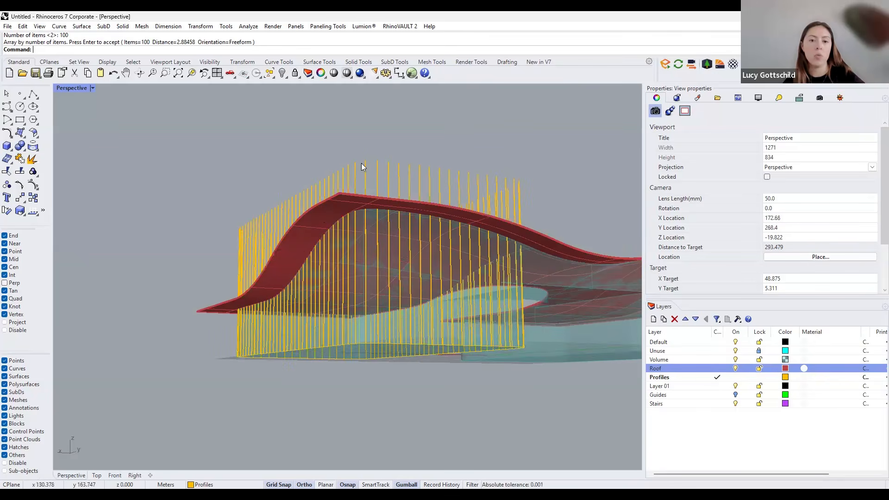
scroll(301, 238, "up", 5)
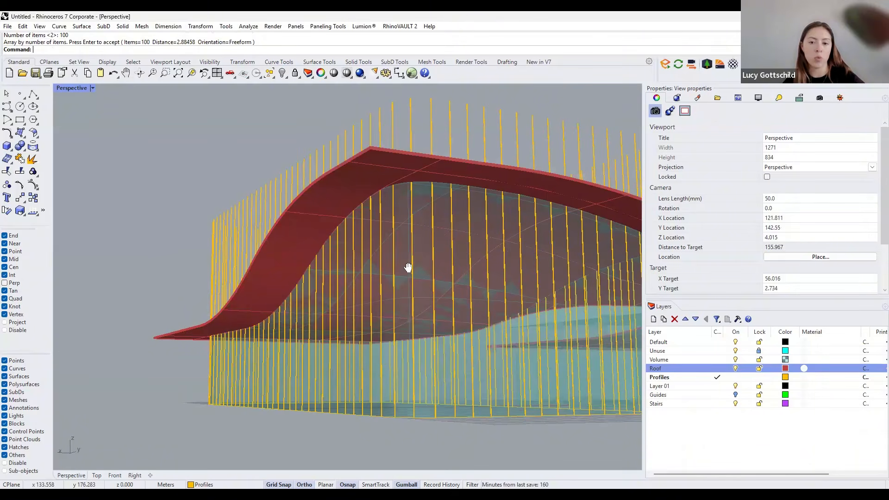
scroll(388, 271, "down", 3)
right_click_drag(325, 321, 245, 265)
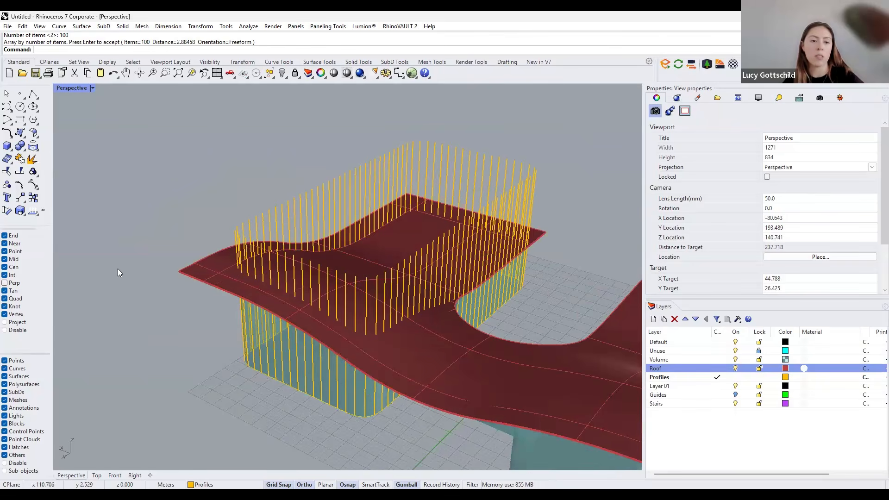
scroll(129, 271, "up", 5)
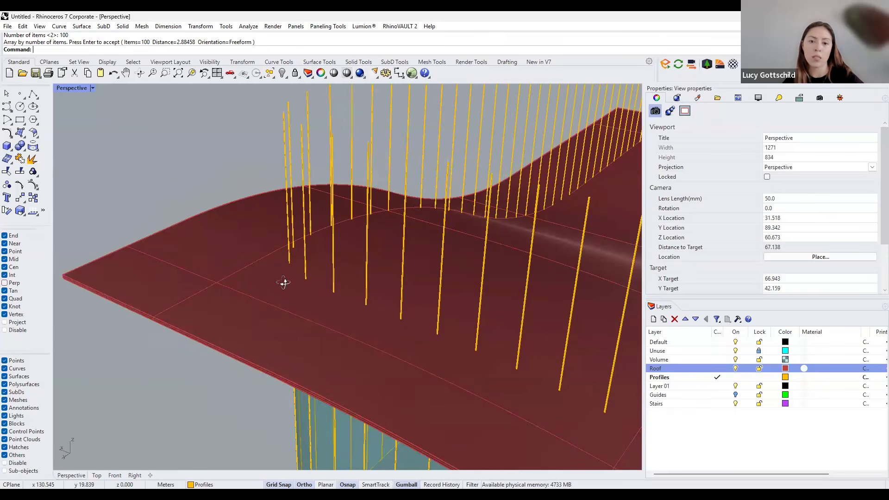
Start a Trim and pick the first roof surfaces above the arrayed profiles as cutting objects.
right_click_drag(330, 259, 367, 264)
scroll(340, 293, "down", 3)
type("trim")
key("Return")
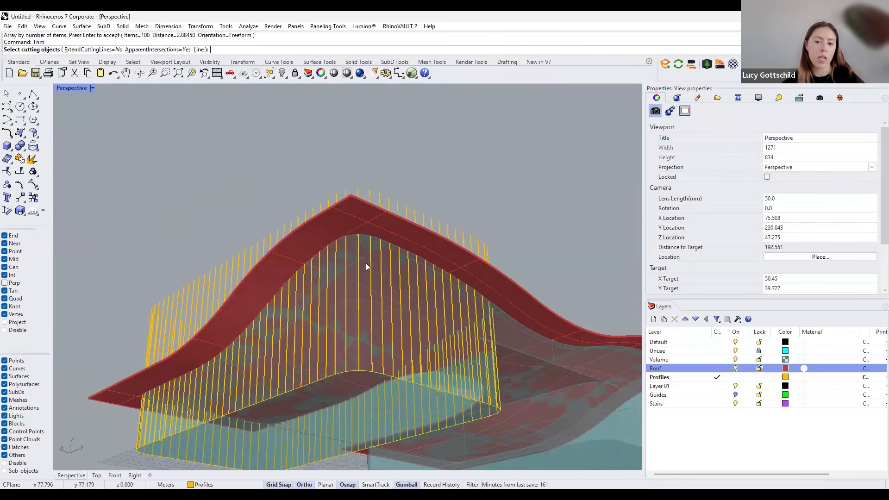
right_click_drag(309, 244, 312, 281)
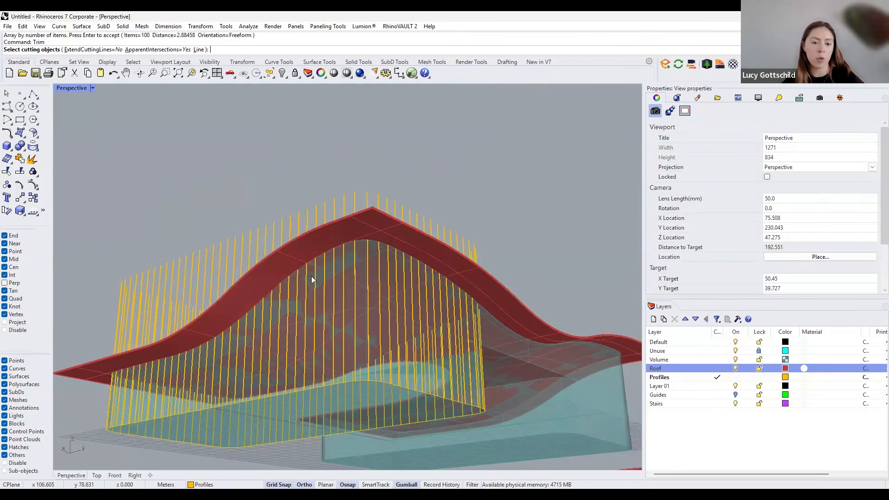
scroll(311, 276, "up", 2)
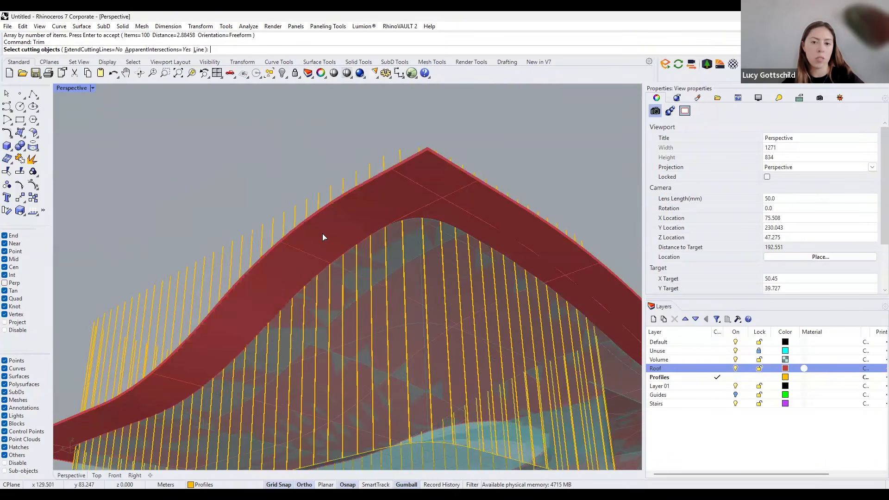
left_click(422, 202)
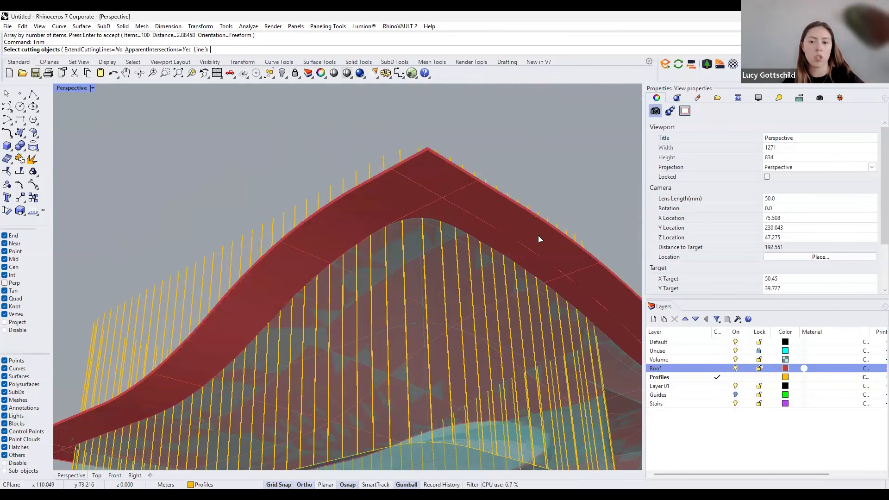
left_click(490, 294)
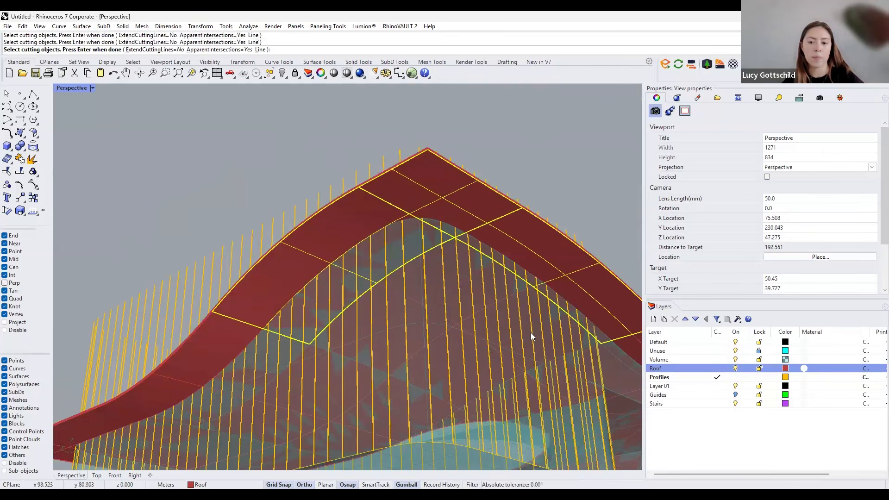
left_click(448, 282)
key("ctrl+z")
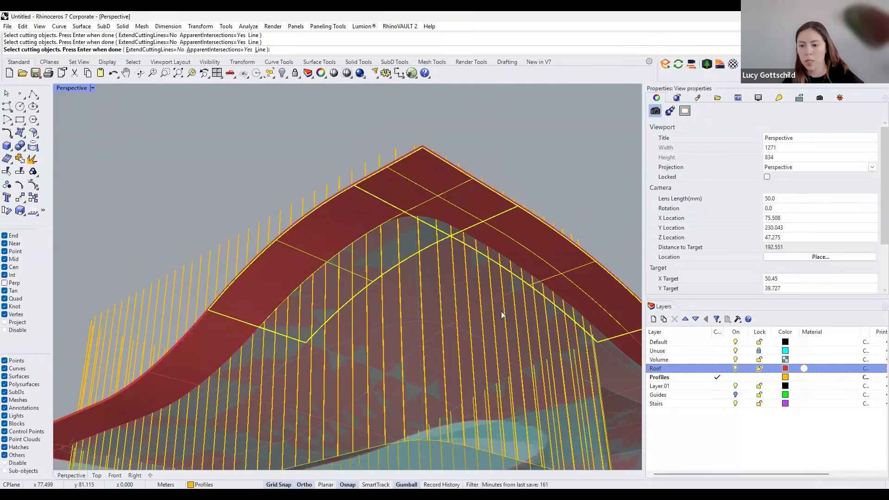
Lock the Volume layer and add the remaining roof surfaces over the leg to the Trim's cutting objects.
right_click_drag(534, 276, 561, 226, "shift")
left_click(759, 360)
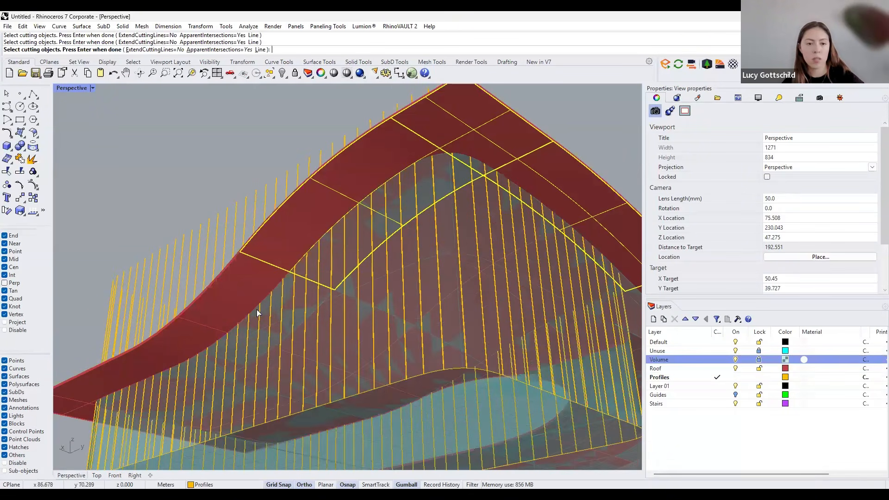
right_click_drag(364, 274, 402, 254, "shift")
left_click(220, 320)
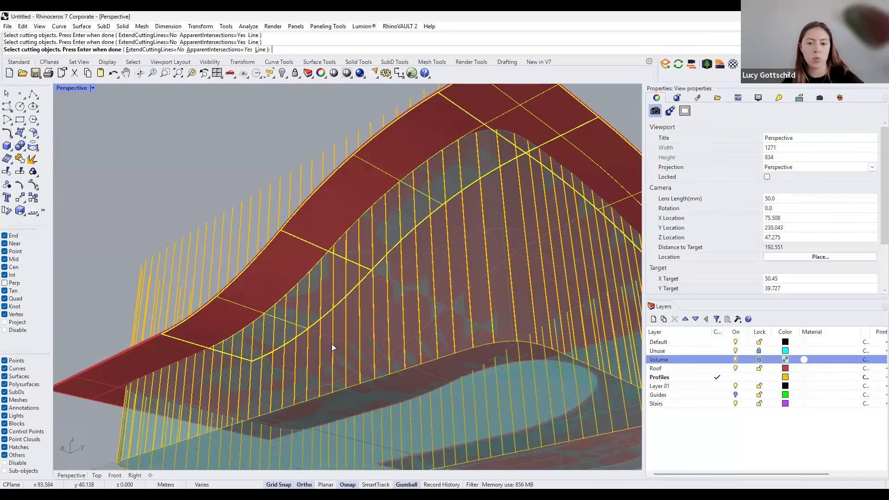
right_click_drag(438, 397, 414, 224, "shift")
scroll(443, 298, "down", 5)
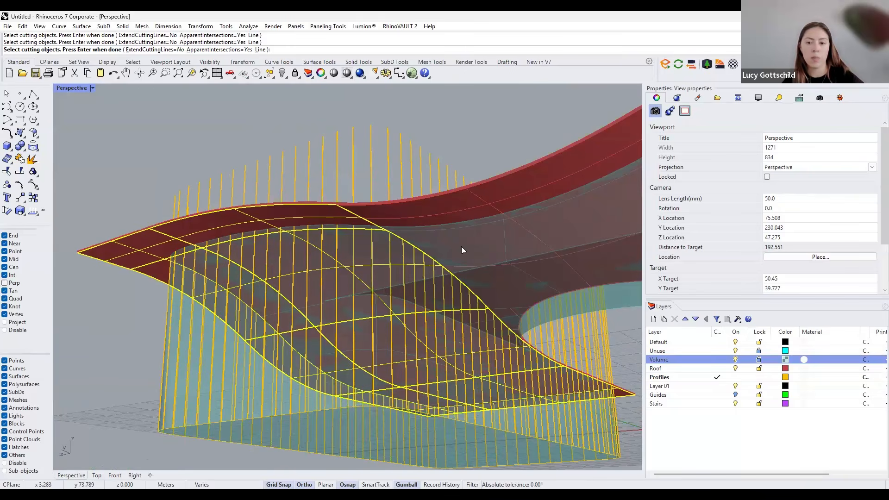
left_click(510, 317)
right_click_drag(449, 271, 351, 299)
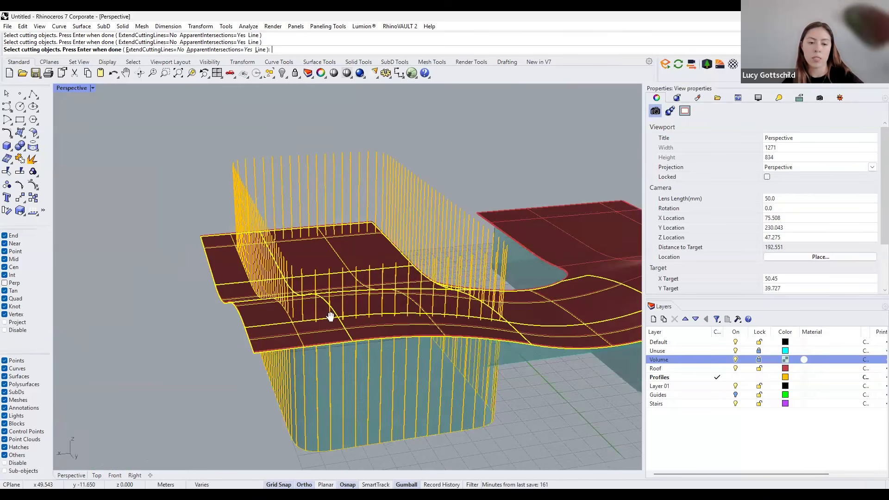
right_click_drag(367, 268, 340, 247)
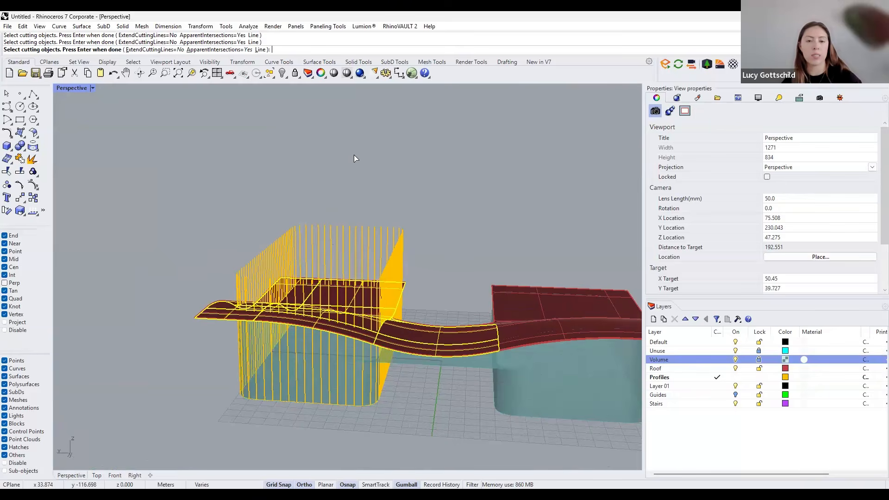
Trim away the parts of the arrayed profiles that stick out above the roof and end the Trim.
key("Return")
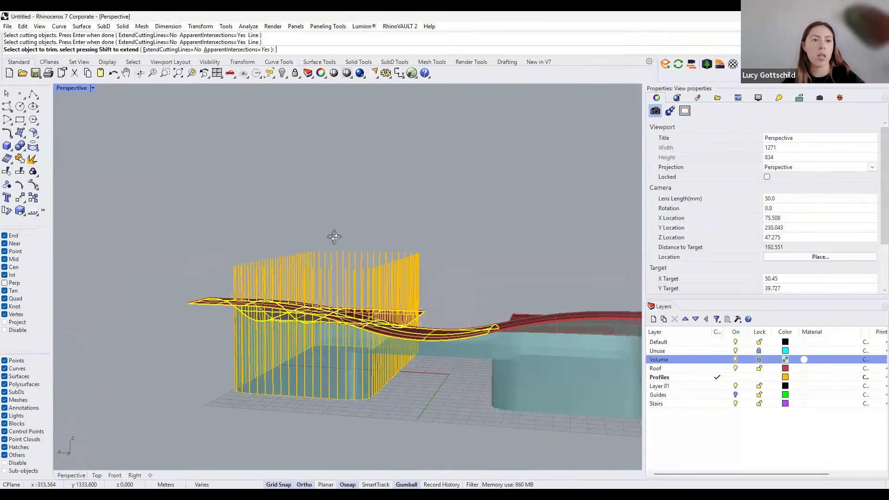
right_click_drag(346, 231, 214, 279)
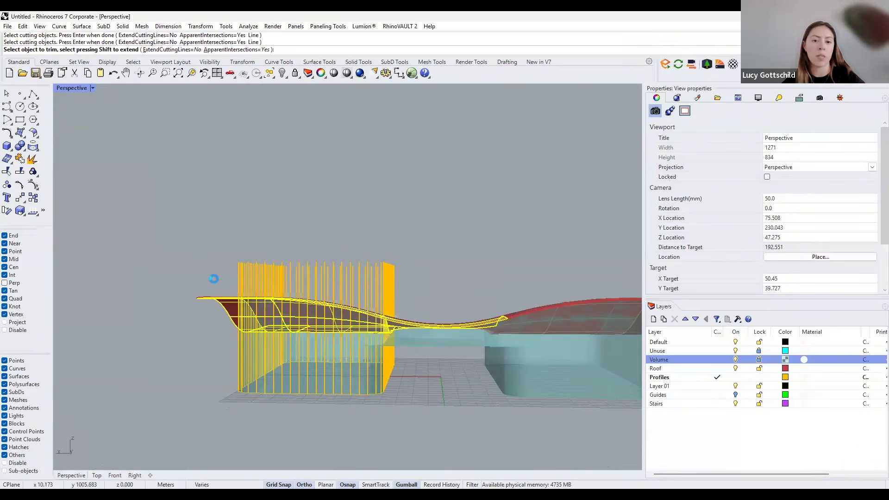
left_click(214, 279)
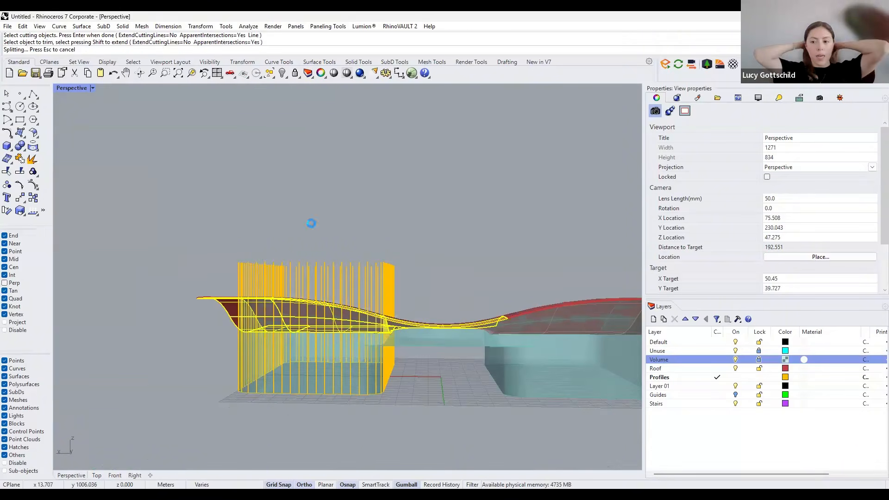
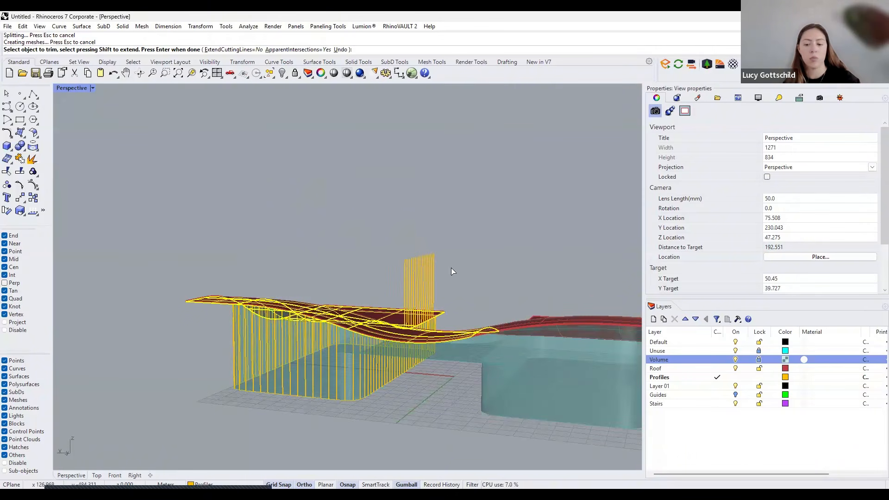
left_click(413, 285)
key("Escape")
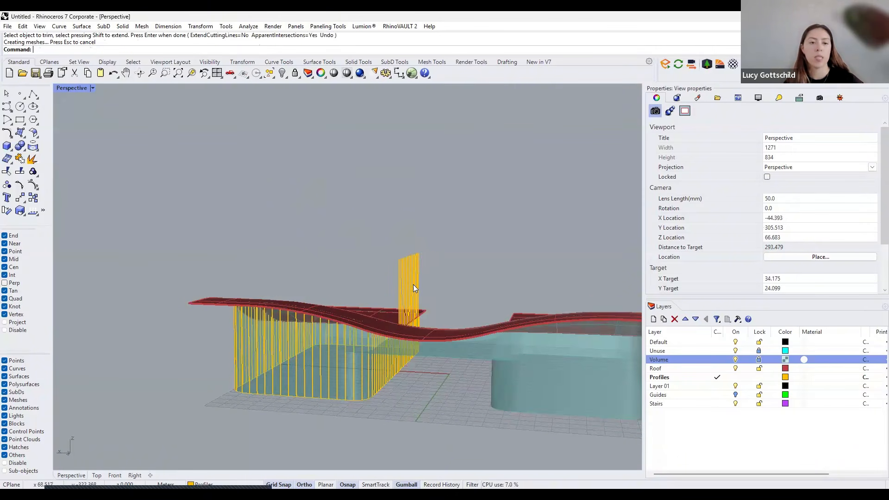
Examine the profiles still standing above the roof beside its curved inner edge.
right_click_drag(413, 285, 416, 293)
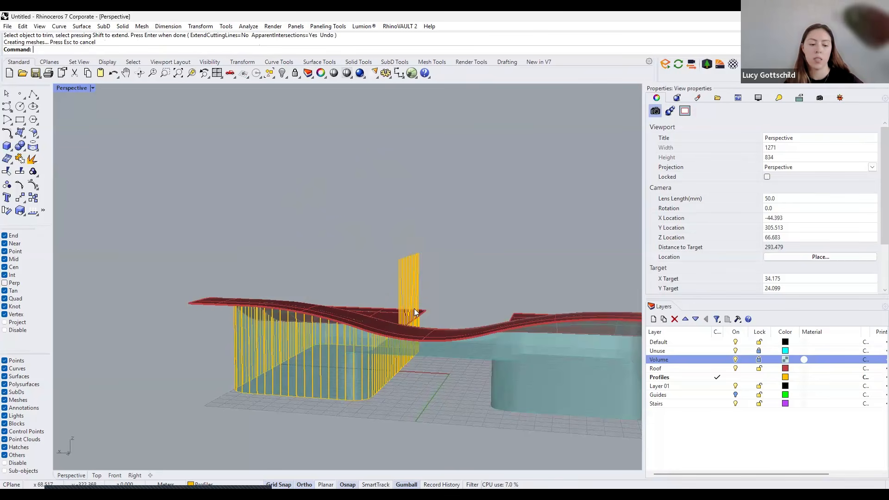
scroll(354, 370, "up", 5)
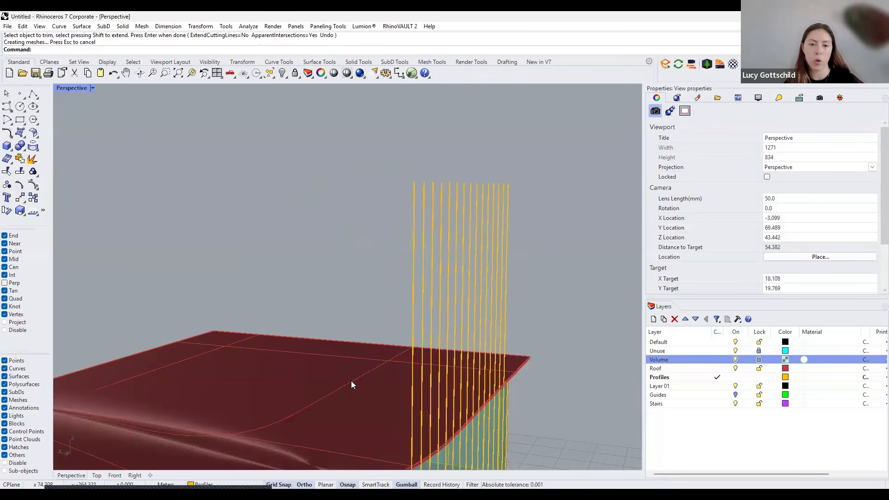
right_click_drag(370, 332, 346, 353, "shift")
right_click_drag(375, 301, 350, 214)
scroll(354, 225, "up", 4)
right_click_drag(385, 393, 385, 392, "shift")
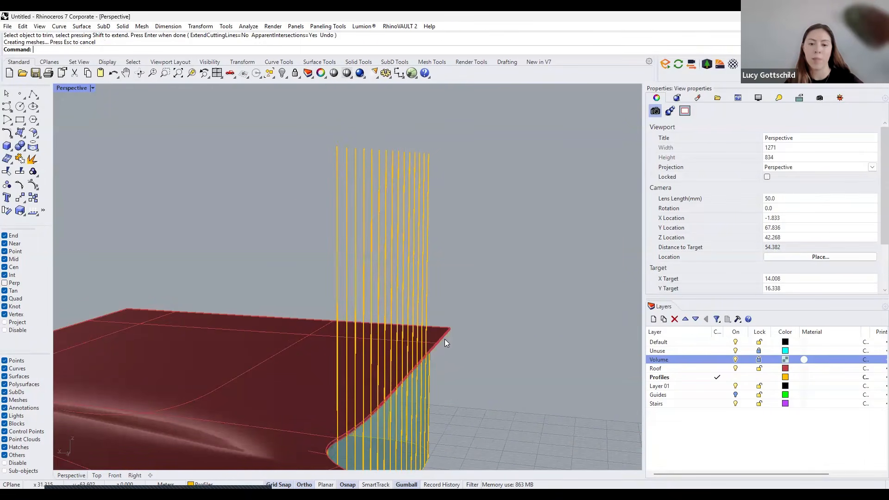
right_click_drag(405, 272, 388, 284)
right_click_drag(358, 344, 338, 352)
scroll(338, 352, "down", 4)
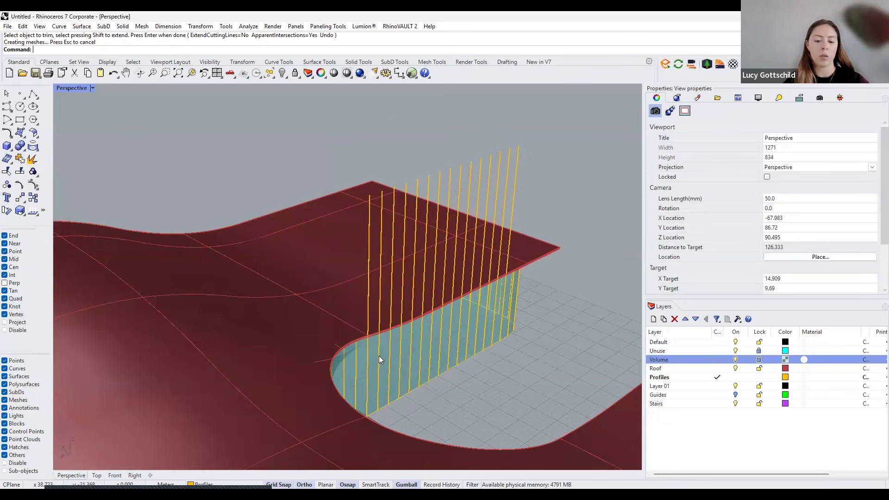
Duplicate the roof's lower edges above the profile row, including the curved corner section, using DupEdge.
scroll(379, 356, "up", 4)
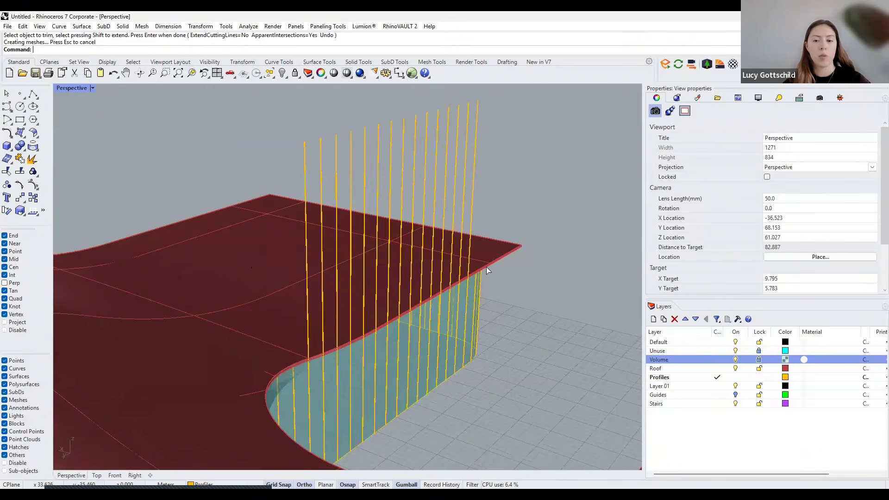
scroll(492, 265, "up", 5)
type("DupEdge")
key("Return")
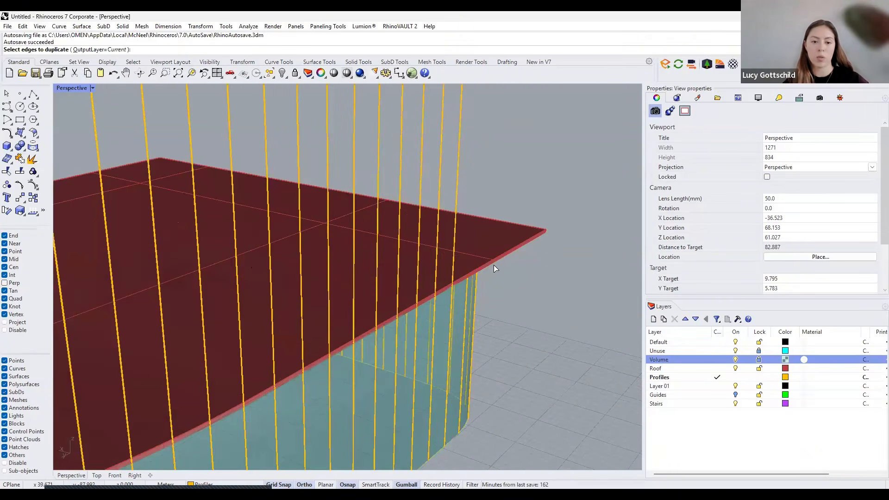
left_click(494, 265)
scroll(493, 265, "down", 2)
scroll(388, 339, "up", 2)
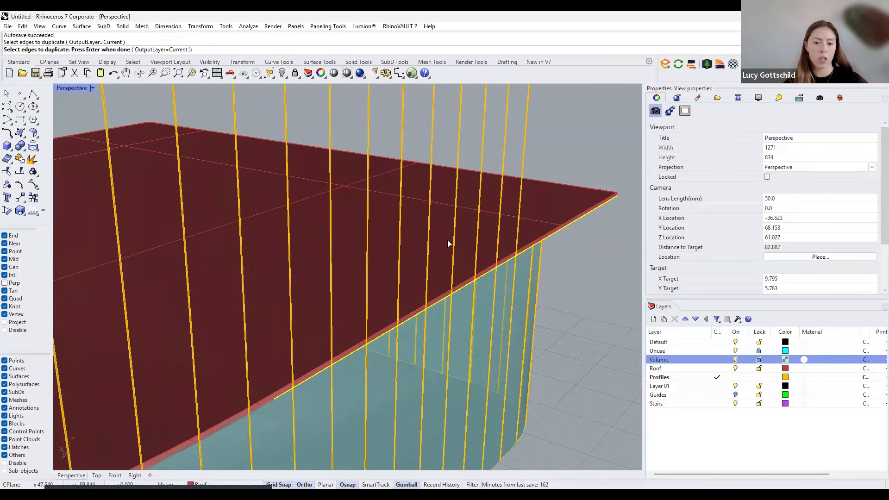
scroll(342, 327, "down", 1)
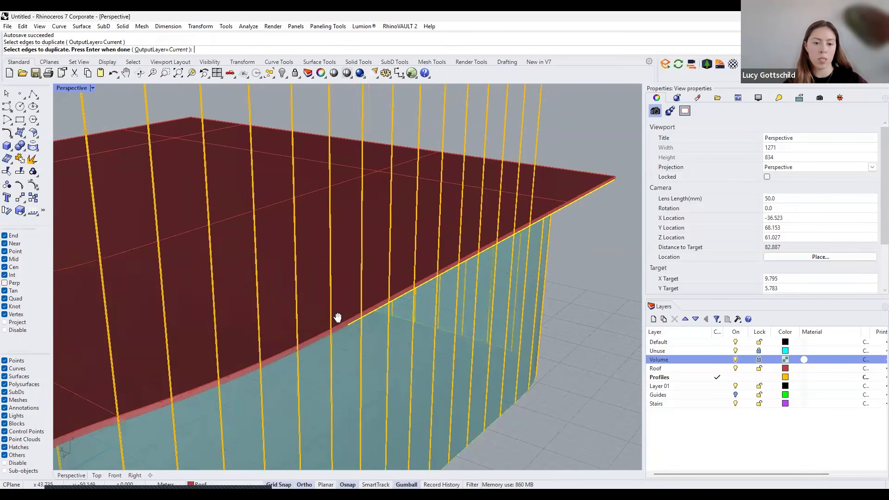
left_click(253, 354)
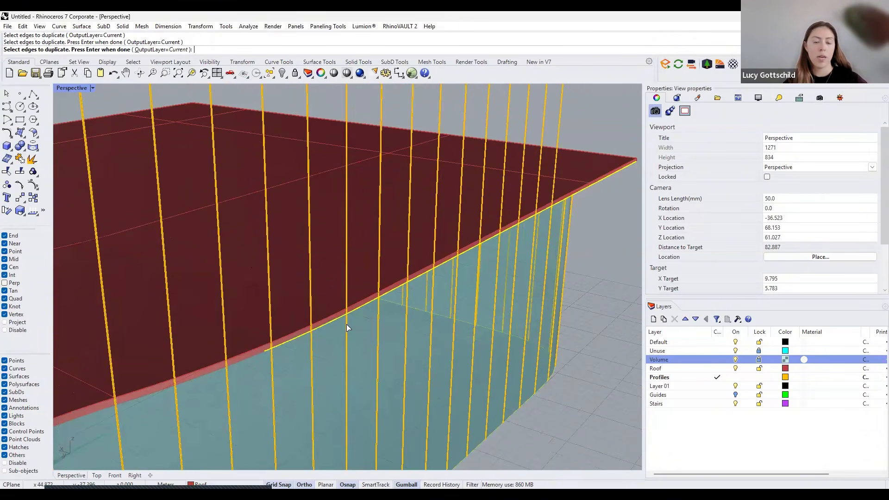
scroll(347, 324, "down", 3)
key("Return")
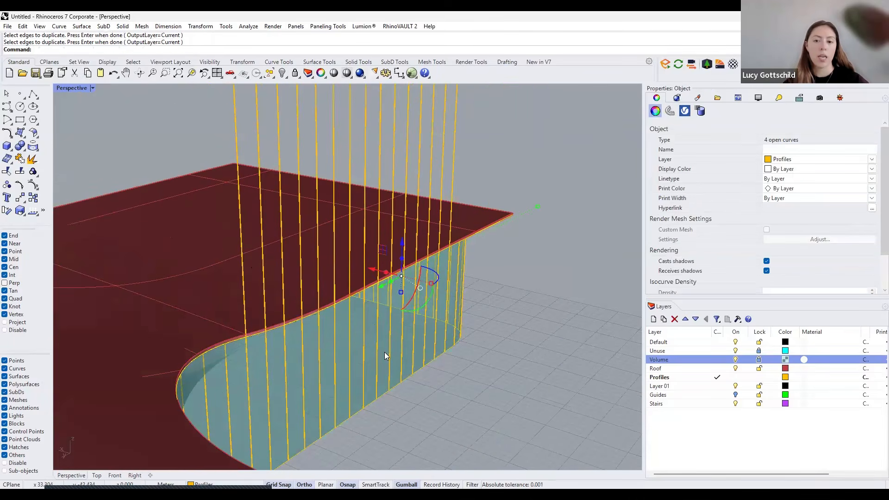
Extrude the duplicated edge curves horizontally outward along the X direction to form cutting strips beneath the roof edge.
right_click_drag(390, 284, 349, 271)
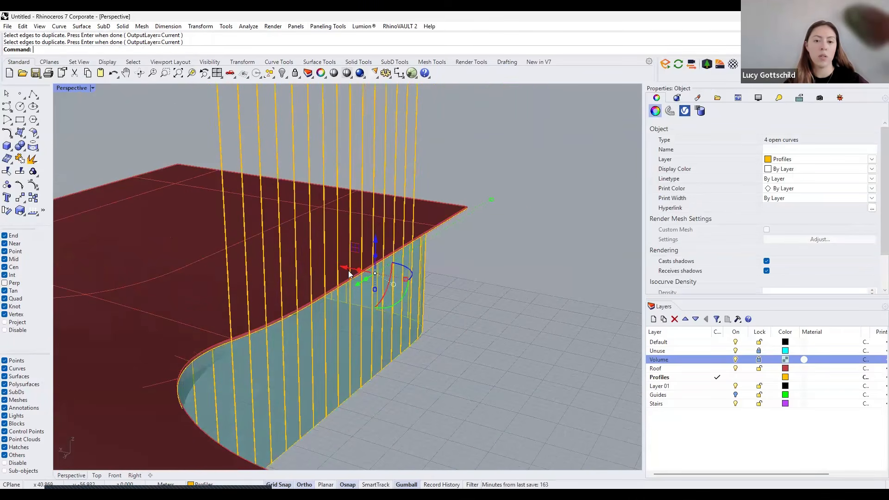
left_click_drag(354, 271, 392, 279)
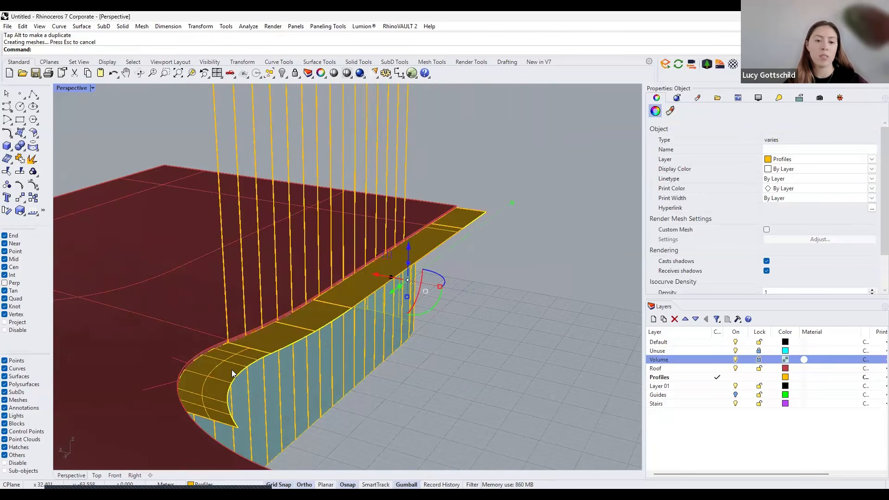
key("Escape")
Trim the profiles' parts above the roof, using the roof underside and the extruded strips as cutting objects.
right_click_drag(327, 421, 328, 357)
right_click_drag(328, 325, 467, 270)
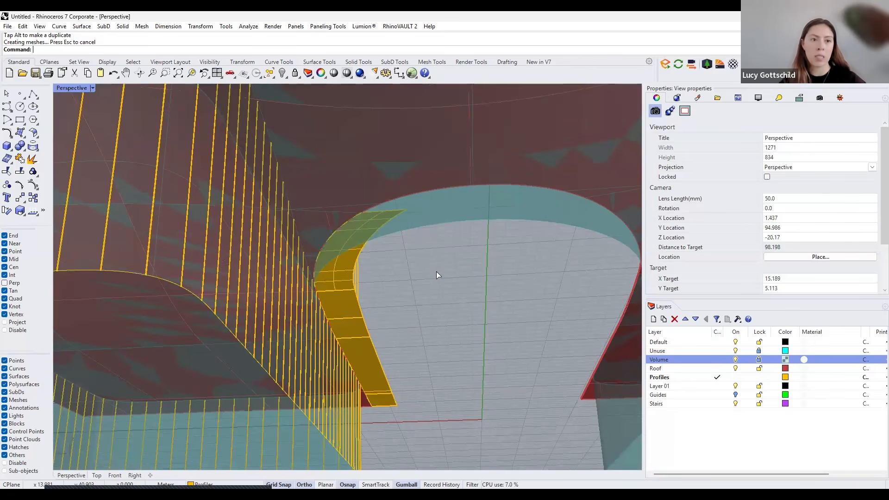
type("trim")
key("Return")
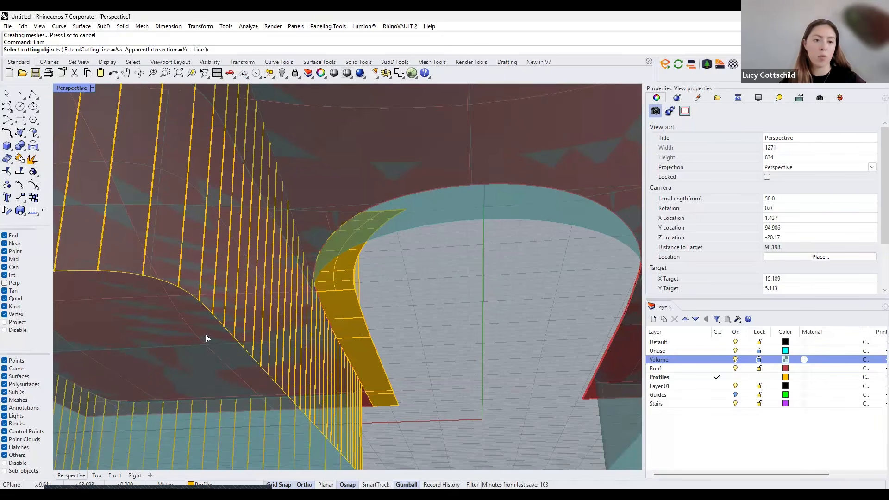
left_click(229, 308)
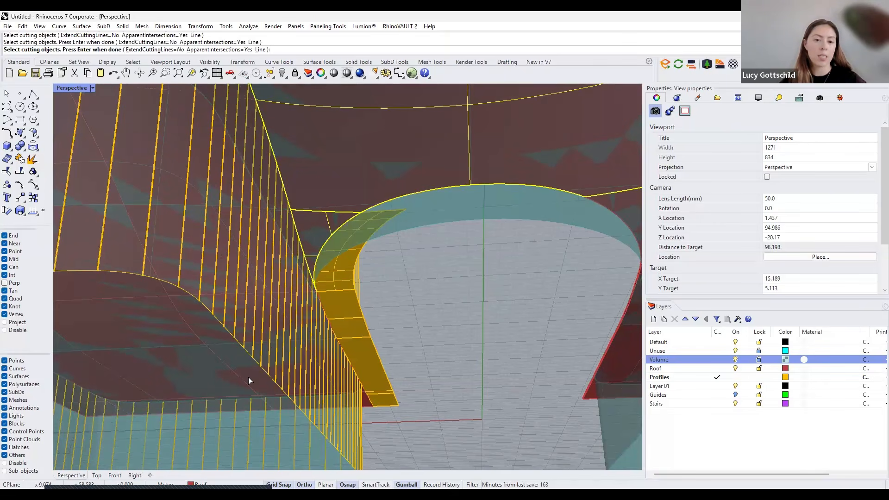
left_click(317, 318)
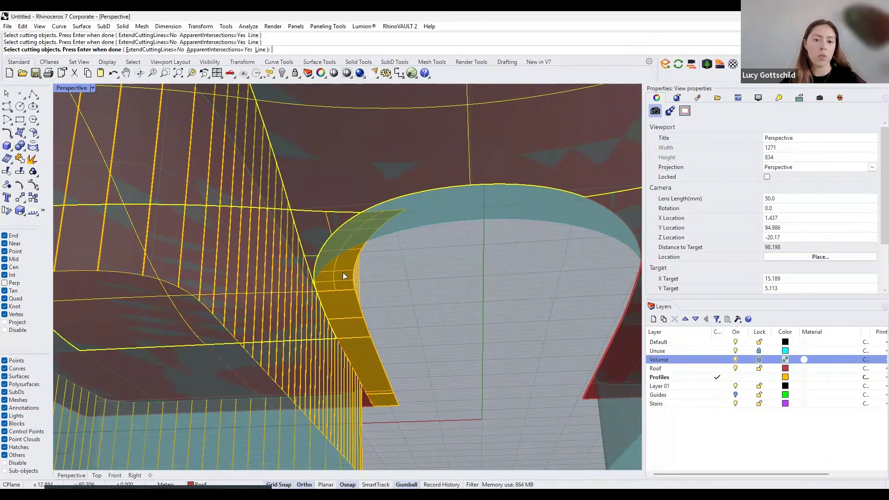
left_click(348, 303)
right_click_drag(340, 320, 345, 273)
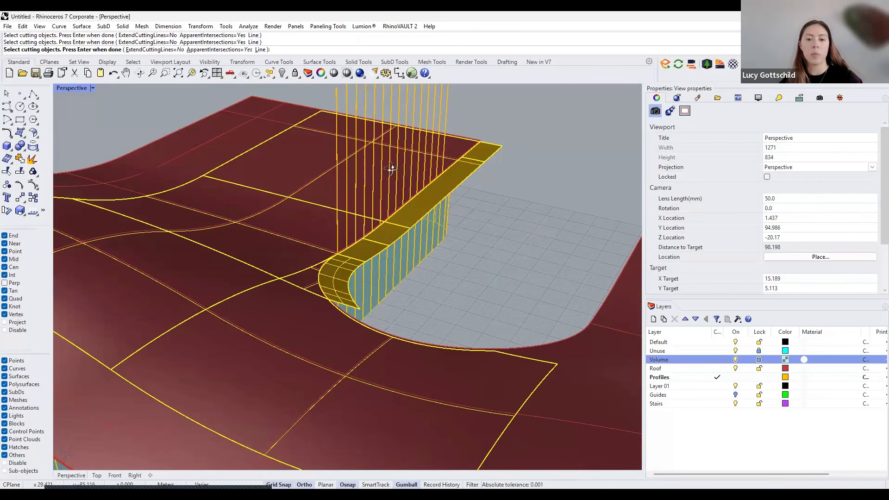
key("Return")
right_click_drag(566, 103, 350, 135)
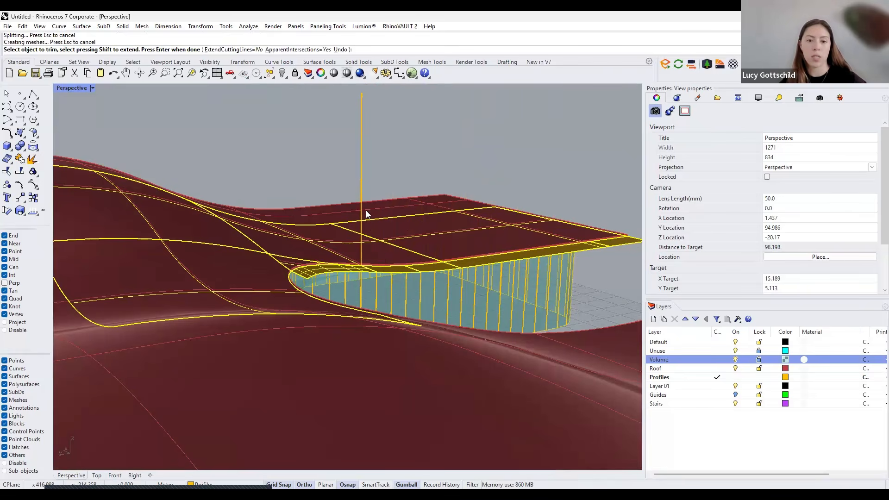
scroll(366, 210, "up", 5)
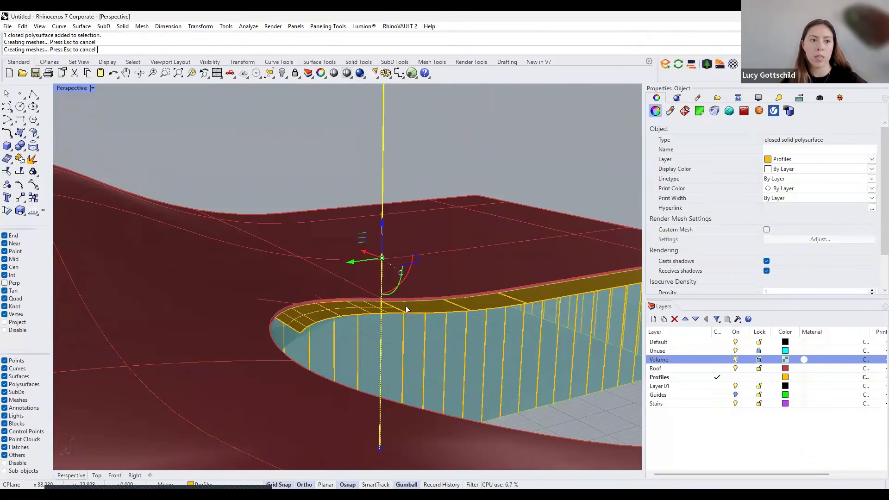
key("Escape")
Try to trim the one remaining full-height profile against the roof underside and the strips at the curved corner.
key("Return")
scroll(378, 310, "up", 2)
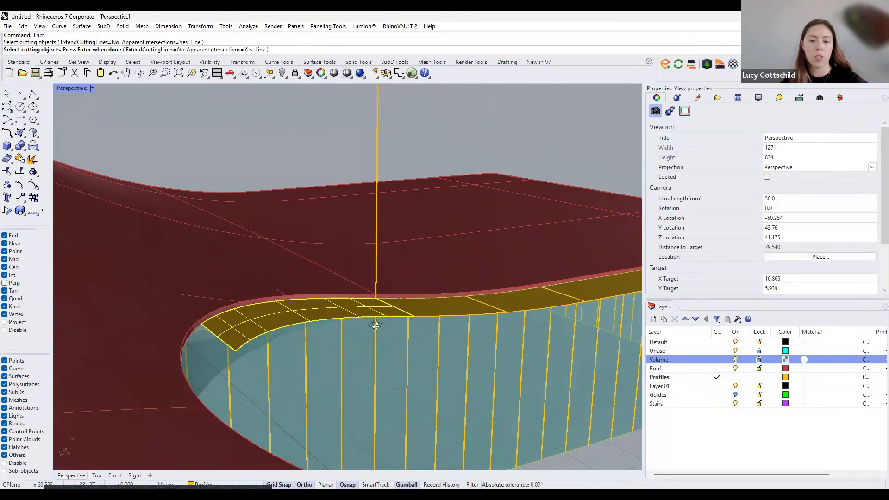
right_click_drag(286, 326, 289, 311)
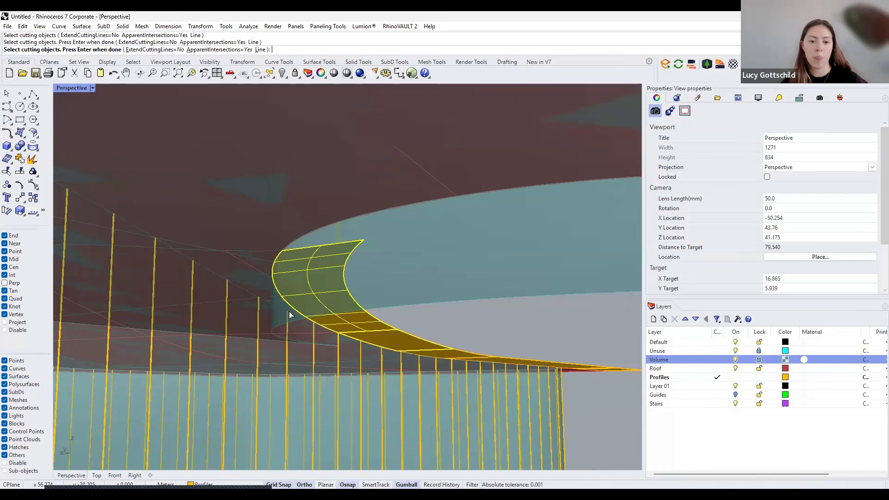
scroll(280, 302, "up", 2)
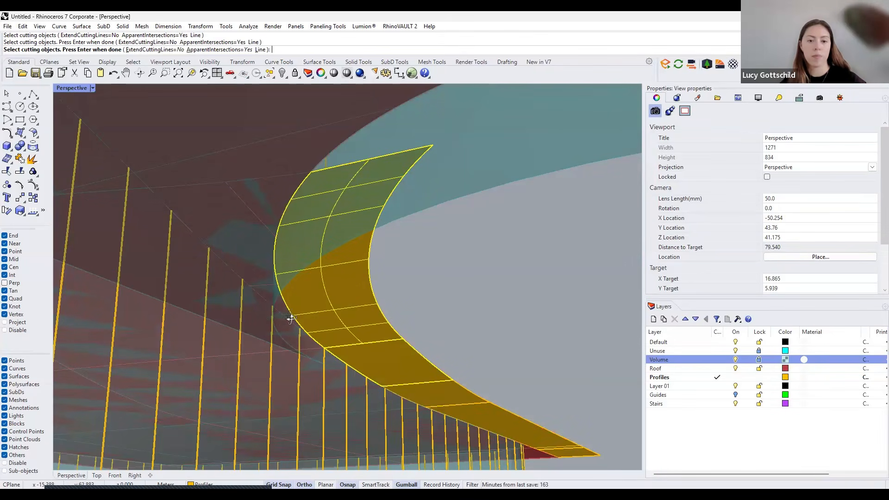
left_click(359, 180)
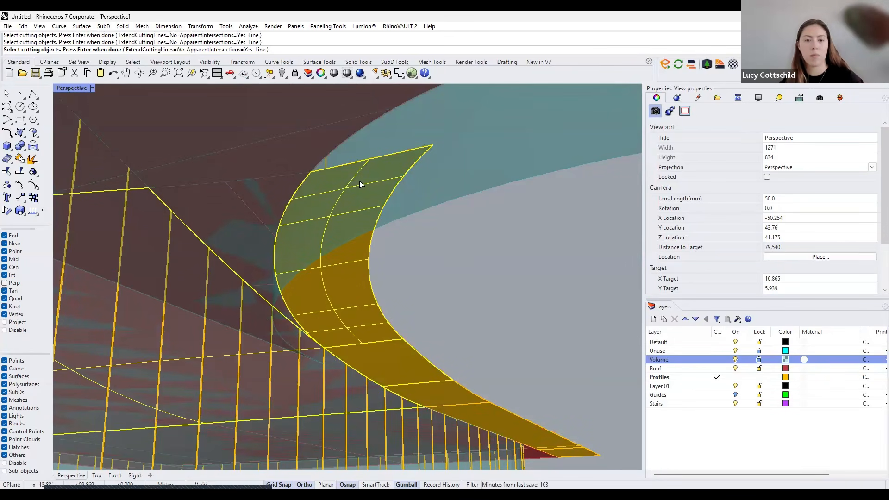
right_click_drag(348, 128, 348, 190)
right_click(341, 131)
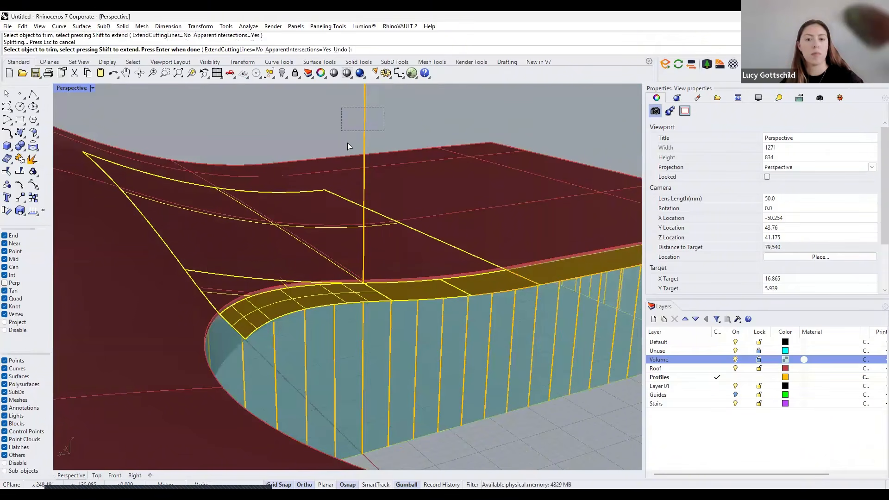
scroll(370, 289, "up", 6)
right_click(357, 266)
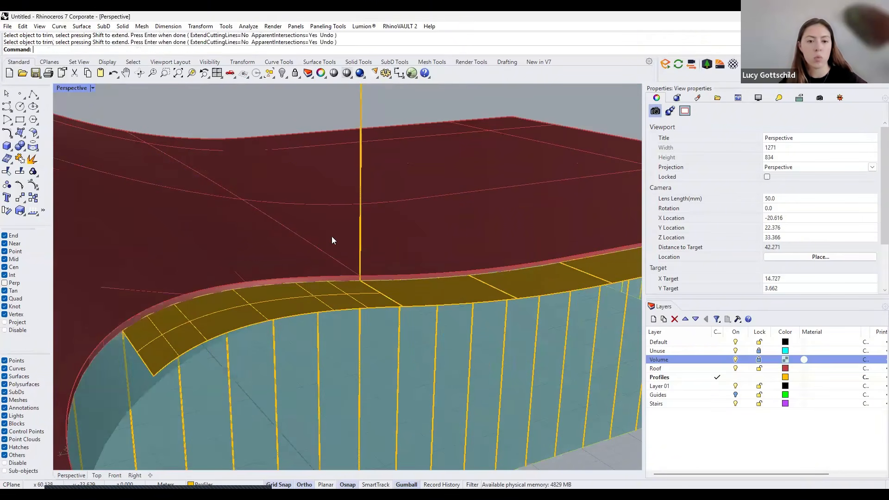
Delete the untrimmed full-height profile and the extruded cutting strips along the roof edge.
left_click(360, 199)
right_click_drag(357, 202, 336, 227)
scroll(336, 226, "up", 3)
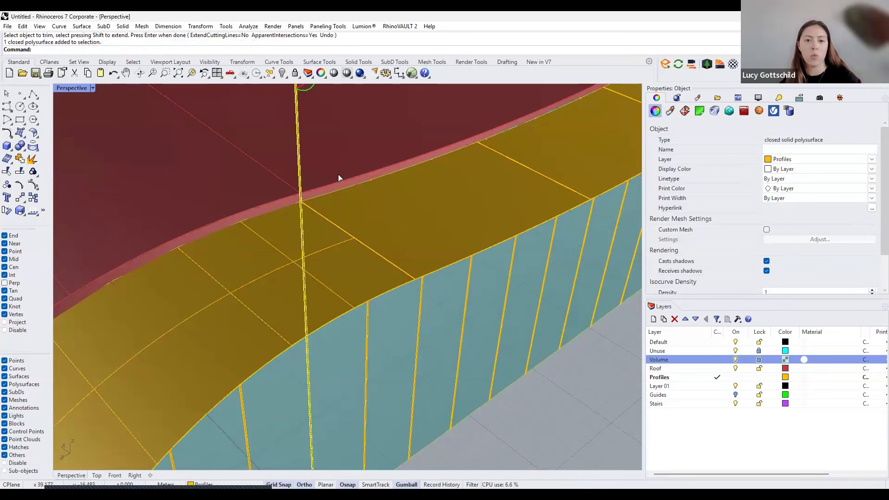
scroll(517, 103, "down", 3)
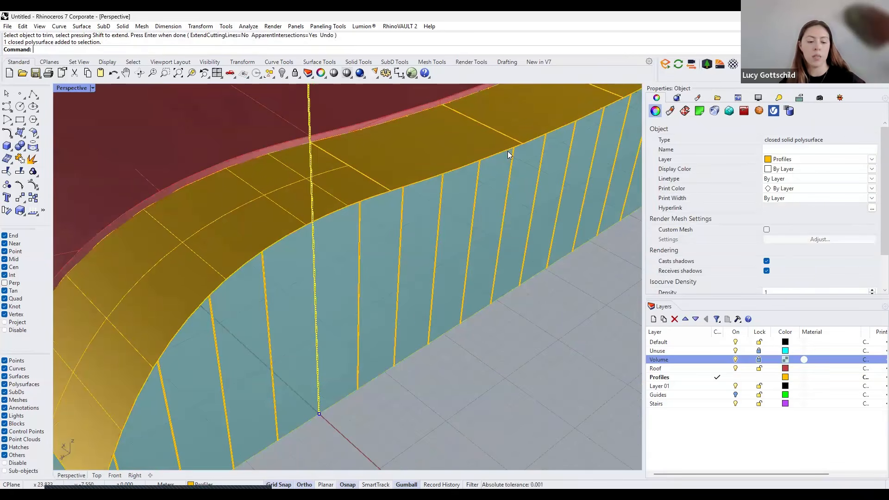
key("Delete")
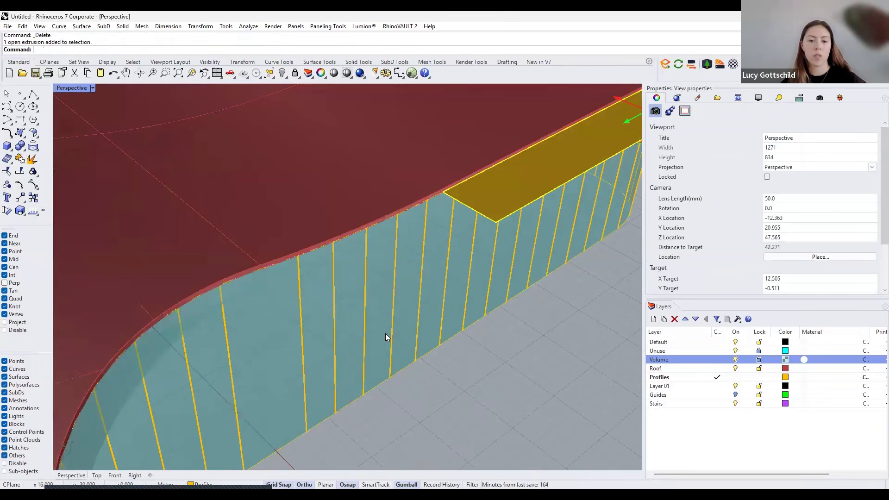
key("Delete")
Copy the neighbouring trimmed profile from its base point into the gap left in the row along the wall.
scroll(385, 333, "down", 3)
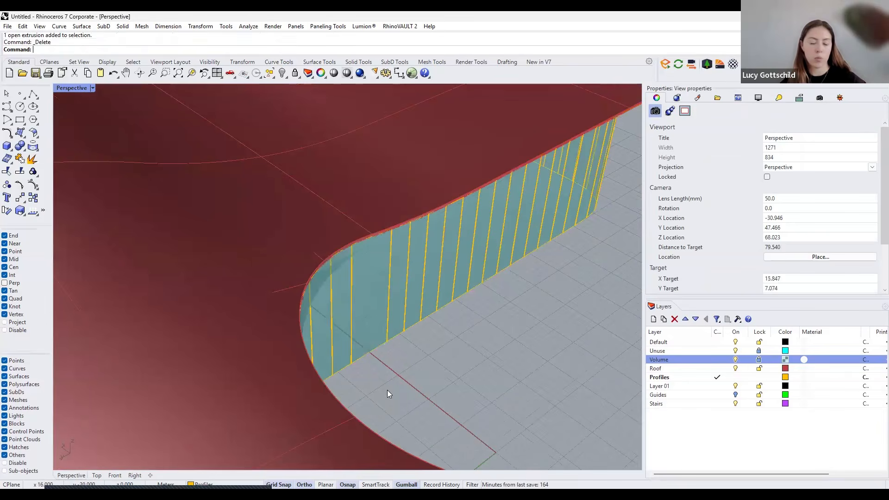
scroll(371, 350, "up", 5)
left_click(413, 344)
scroll(426, 340, "up", 3)
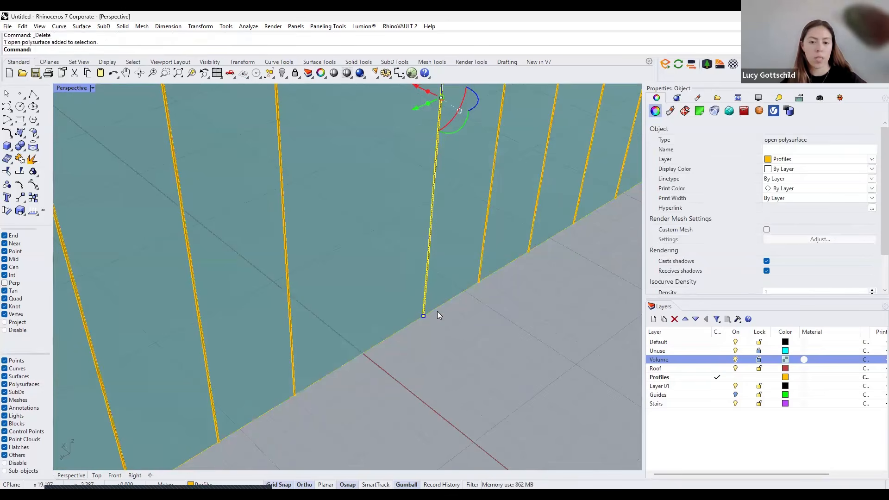
right_click_drag(437, 311, 437, 310, "shift")
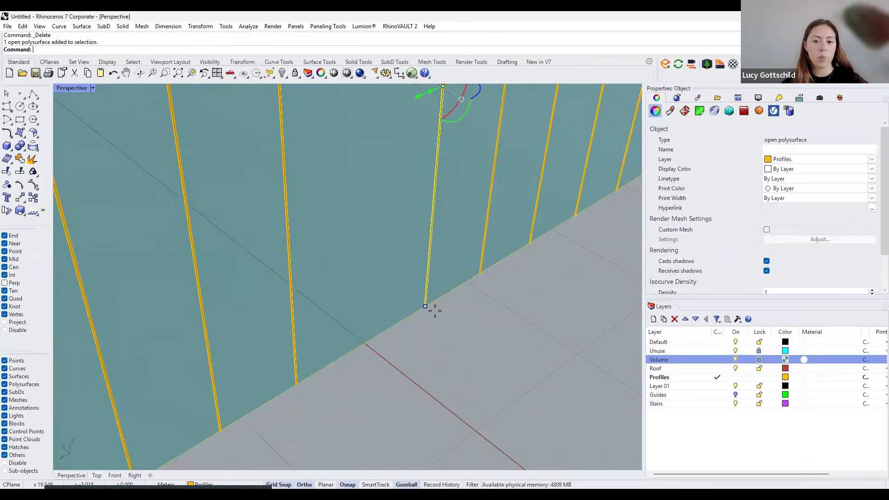
right_click(434, 309)
scroll(429, 309, "up", 2)
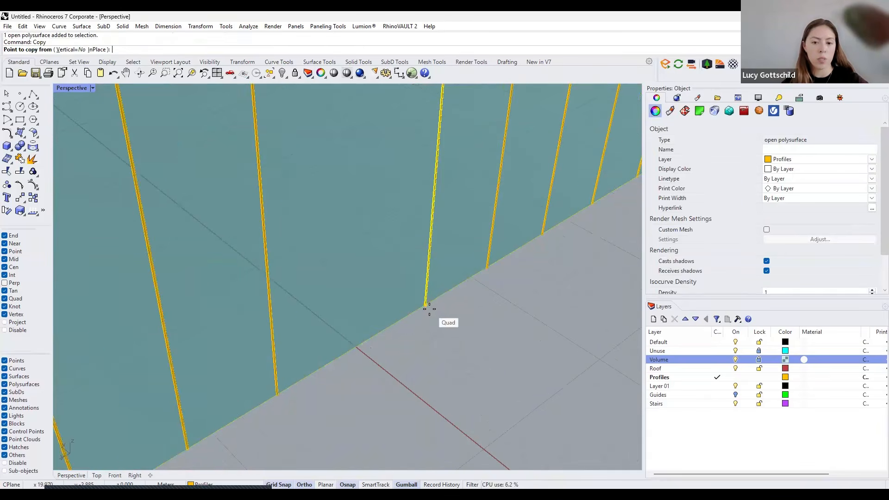
left_click(365, 346)
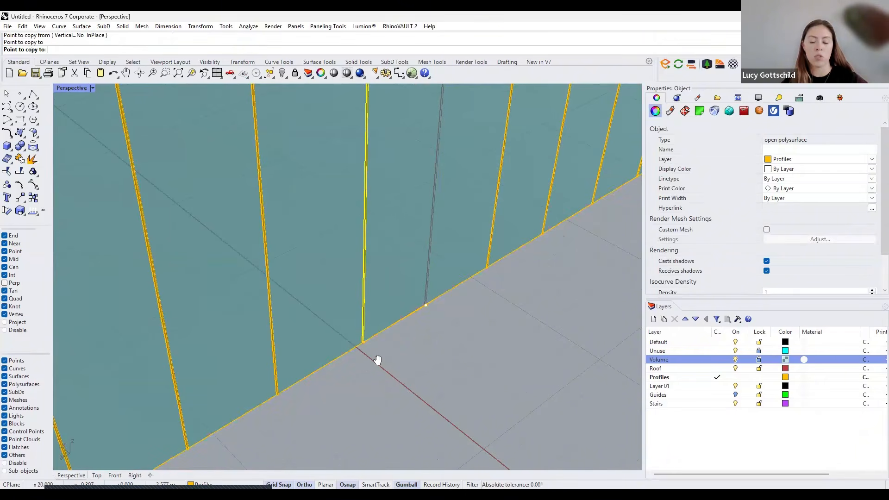
left_click(373, 354)
scroll(384, 357, "down", 3)
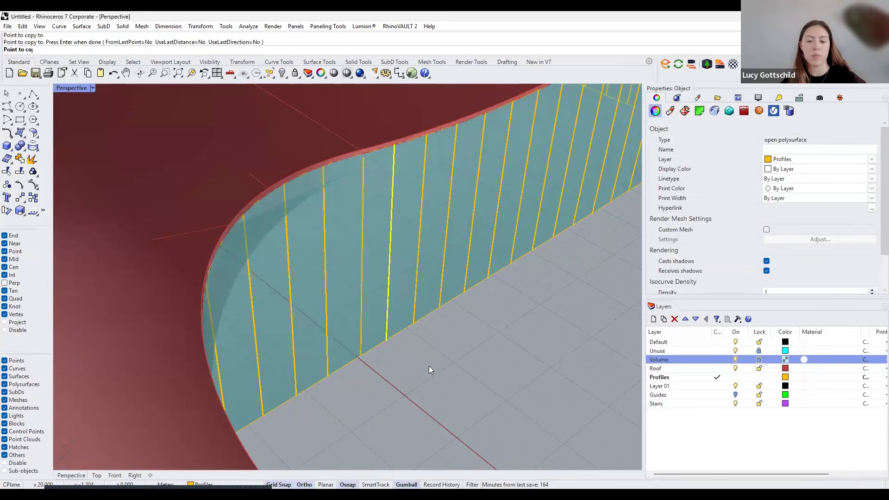
left_click(466, 366)
Mirror a copy of all 100 profiles onto the opposite block of the building.
scroll(467, 366, "down", 5)
right_click_drag(467, 366, 202, 277)
scroll(376, 267, "down", 5)
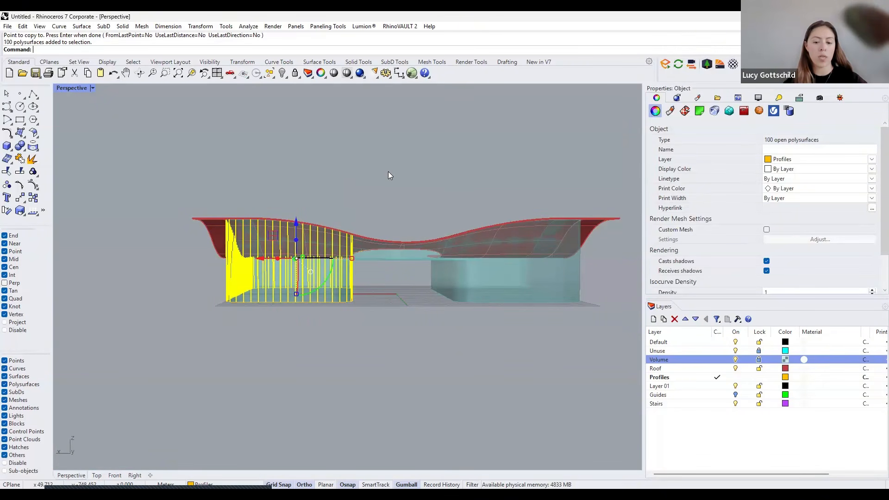
key("ctrl+m")
double_click(61, 88)
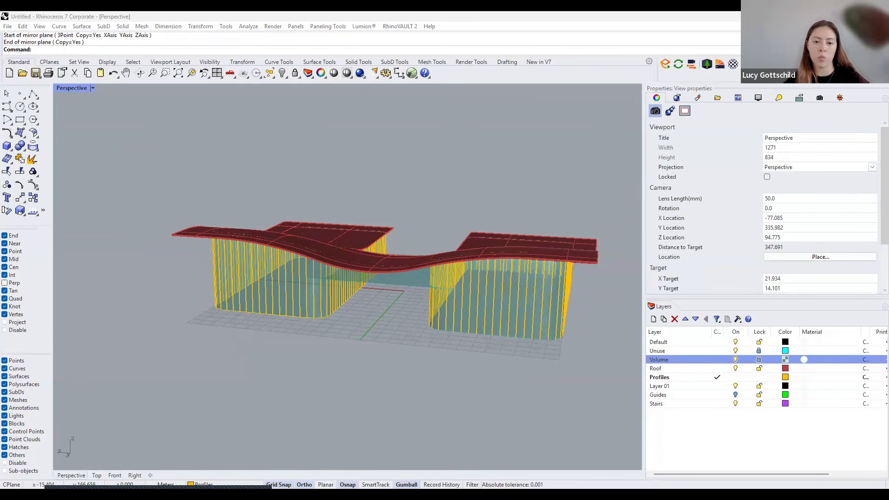
Delete the roof and profiles of the second building copy that stands apart from the grid.
scroll(458, 326, "down", 10)
right_click_drag(459, 326, 525, 336)
scroll(495, 331, "down", 4)
right_click_drag(471, 331, 496, 322)
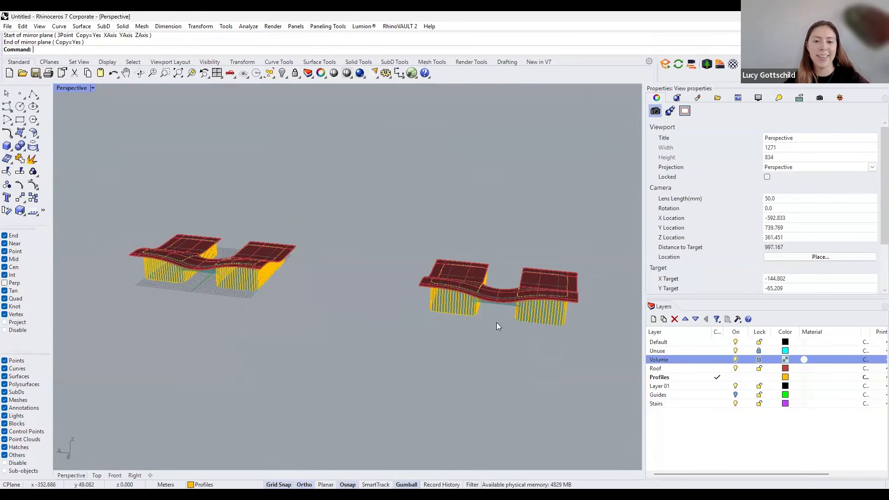
left_click_drag(477, 281, 374, 235)
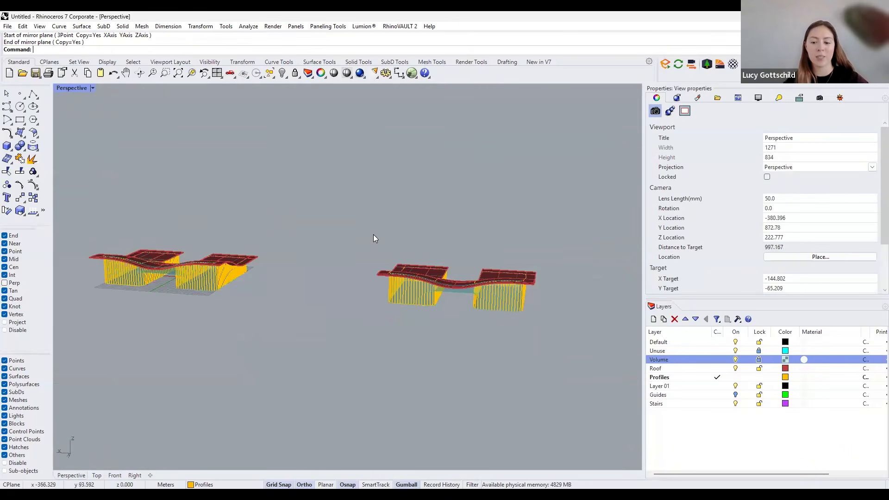
key("Delete")
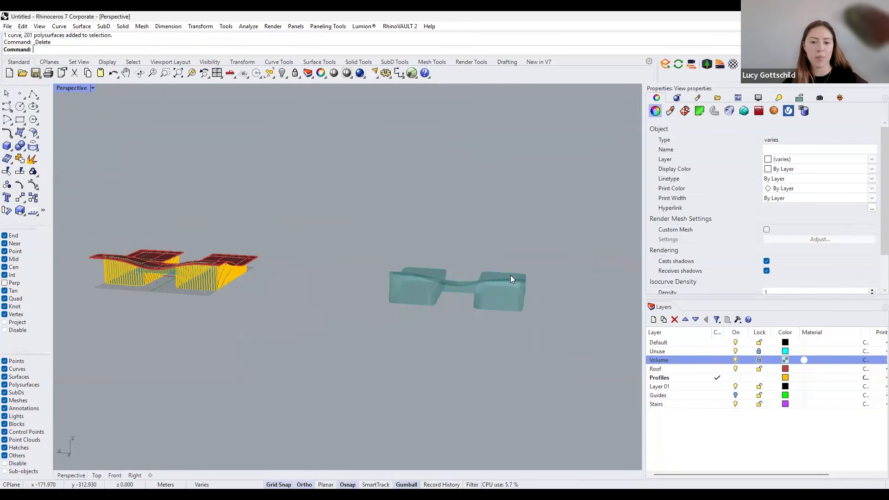
Unlock the Volume layer and delete the copy of the building volume that stands apart from the grid.
left_click(759, 360)
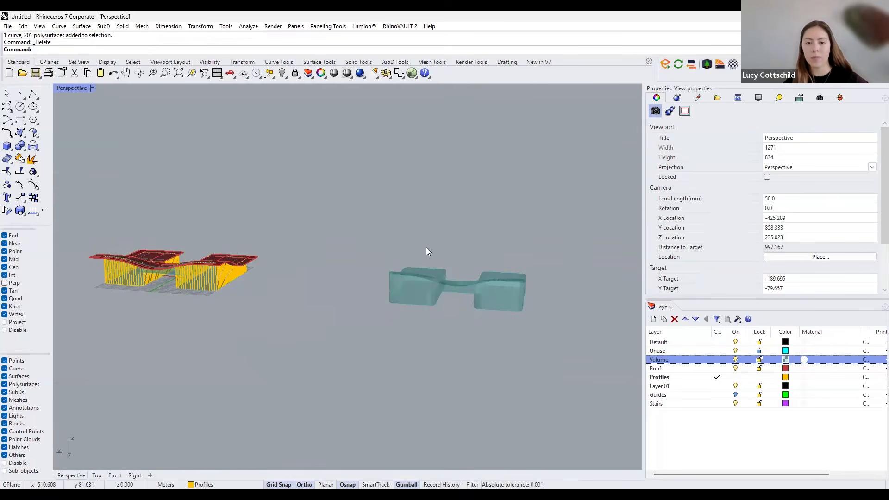
left_click_drag(565, 330, 357, 218)
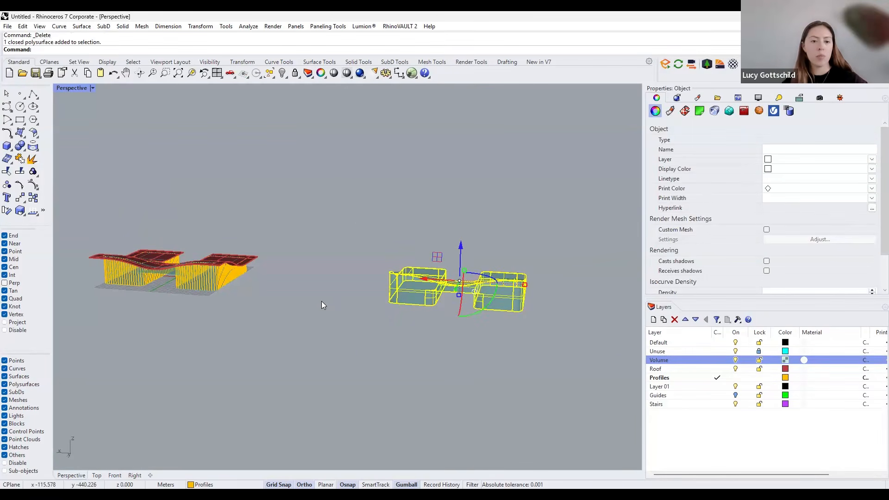
key("Delete")
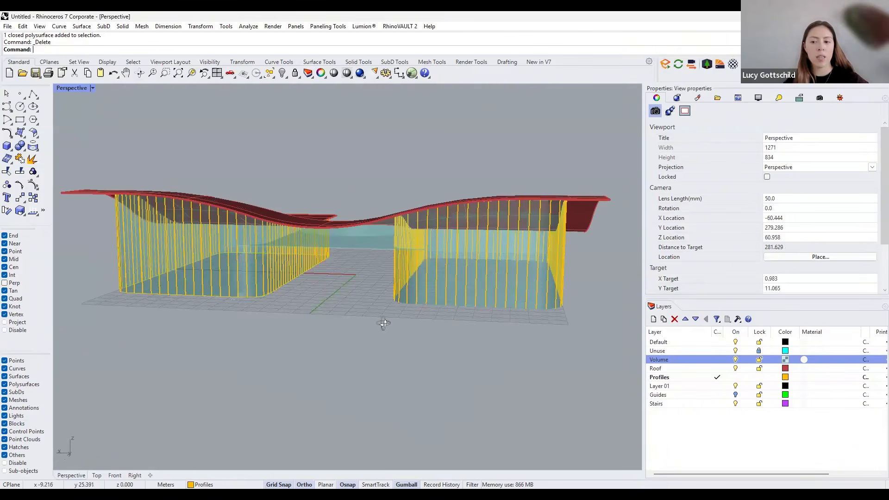
Show the Guides layer and delete the lower of the two guide circles floating above the roof.
right_click_drag(385, 323, 397, 292)
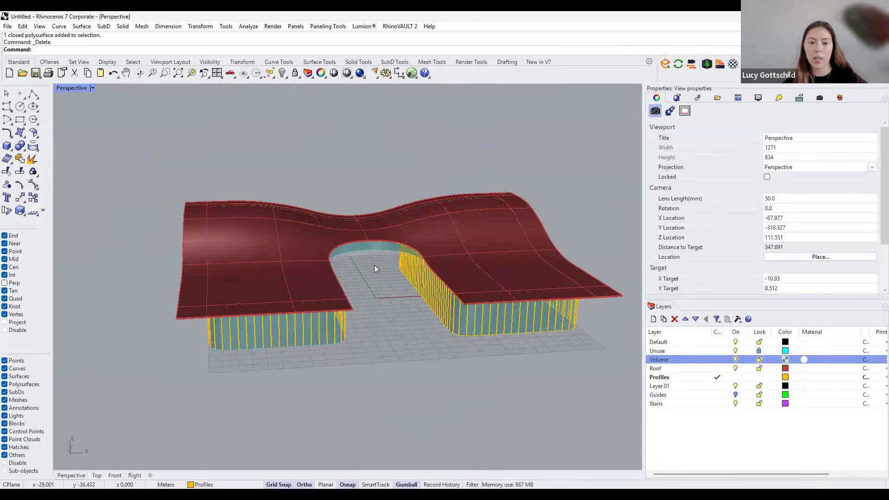
scroll(596, 314, "up", 5)
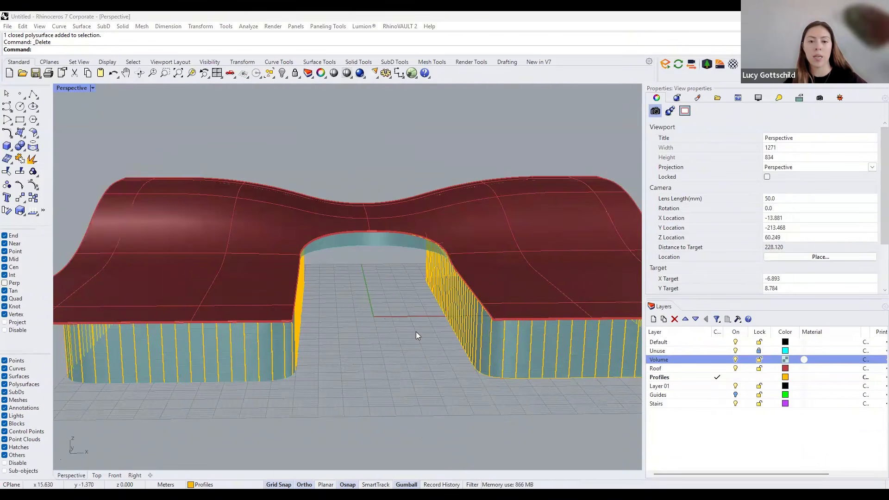
key("Home")
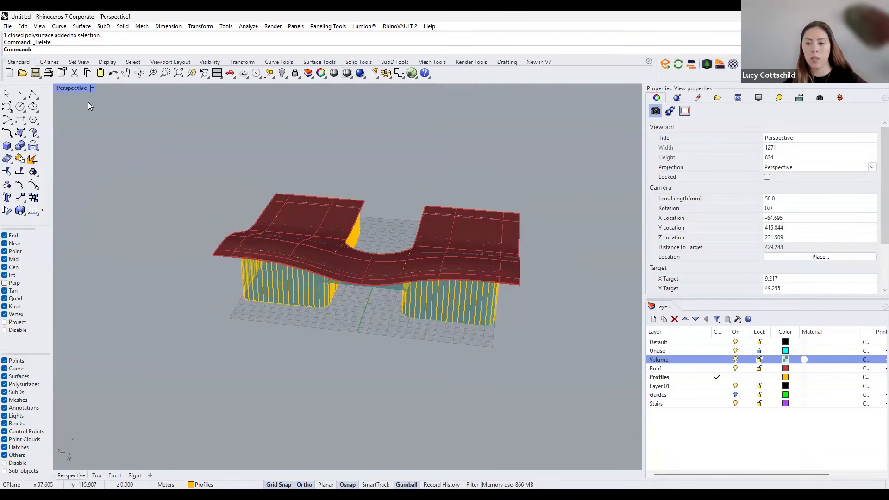
left_click(735, 395)
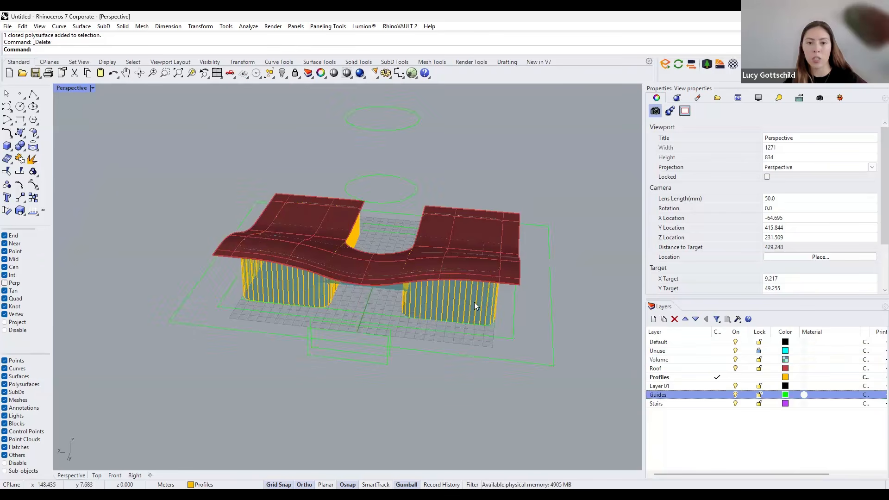
left_click(409, 183)
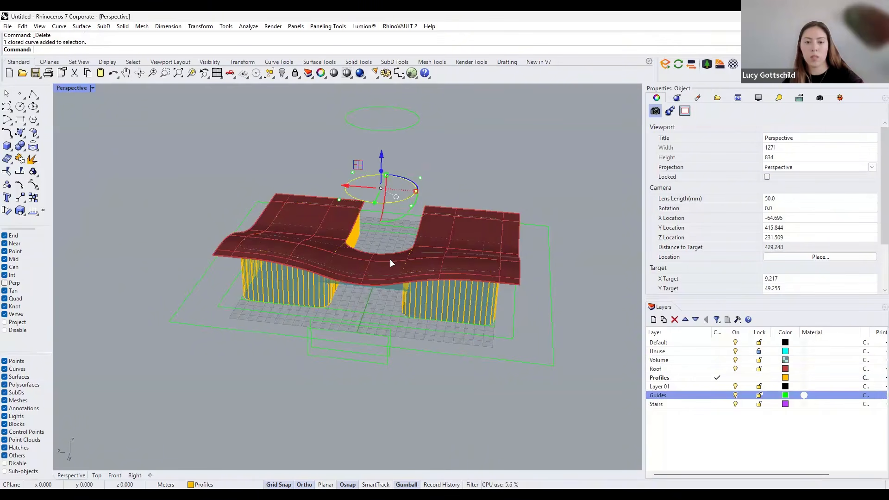
key("Delete")
Project the remaining guide circle onto the construction plane with ProjectToCPlane, keeping the original curve.
right_click_drag(377, 211, 436, 151)
left_click(439, 128)
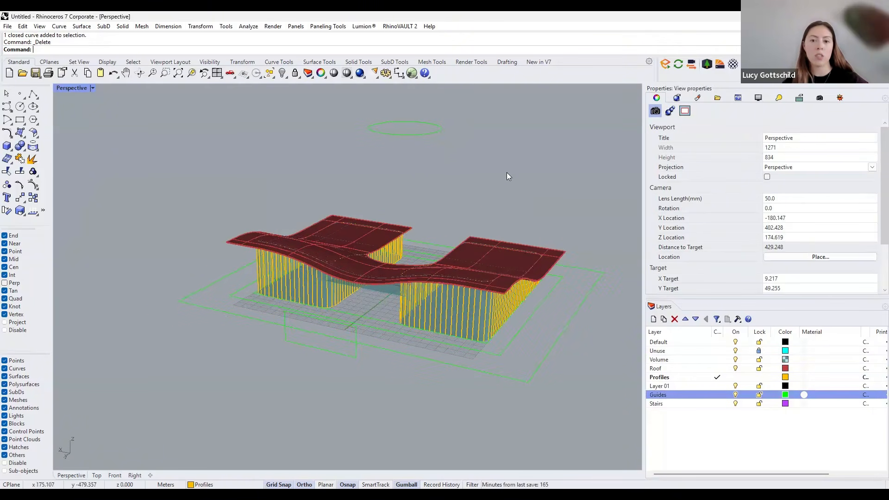
right_click_drag(436, 239, 447, 237)
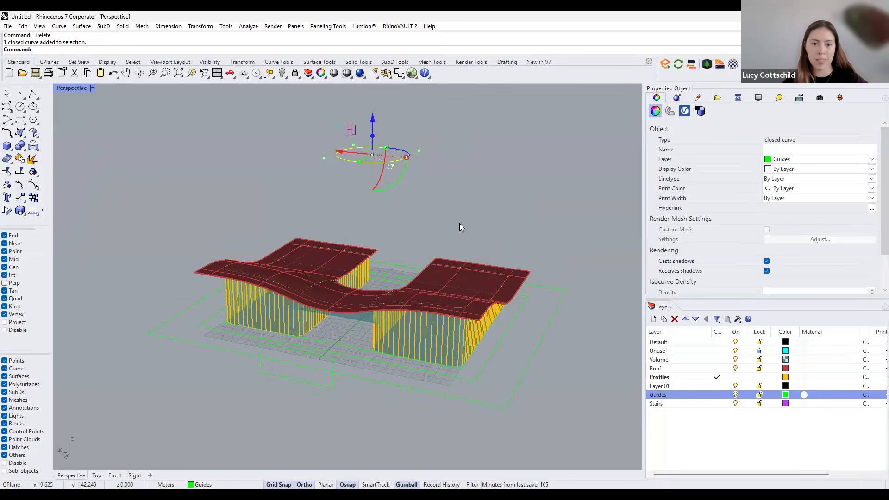
right_click_drag(460, 223, 454, 230)
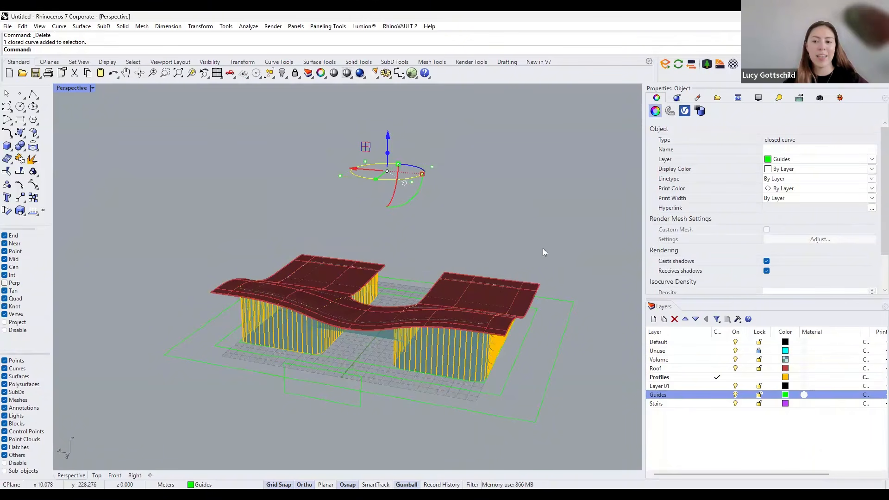
right_click_drag(544, 252, 527, 237)
type("P")
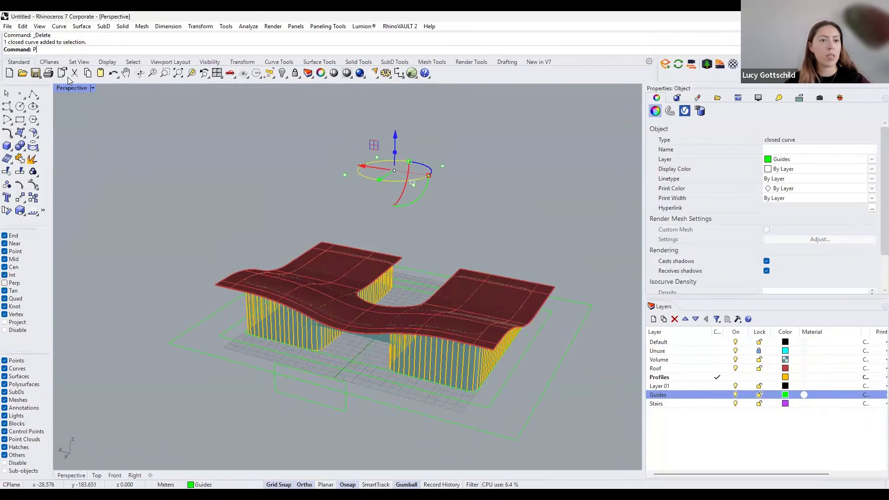
type("roject")
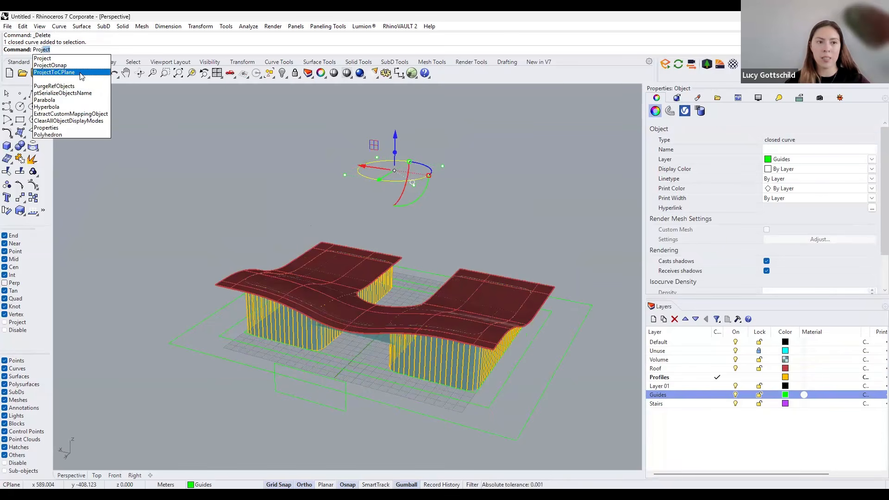
key("Return")
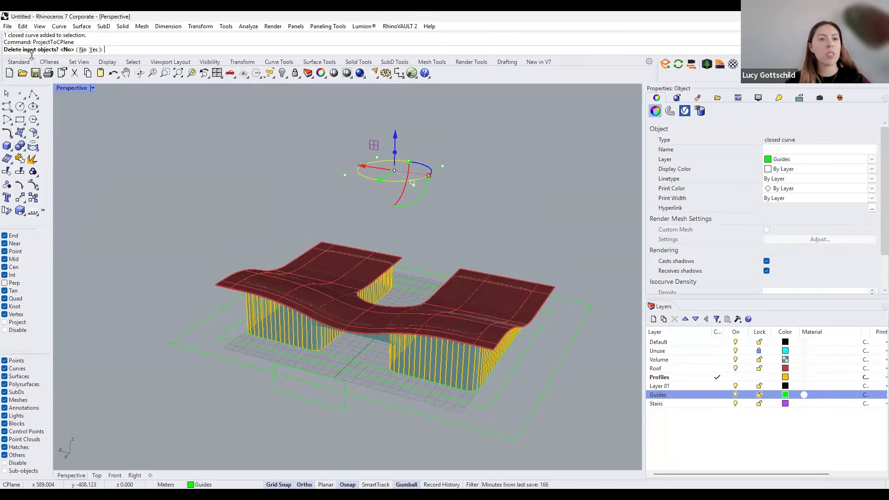
left_click(83, 50)
right_click_drag(384, 277, 383, 257)
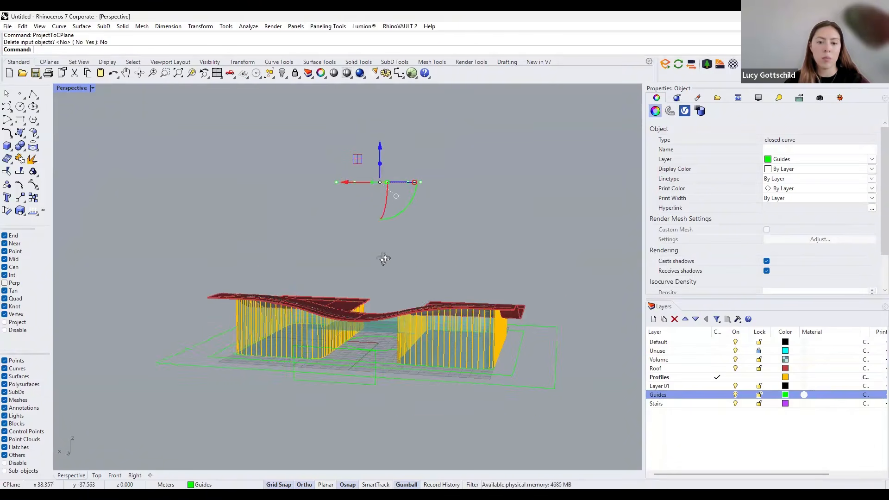
right_click_drag(416, 319, 419, 399)
Select the projected circle and create a new cyan layer named stairs_1.
left_click(392, 343)
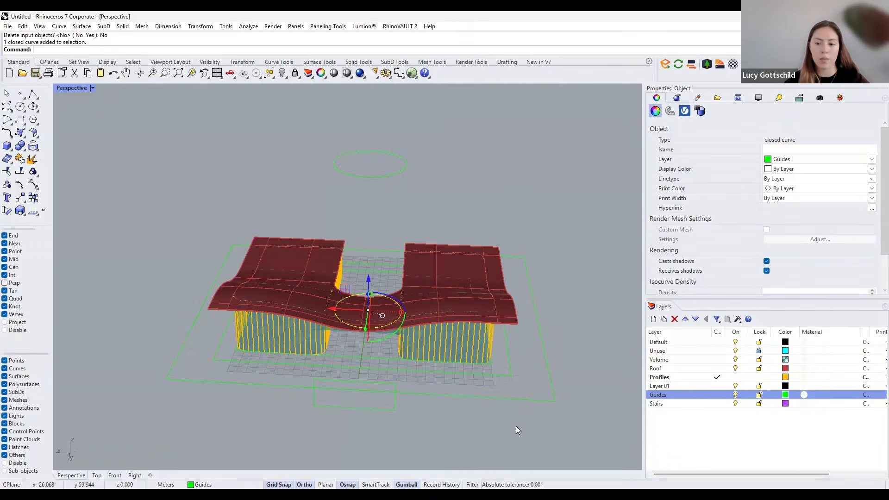
key("Delete")
right_click_drag(399, 341, 378, 345)
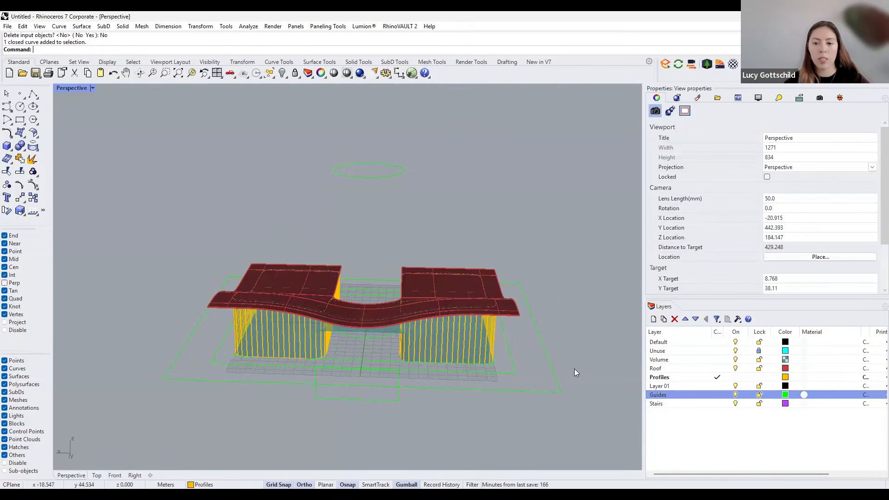
key("ctrl+z")
key("ctrl+n")
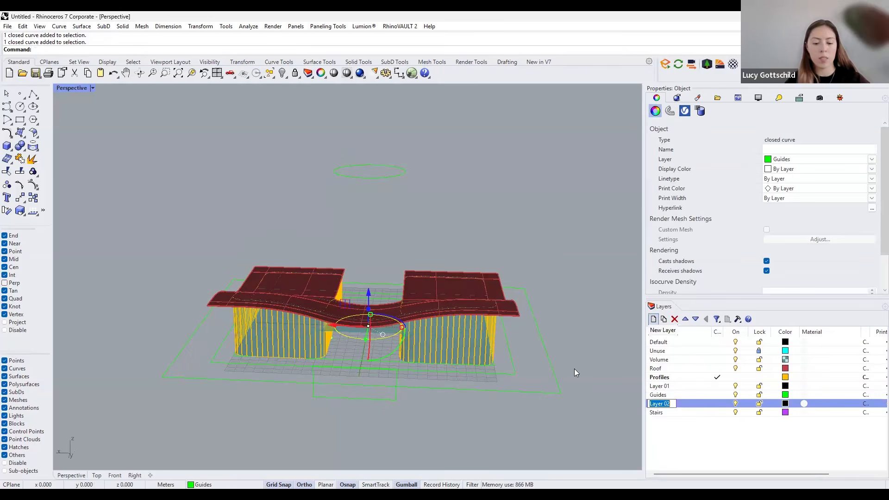
type("stairs")
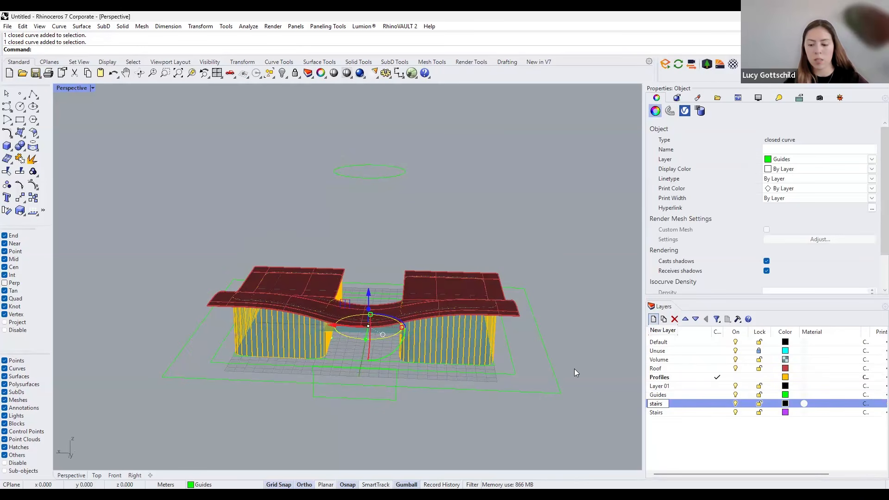
key("Return")
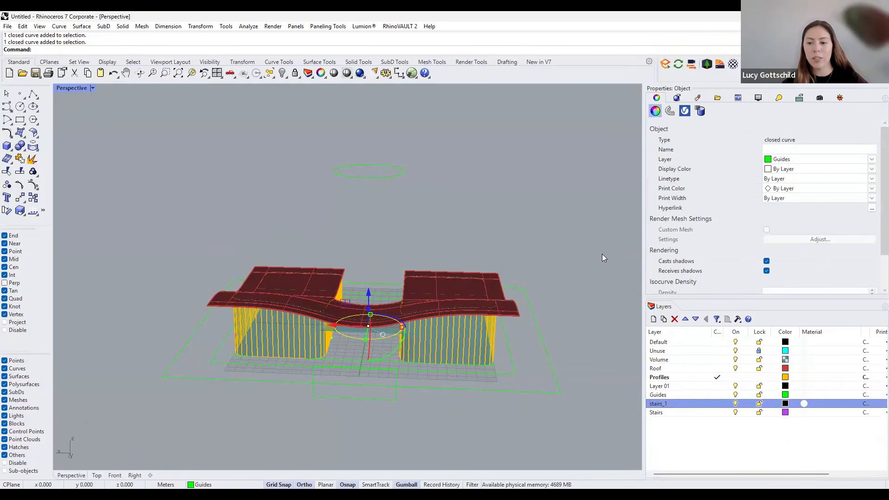
right_click_drag(602, 255, 600, 270)
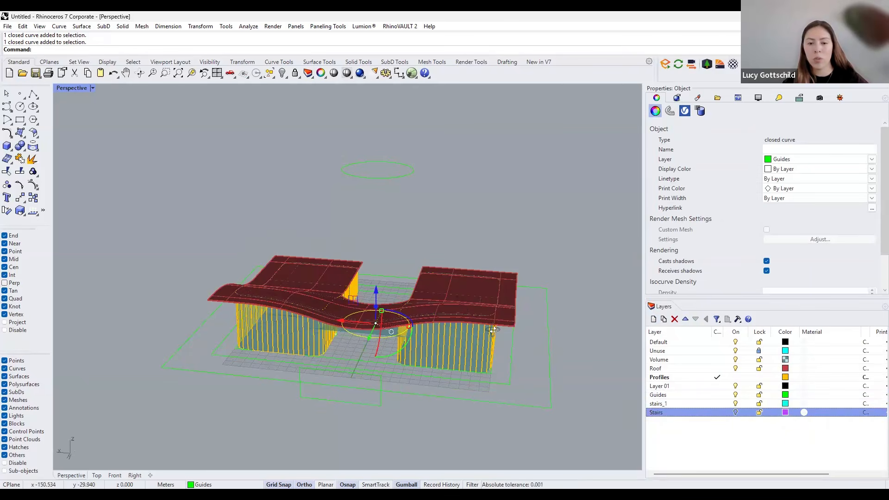
mouse_move(492, 329)
right_mouse_down()
mouse_move(491, 321)
mouse_move(485, 333)
right_mouse_up()
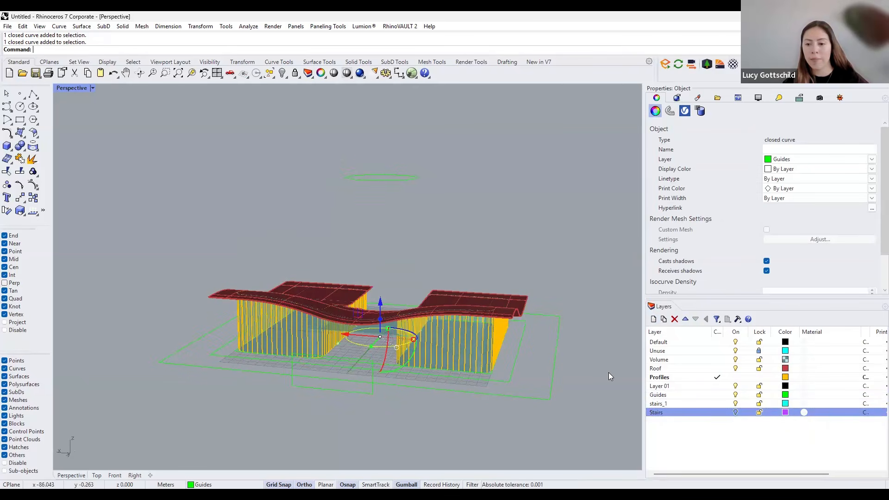
Move the projected circle to the stairs_1 layer and hide the Stairs and Guides layers.
left_click(735, 394)
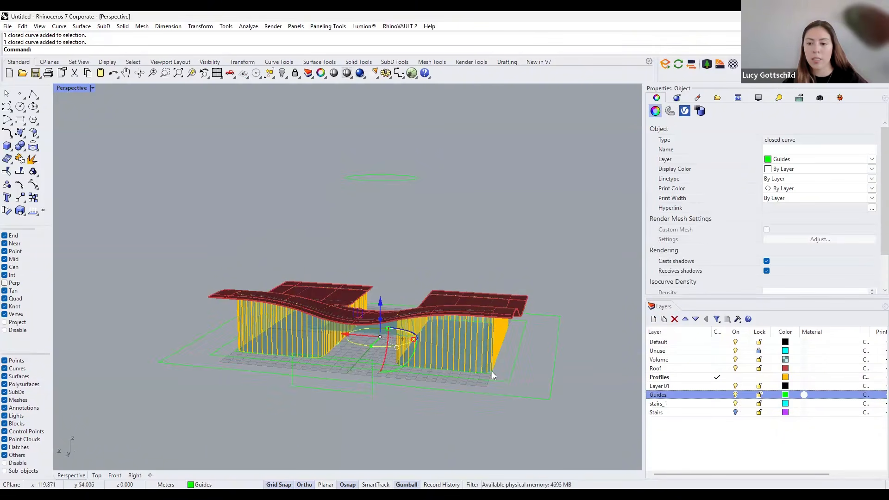
right_click(718, 404)
left_click(760, 364)
left_click(519, 277)
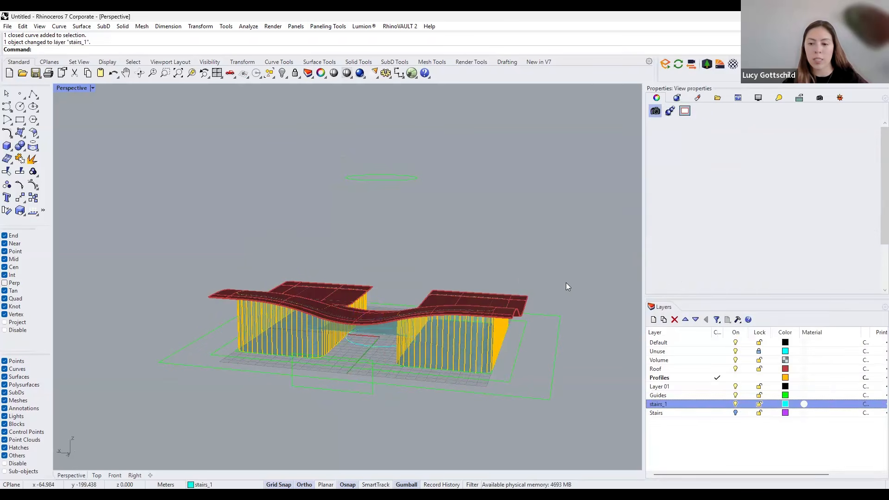
left_click(735, 395)
Move the projected circle along the Y axis in plan so that its centre lies at y 18.
right_click_drag(504, 264, 336, 333)
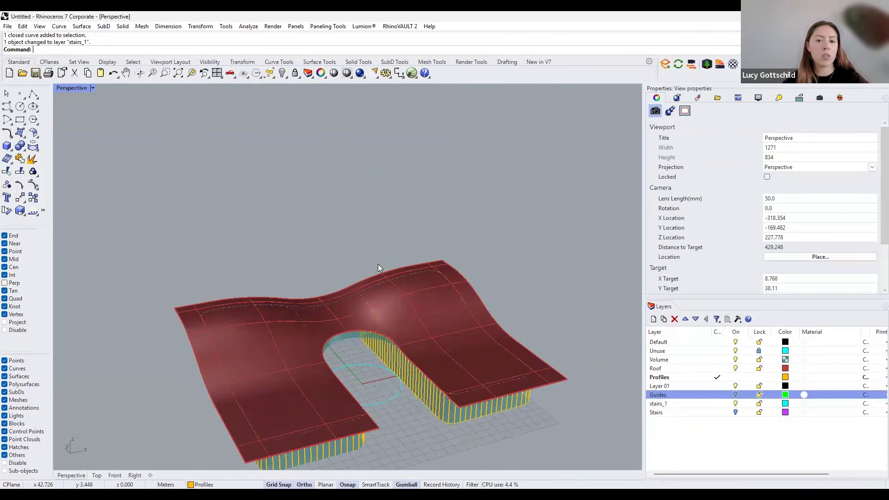
left_click_drag(395, 295, 391, 241)
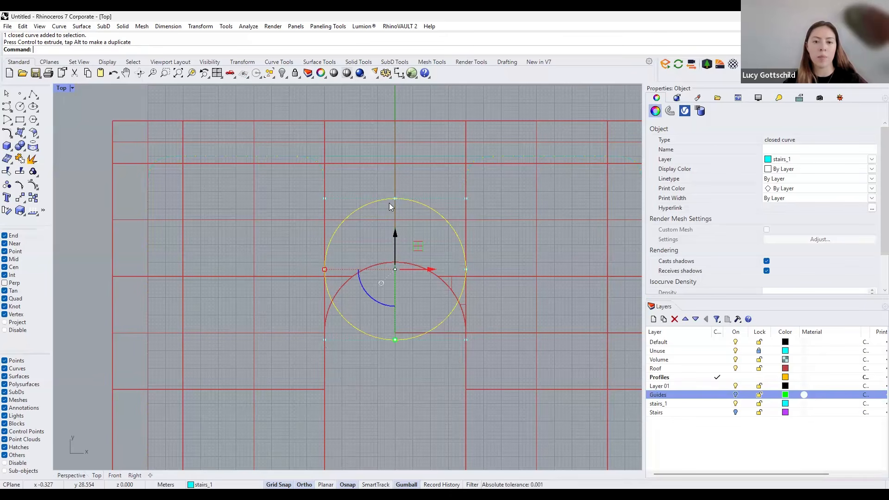
double_click(62, 88)
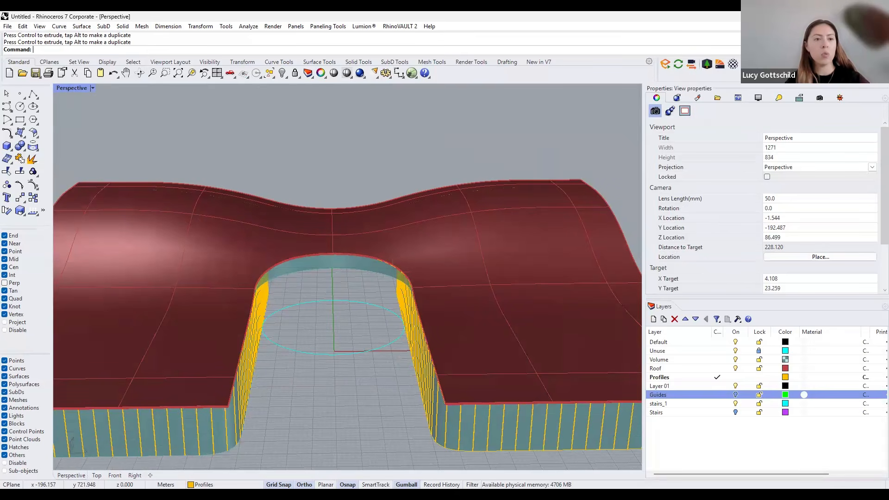
Open the stair calculation notes and place a point at the circle's centre on the stairs_1 layer.
type("Notes")
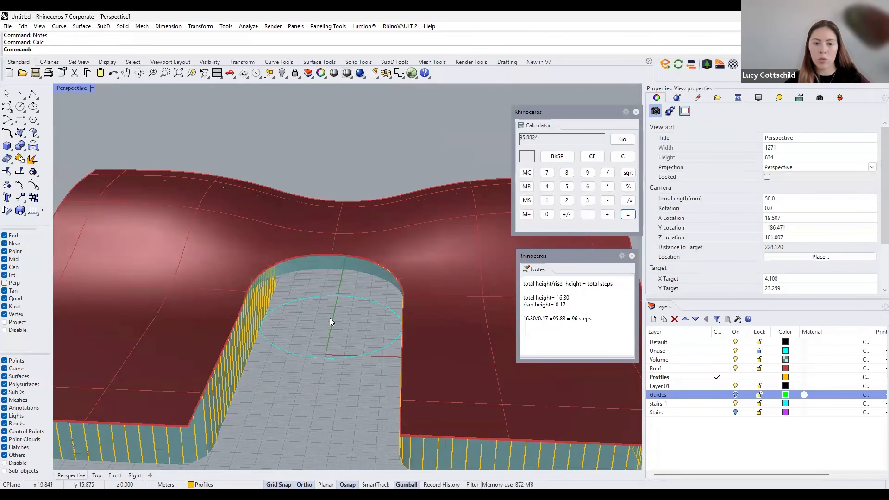
scroll(338, 320, "up", 4)
right_click_drag(338, 320, 378, 296)
right_click_drag(190, 185, 180, 191)
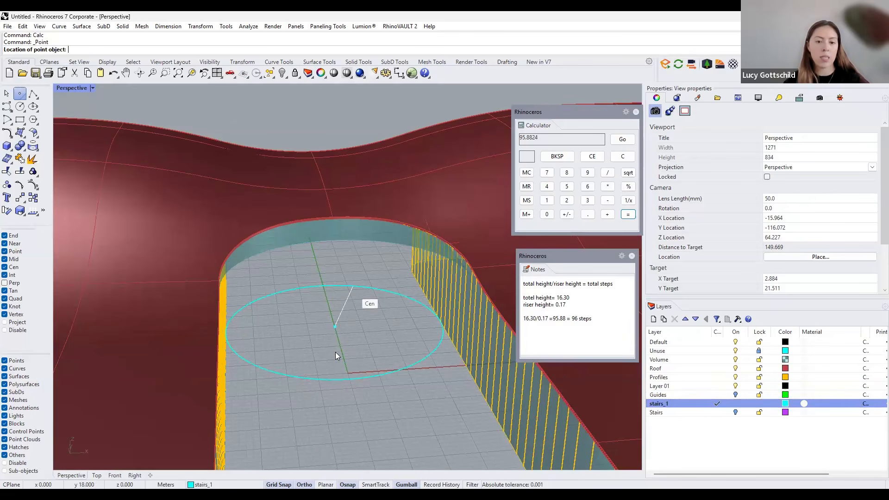
left_click(337, 351)
Draw a vertical line upwards from the point at the circle's centre.
right_click_drag(387, 327, 355, 297)
scroll(363, 316, "up", 4)
scroll(358, 293, "down", 2)
type("Line")
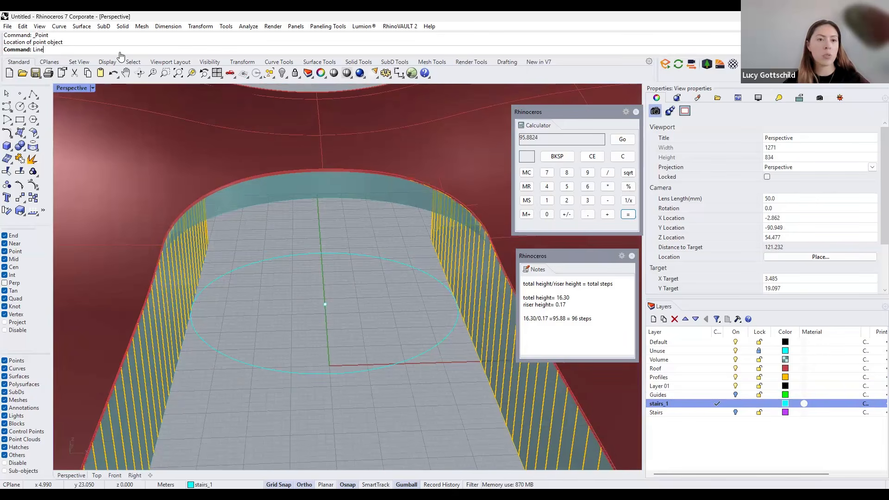
key("Return")
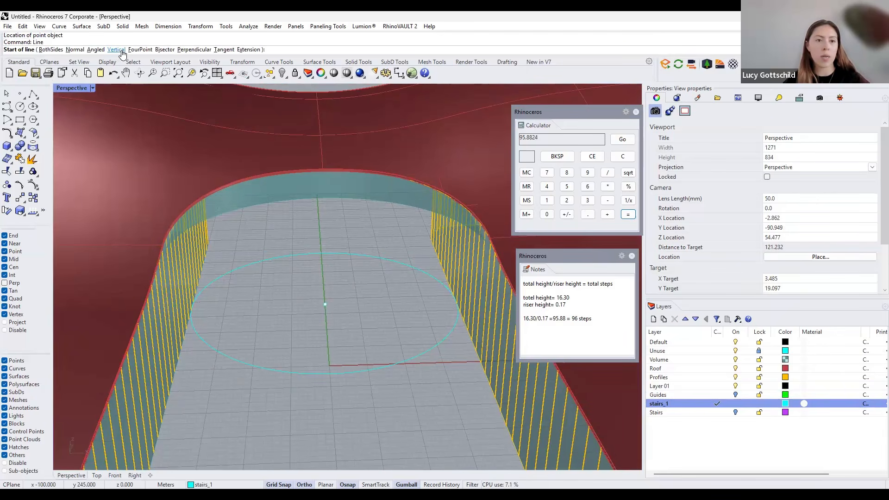
left_click(116, 50)
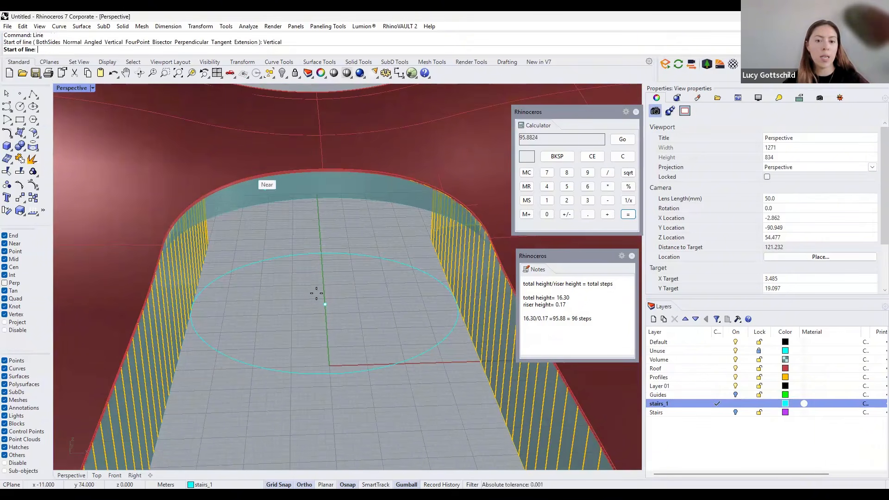
left_click(325, 304)
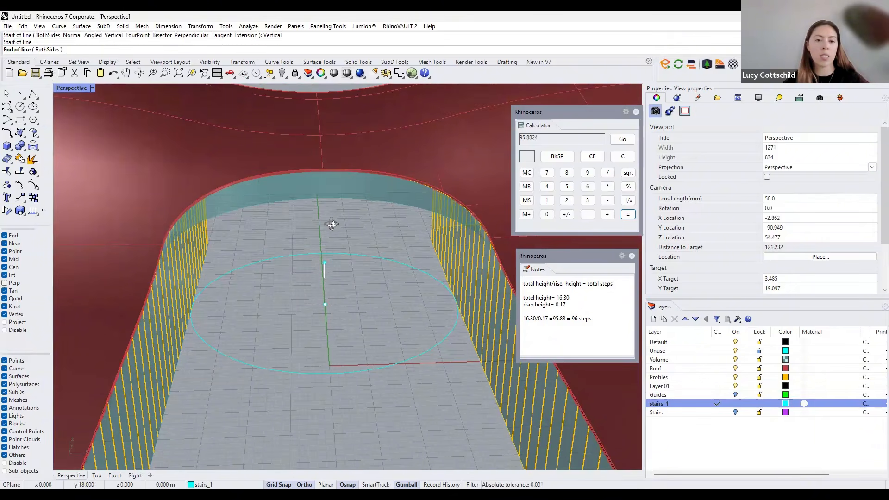
right_click_drag(322, 189, 341, 256)
left_click(334, 199)
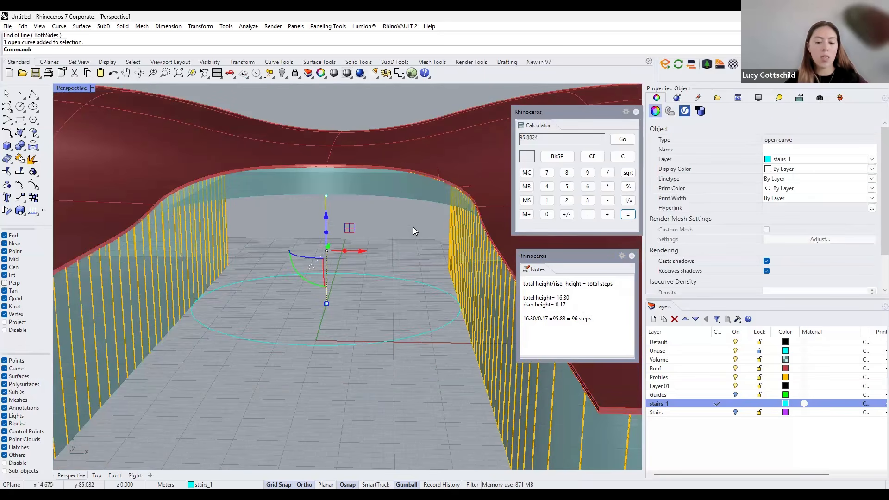
Measure the length of the vertical line at the circle's centre.
type("Length")
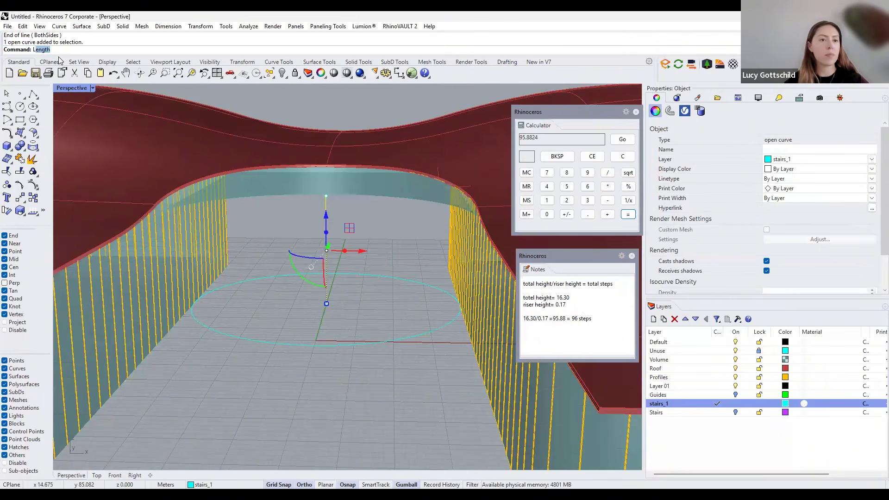
type("ength")
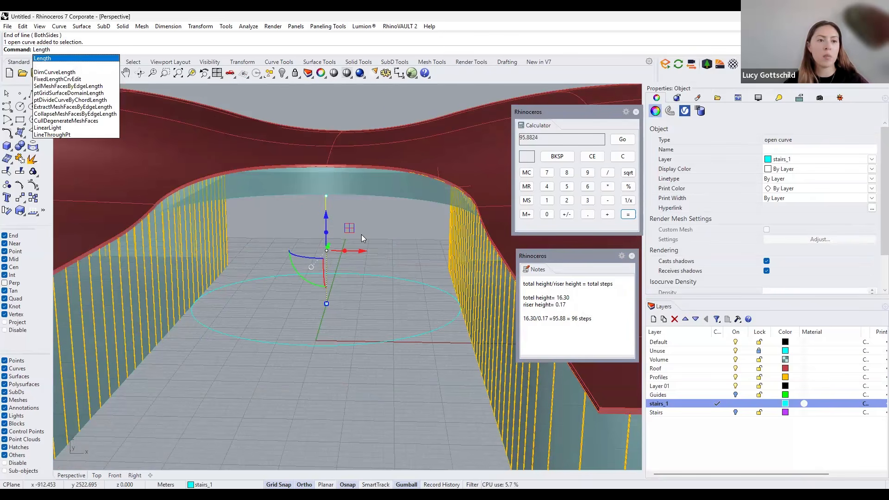
key("Return")
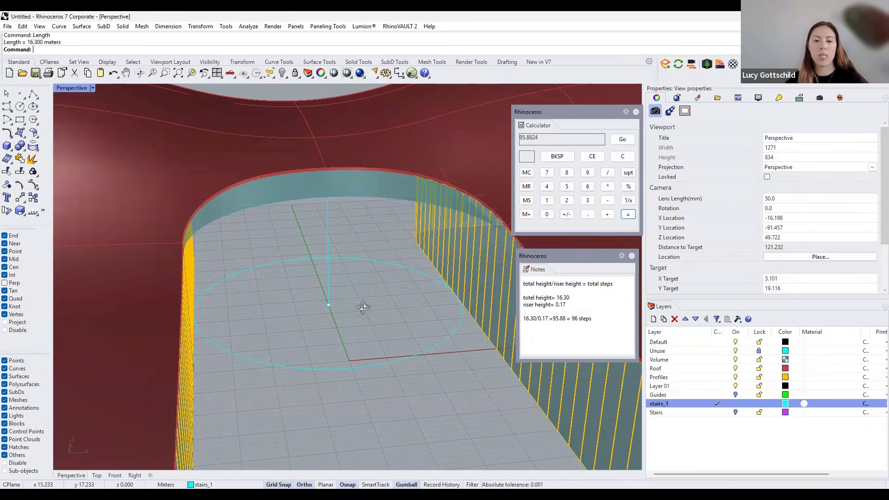
Divide the circle into 96 segments, marking the divisions with points.
right_click_drag(364, 308, 382, 255)
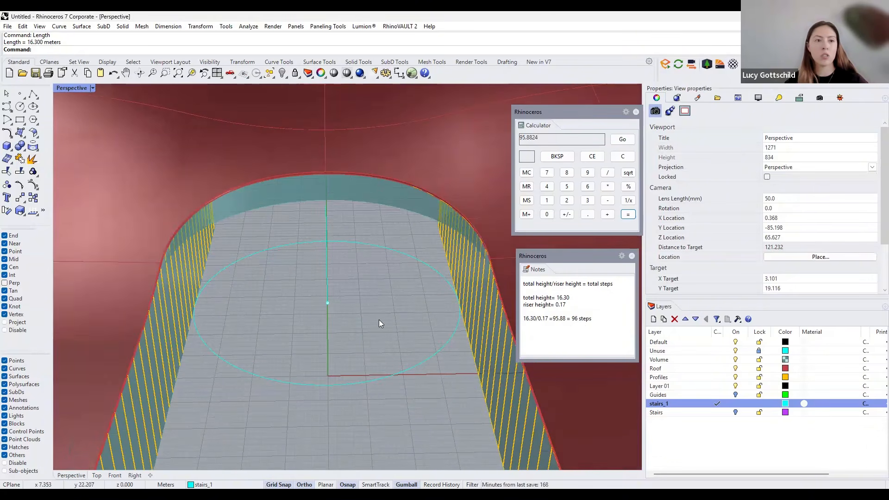
left_click(458, 303)
right_click_drag(410, 301, 436, 293)
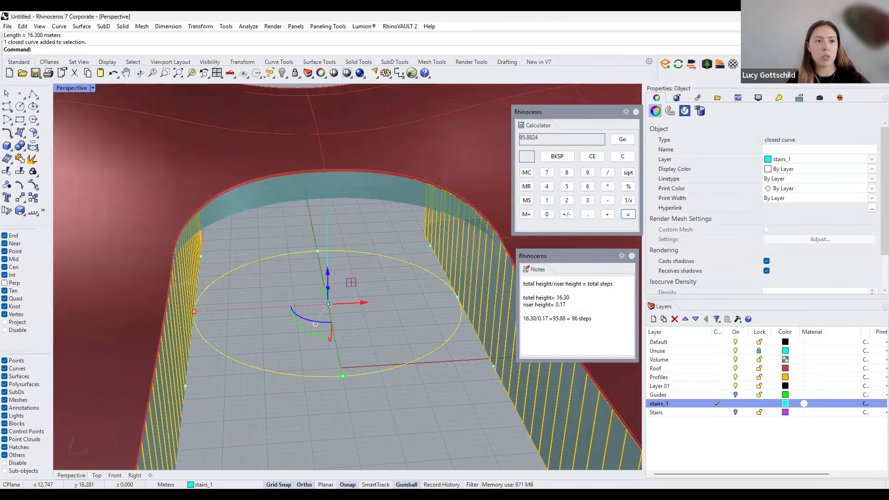
type("Circle")
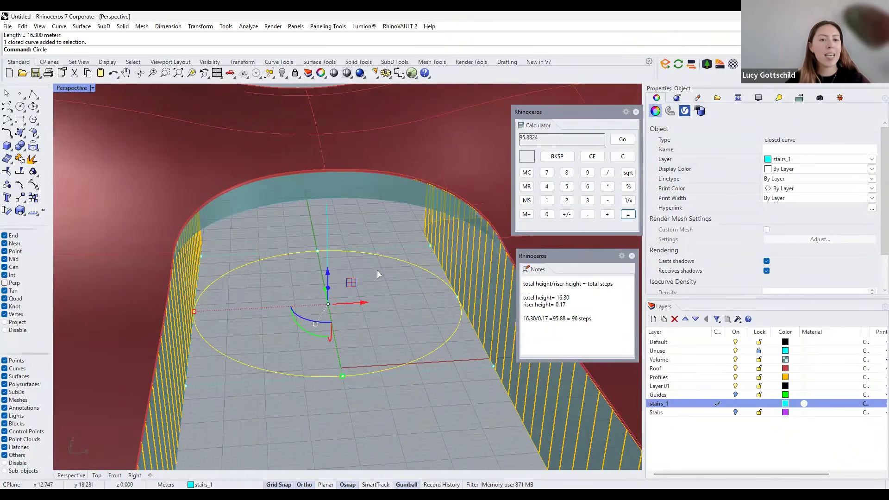
type("Divide")
key("Return")
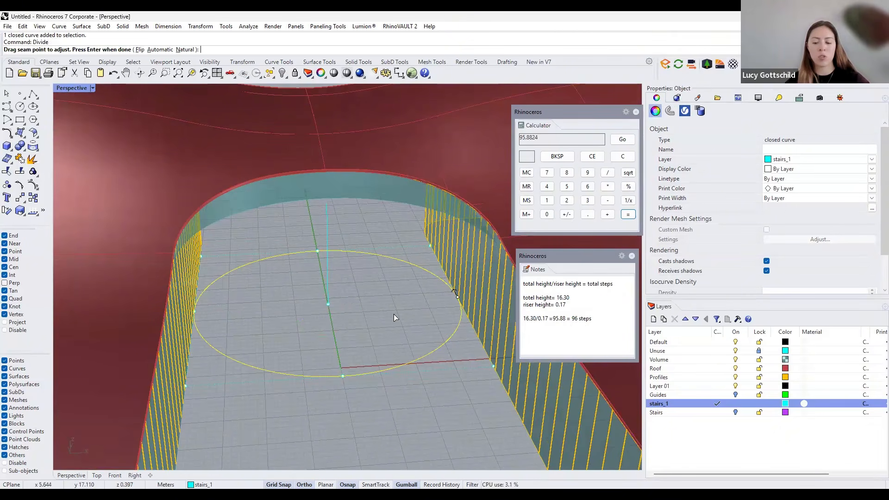
key("Return")
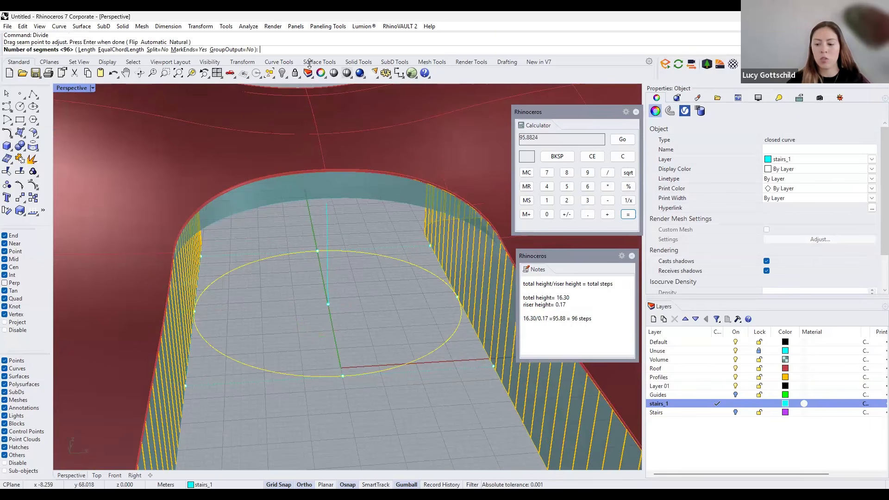
type("9")
type("6")
key("Return")
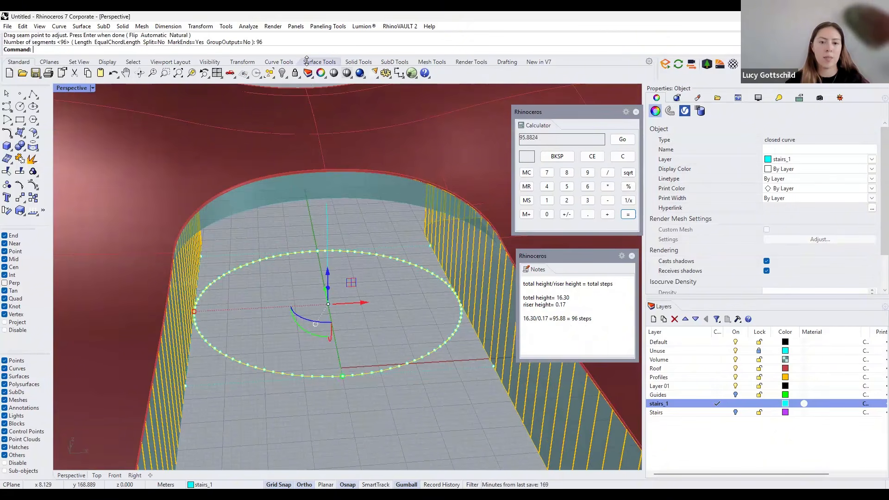
key("Escape")
Offset the divided circle inwards by a distance of 3 m.
right_click_drag(316, 264, 245, 316)
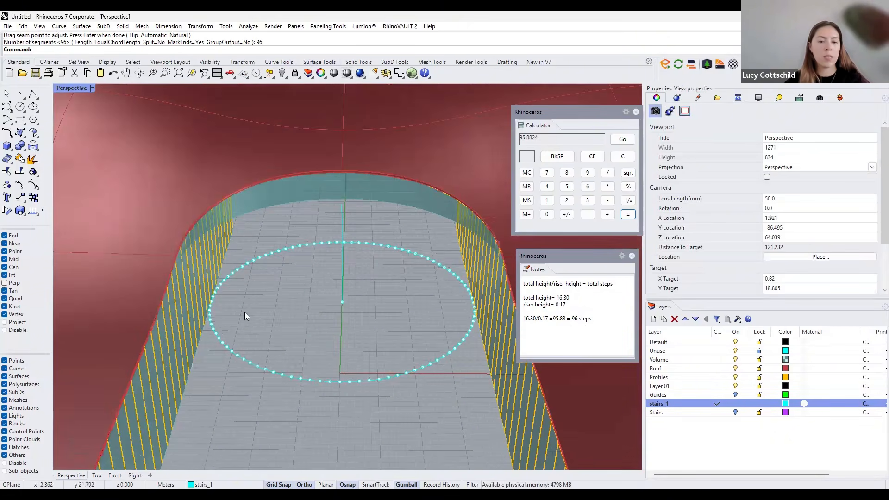
scroll(211, 363, "up", 3)
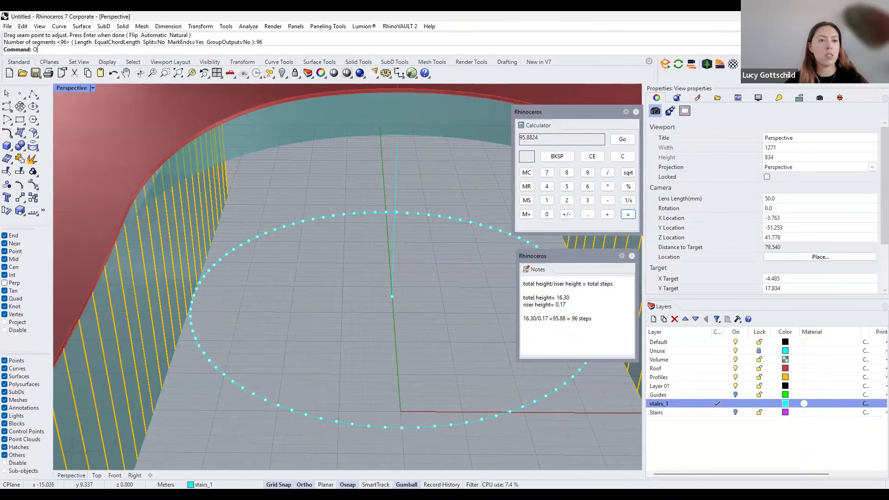
type("O")
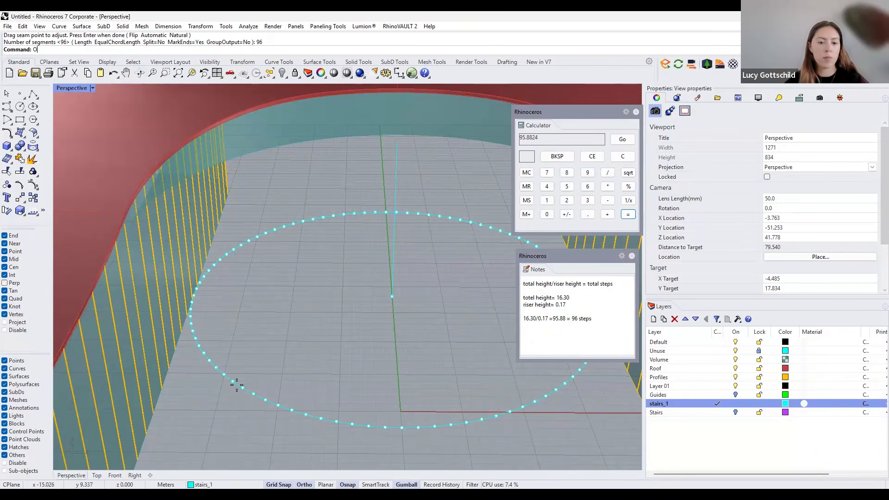
key("Return")
left_click(225, 375)
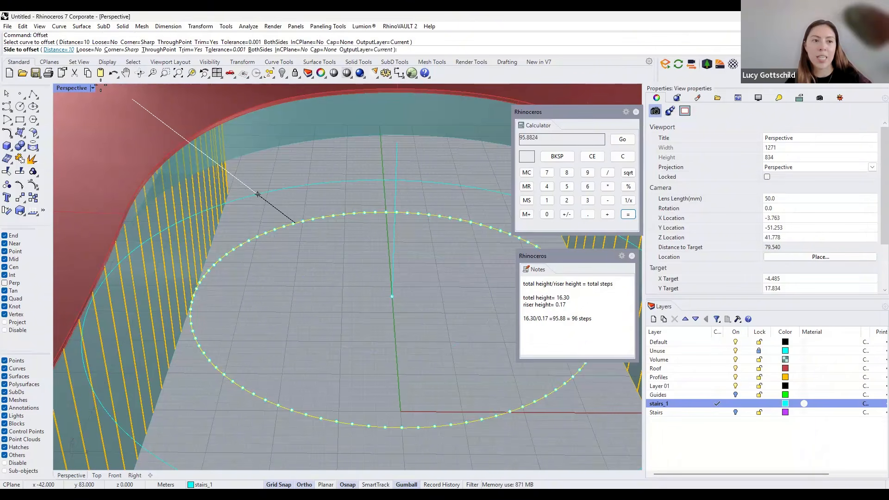
type("d")
key("Return")
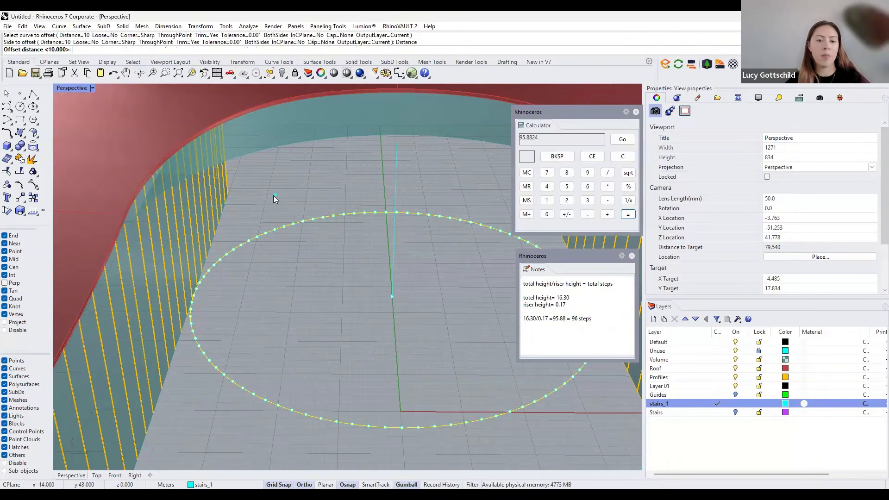
type("3")
key("Return")
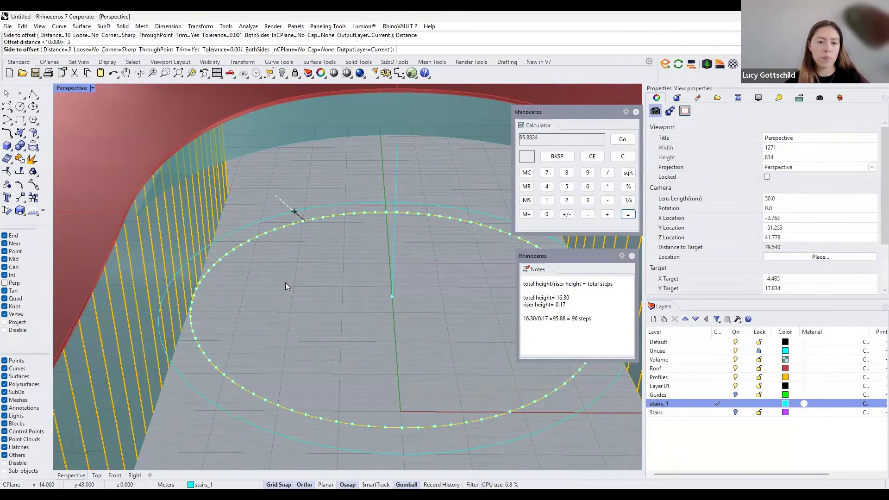
left_click(267, 321)
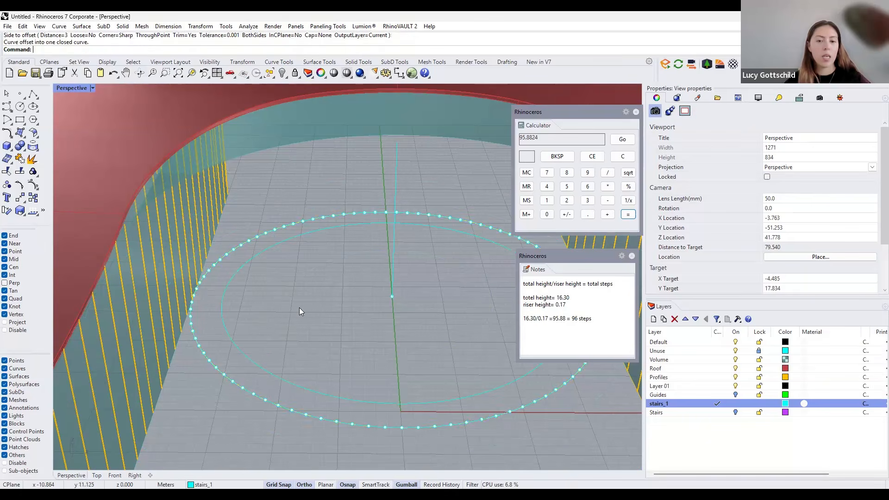
Draw a polyline from the circle's centre to a division point on the outer circle.
right_click_drag(311, 312, 268, 287)
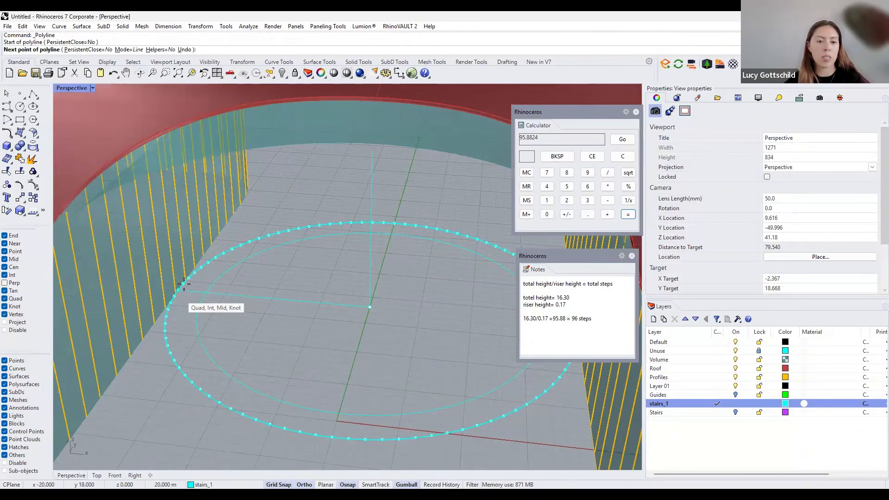
scroll(184, 283, "up", 3)
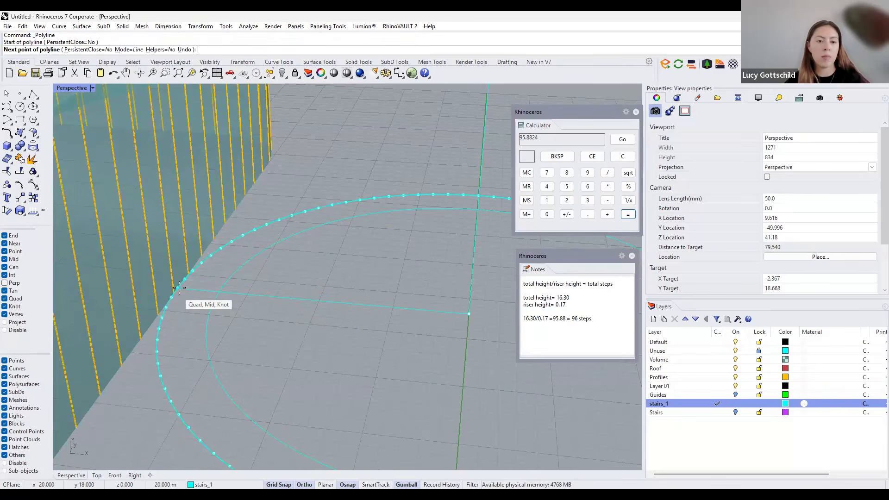
left_click(332, 296)
key("Return")
Draw a second polyline from the circle's centre to the adjacent division point, forming a narrow wedge.
scroll(426, 307, "down", 4)
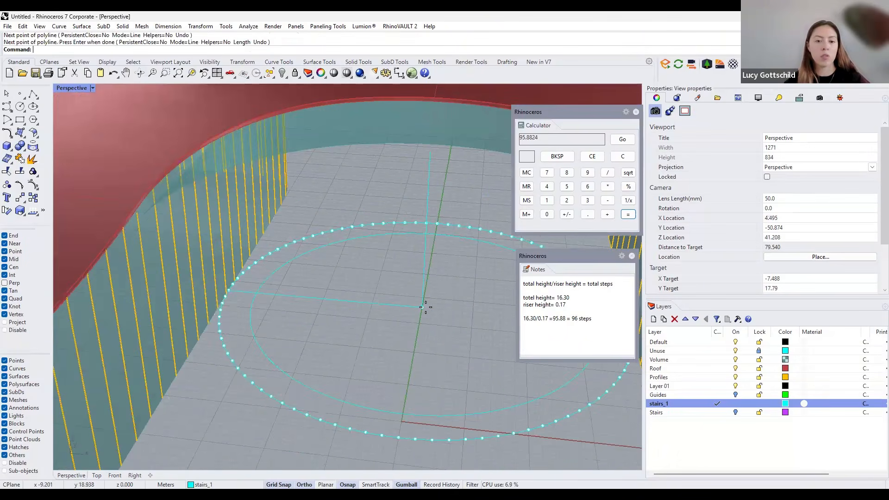
key("Return")
scroll(184, 291, "up", 2)
scroll(179, 296, "up", 6)
left_click(179, 296)
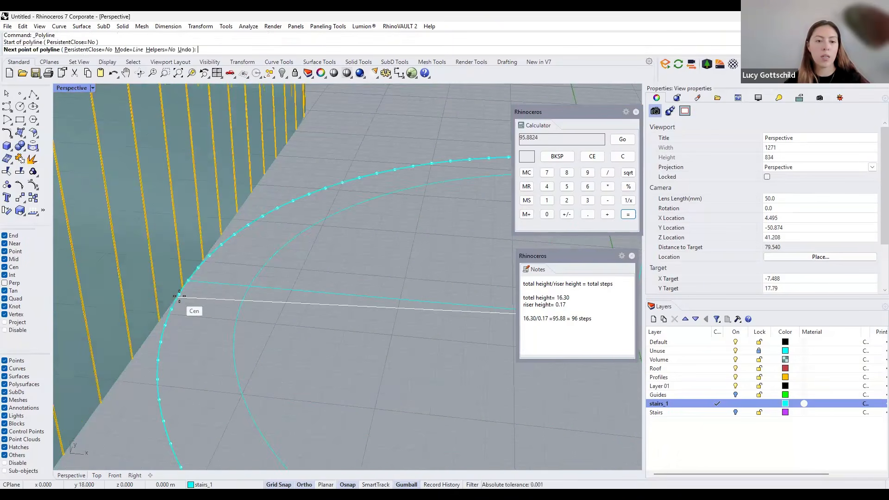
left_click(236, 291)
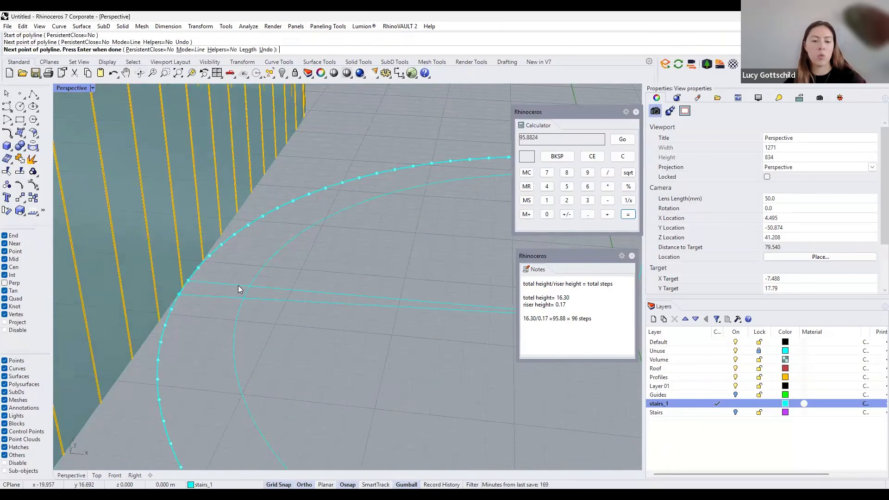
key("Return")
Create a tread surface with CurveBoolean from the region enclosed by the two circles and the two radial lines.
scroll(296, 325, "down", 2)
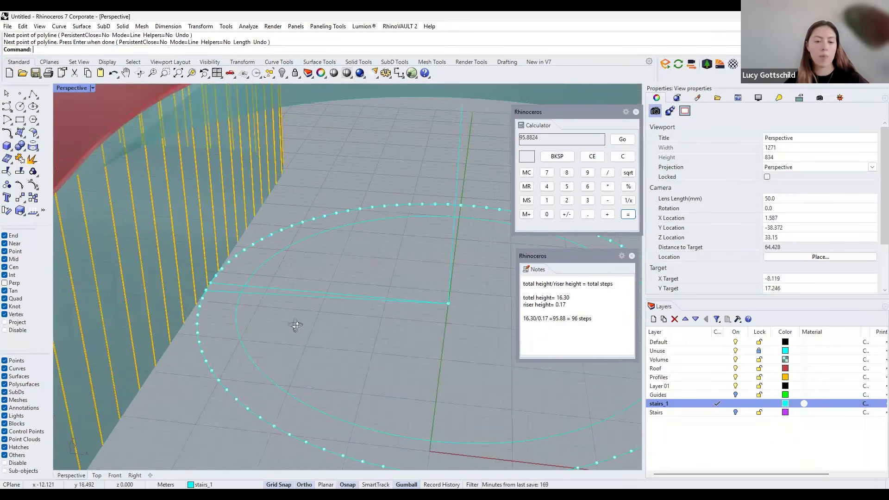
right_click_drag(299, 305, 278, 313)
type("CurveBoolean")
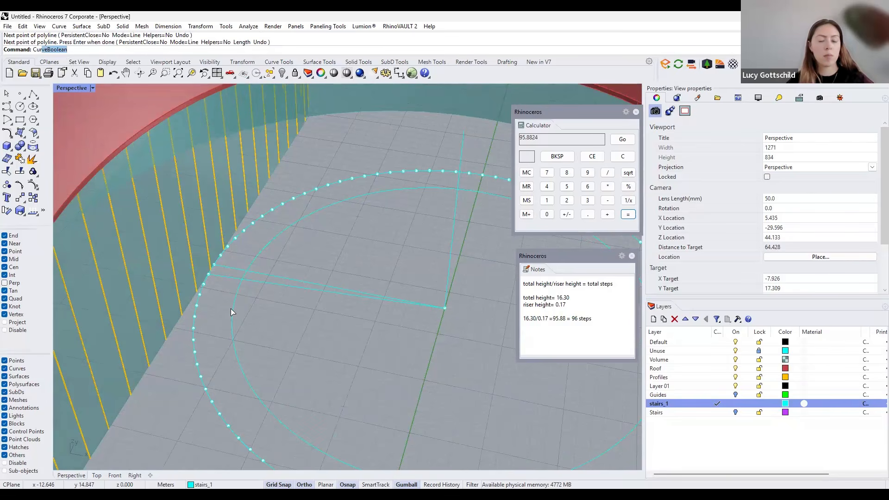
right_click_drag(230, 308, 264, 260)
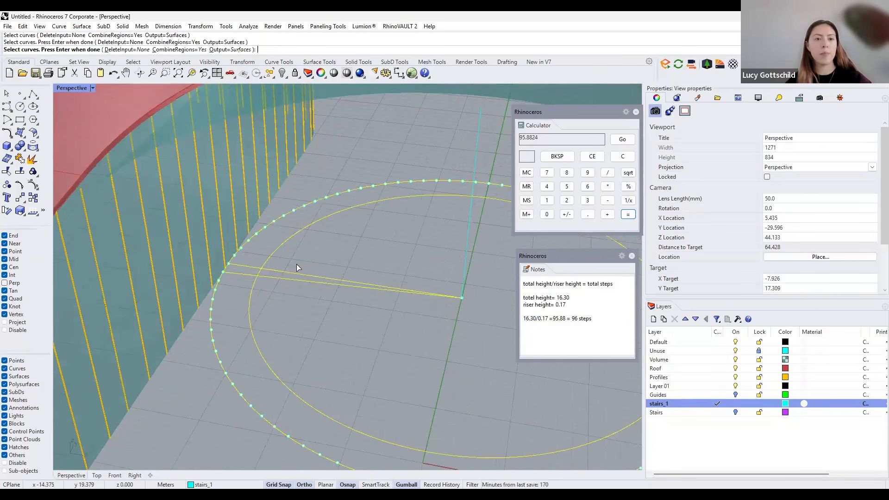
key("Return")
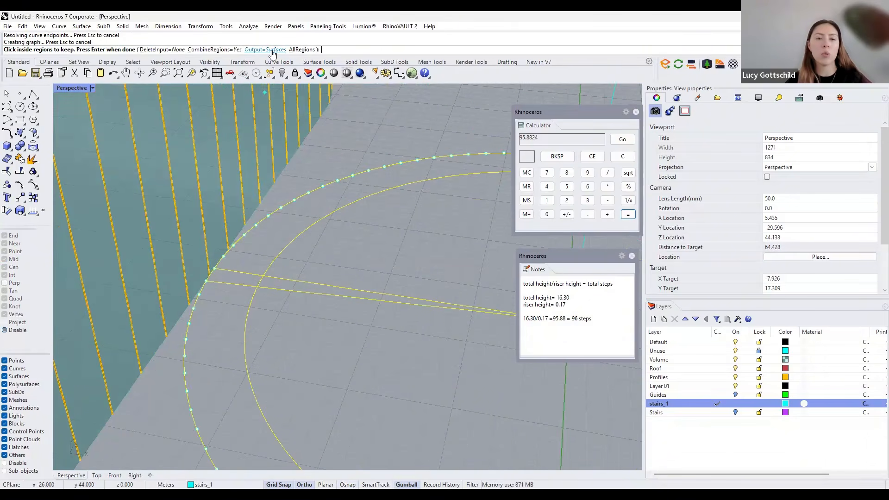
scroll(239, 276, "up", 2)
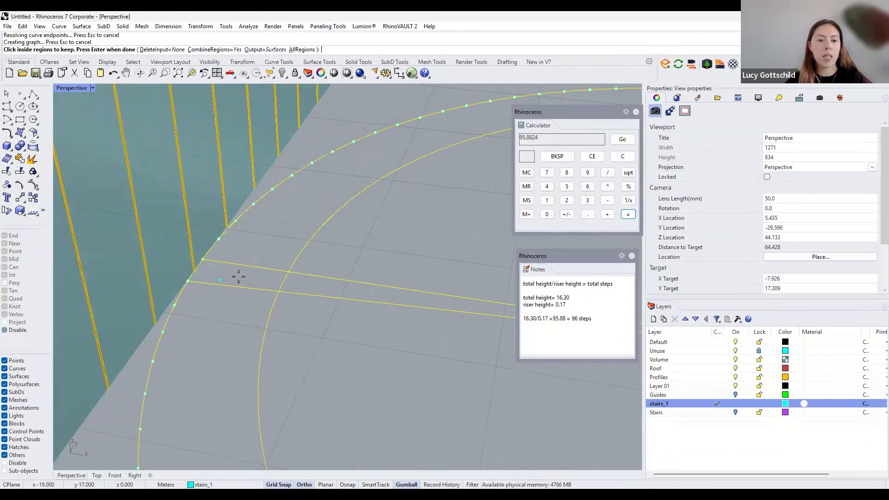
scroll(241, 276, "up", 2)
left_click(240, 275)
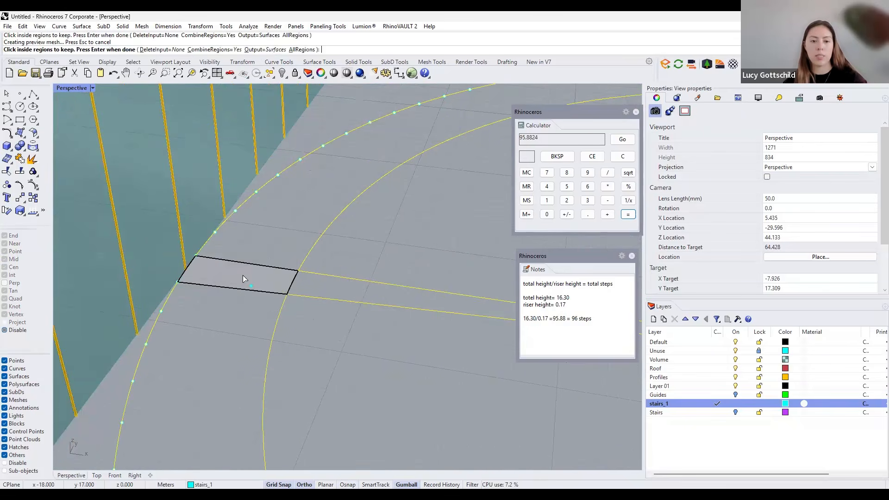
key("Return")
right_click_drag(267, 263, 344, 252)
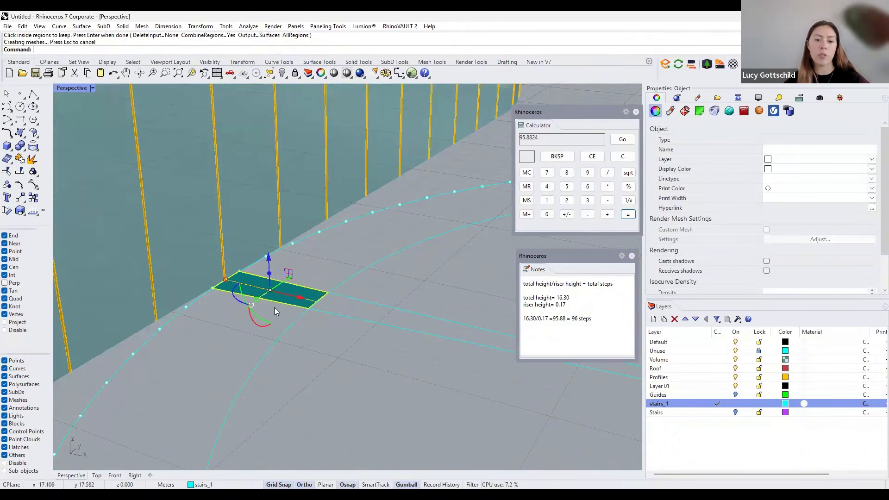
key("Escape")
Extrude the tread surface upwards by the riser height of 0.17 m.
mouse_move(300, 288)
right_mouse_down()
mouse_move(285, 291)
mouse_move(286, 283)
right_mouse_up()
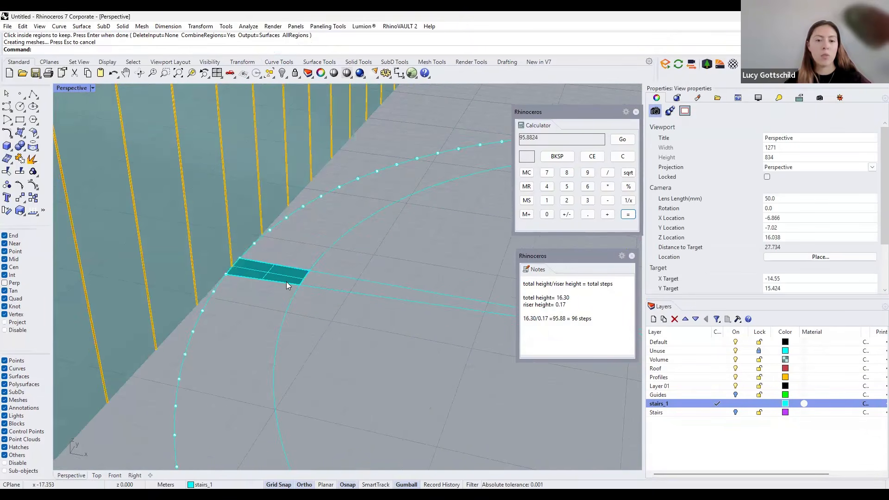
left_click(280, 267)
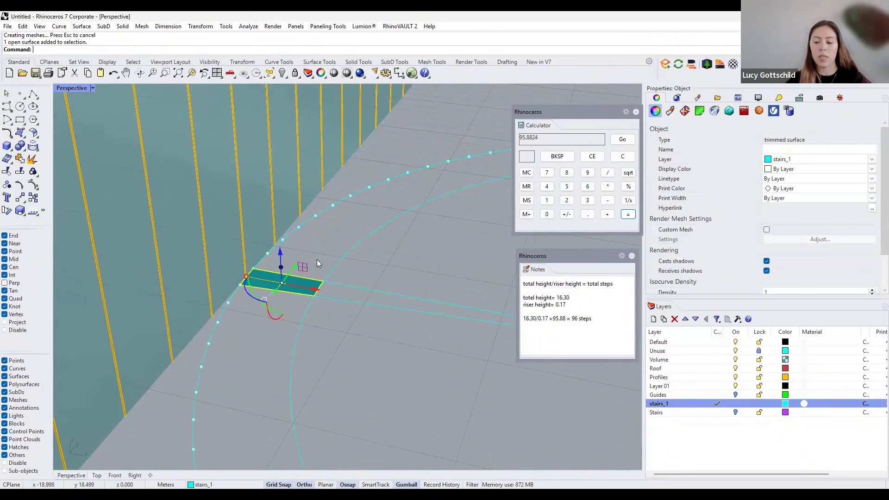
left_click(281, 267)
type("0.")
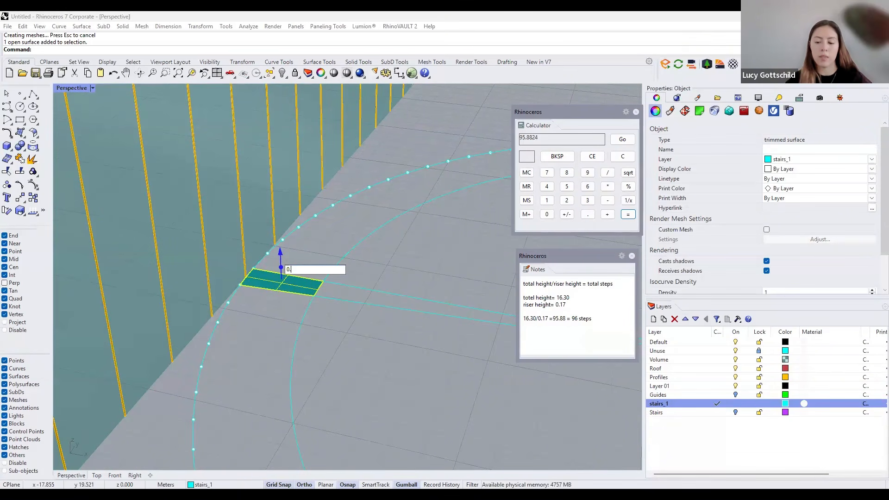
type("17")
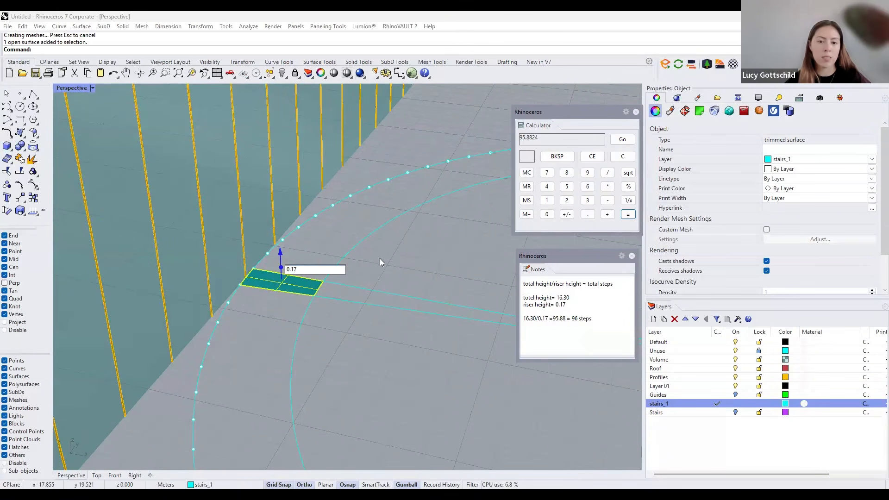
key("Return")
Start a helix with its axis running from the circle's centre to the upper end of the vertical height line.
scroll(294, 288, "down", 8)
right_click_drag(294, 288, 340, 292)
scroll(219, 285, "up", 4)
scroll(364, 293, "down", 8)
scroll(329, 289, "up", 6)
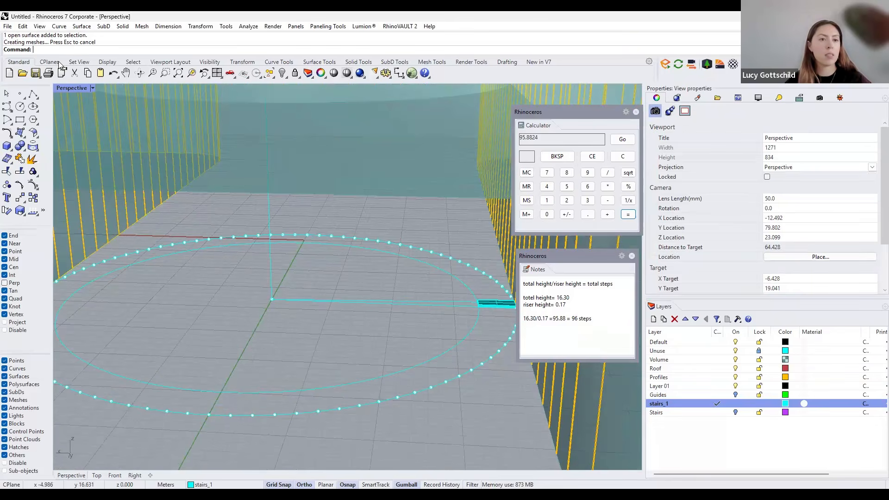
type("Helix")
key("Return")
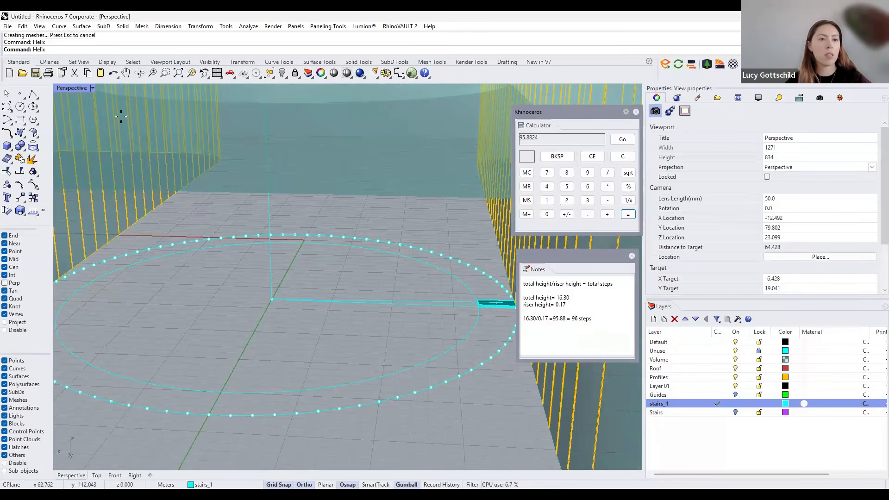
left_click(272, 300)
scroll(288, 267, "down", 2)
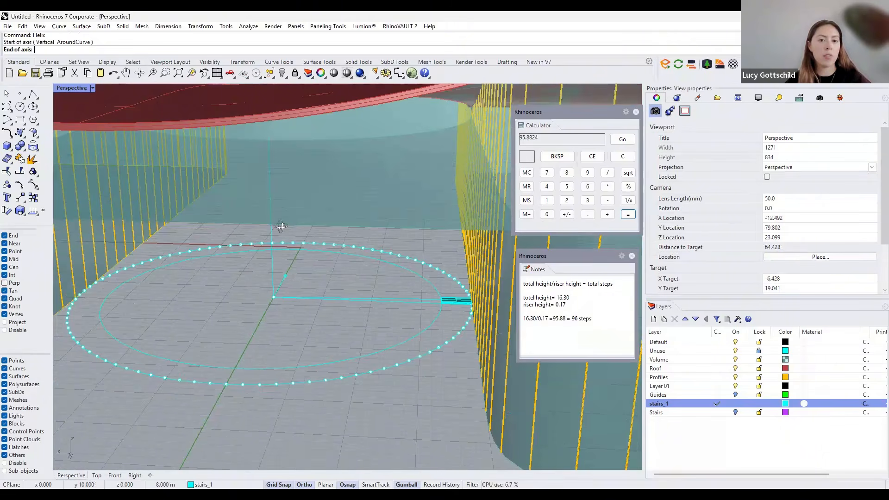
right_click_drag(280, 229, 193, 235)
left_click(276, 161)
right_click_drag(370, 250, 355, 304)
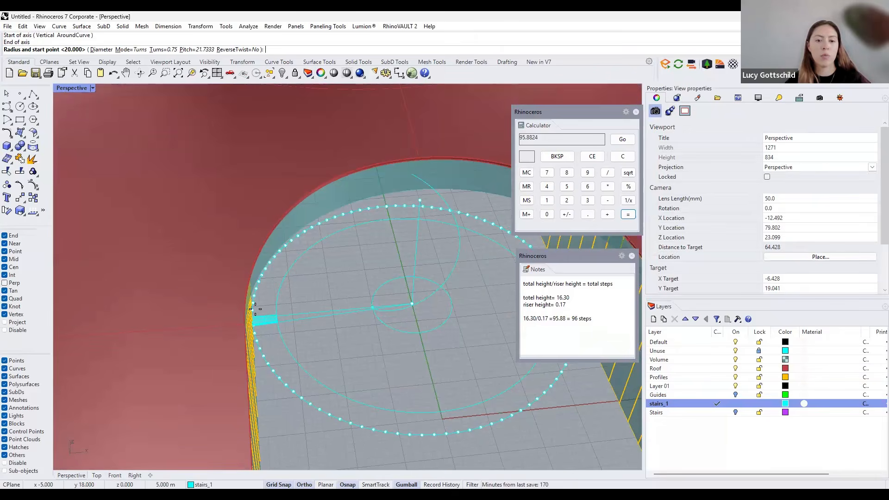
Place the helix's radius and start point at the tread's outer corner on the outer circle, with 0.75 turns.
scroll(208, 273, "up", 5)
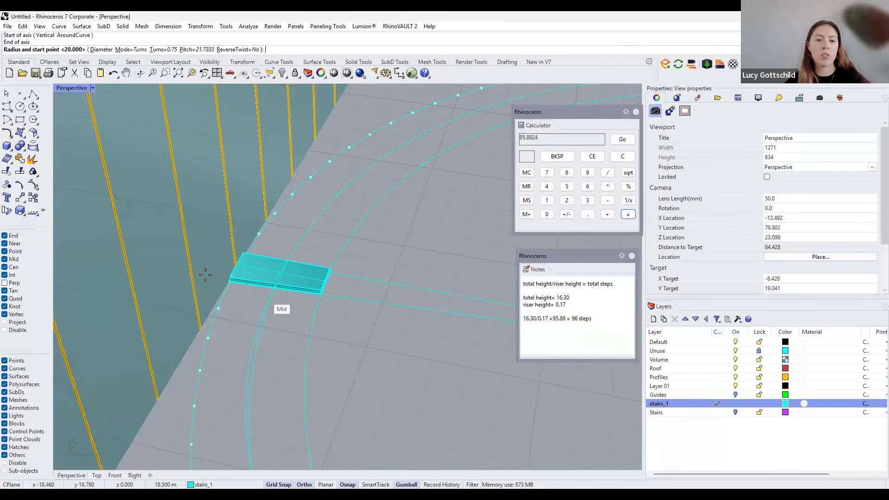
scroll(205, 275, "up", 4)
right_click_drag(229, 313, 226, 291)
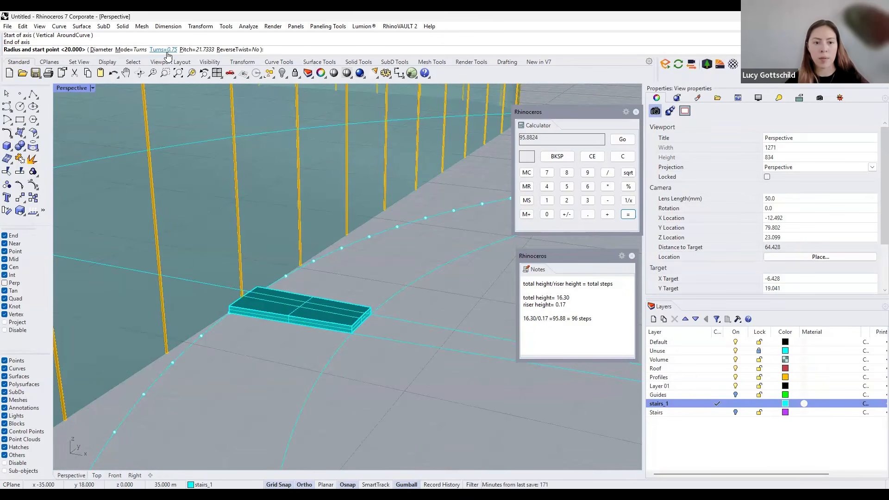
left_click(224, 315)
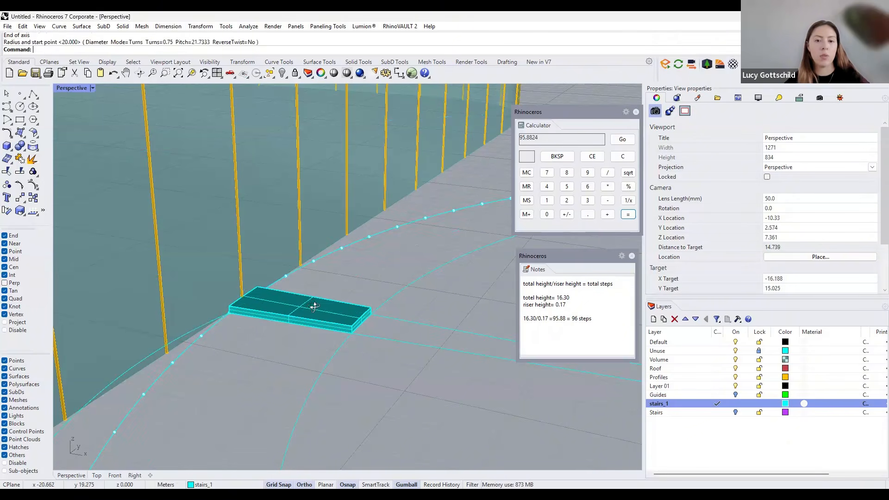
Examine the helix from several angles, checking its start, its upper end and its path between the blocks and the roof.
scroll(314, 304, "down", 15)
right_click_drag(298, 281, 344, 231)
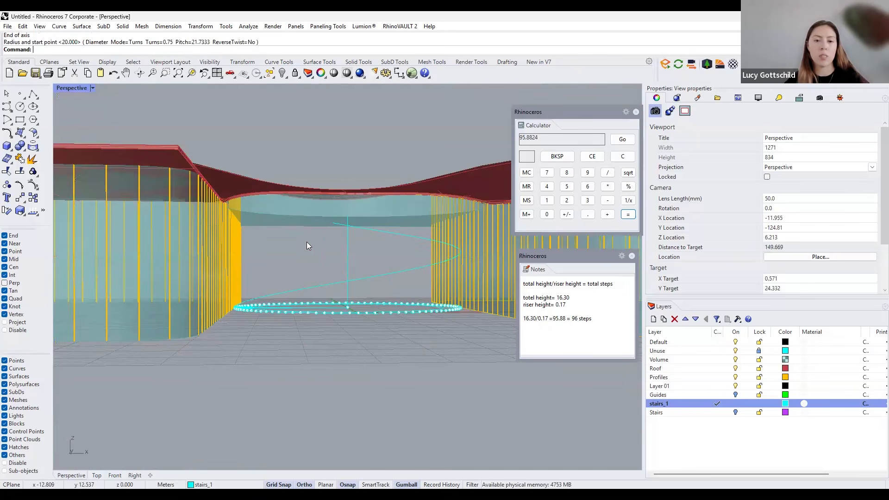
scroll(306, 242, "up", 5)
right_click_drag(297, 251, 202, 373)
right_click_drag(401, 356, 426, 312)
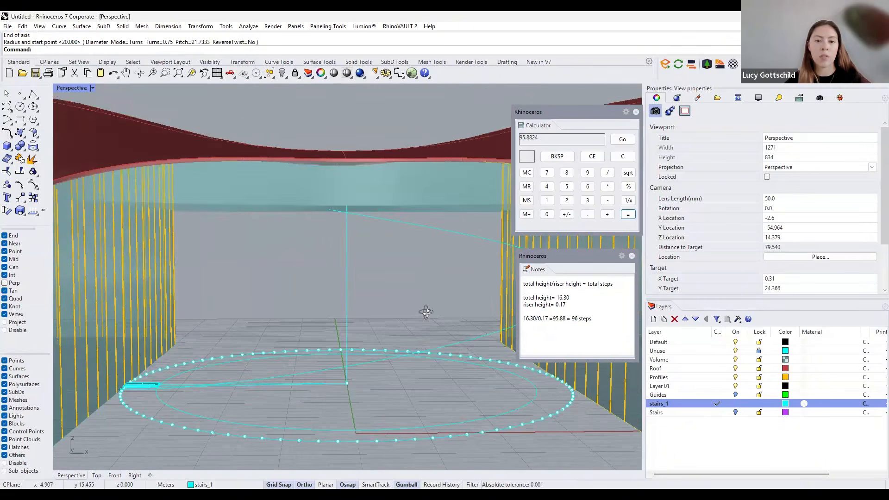
right_click_drag(332, 212, 329, 207)
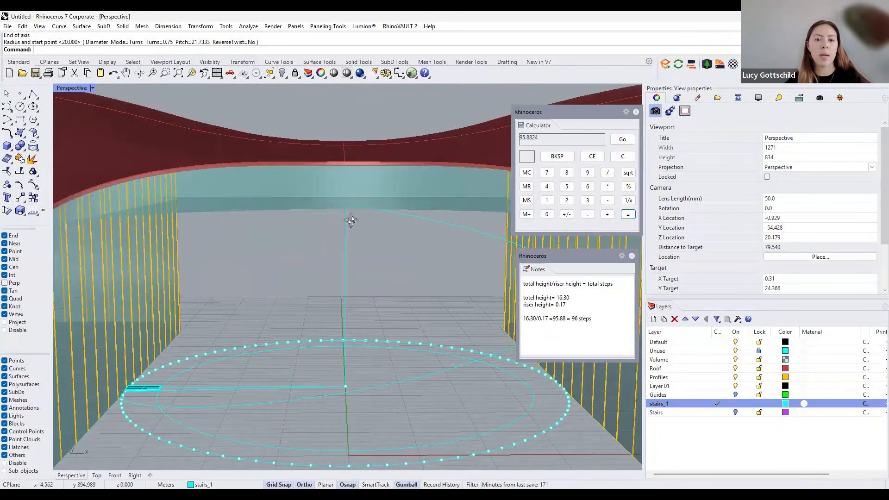
right_click_drag(361, 202, 207, 175)
scroll(206, 175, "down", 2)
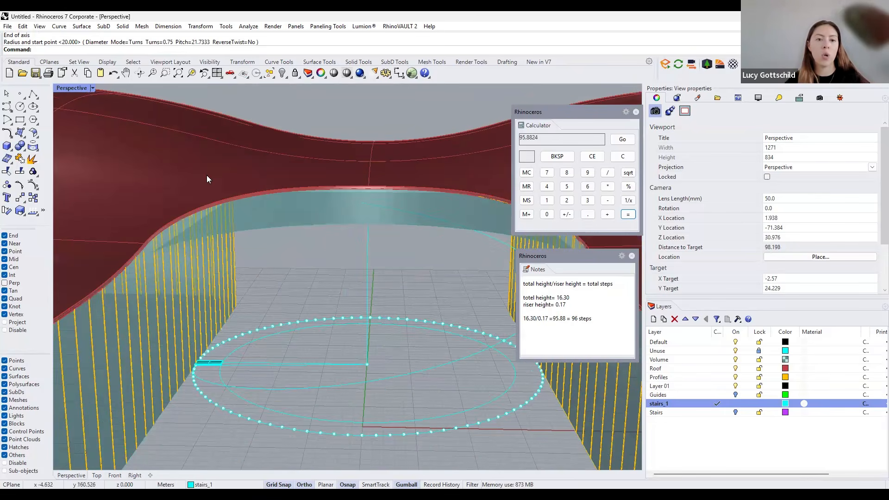
right_click_drag(181, 281, 454, 314)
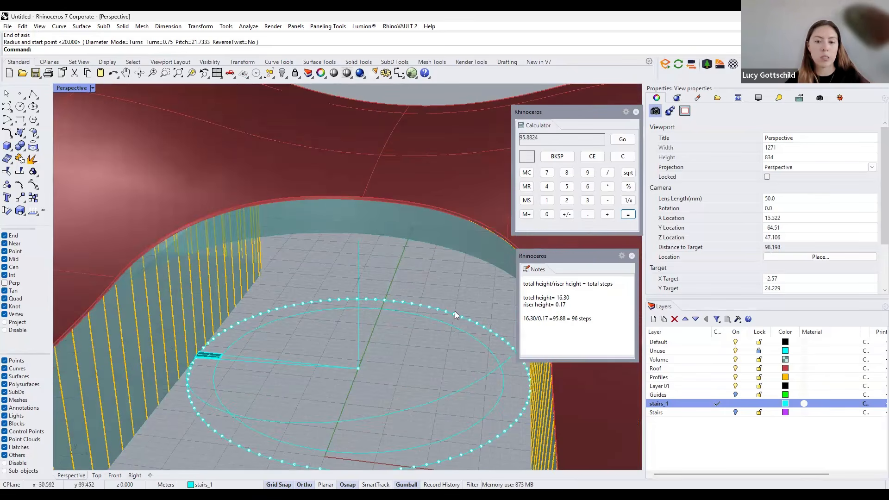
right_click_drag(350, 199, 382, 214)
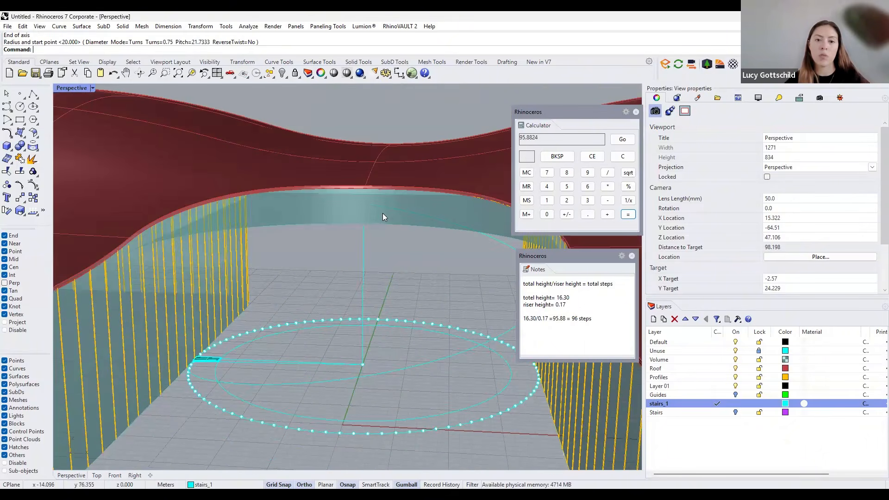
right_click_drag(284, 207, 283, 216)
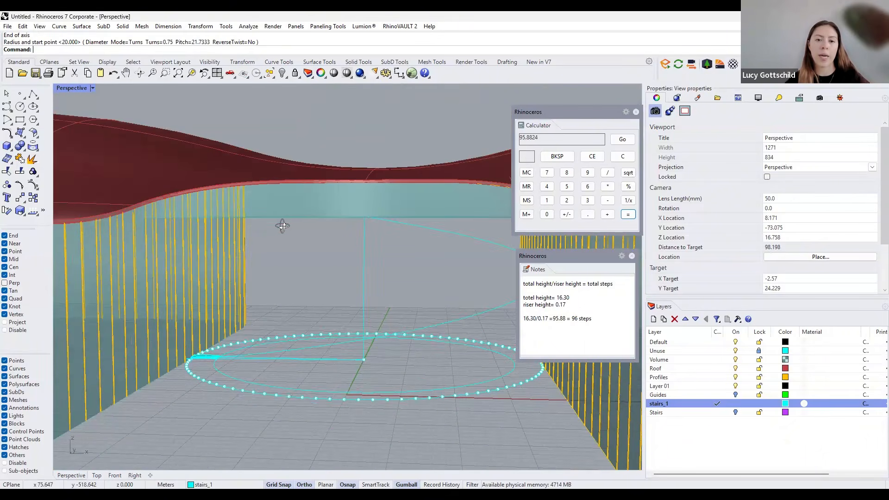
mouse_move(343, 225)
right_mouse_down()
mouse_move(348, 238)
mouse_move(345, 215)
right_mouse_up()
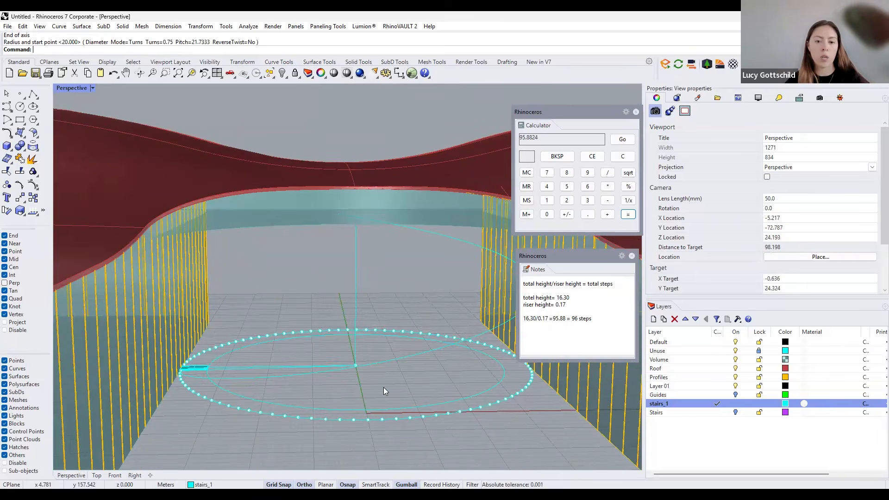
right_click_drag(296, 358, 417, 331, "shift")
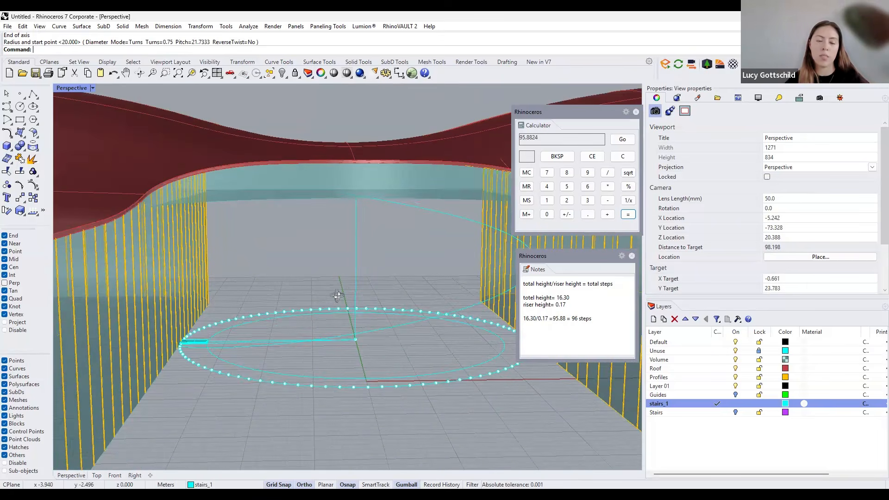
Start a polar array of the tread about the circle's centre with 96 items and a Z offset of 0.17.
mouse_move(324, 305)
right_mouse_down()
mouse_move(262, 322)
mouse_move(314, 316)
right_mouse_up()
scroll(314, 316, "up", 2)
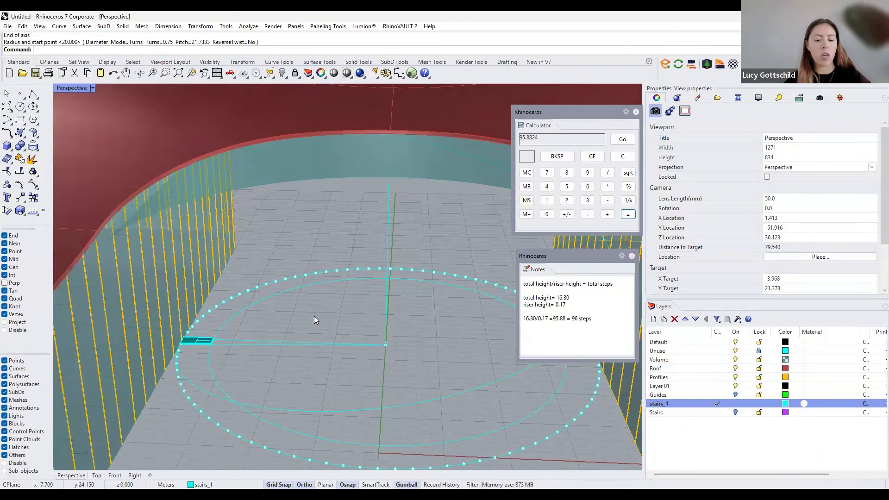
type("arr")
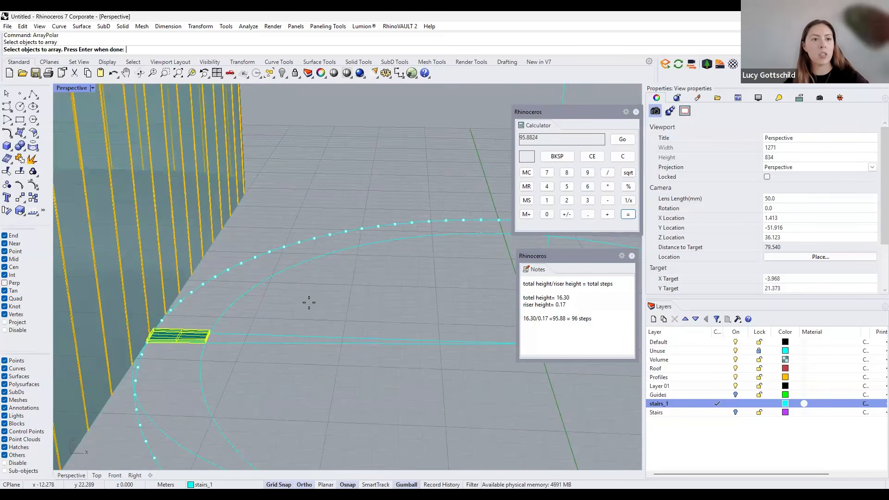
key("Return")
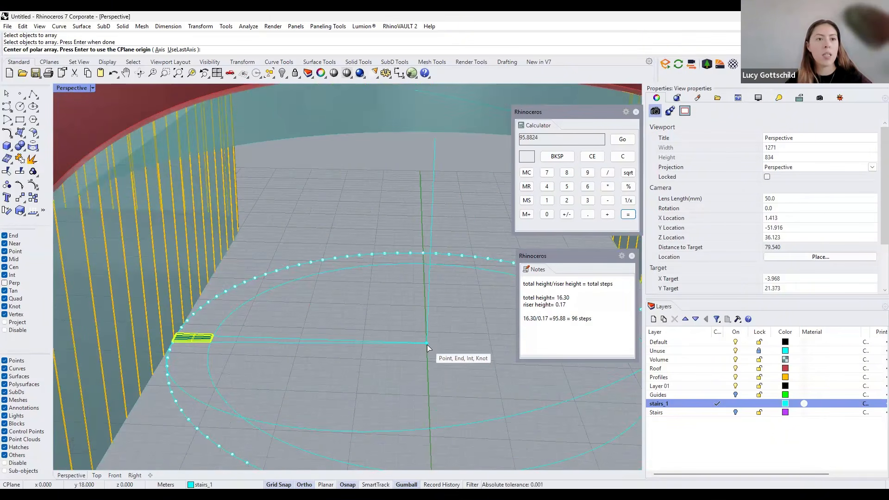
key("Return")
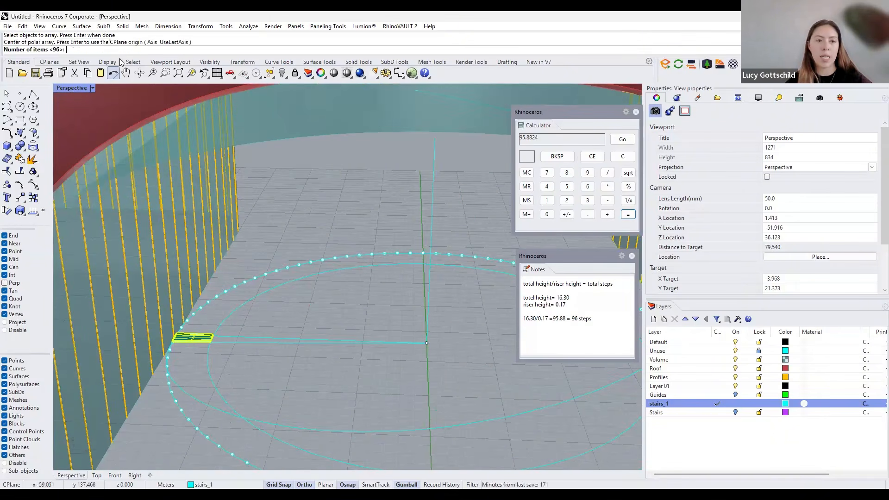
type("96")
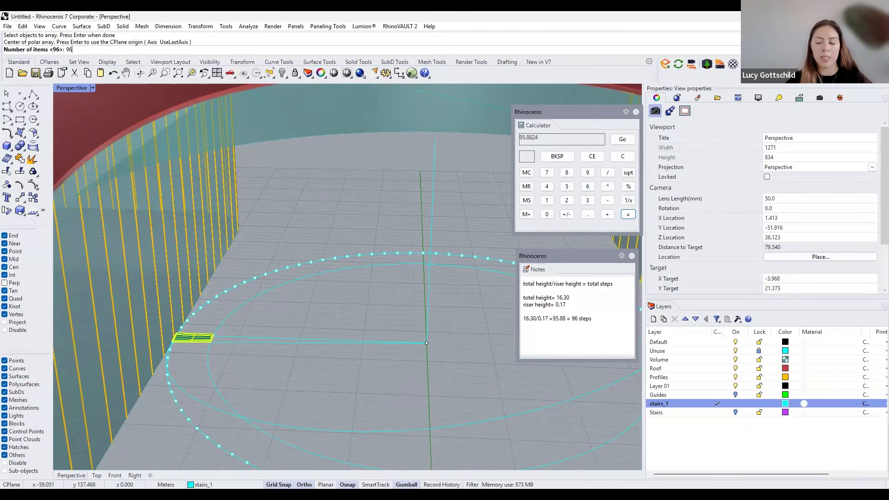
key("Return")
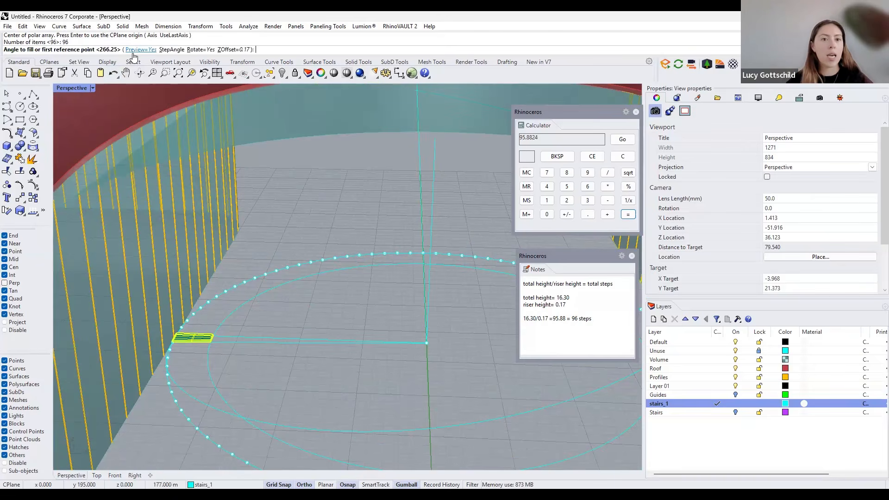
left_click(231, 49)
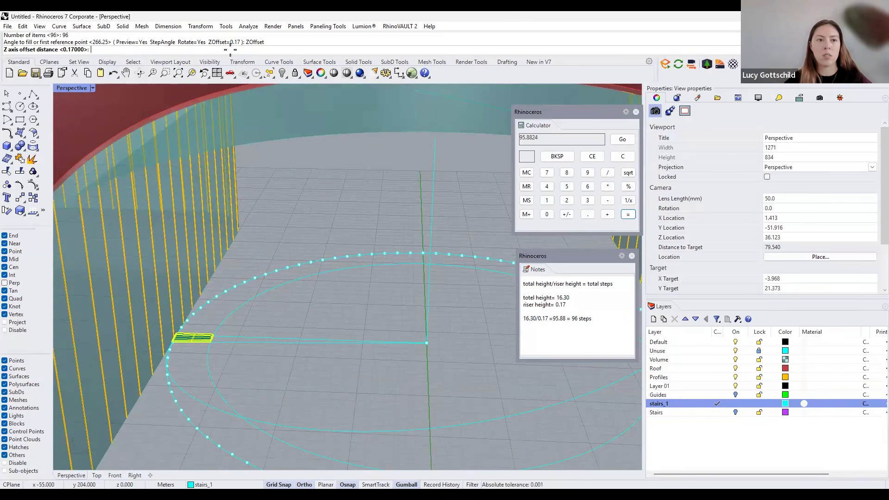
key("Return")
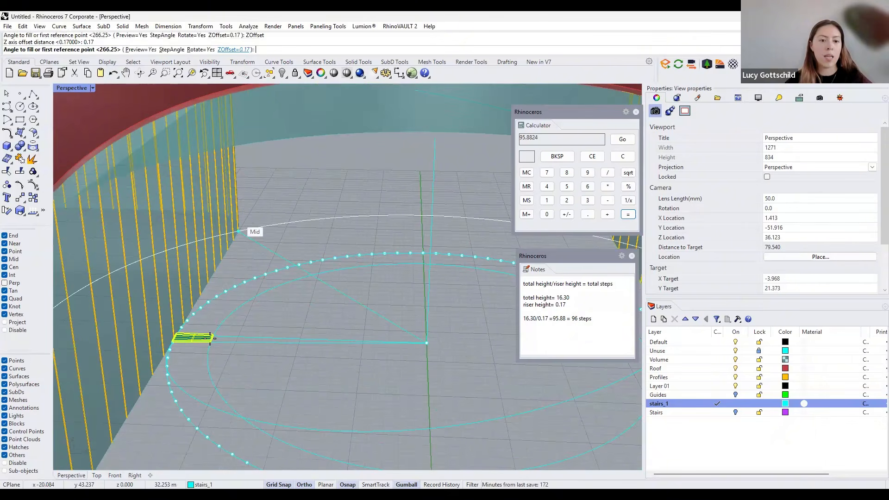
Set the polar array's first reference point at the tread's outer corner where the helix starts.
scroll(258, 355, "down", 4)
right_click_drag(265, 282, 262, 326)
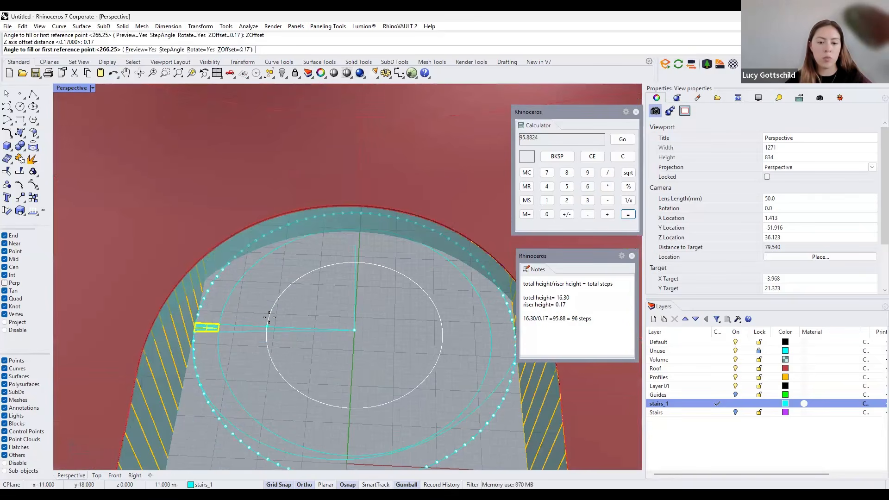
scroll(277, 298, "down", 1)
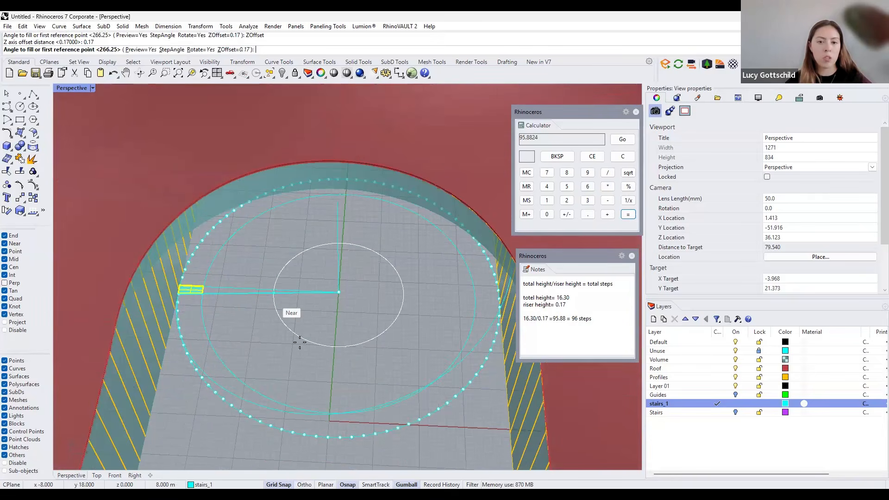
right_click_drag(299, 342, 294, 454)
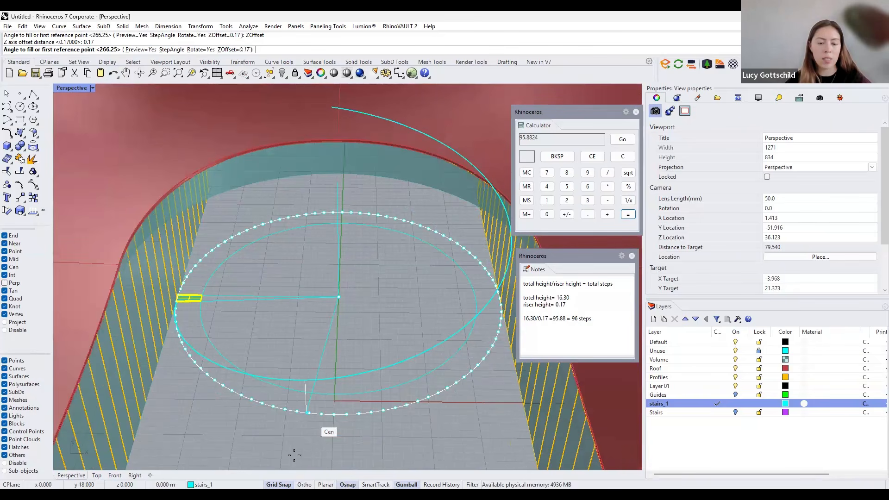
key("shift")
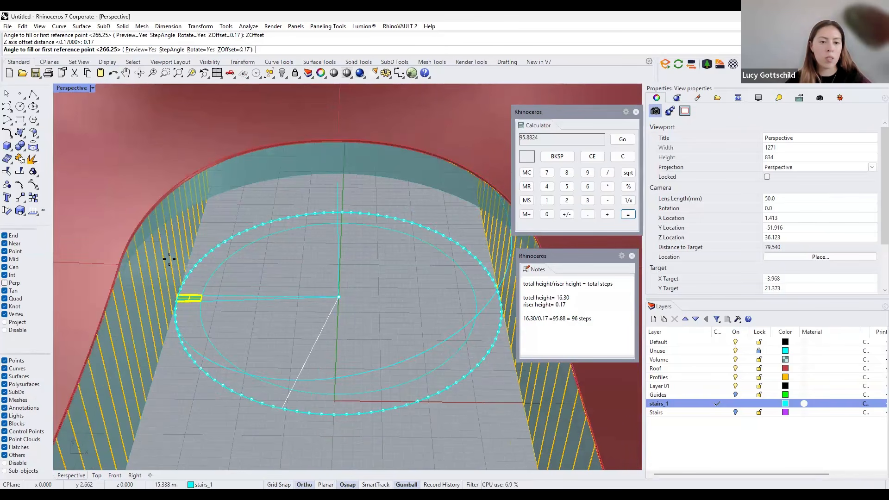
scroll(160, 238, "up", 5)
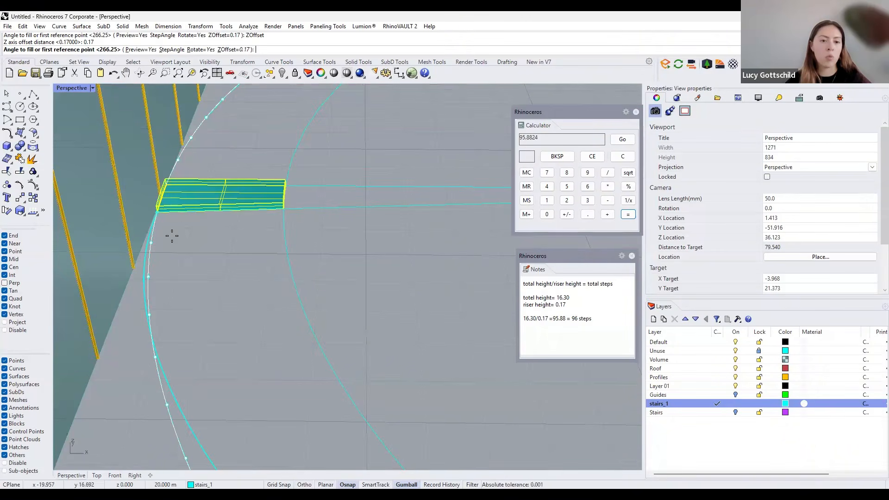
right_click_drag(174, 238, 181, 264, "shift")
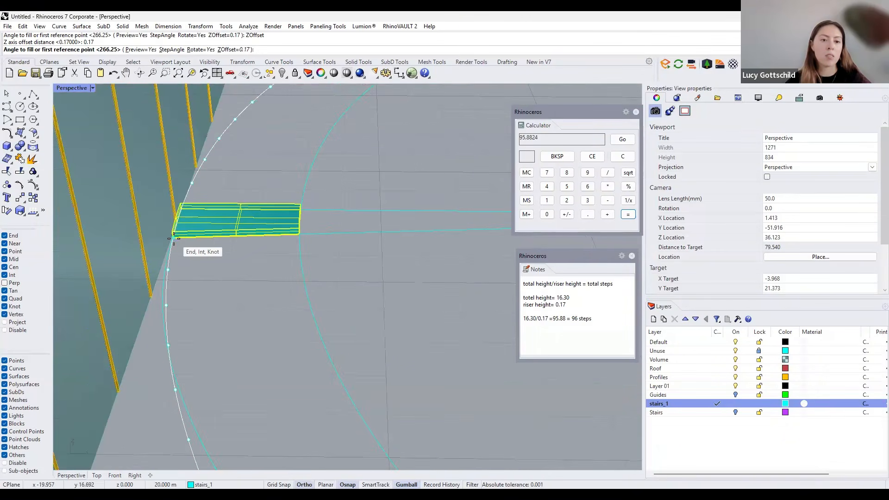
left_click(174, 238)
Try to set the polar array's second reference point on the outer circle below the helix's upper end, and cancel the array.
scroll(175, 237, "down", 10)
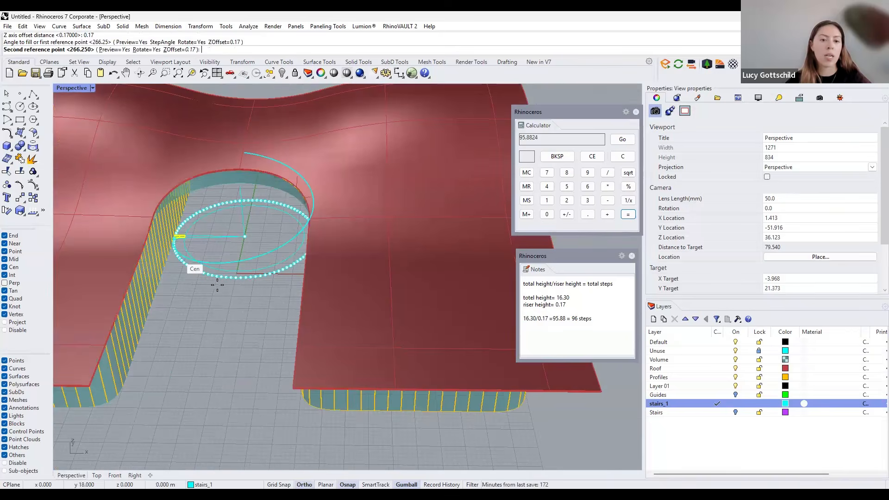
right_click_drag(193, 269, 215, 289, "shift")
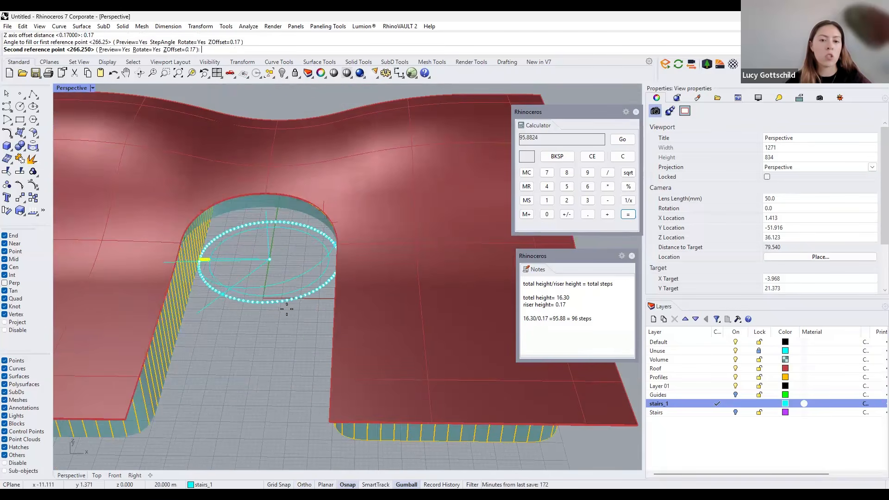
right_click_drag(347, 243, 348, 245, "shift")
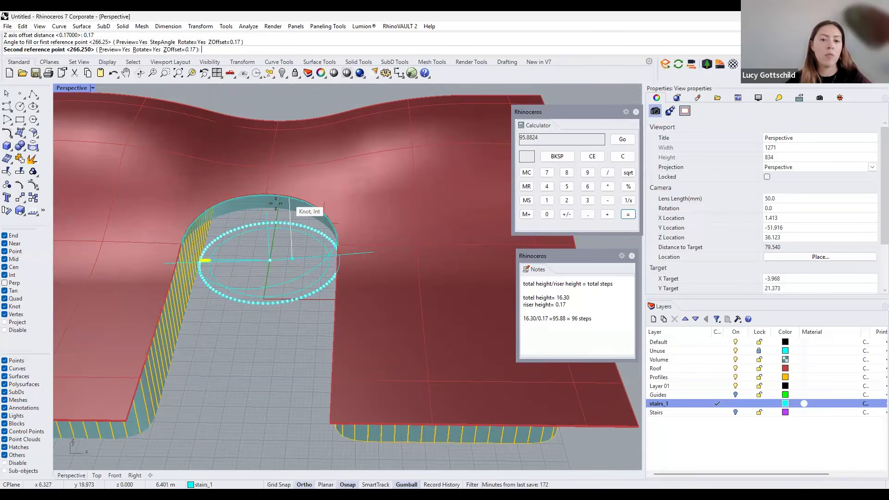
right_click_drag(298, 205, 319, 225, "shift")
right_click_drag(230, 228, 318, 255)
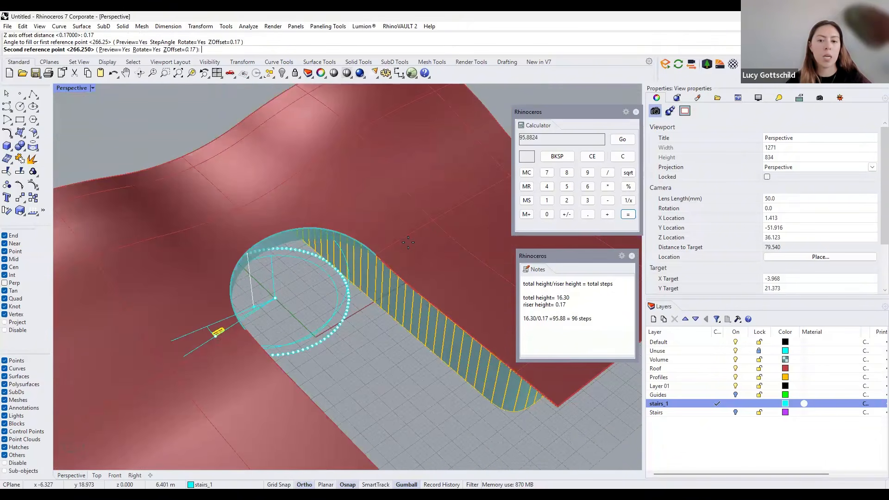
scroll(408, 242, "down", 5)
right_click_drag(373, 257, 366, 274)
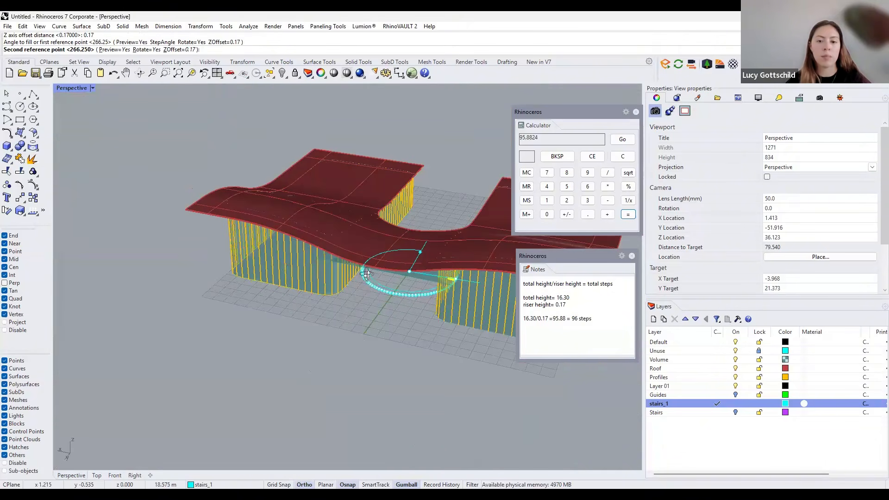
scroll(367, 265, "up", 5)
right_click_drag(414, 211, 420, 206)
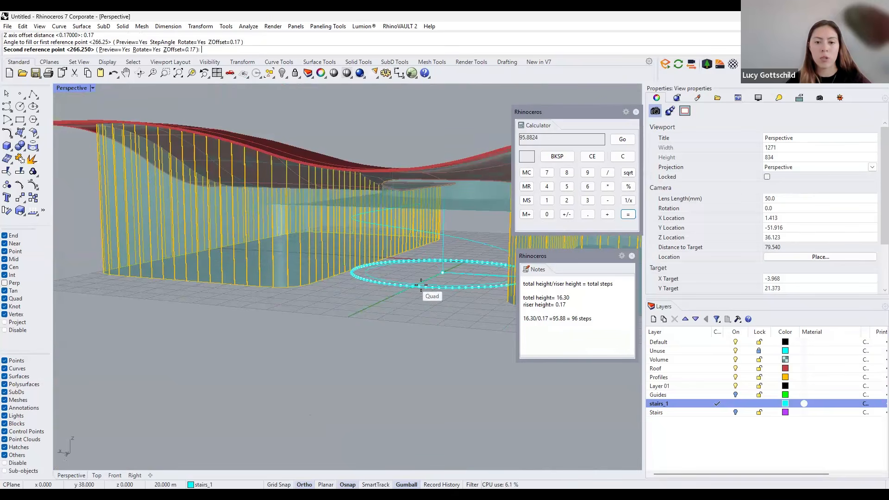
scroll(391, 296, "up", 2)
scroll(368, 319, "up", 2)
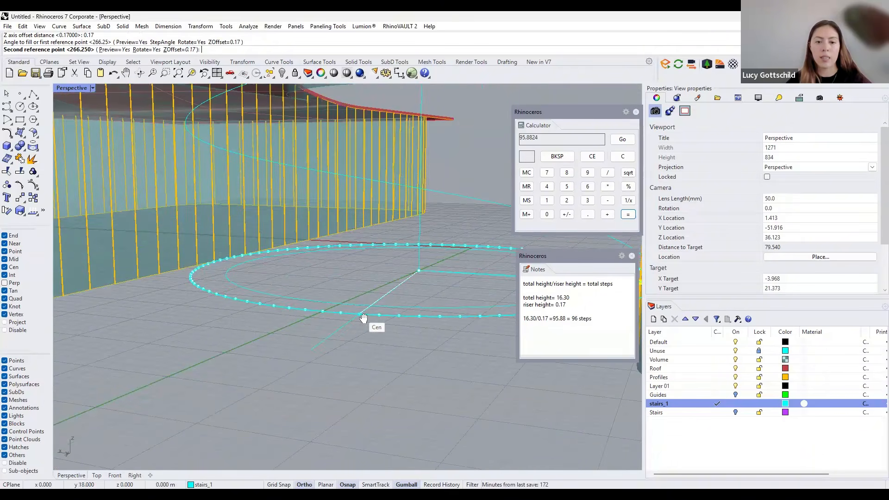
left_click(357, 314)
scroll(364, 287, "down", 3)
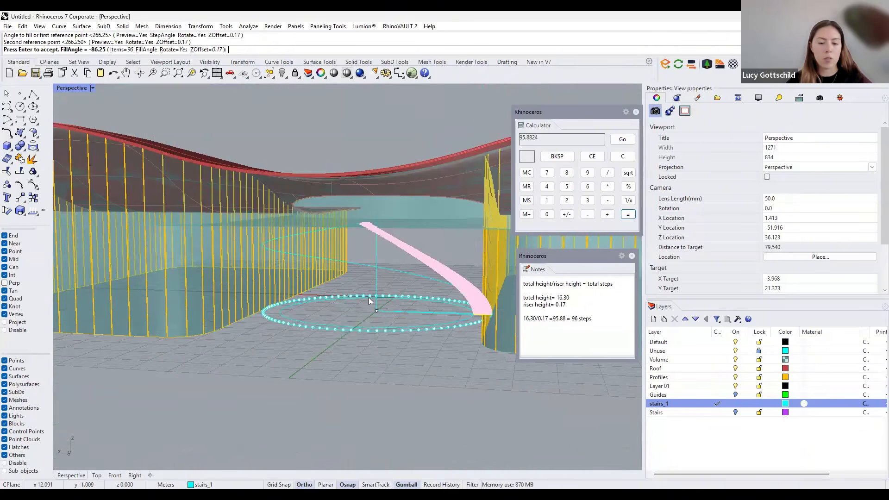
key("ctrl+z")
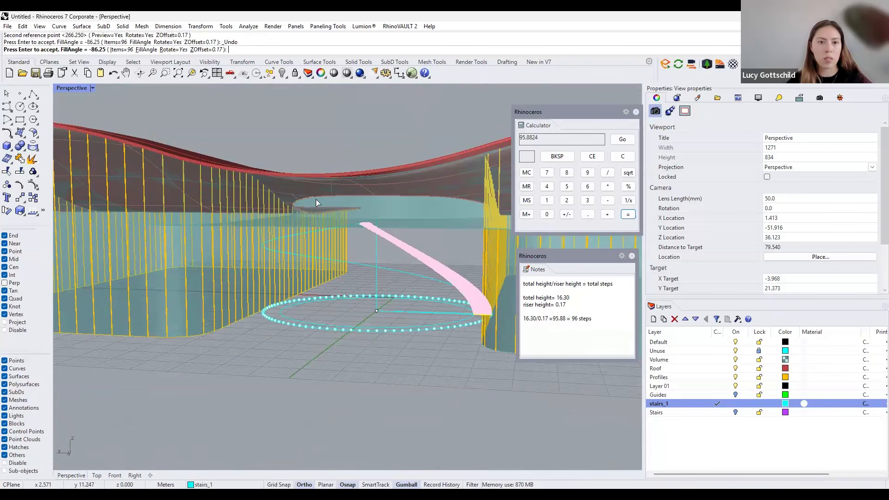
right_click_drag(353, 203, 356, 201)
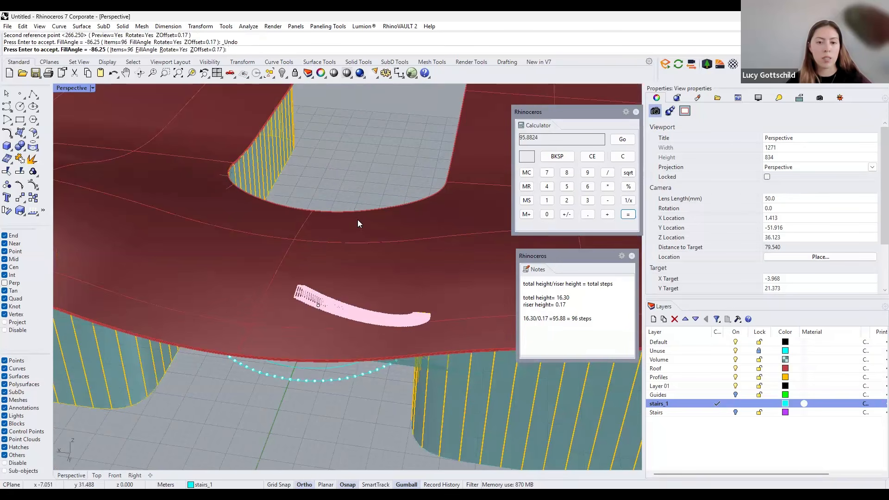
key("Escape")
Hide the Roof, Profiles and Volume layers to isolate the tread, circles and helix.
right_click_drag(352, 360, 389, 300)
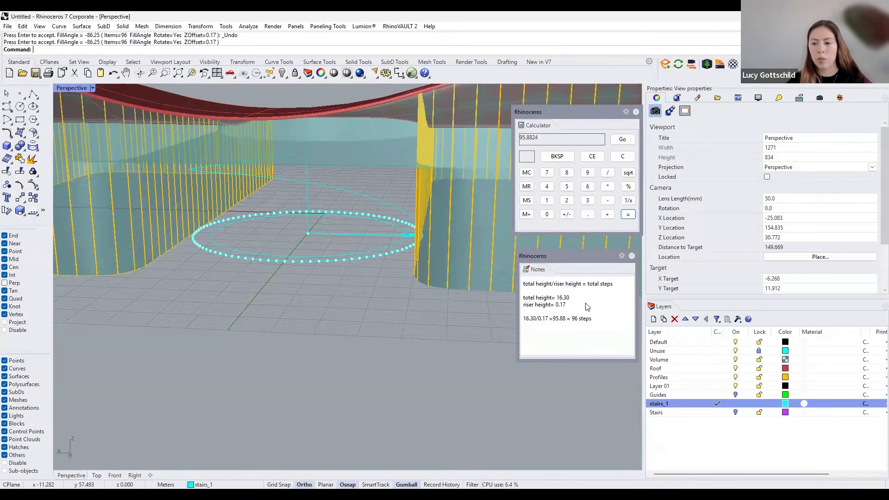
scroll(586, 306, "up", 3)
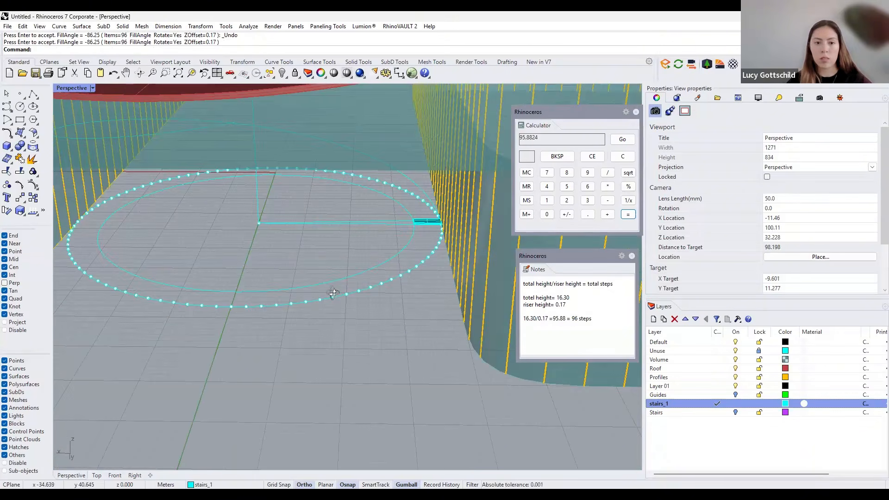
scroll(329, 296, "down", 5)
right_click_drag(437, 335, 507, 341)
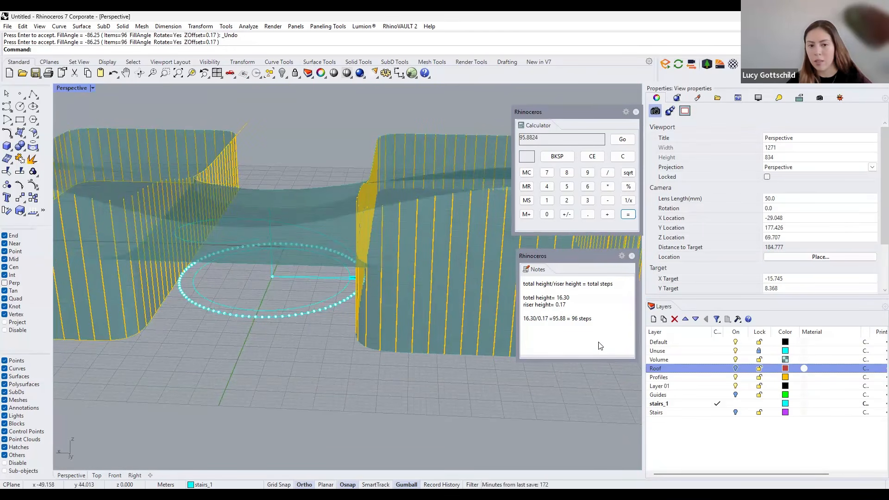
key("Down")
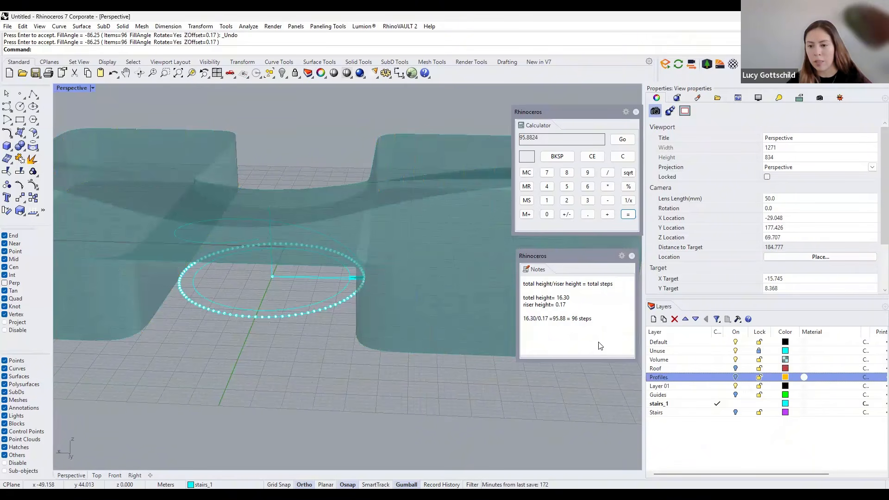
left_click(736, 360)
Start a polar array of the tread about the circles' centre with 96 items.
right_click_drag(304, 226, 466, 319)
scroll(442, 356, "up", 3)
scroll(466, 320, "up", 3)
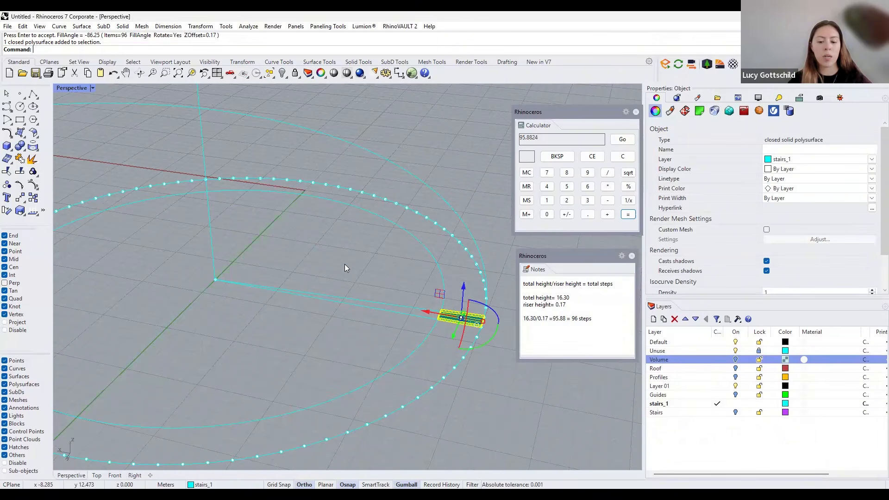
type("Pol")
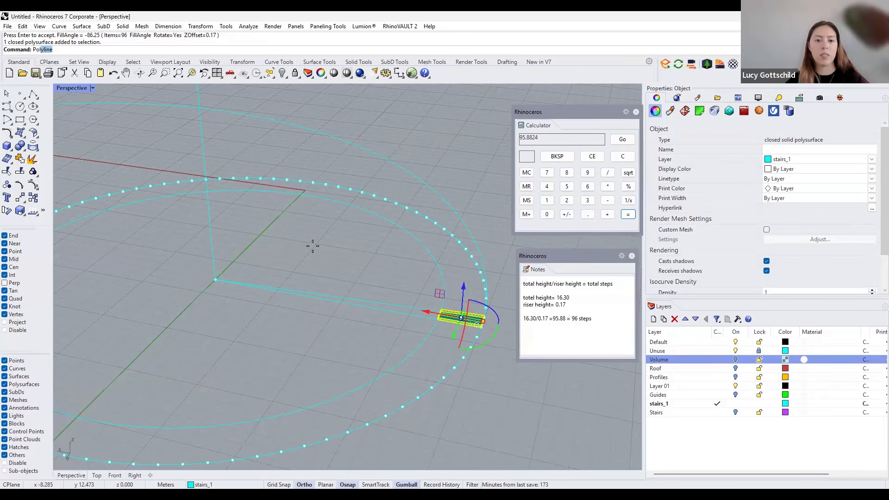
type("ar")
key("Return")
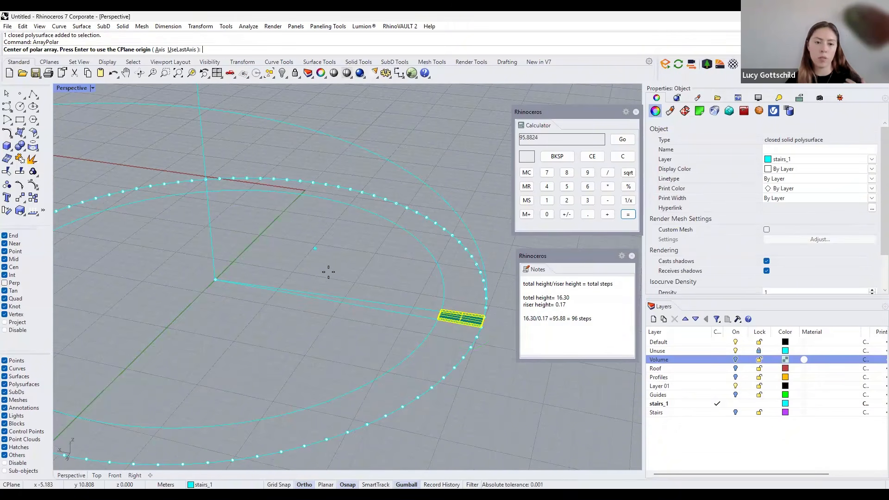
right_click_drag(328, 298, 254, 269)
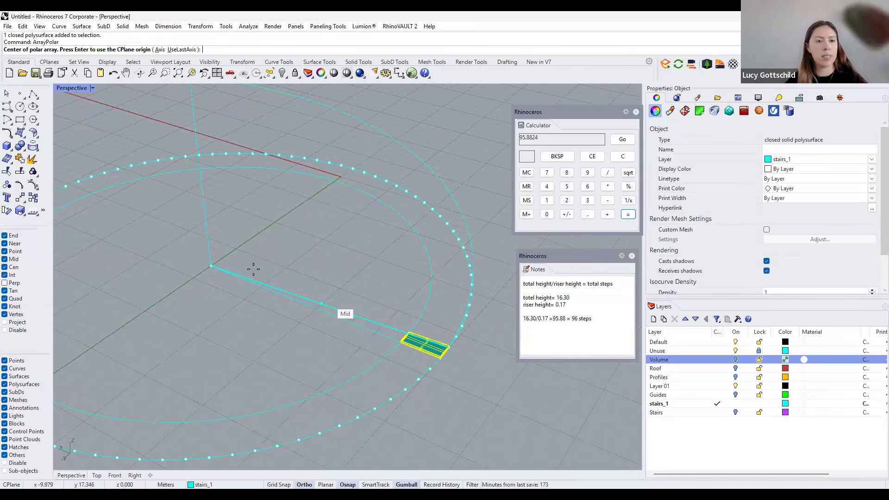
left_click(211, 267)
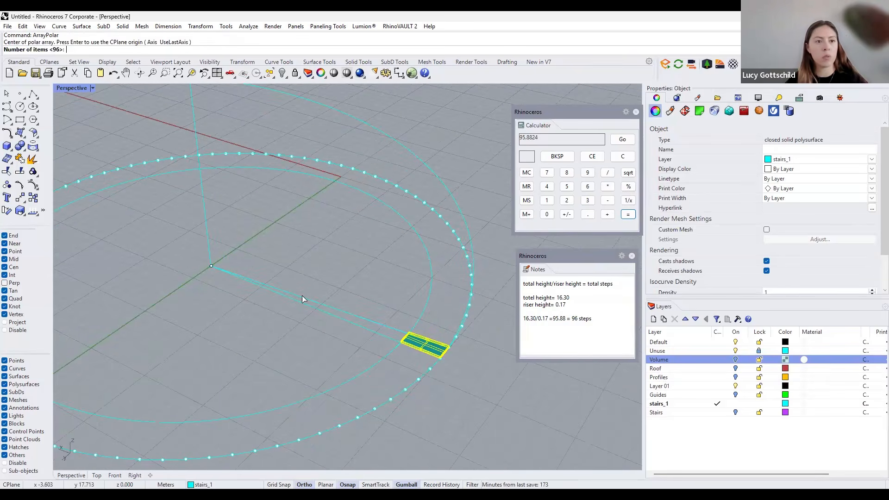
type("9")
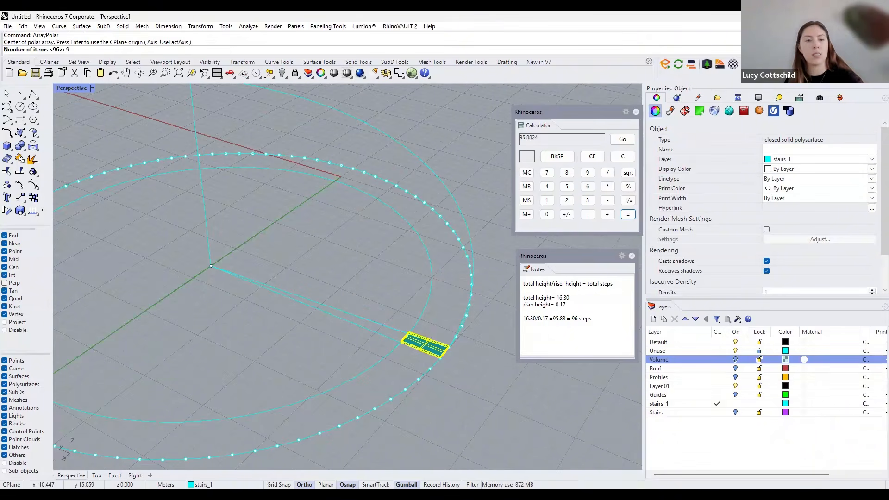
type("6")
key("Return")
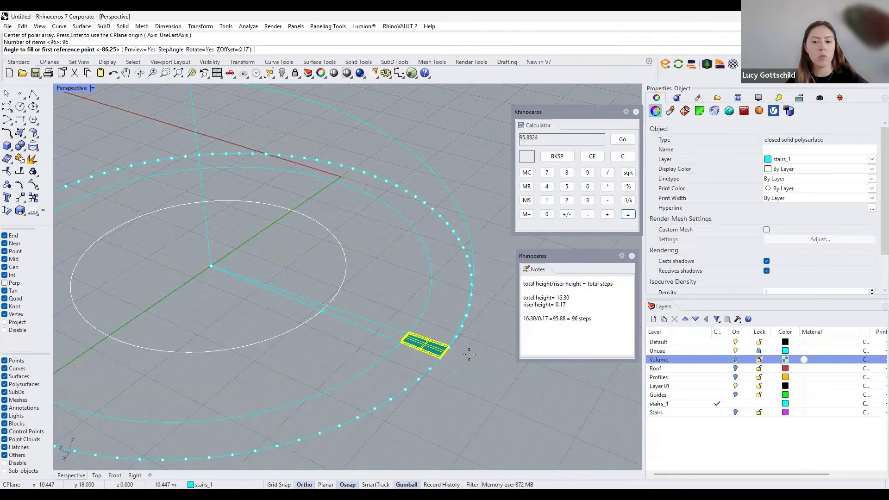
Set the polar array's first reference point at the tread's outer corner on the outer circle.
scroll(416, 352, "up", 3)
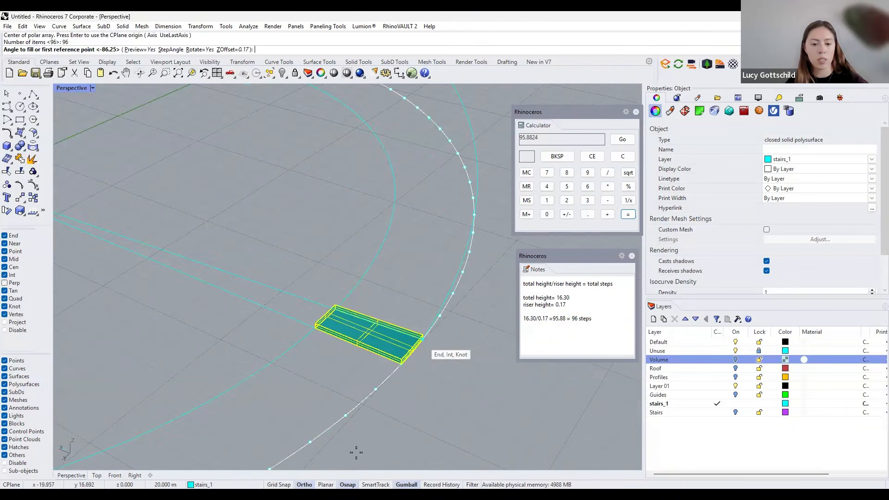
scroll(420, 324, "up", 5)
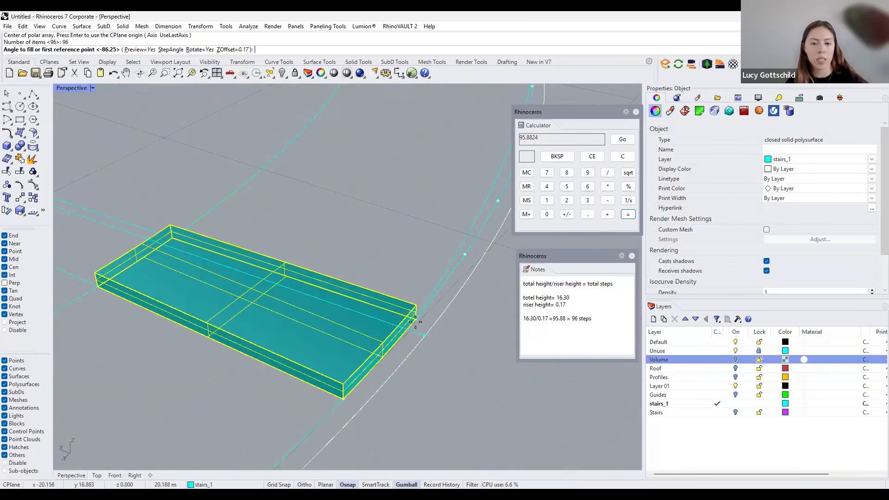
left_click(415, 322)
left_click(416, 321)
Set the array's second reference point on the outer circle directly below the helix's upper end, check the preview and accept the array.
scroll(415, 321, "down", 10)
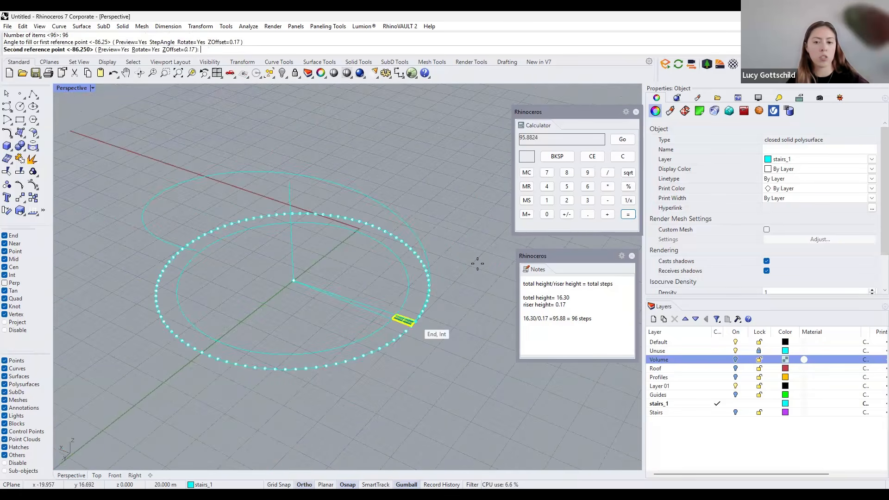
right_click_drag(370, 189, 426, 231, "shift")
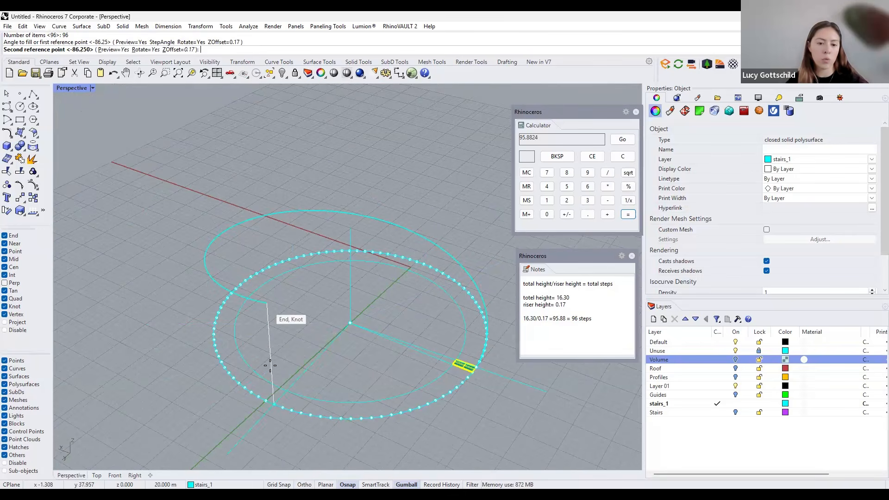
left_click(276, 401)
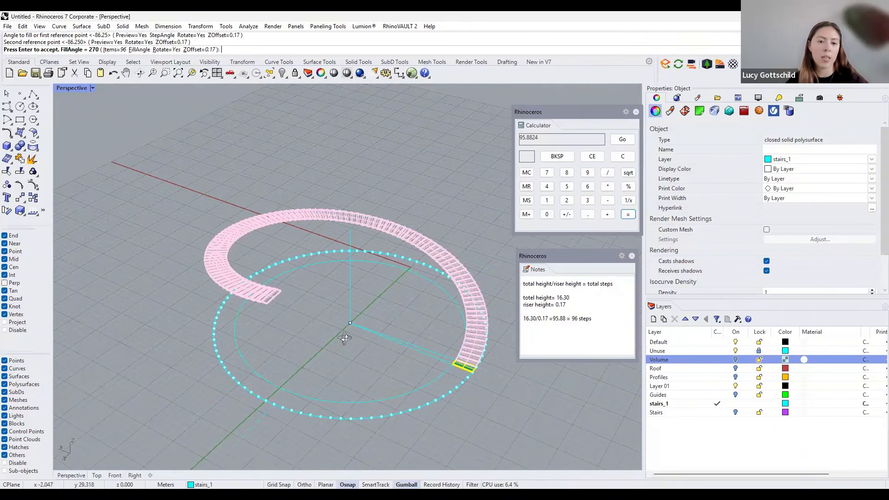
right_click_drag(387, 316, 320, 340)
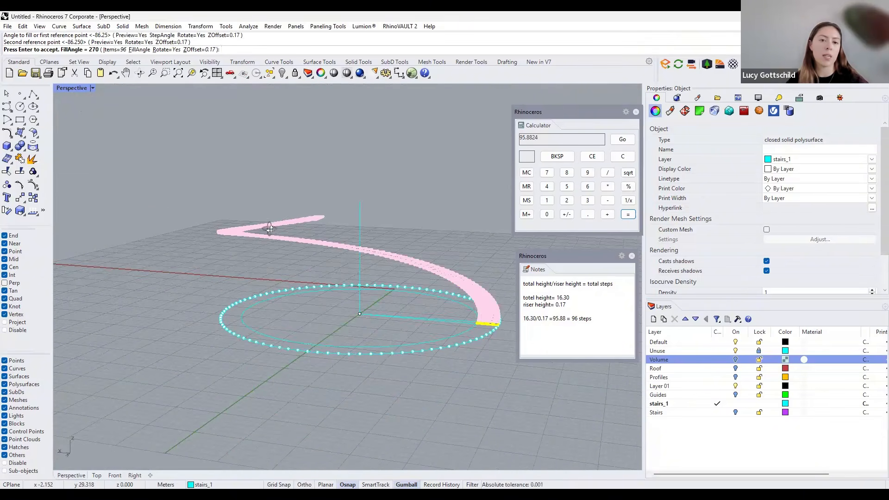
scroll(270, 228, "up", 4)
right_click_drag(266, 267, 296, 262)
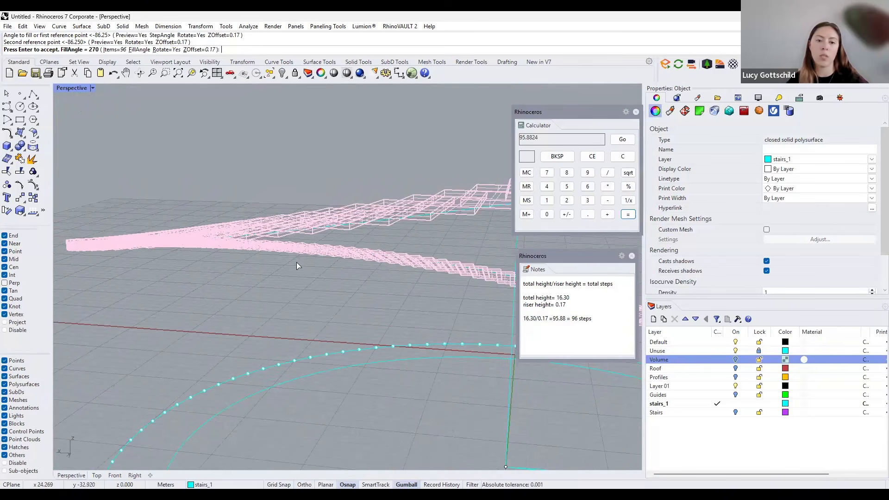
scroll(307, 261, "down", 5)
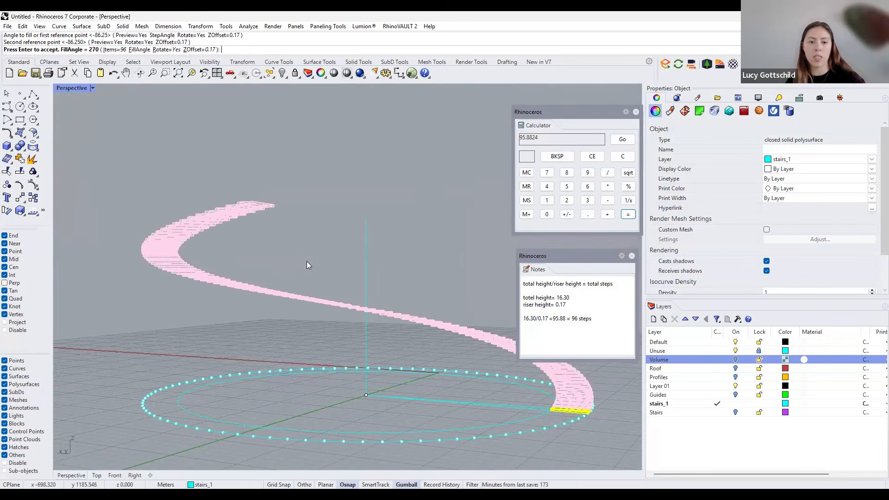
key("Return")
Examine the arrayed staircase from several angles, checking its overall spiral and how the lowest treads overlap and follow the circles.
right_click_drag(307, 261, 243, 284)
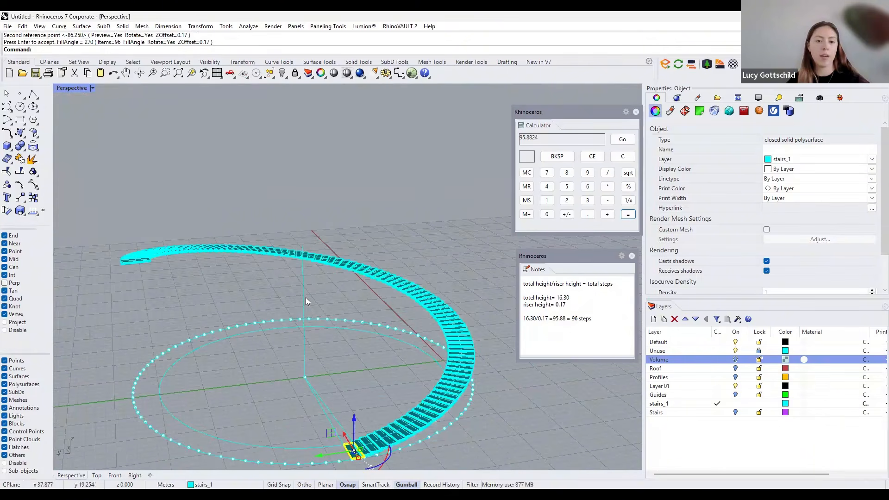
left_click(376, 382)
right_click_drag(377, 383, 462, 388)
scroll(377, 368, "up", 8)
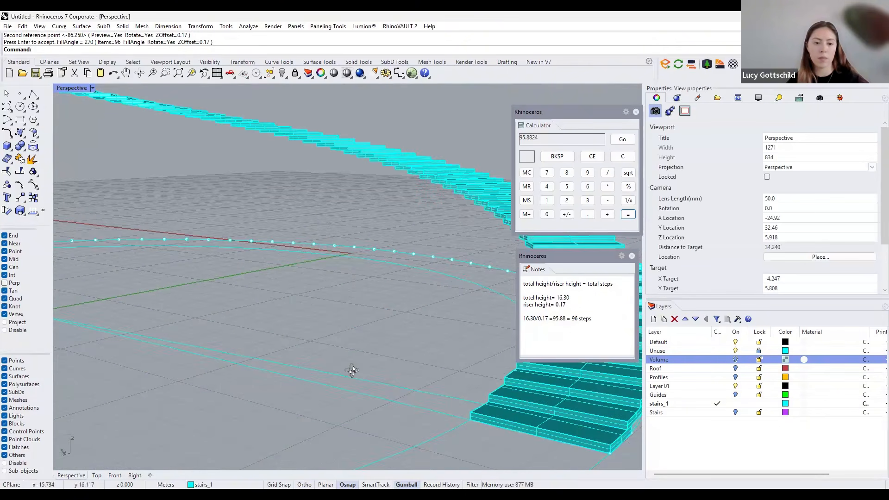
scroll(352, 369, "down", 5)
scroll(328, 313, "down", 3)
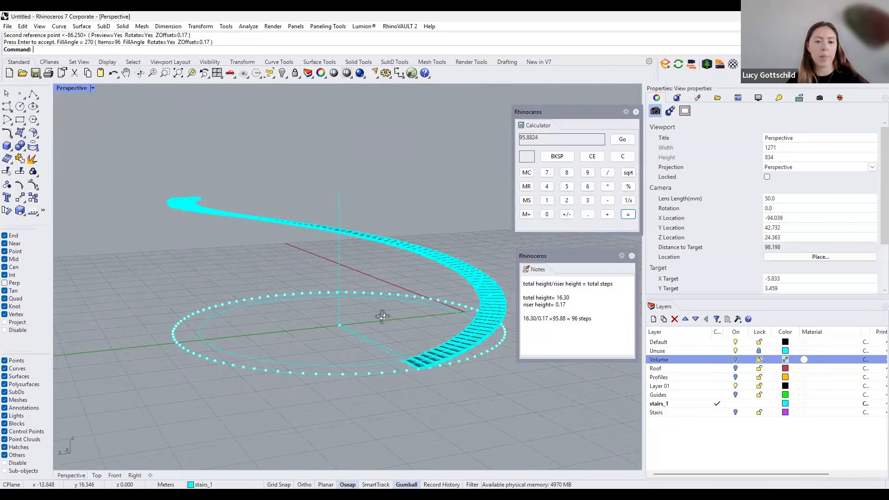
right_click_drag(389, 326, 397, 341)
scroll(340, 329, "up", 5)
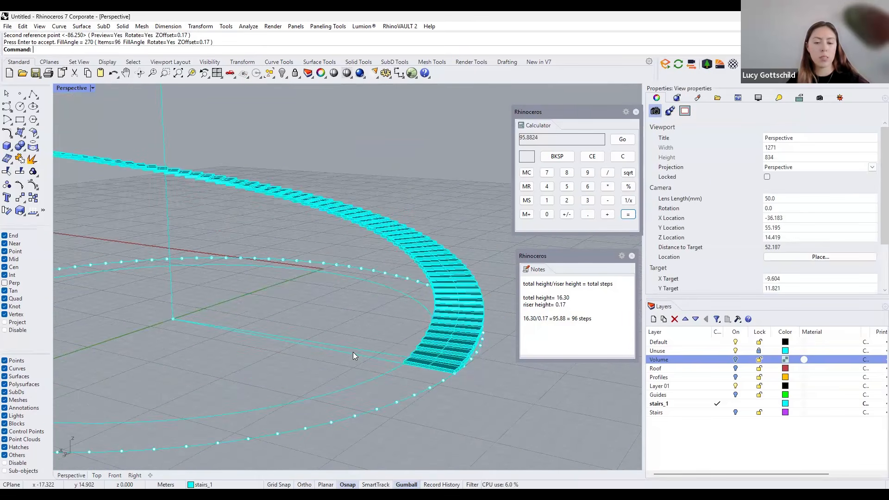
scroll(339, 297, "up", 5)
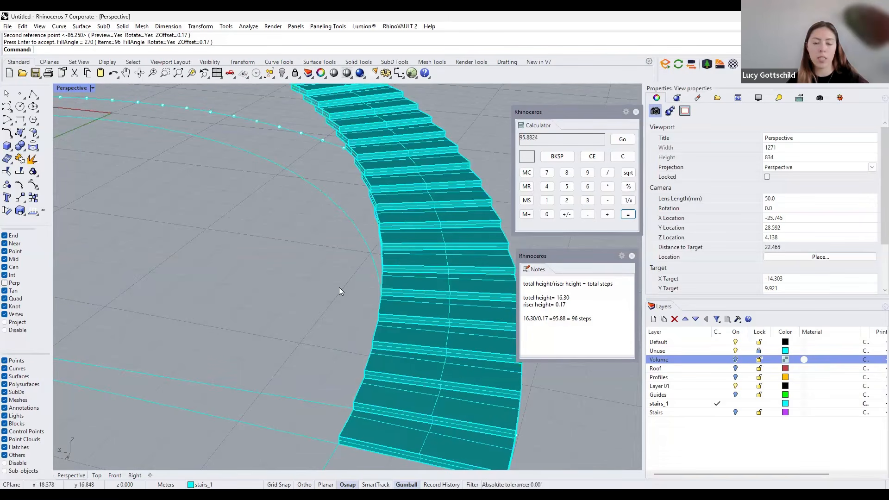
right_click_drag(328, 272, 379, 319)
right_click_drag(429, 356, 405, 288, "shift")
scroll(385, 308, "down", 2)
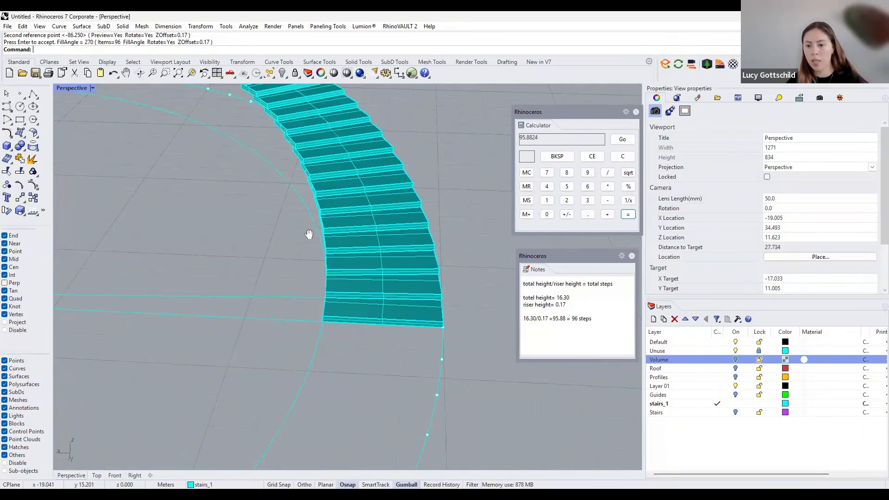
Show the top view in shaded mode and make the stairs_1 layer's cyan colour semi-transparent with an alpha of 151.
key("ctrl+F1")
key("ctrl+alt+s")
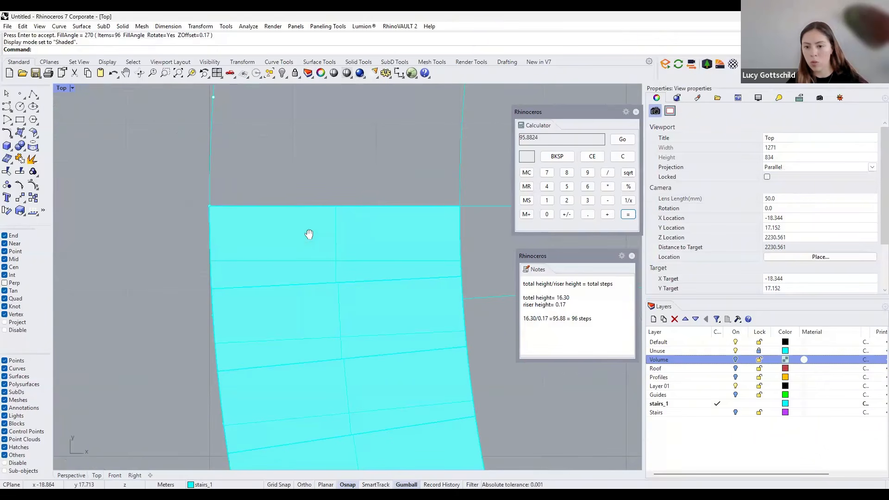
left_click(785, 404)
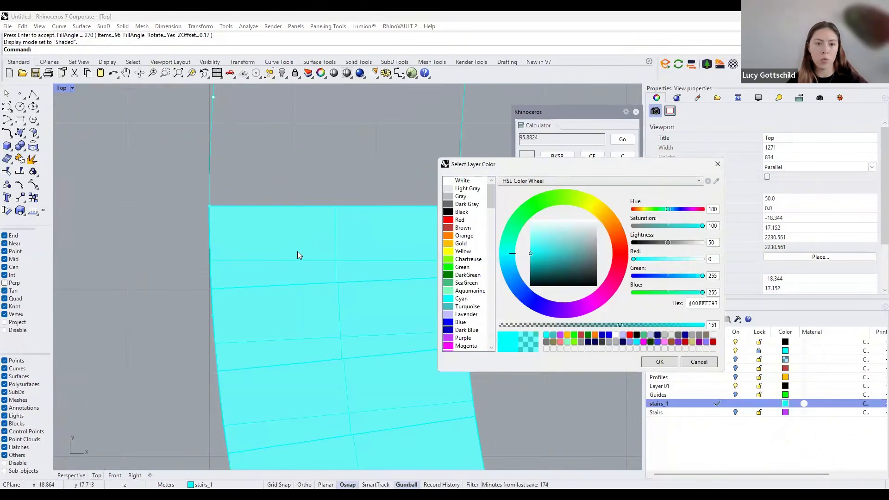
key("Return")
scroll(301, 254, "up", 1)
scroll(276, 317, "down", 1)
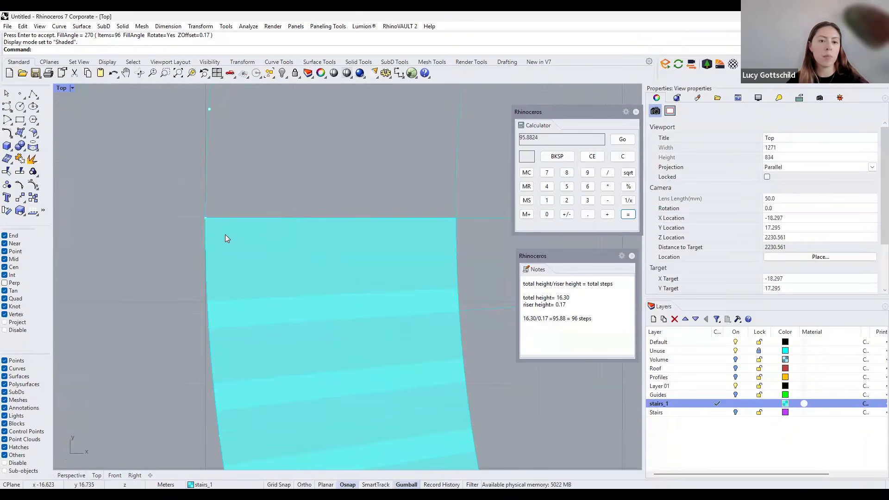
Draw a circle with a 0.03 m radius just inside the outer front corner of the lowest tread.
scroll(224, 231, "up", 6)
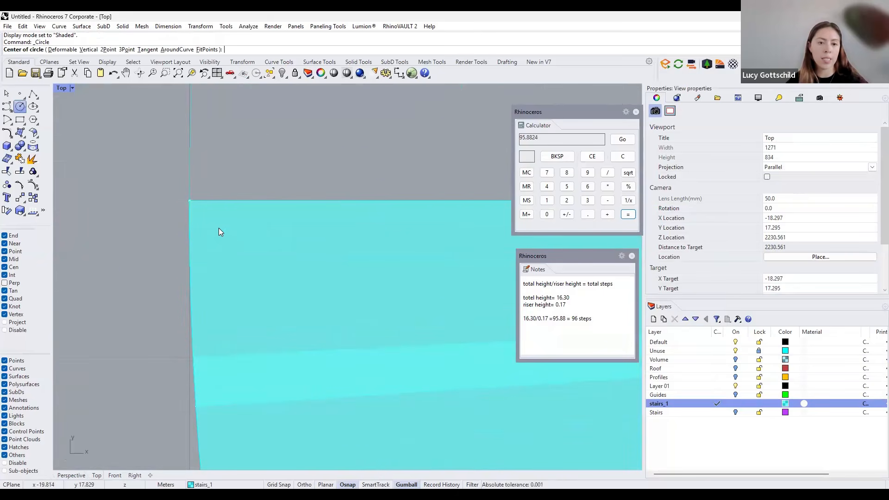
left_click(215, 220)
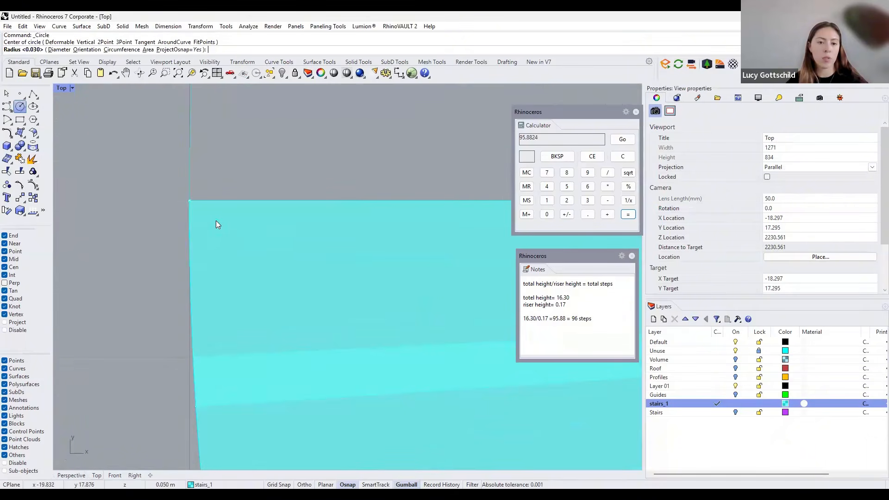
type("0.0")
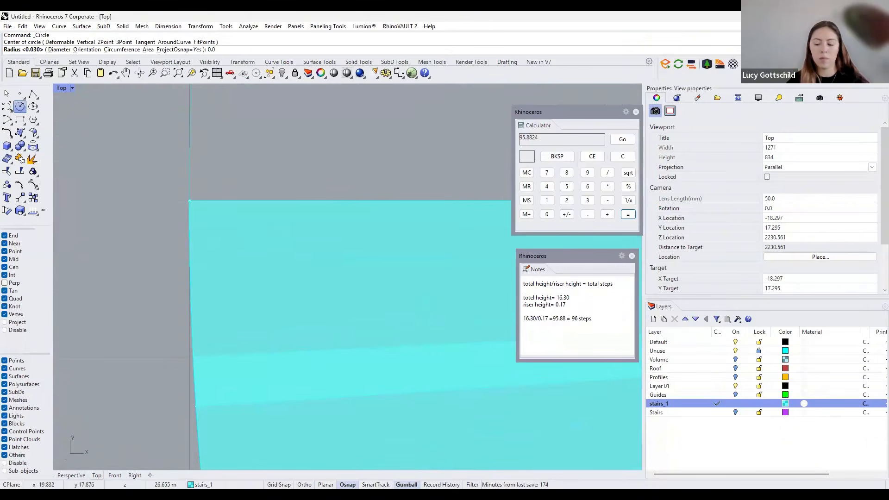
key("BackSpace")
type("1")
key("BackSpace")
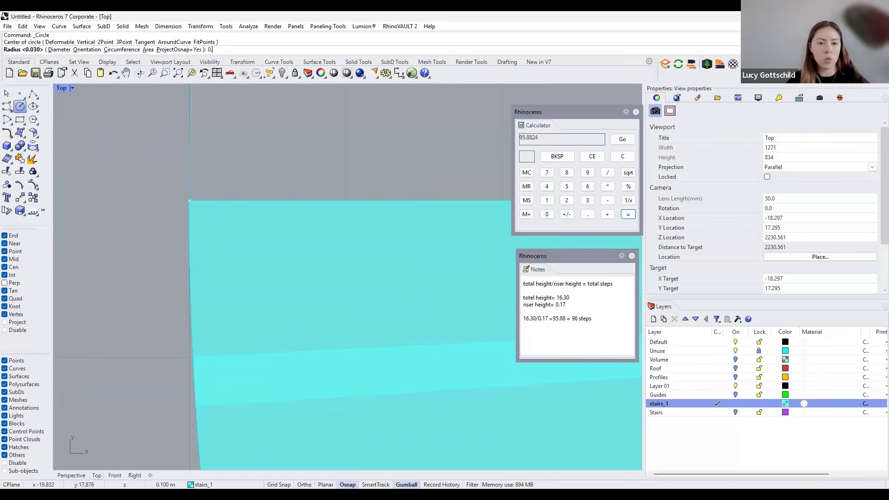
type("02")
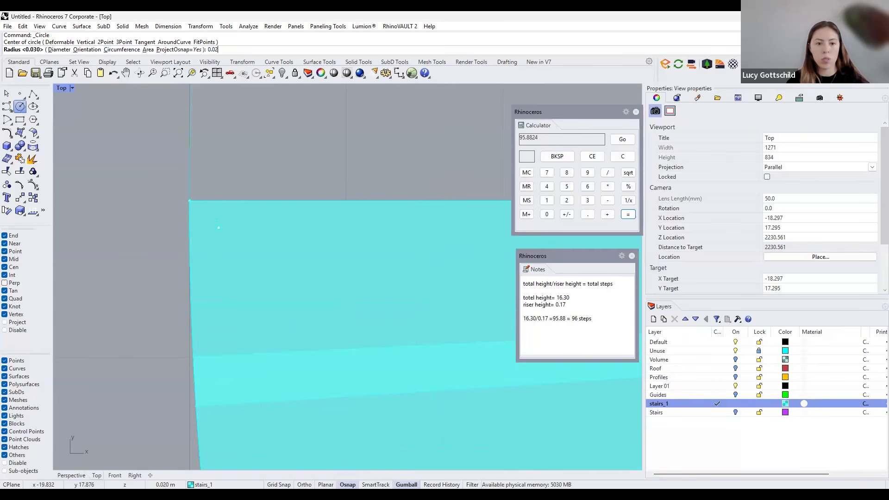
key("Return")
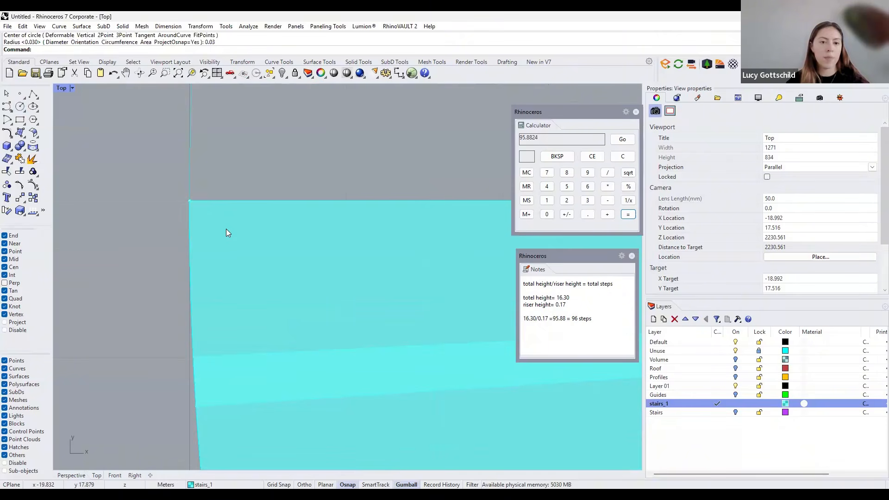
Raise the small circle 0.17 m so it sits on top of the lowest tread.
scroll(226, 229, "up", 3)
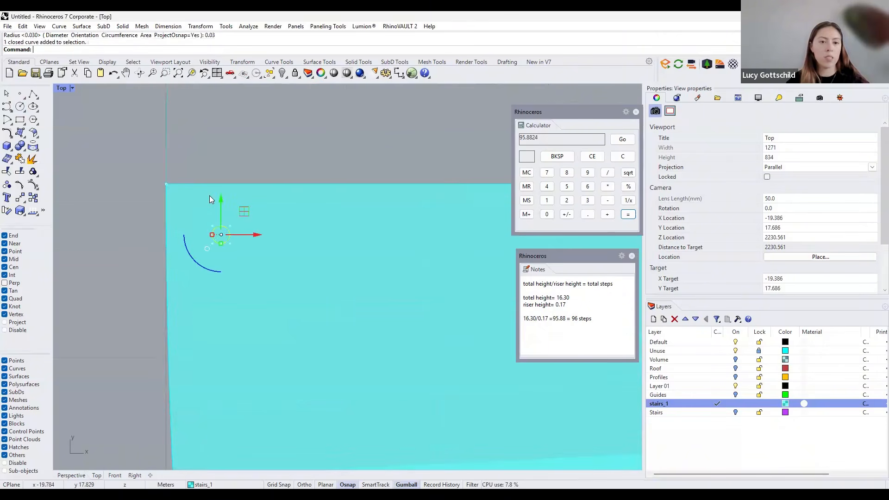
double_click(361, 88)
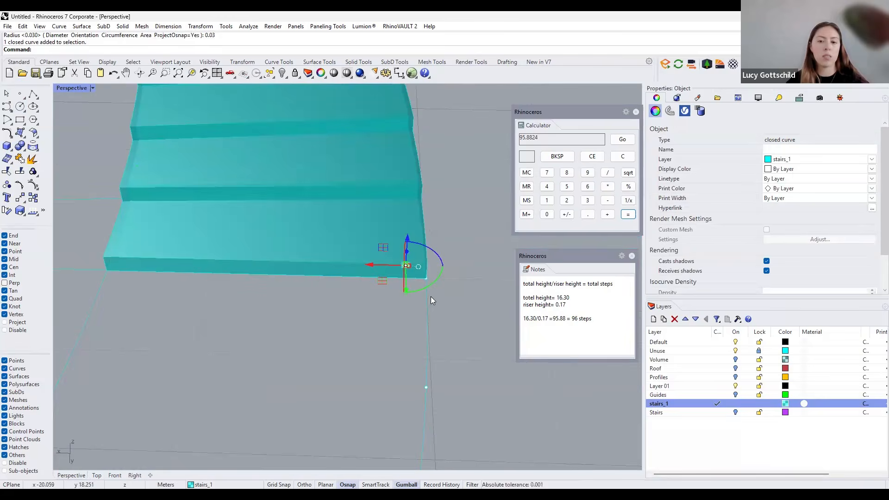
right_click_drag(409, 254, 365, 209)
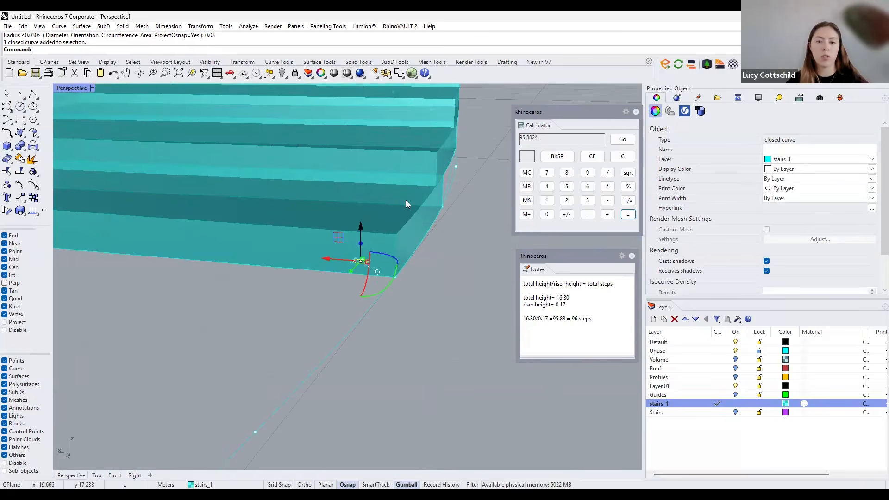
left_click(360, 234)
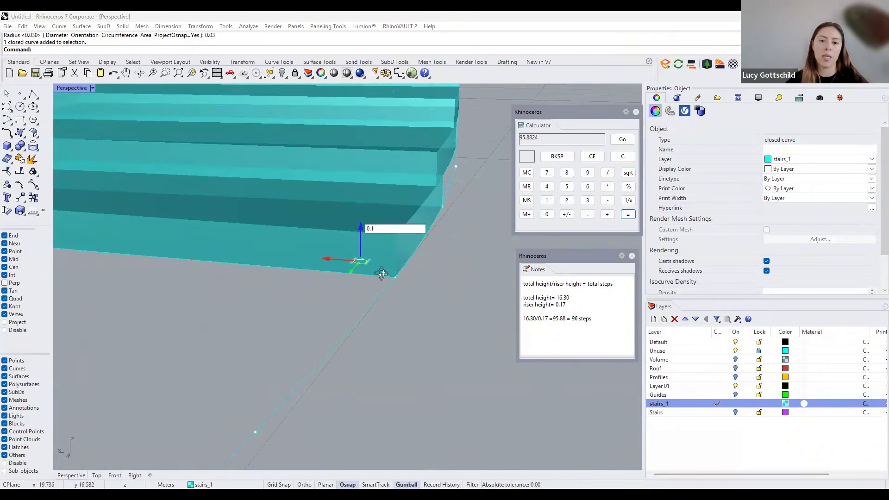
right_click_drag(382, 273, 414, 206)
key("Escape")
Copy the small circle straight across the lowest tread to just inside its inner front corner.
left_click(391, 205)
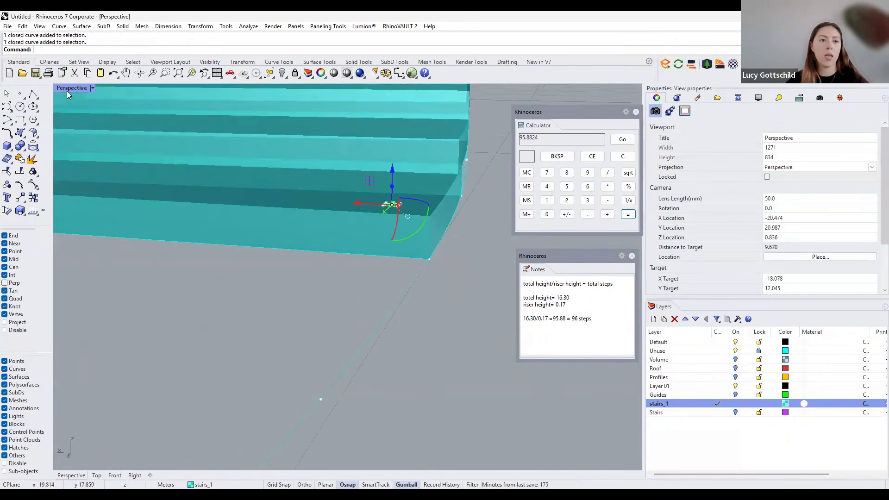
double_click(69, 87)
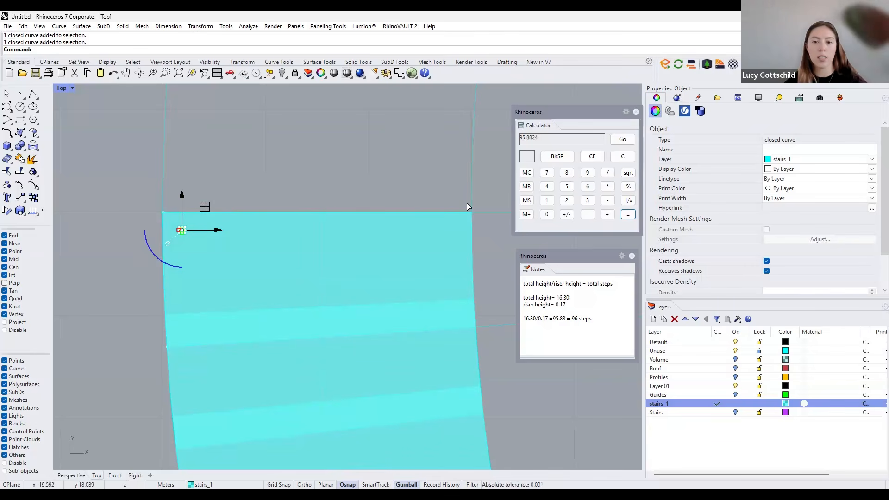
left_click_drag(467, 206, 469, 207)
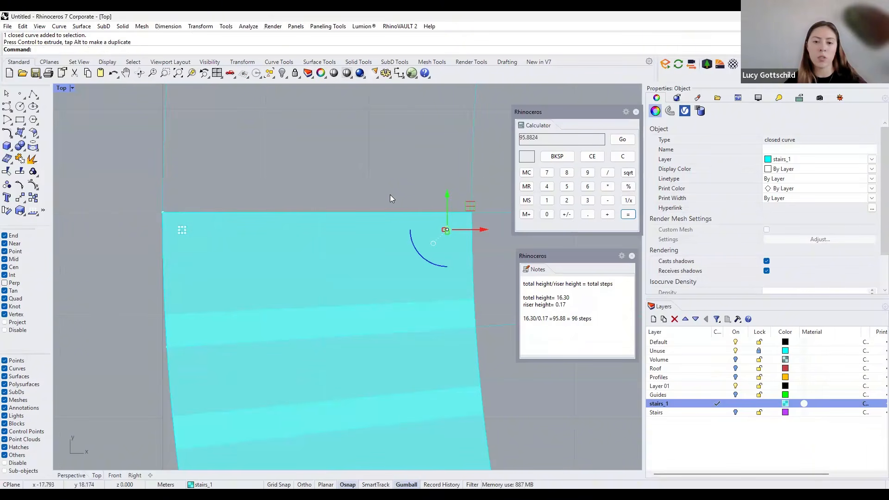
left_click(389, 198)
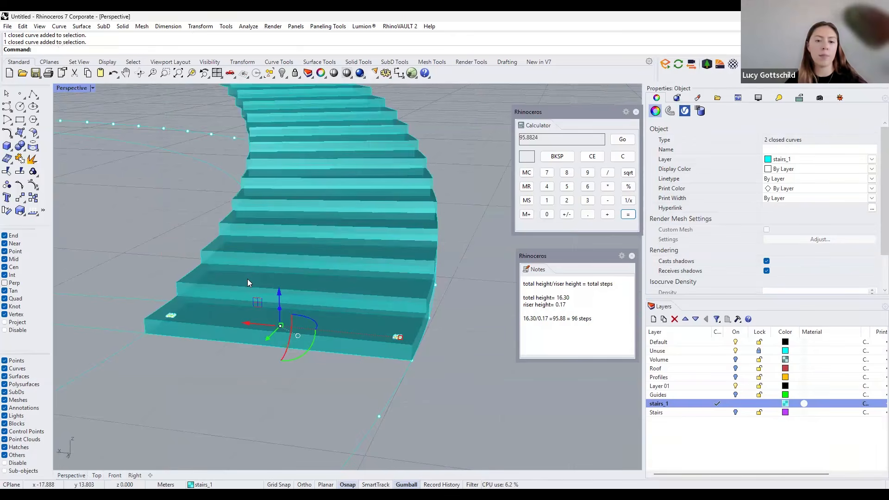
Extrude both small circles 1 m upward to form the railing posts.
right_click_drag(247, 279, 272, 278)
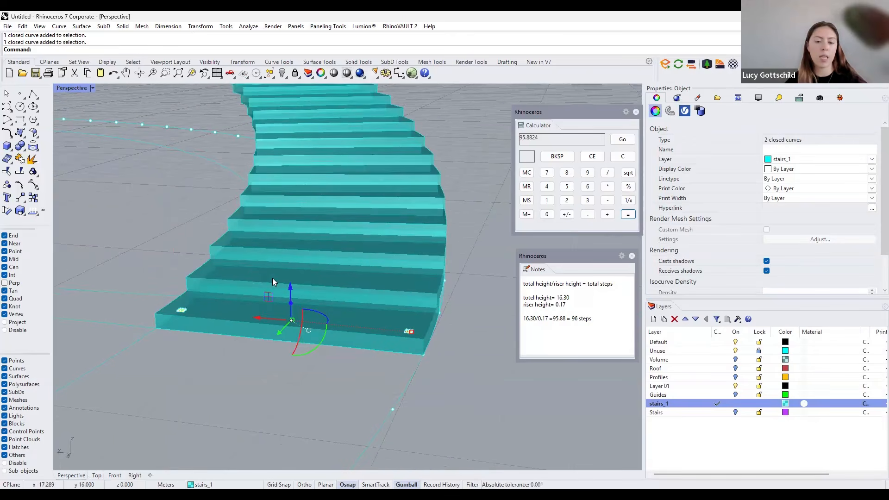
left_click(300, 305)
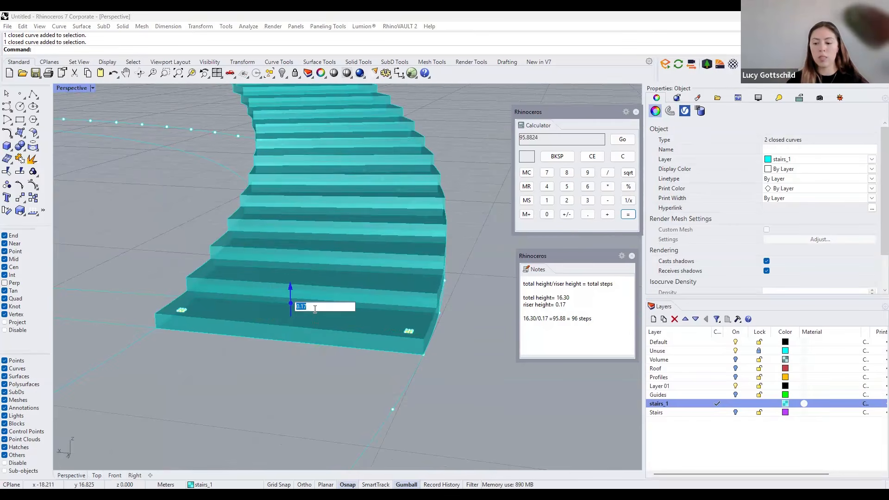
type("1")
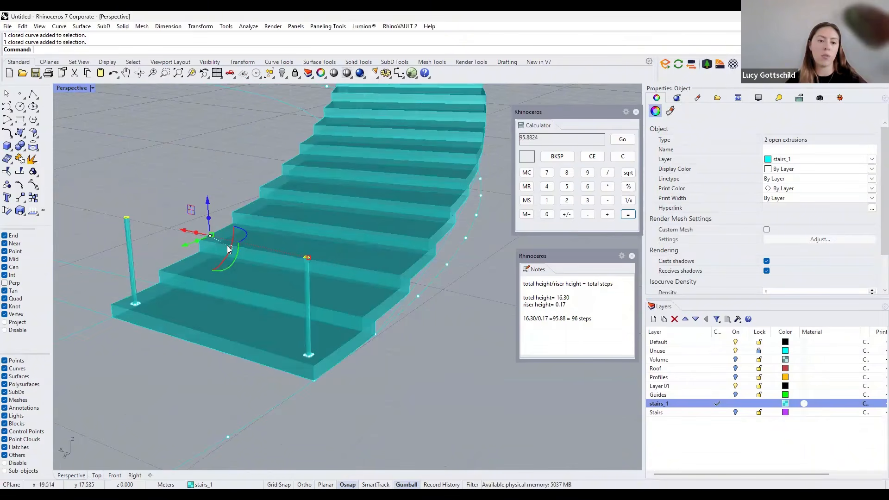
key("Escape")
Cap both railing posts into closed solids.
right_click_drag(248, 254, 253, 235, "shift")
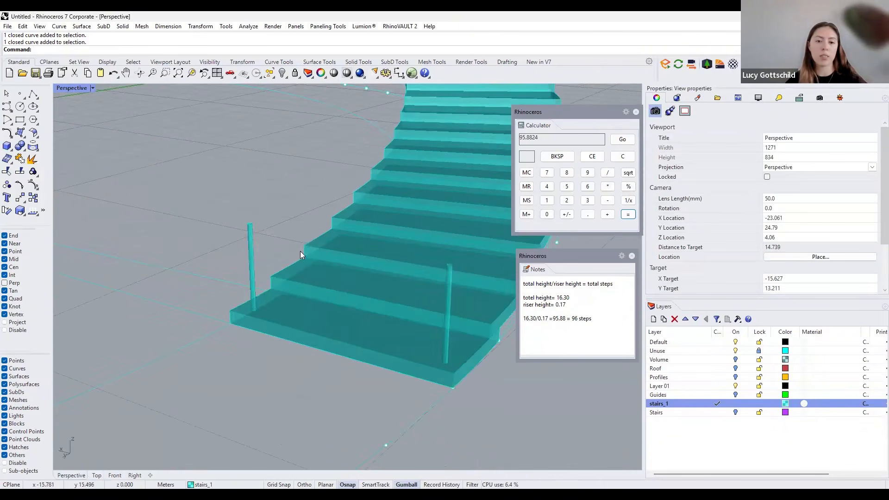
left_click(252, 235)
left_click(449, 278, "shift")
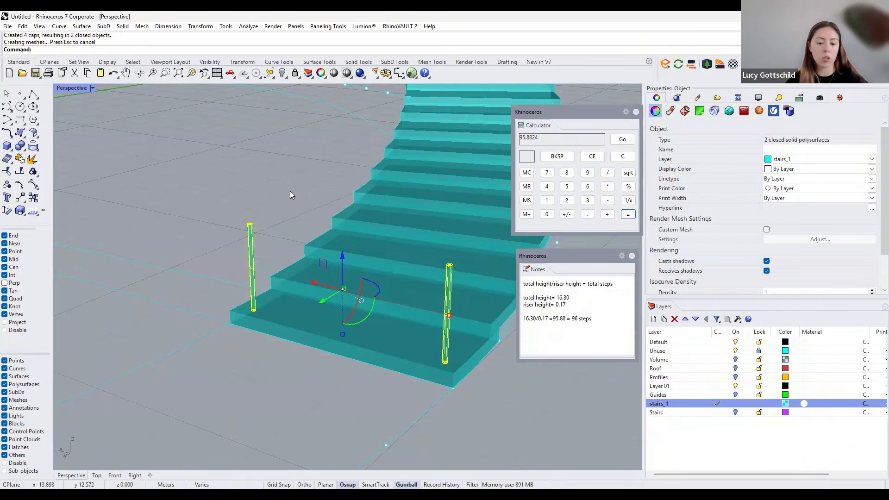
Define the two posts as a block named railing1 with its base point at the midpoint of the lowest tread's front upper edge.
type("Bl")
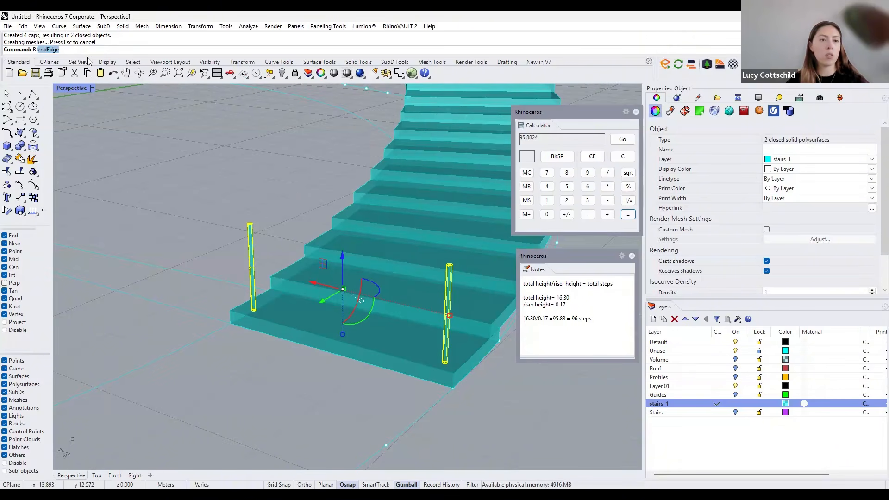
type("ock")
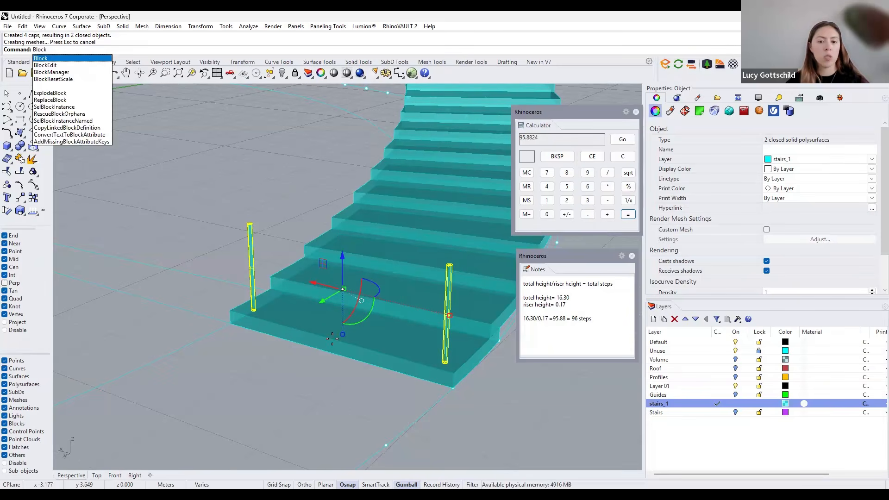
key("Return")
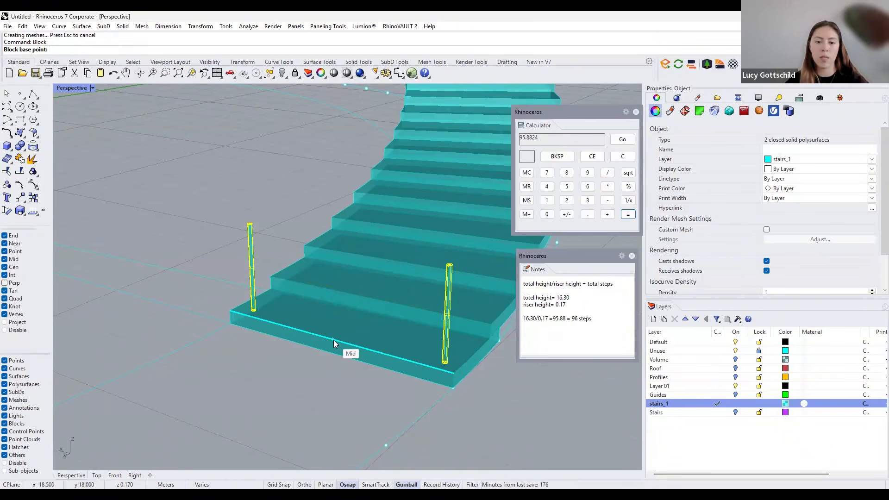
left_click(415, 186)
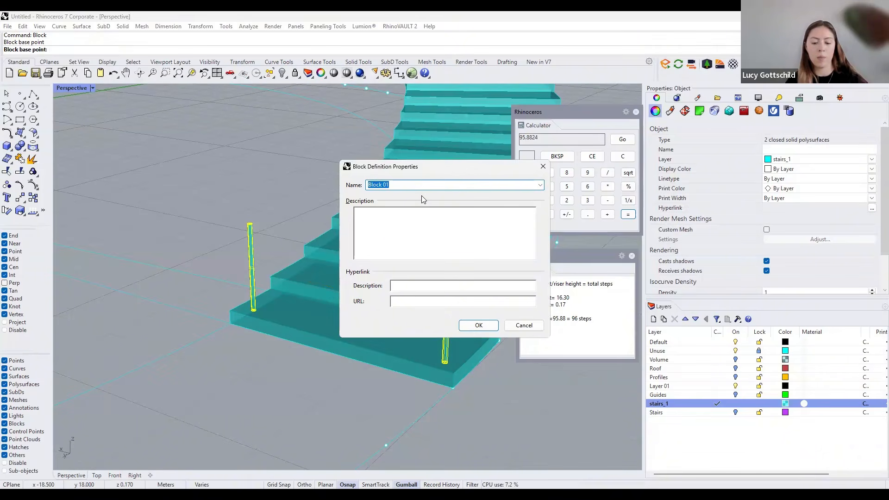
type("railing1")
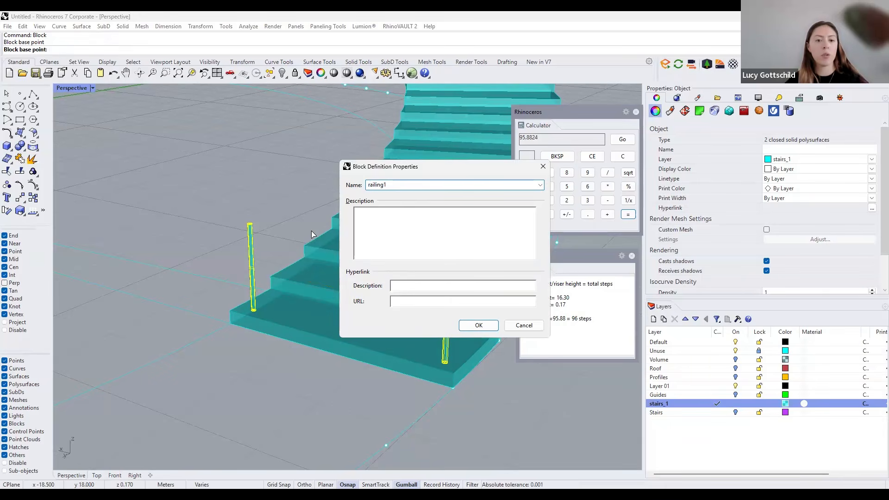
key("Return")
Start a polar array of the railing1 block about the circles' centre with 96 items.
scroll(295, 237, "down", 3)
scroll(324, 242, "down", 2)
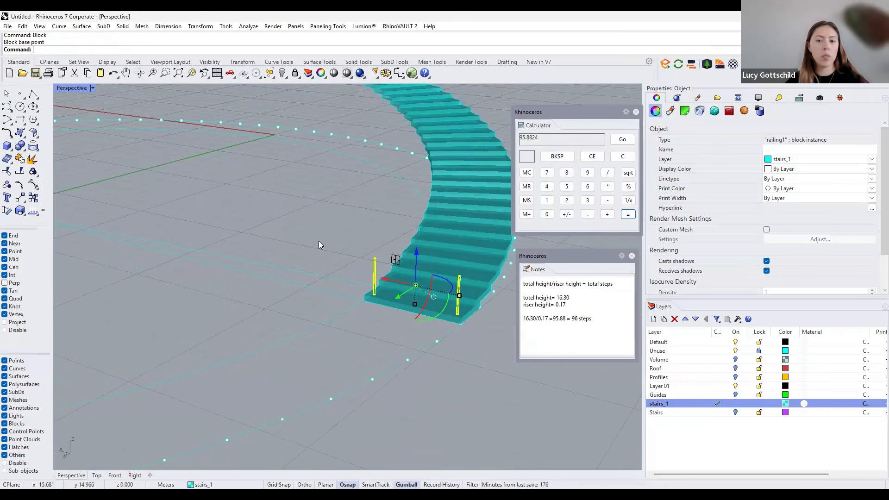
scroll(359, 254, "up", 2)
scroll(354, 252, "up", 1)
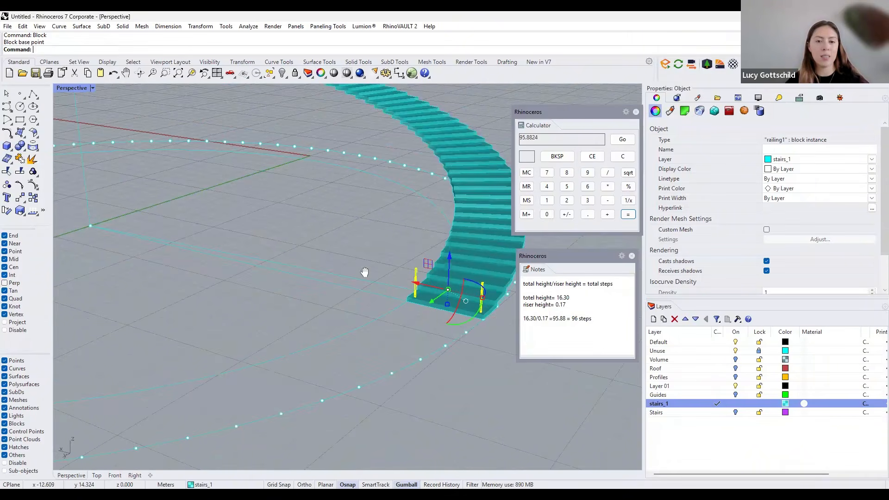
scroll(320, 257, "down", 2)
right_click_drag(301, 246, 291, 246)
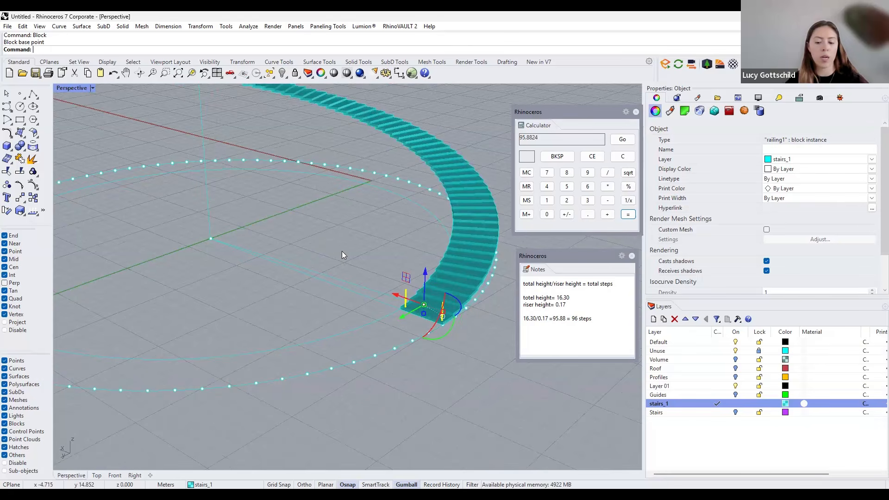
key("Escape")
type("Array")
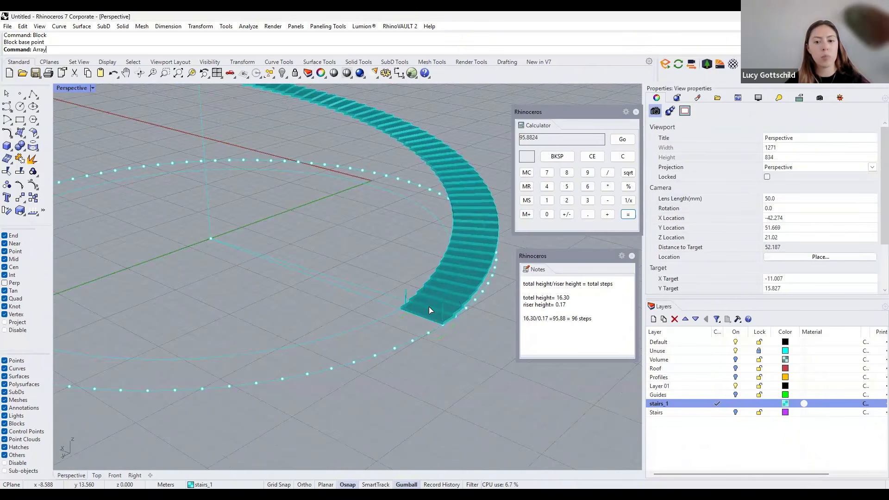
key("Return")
scroll(388, 239, "up", 3)
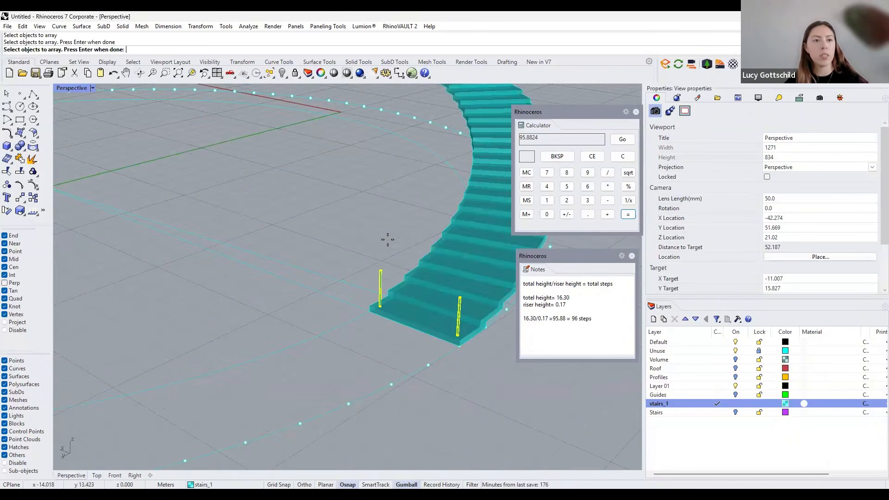
key("Return")
scroll(296, 224, "down", 3)
scroll(205, 225, "up", 1)
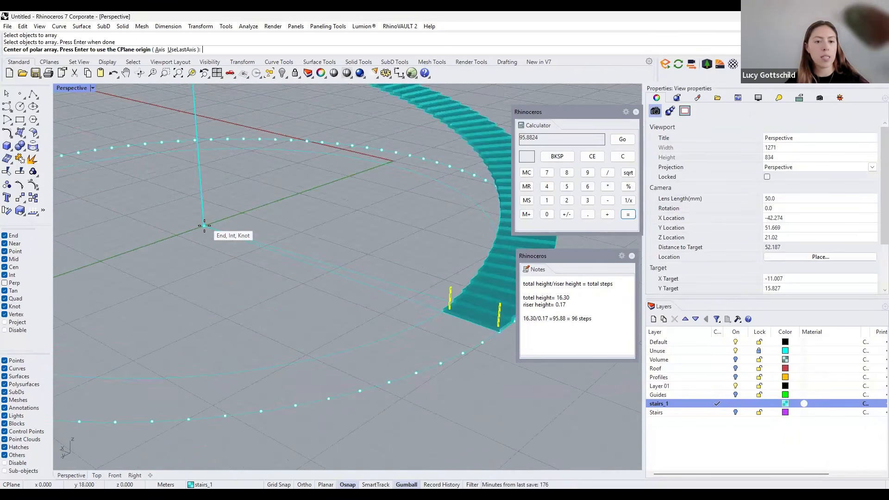
left_click(204, 226)
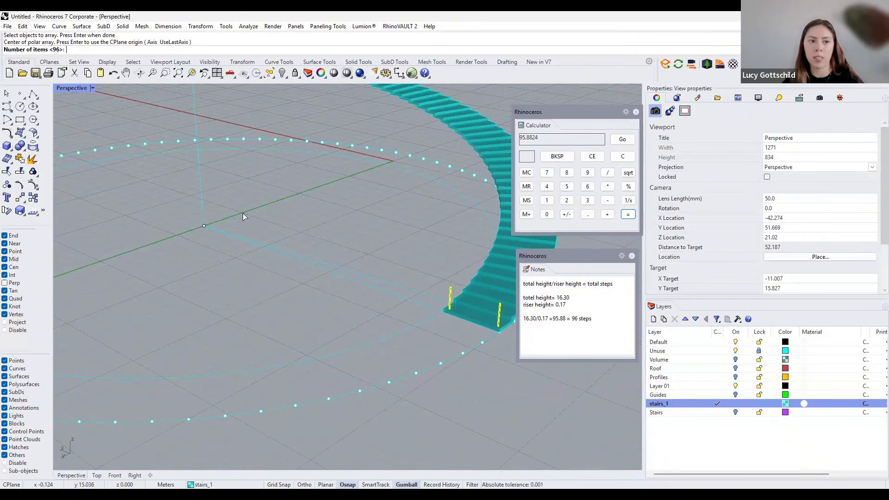
key("Return")
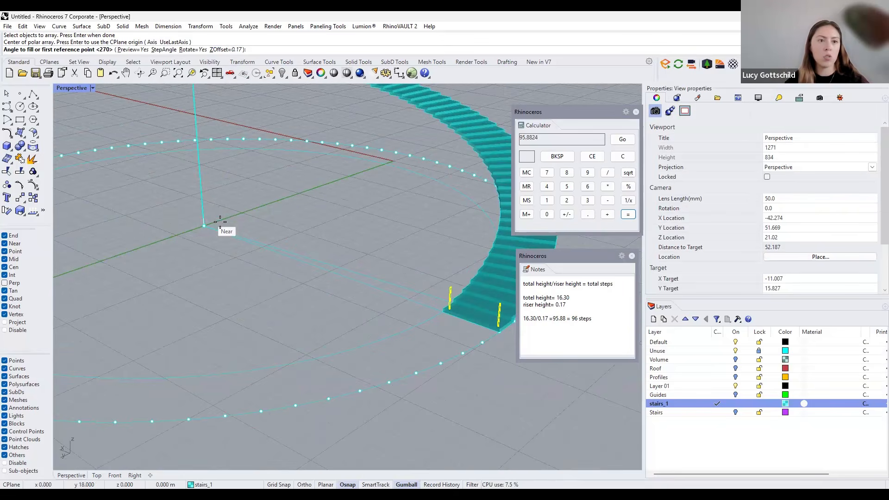
Complete the polar array of the railing1 block with a 270° fill angle and the 0.17 m Z offset.
scroll(442, 309, "down", 2)
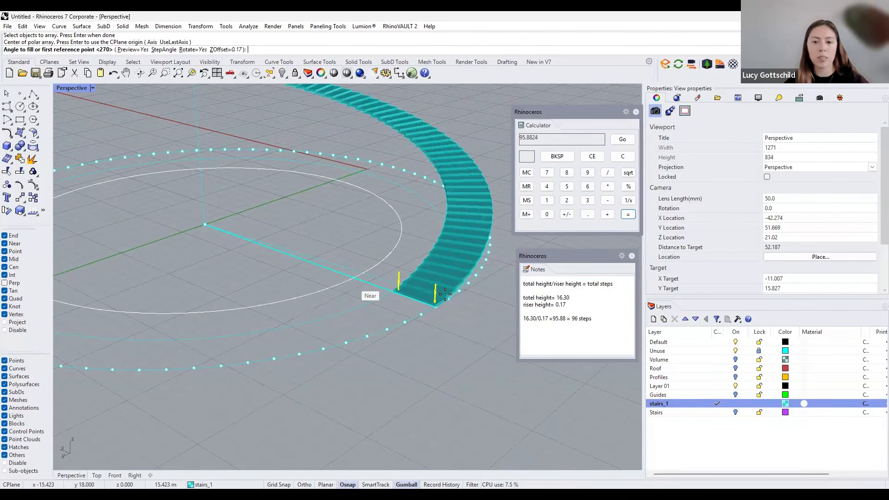
scroll(444, 294, "up", 3)
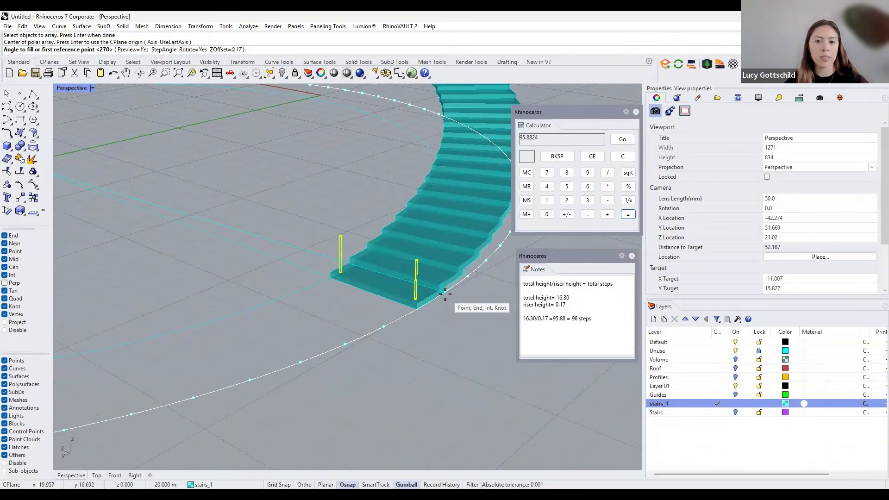
left_click(475, 253)
scroll(475, 253, "down", 5)
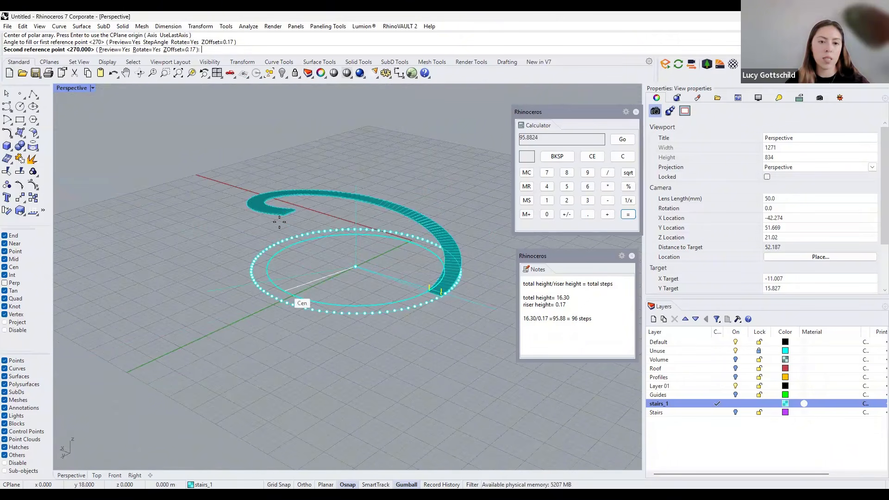
scroll(281, 165, "up", 3)
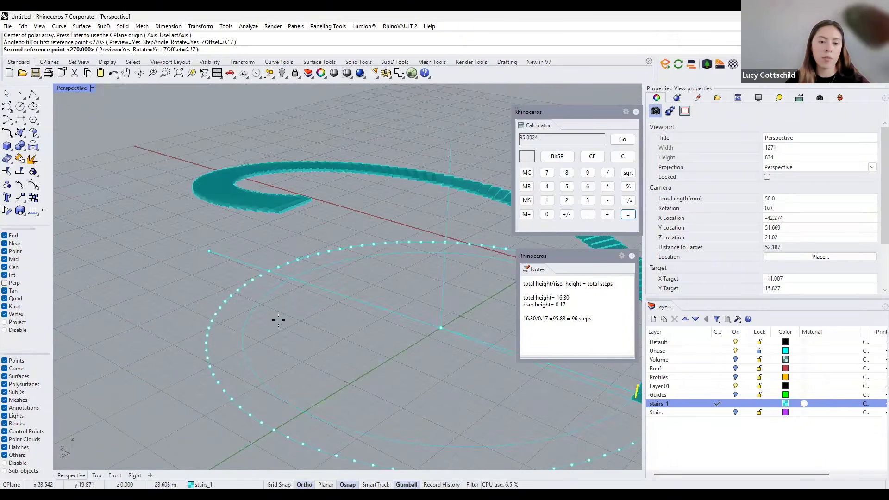
scroll(285, 370, "down", 2)
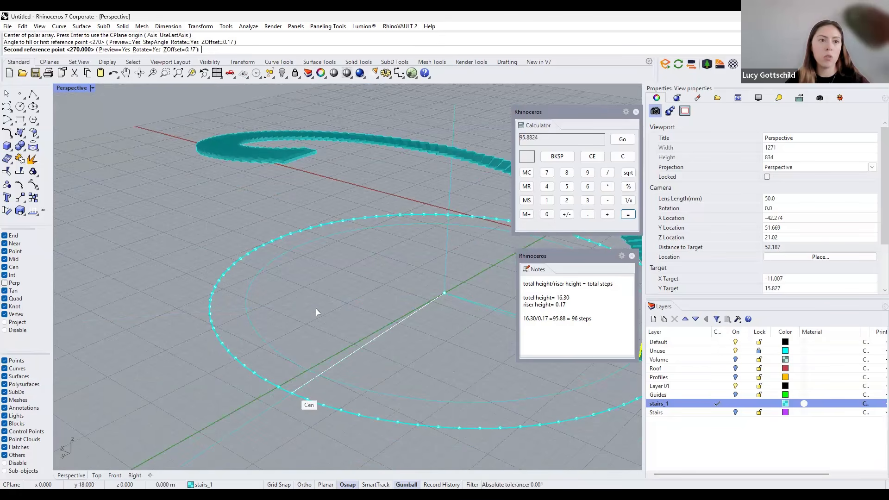
key("Return")
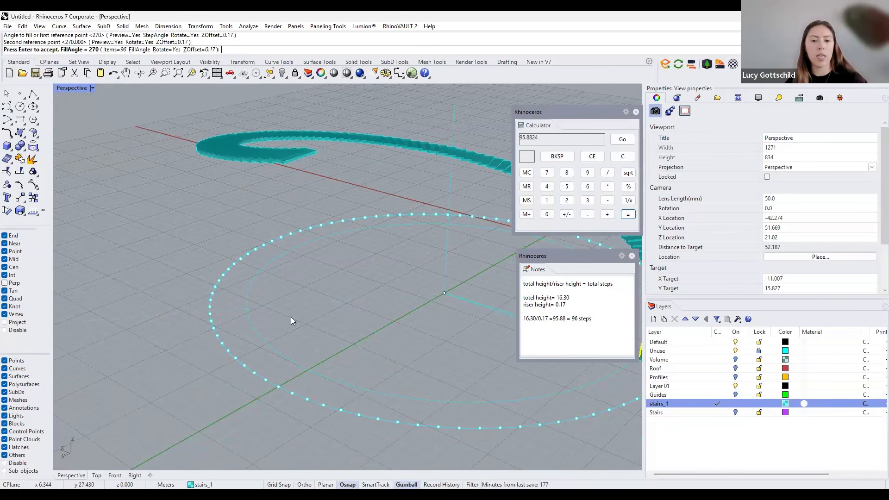
key("Return")
Inspect the arrayed railing posts along the whole spiral and check how they sit on the lowest treads.
scroll(259, 195, "down", 5)
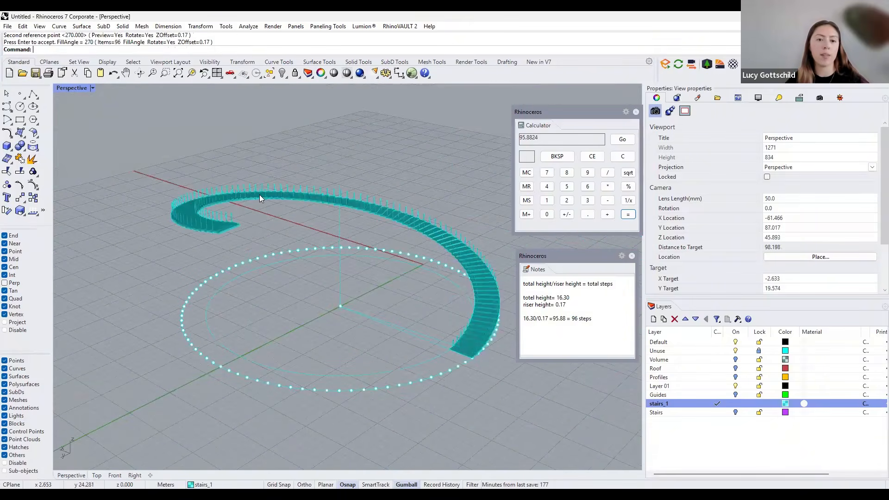
right_click_drag(318, 196, 306, 197)
scroll(306, 198, "up", 10)
scroll(337, 227, "down", 4)
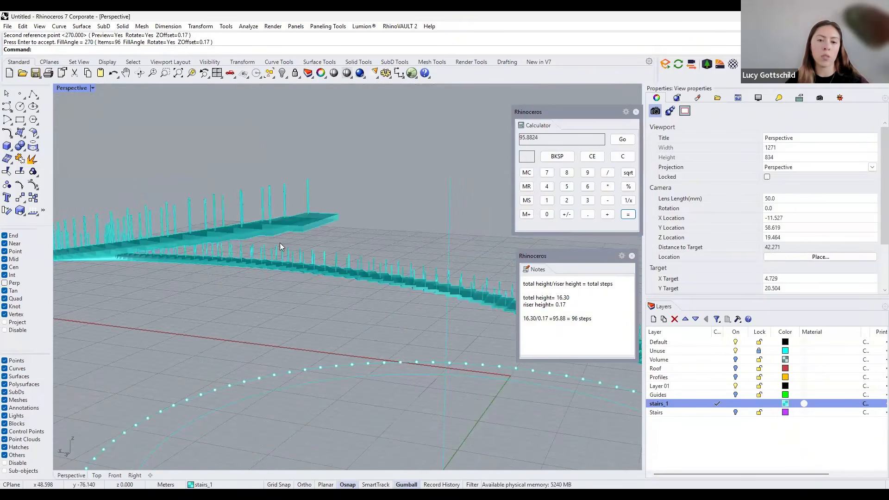
right_click_drag(280, 242, 279, 278, "shift")
scroll(286, 270, "down", 8)
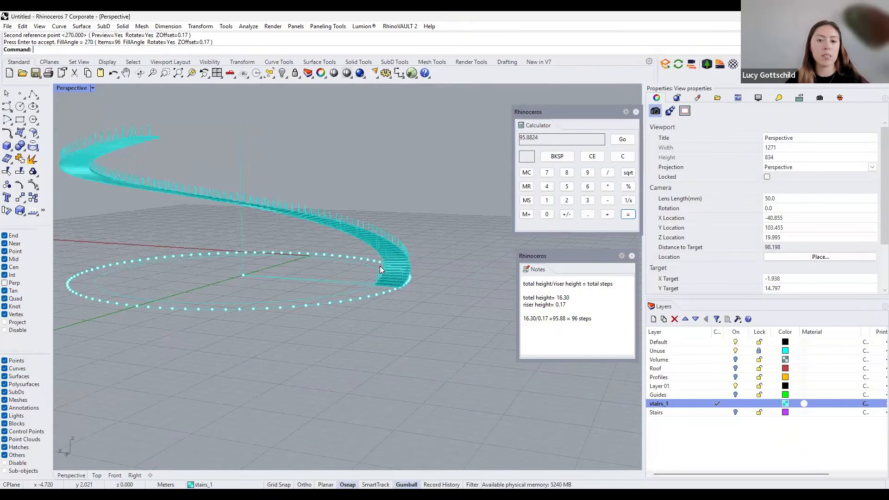
scroll(279, 281, "up", 8)
scroll(328, 265, "up", 4)
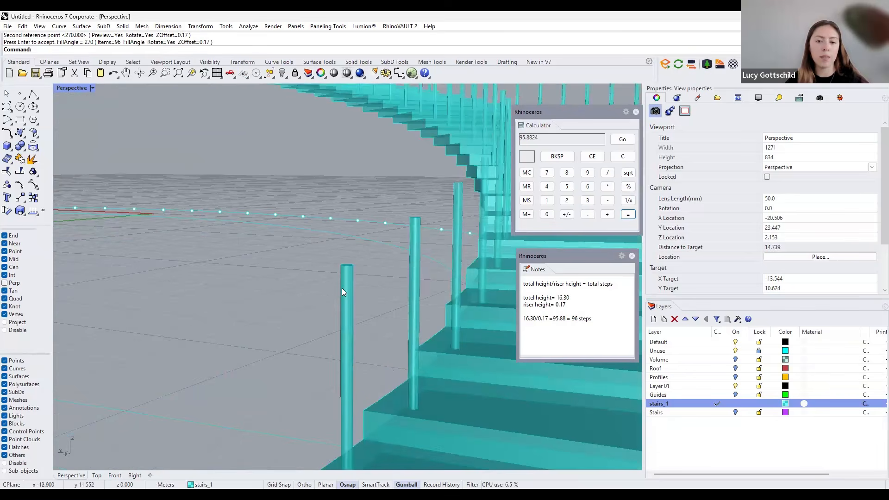
scroll(342, 292, "down", 6)
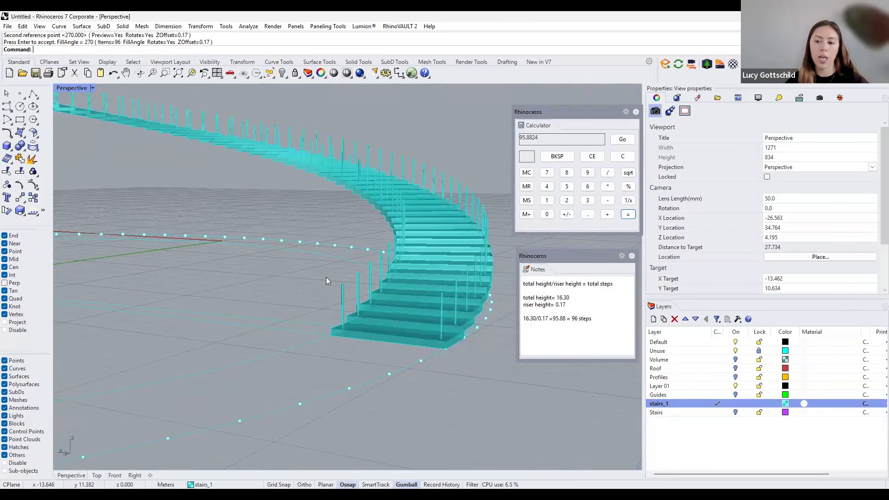
scroll(333, 246, "down", 4)
right_click_drag(334, 248, 324, 283)
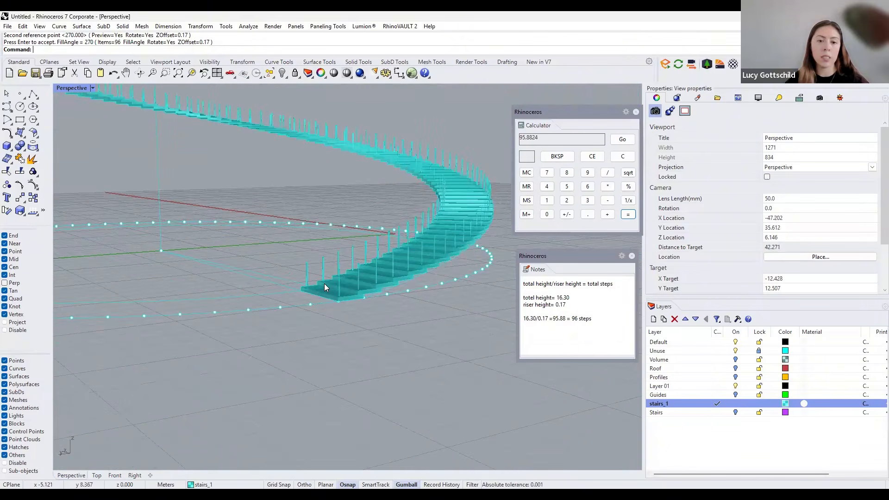
scroll(306, 282, "up", 5)
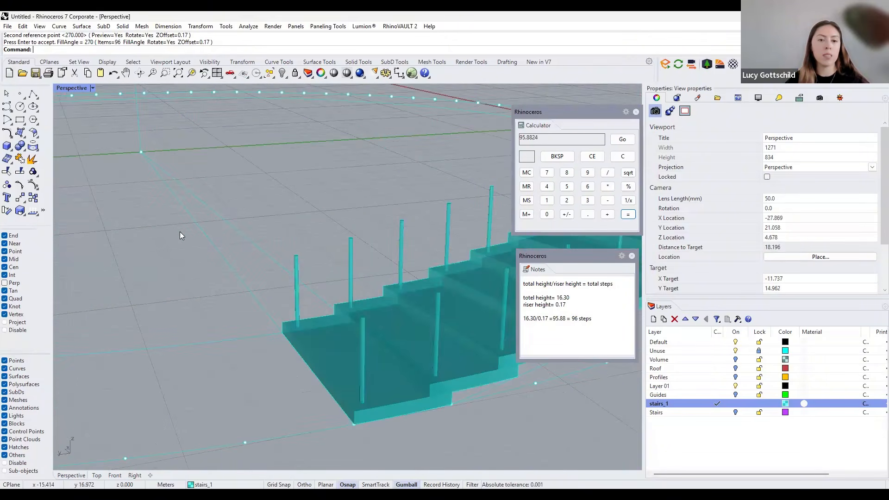
scroll(313, 193, "up", 2)
scroll(305, 221, "up", 2)
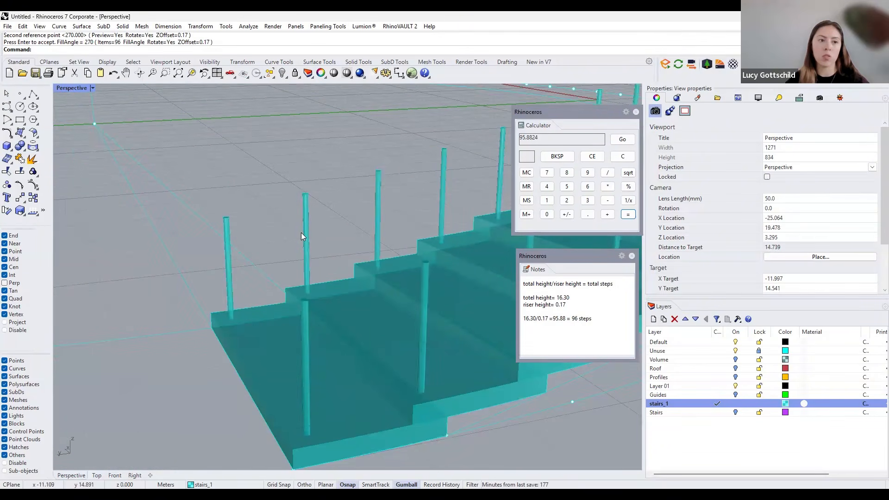
right_click_drag(302, 233, 310, 238)
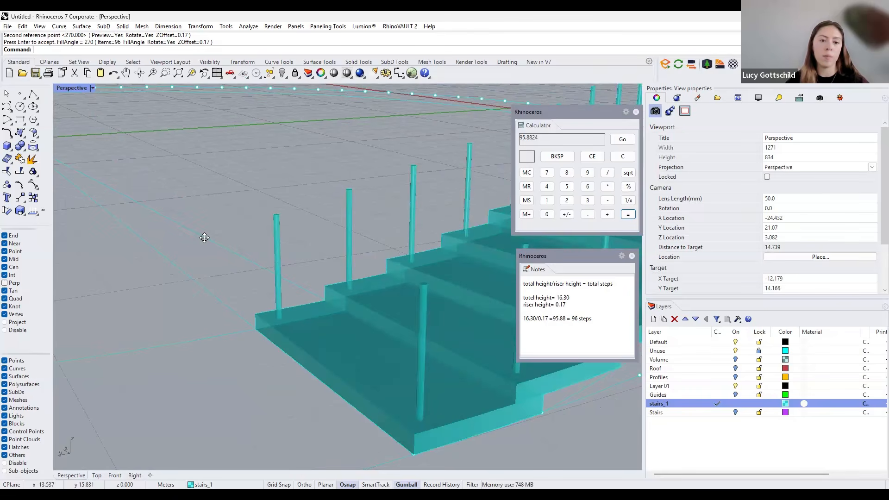
Draw a polyline between the top centres of the first two inner railing posts.
scroll(202, 241, "up", 12)
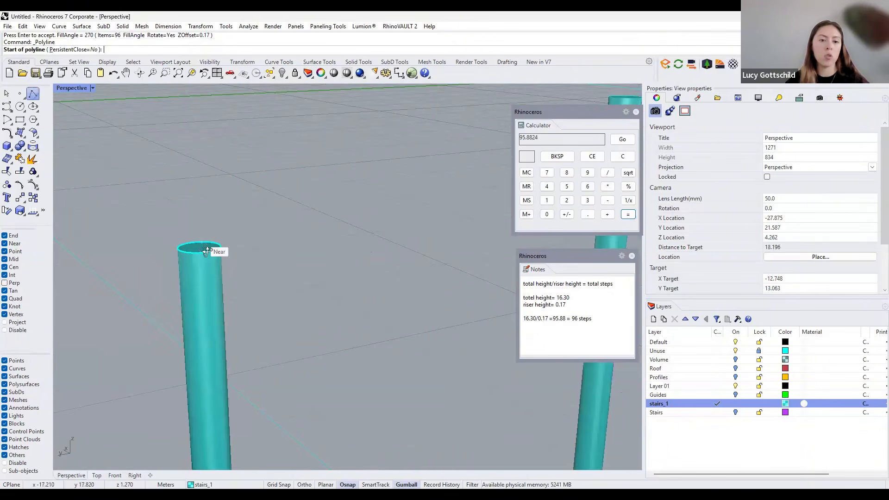
right_click_drag(209, 251, 239, 281)
scroll(254, 290, "down", 5)
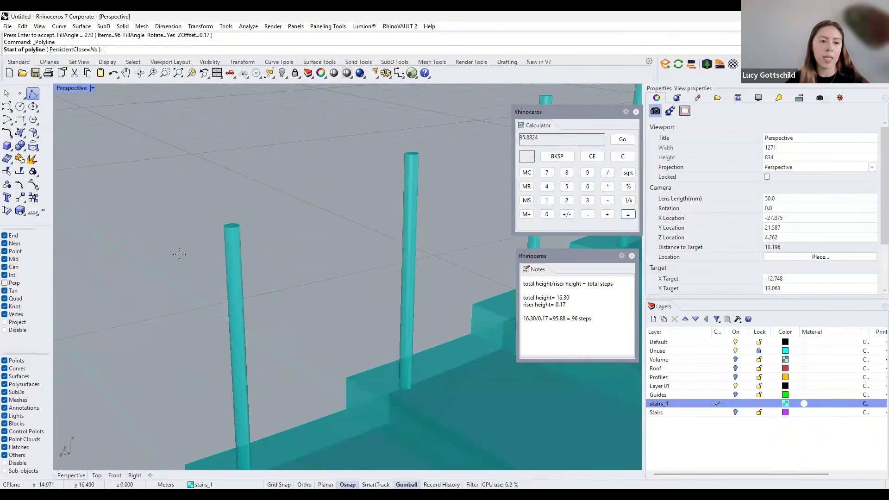
scroll(234, 226, "up", 5)
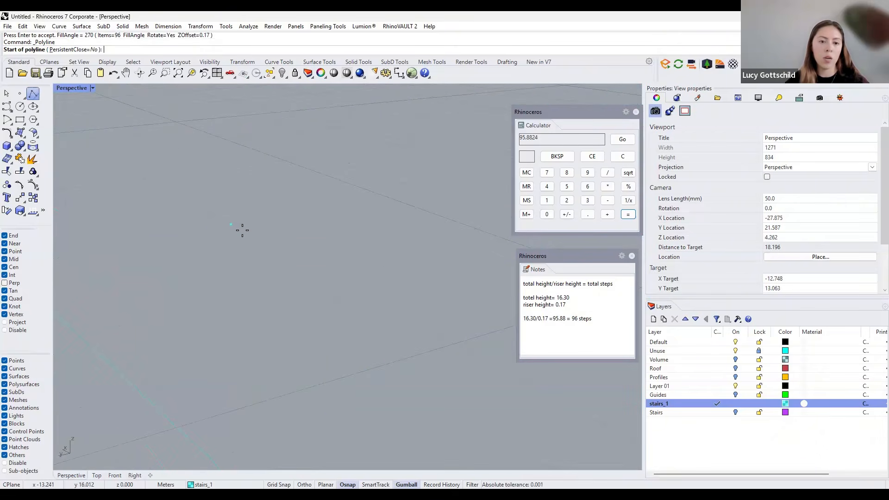
left_click(248, 230)
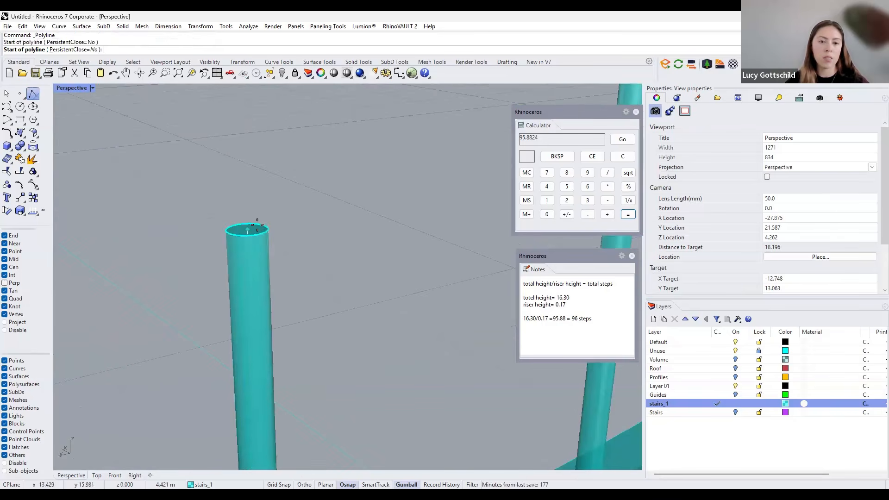
right_click_drag(341, 219, 264, 267, "shift")
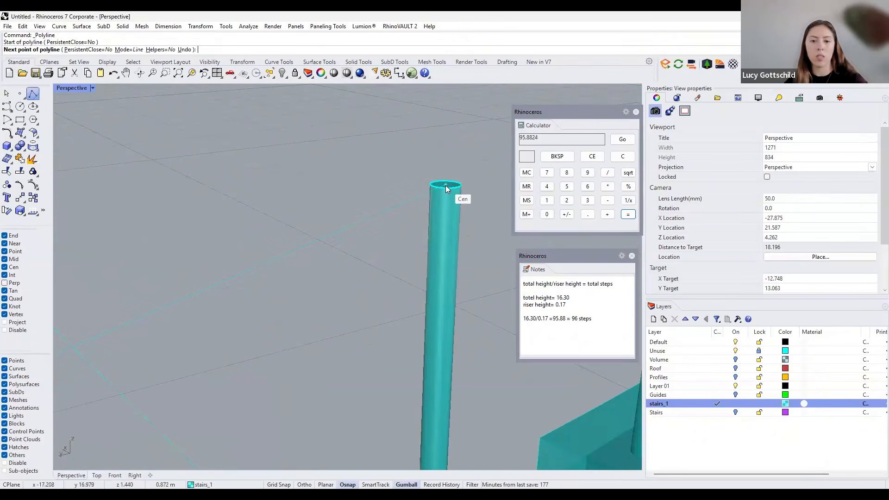
left_click(445, 186)
key("Return")
Draw a polyline between the top centres of the first two outer railing posts.
scroll(446, 186, "down", 12)
right_click_drag(393, 287, 407, 276)
scroll(407, 276, "up", 5)
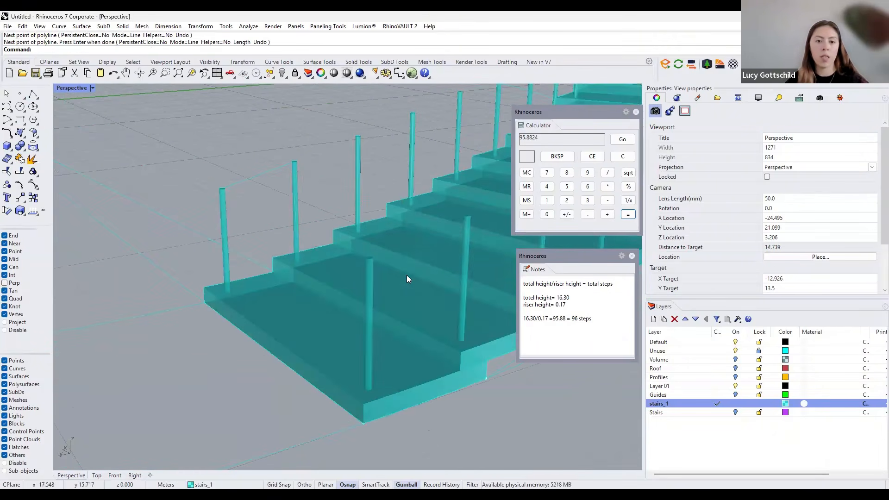
scroll(315, 277, "up", 2)
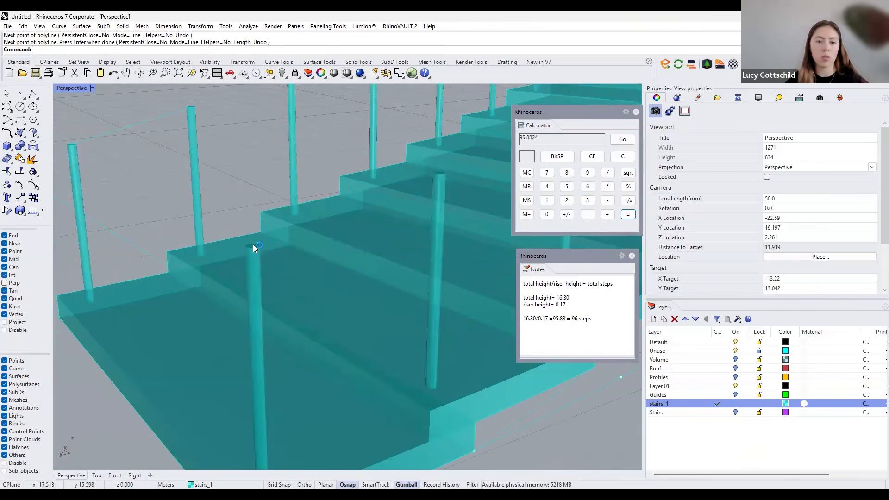
key("Return")
scroll(253, 245, "up", 3)
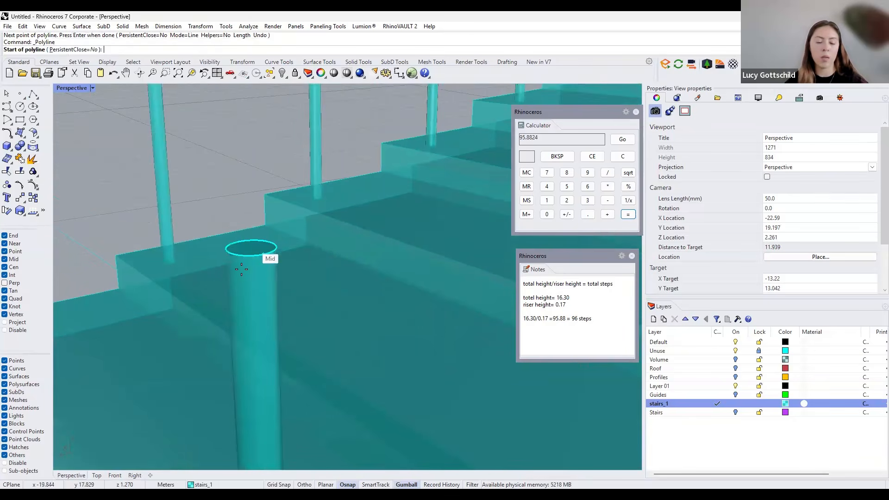
left_click(251, 248)
scroll(241, 282, "down", 5)
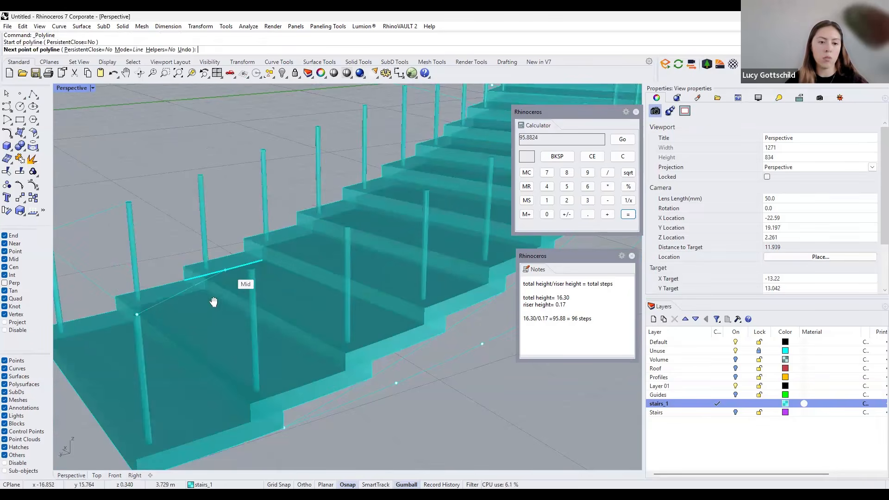
scroll(217, 298, "up", 5)
right_click_drag(257, 226, 264, 228, "shift")
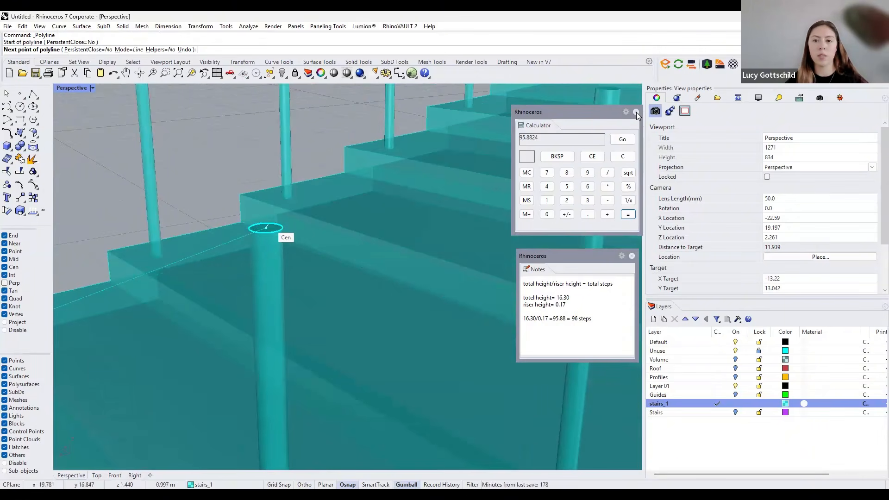
Pipe the inner line between the first two inner railing posts with 0.01 start and end radii and round caps.
scroll(448, 260, "down", 4)
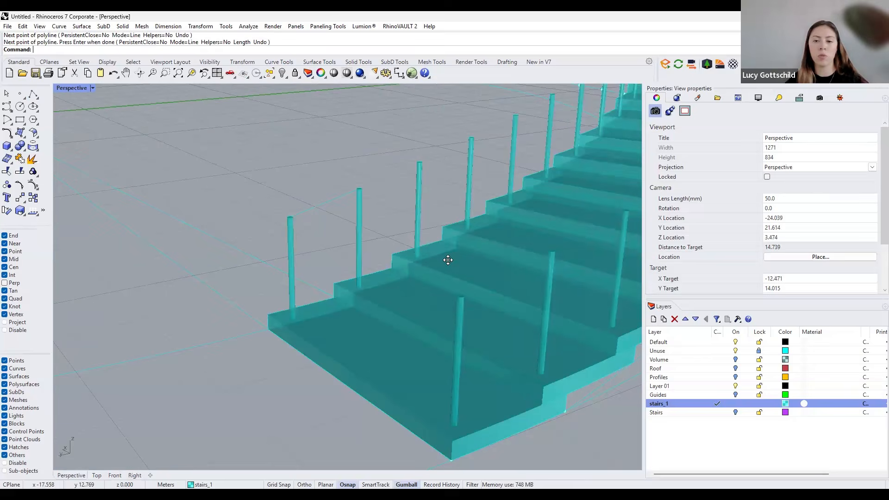
right_click_drag(450, 259, 339, 227)
right_click_drag(377, 253, 312, 205, "shift")
type("Pipe")
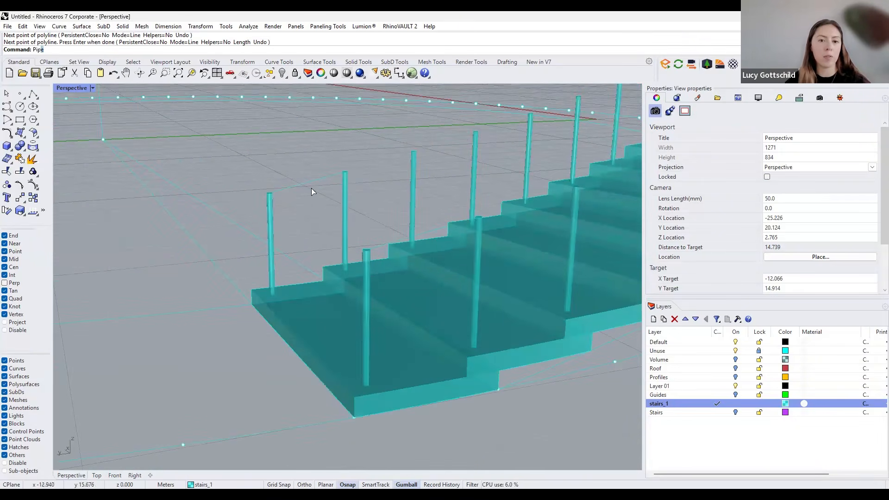
key("Return")
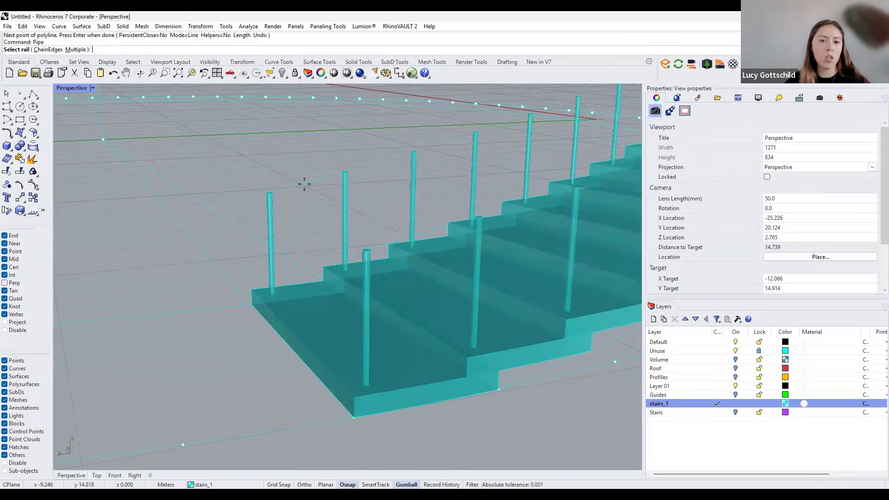
left_click(304, 184)
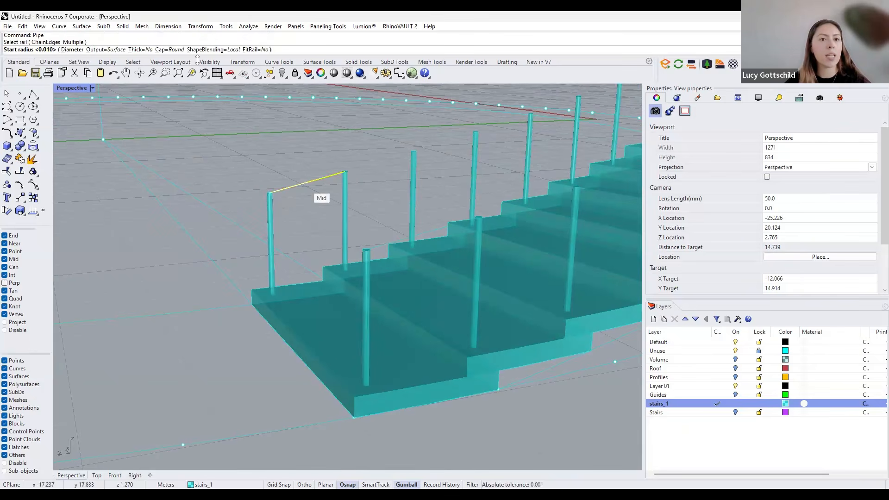
key("Return")
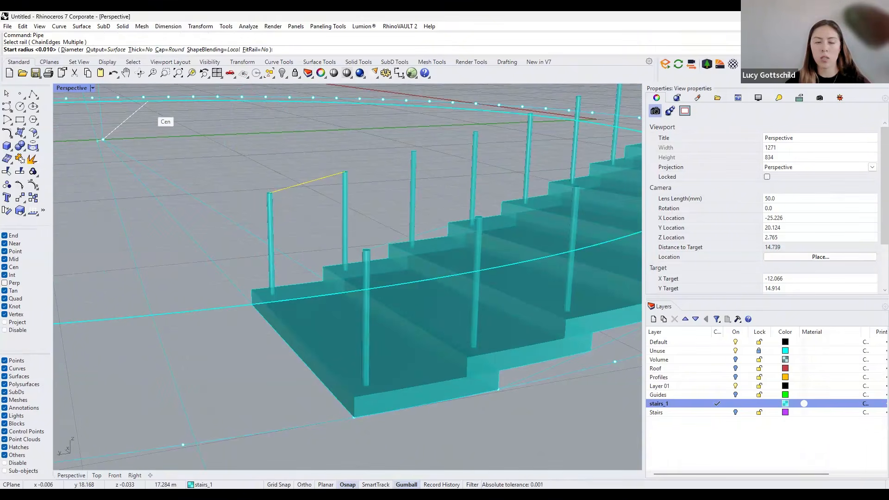
type("0.02")
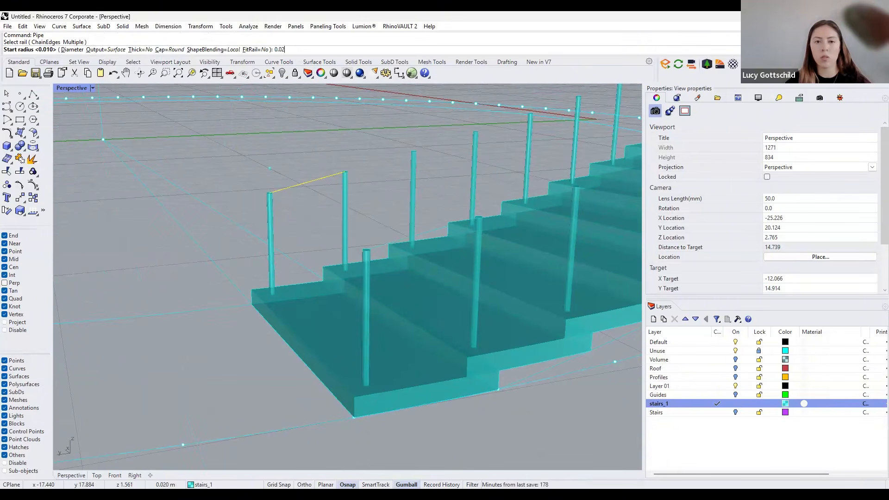
key("BackSpace")
type("1")
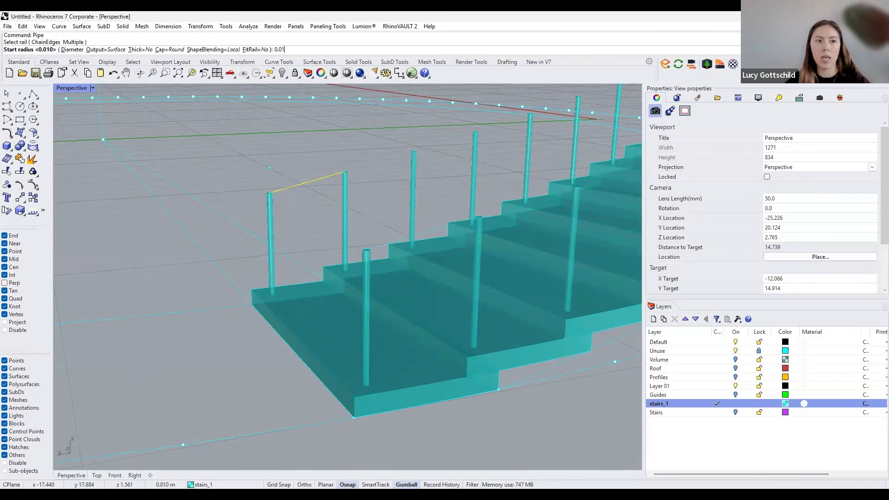
key("Return")
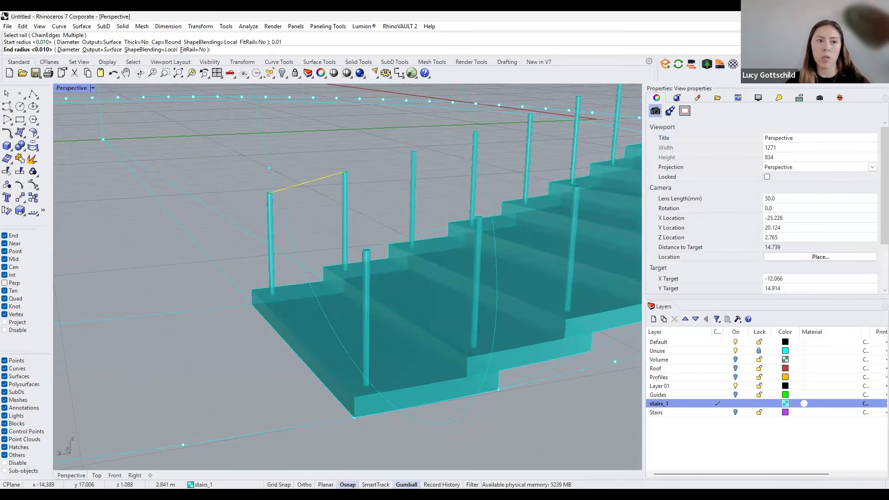
type("0.01")
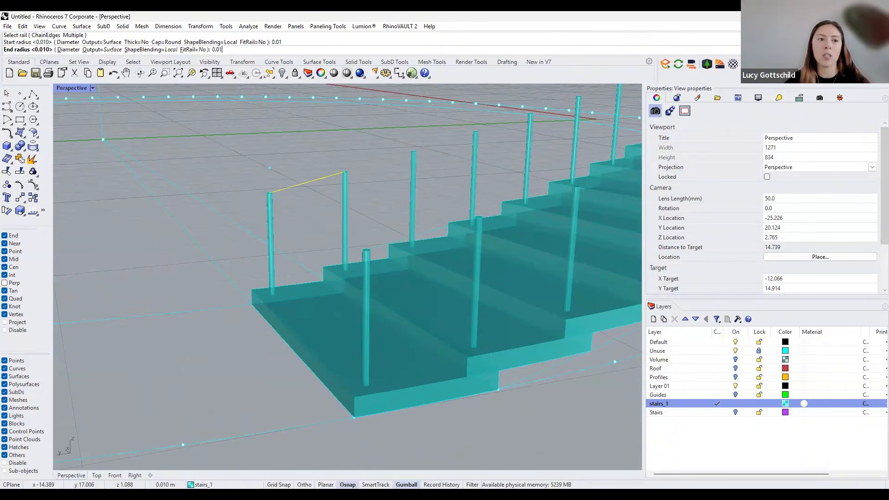
key("Return")
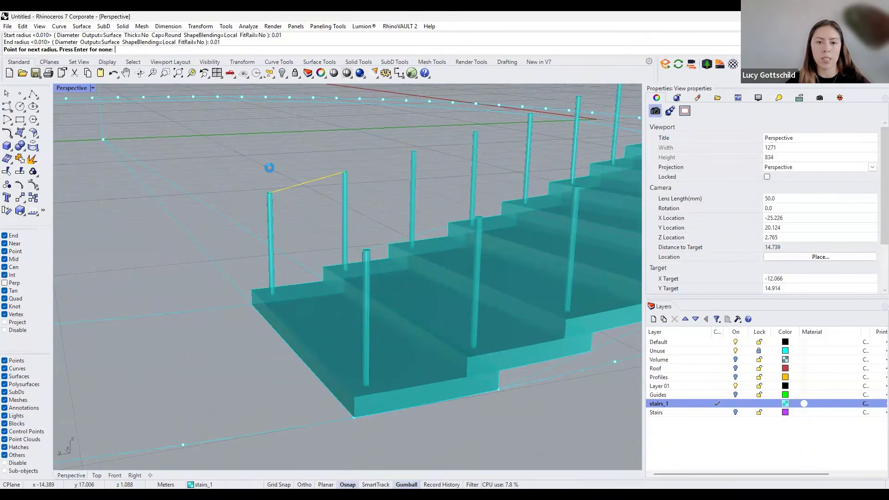
key("Return")
Pipe the line between the first two outer railing posts with the same 0.01 start and end radii.
scroll(305, 190, "up", 6)
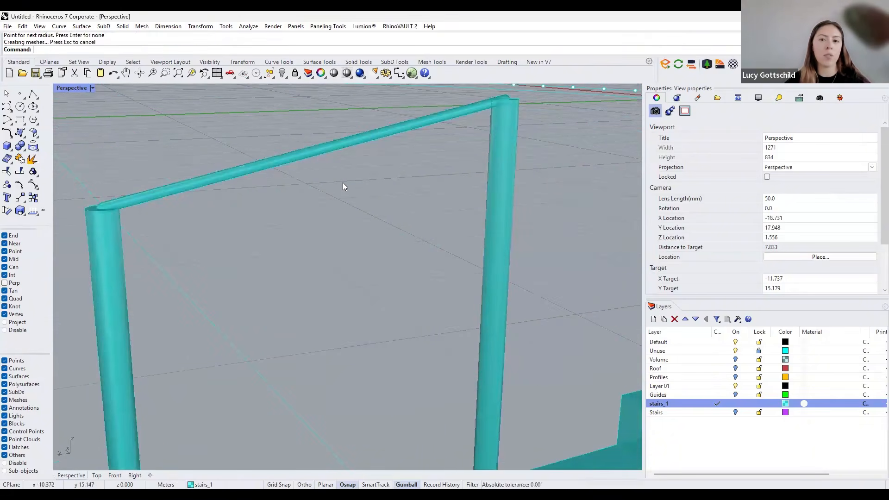
right_click_drag(345, 187, 372, 197)
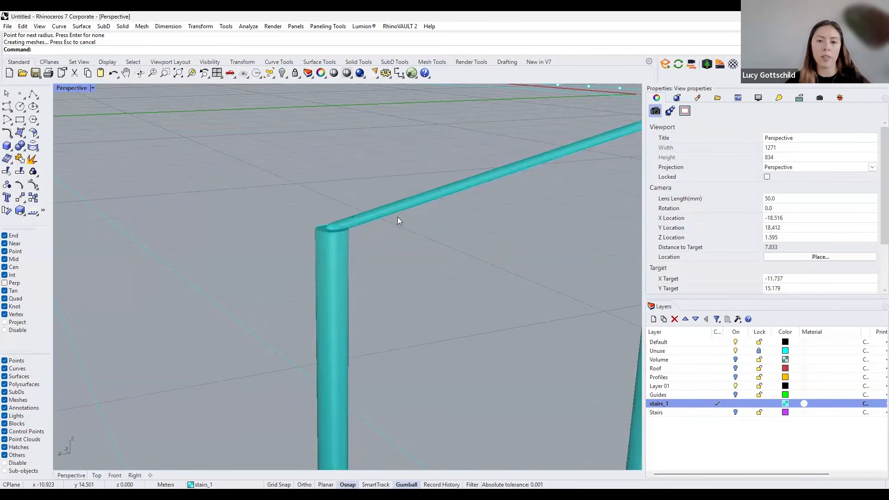
scroll(406, 239, "down", 5)
scroll(353, 192, "up", 2)
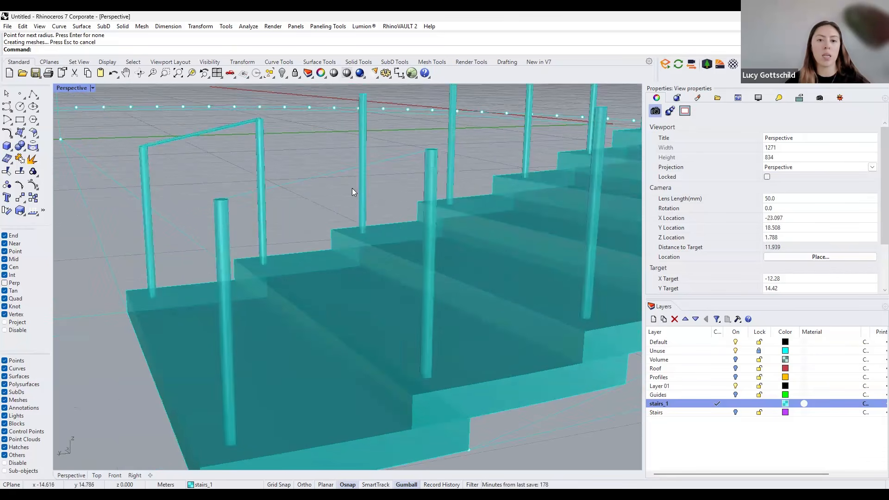
right_click_drag(353, 215, 349, 193)
key("Return")
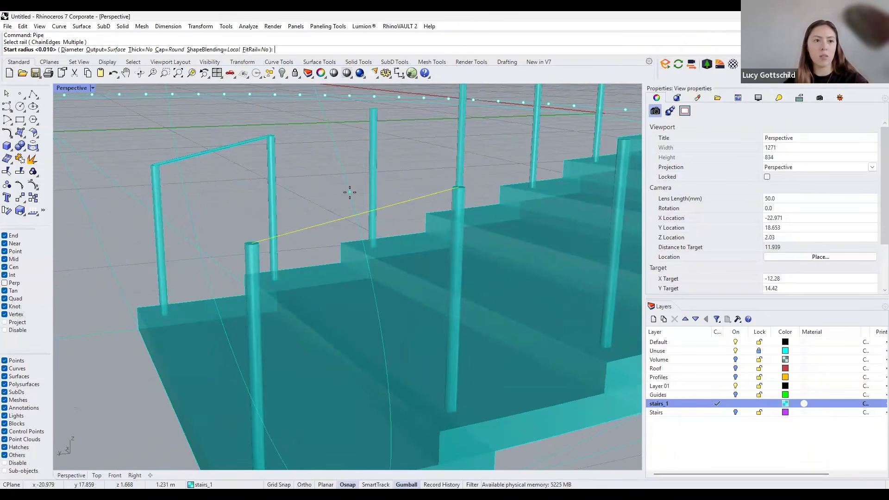
right_click(349, 192)
right_click(349, 192)
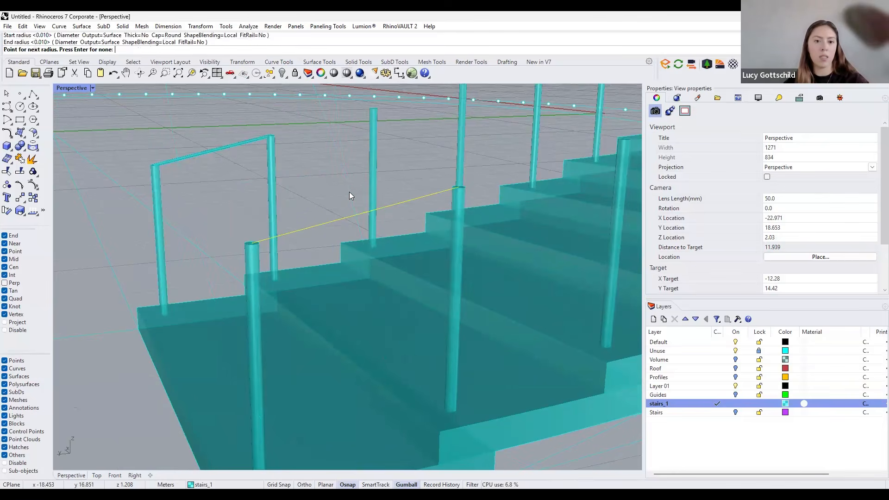
right_click(333, 227)
Copy both handrail pipes vertically downward twice to form middle and lower rails on both sides of the first tread.
right_click_drag(286, 140, 300, 139, "shift")
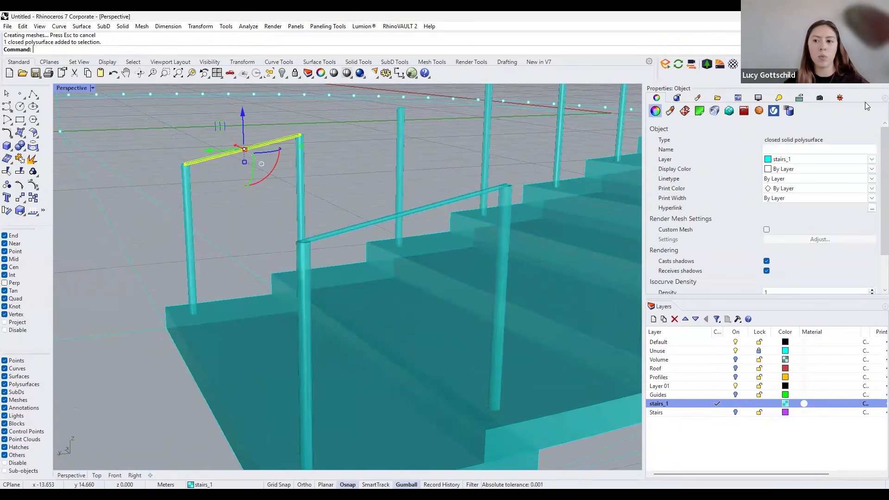
left_click(401, 215, "shift")
scroll(447, 245, "down", 5)
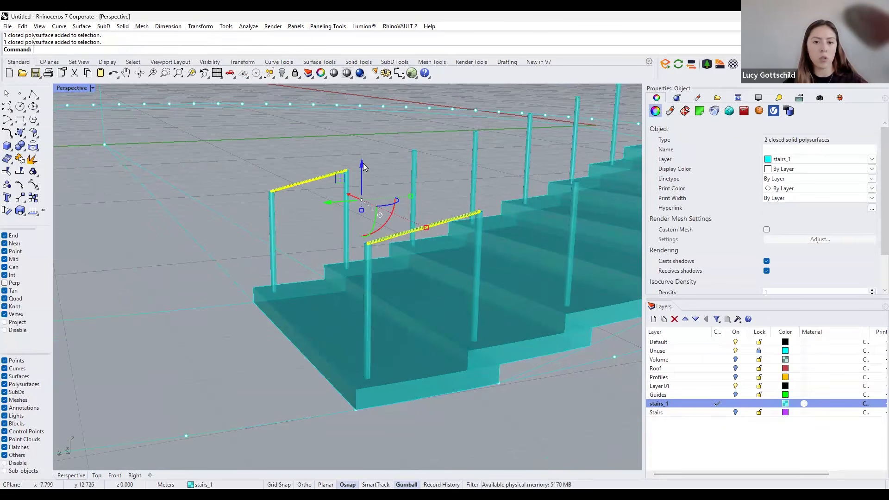
left_click_drag(364, 199, 364, 202)
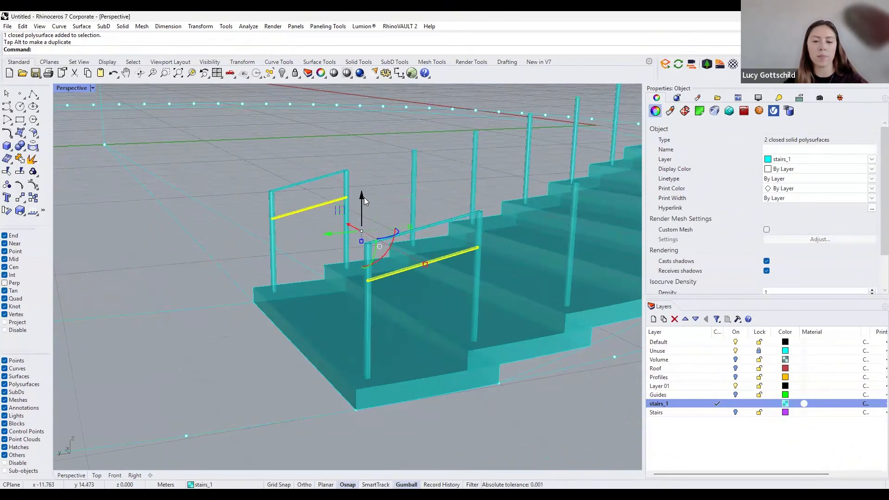
left_click_drag(362, 198, 366, 244)
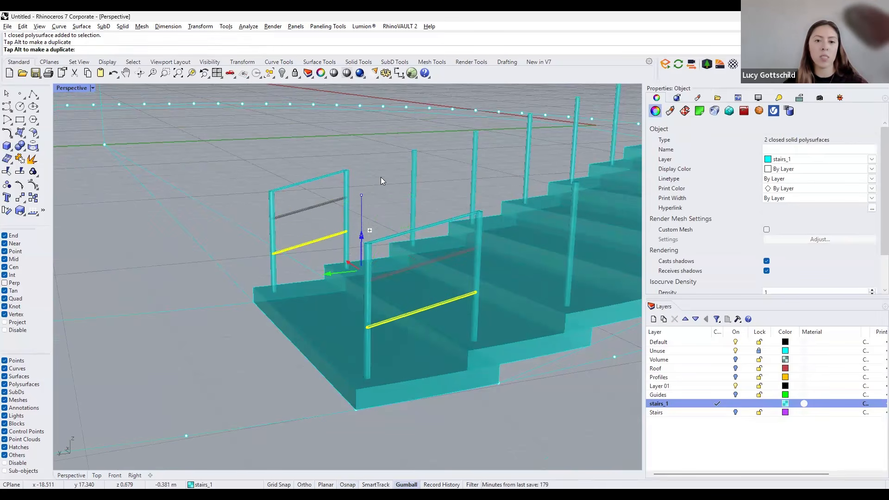
left_click(362, 201)
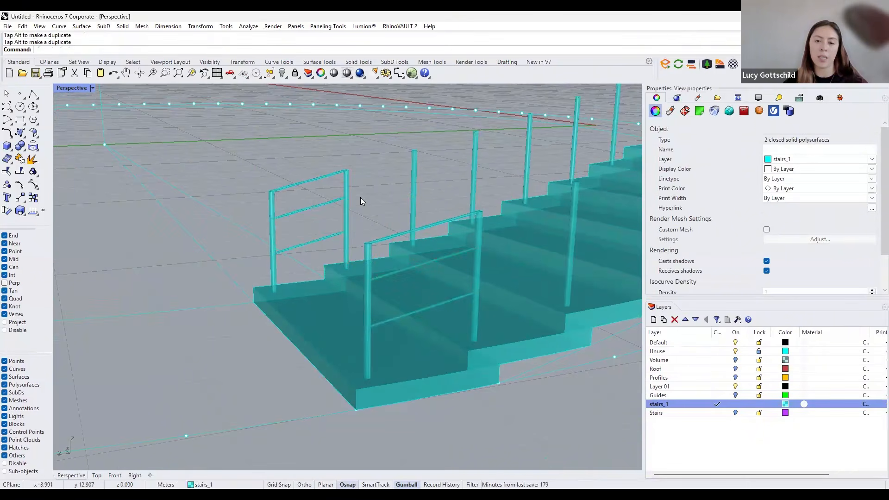
Define the six inner and outer rail pipes as a block named railings2, based at the midpoint of the first tread's front top edge.
right_click_drag(381, 189, 387, 242)
left_click(387, 172)
left_click(382, 199, "shift")
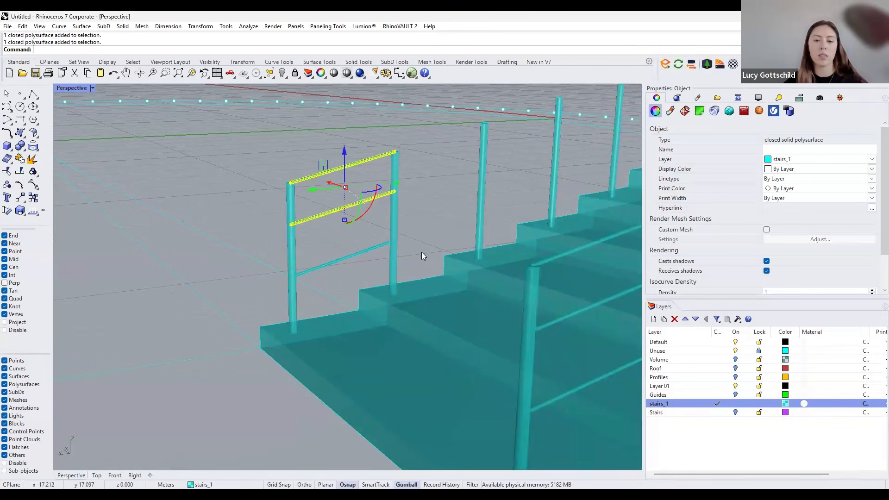
right_click_drag(460, 273, 465, 279, "shift")
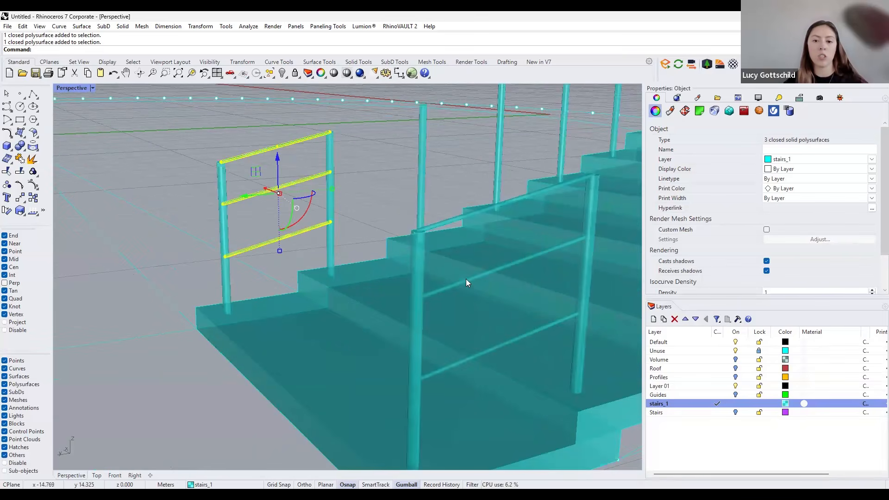
left_click(496, 349, "shift")
left_click(498, 268, "shift")
left_click(491, 207, "shift")
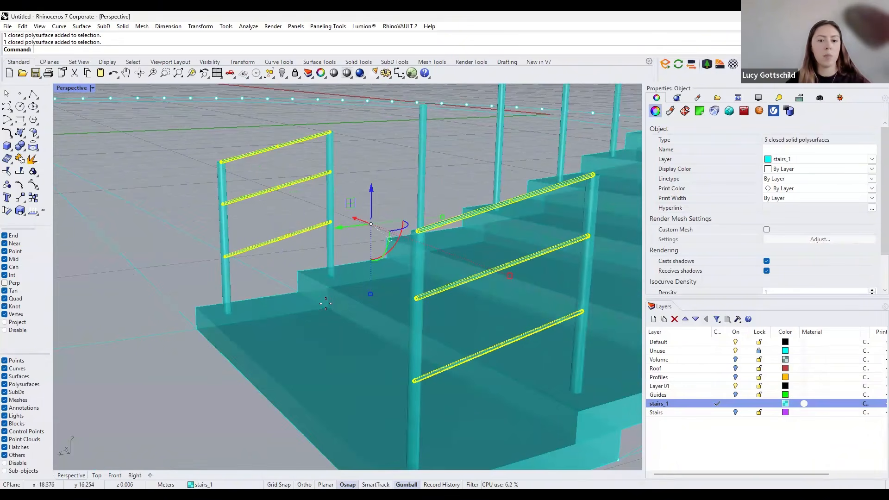
type("Block")
key("Return")
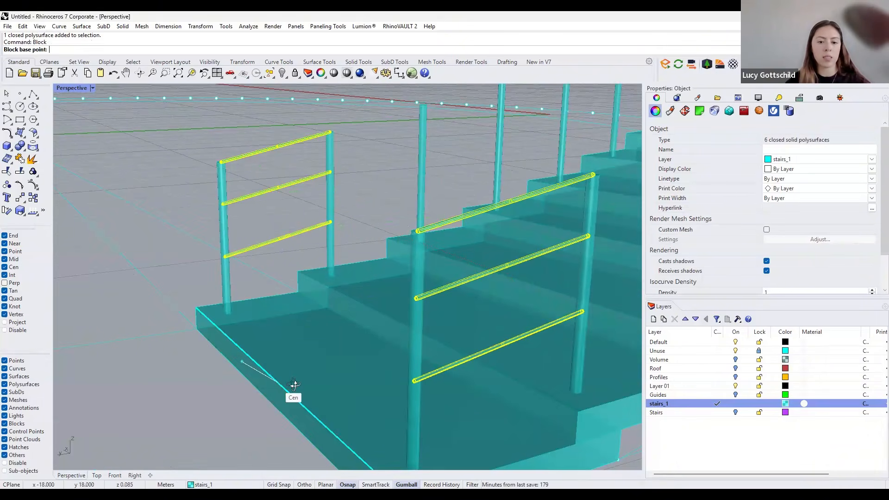
scroll(324, 387, "down", 3)
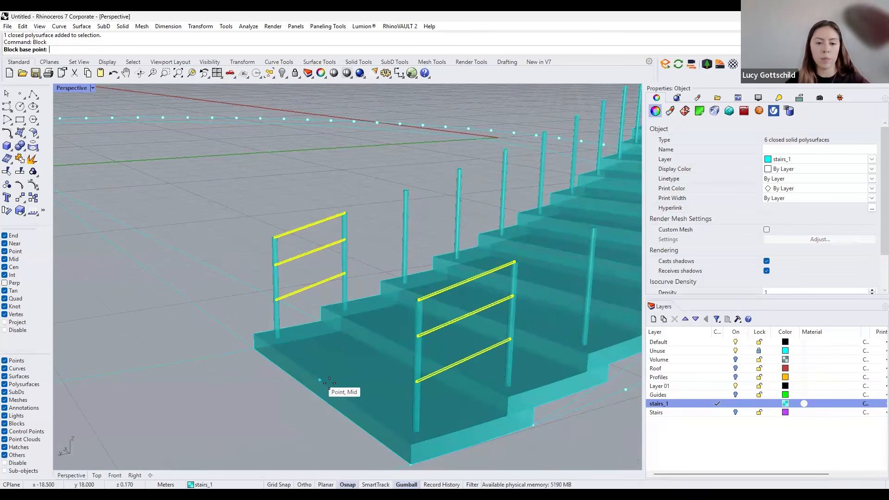
left_click(323, 378)
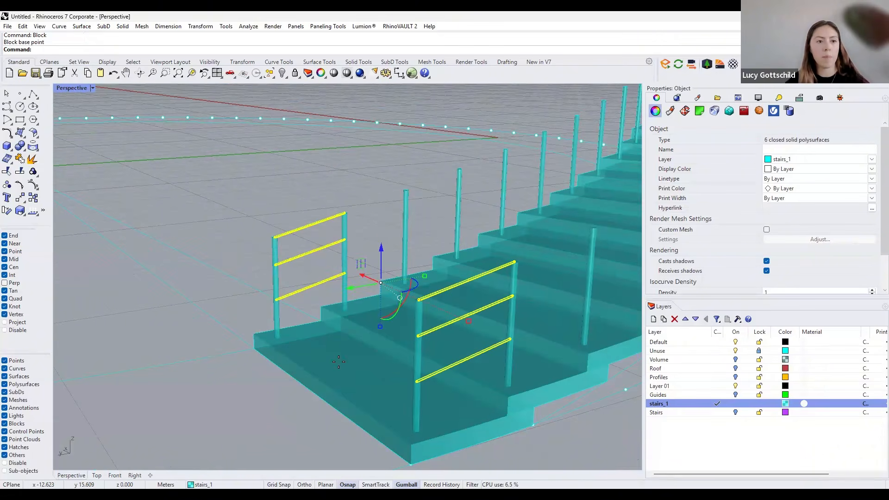
key("Return")
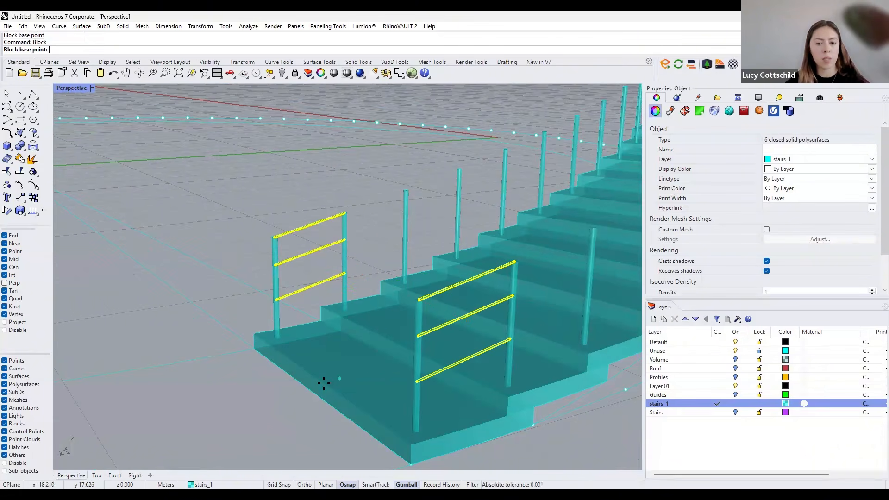
left_click(410, 202)
type("r")
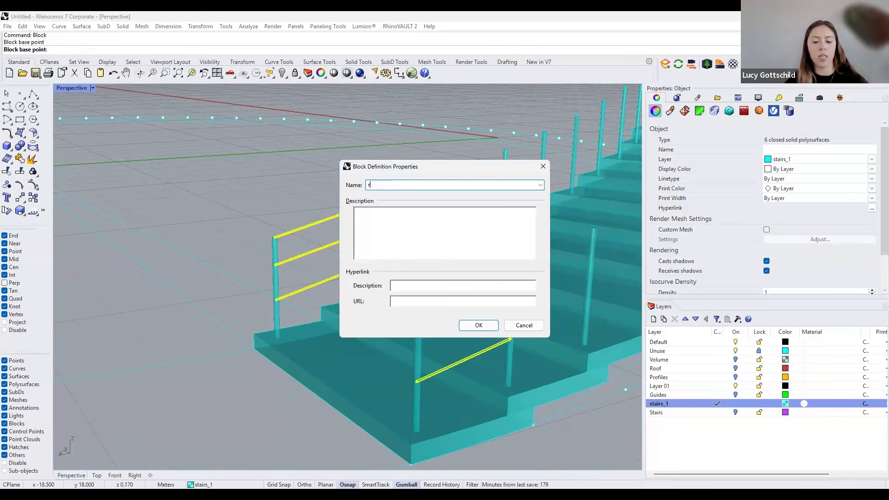
type("ailings2")
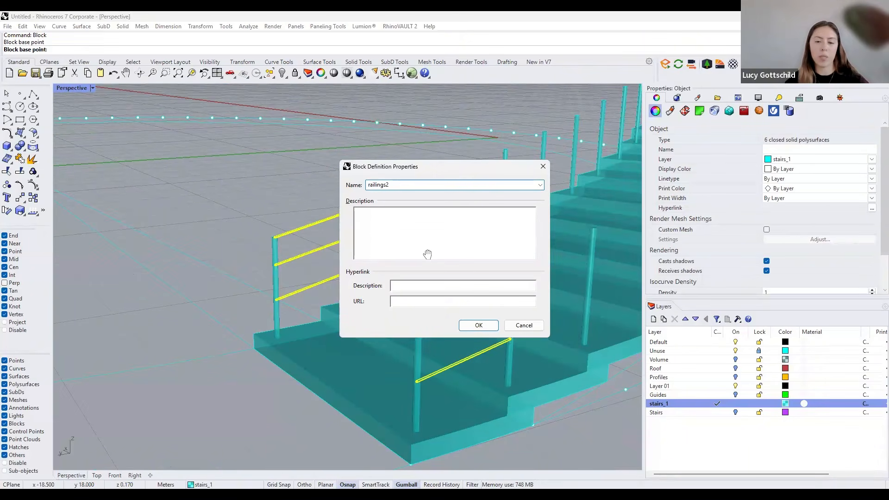
key("Return")
Polar-array the railings2 block around the origin with 96 items, a 270° fill angle and a 0.17 Z offset.
scroll(405, 253, "down", 5)
right_click_drag(403, 227, 415, 229)
left_click(409, 224)
type("ArrayPolar")
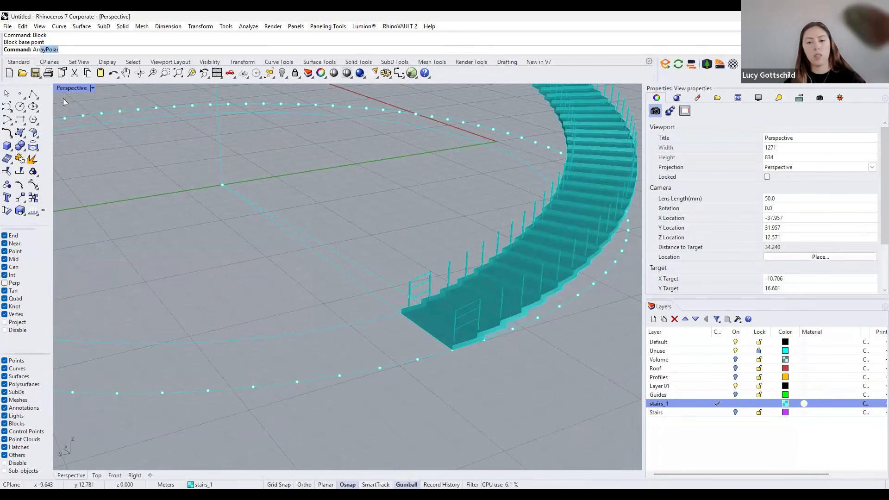
key("Return")
scroll(411, 266, "up", 3)
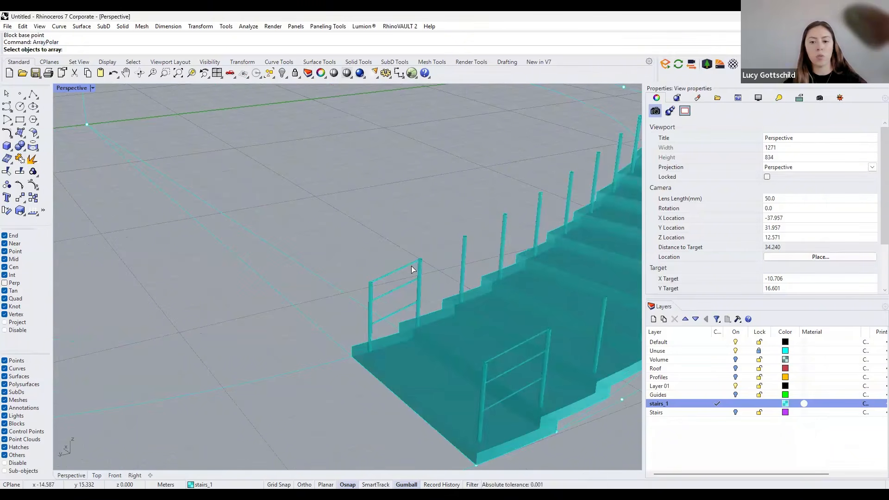
left_click(412, 266)
key("Return")
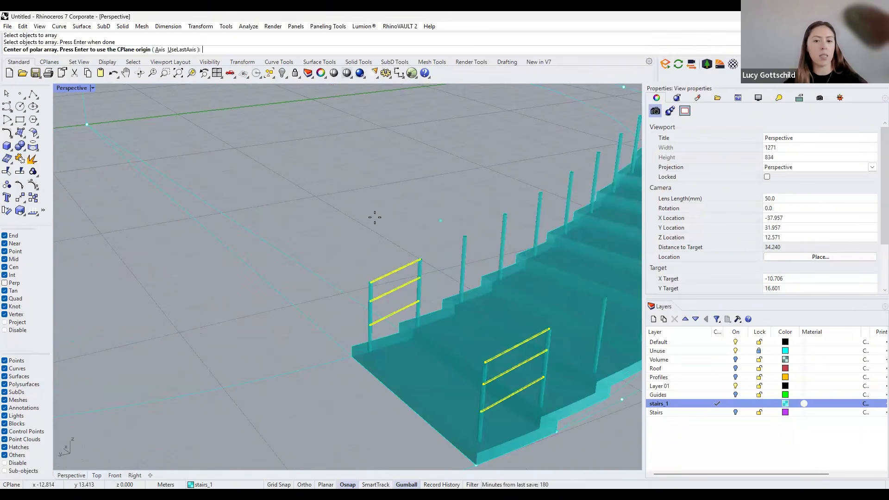
scroll(257, 205, "down", 5)
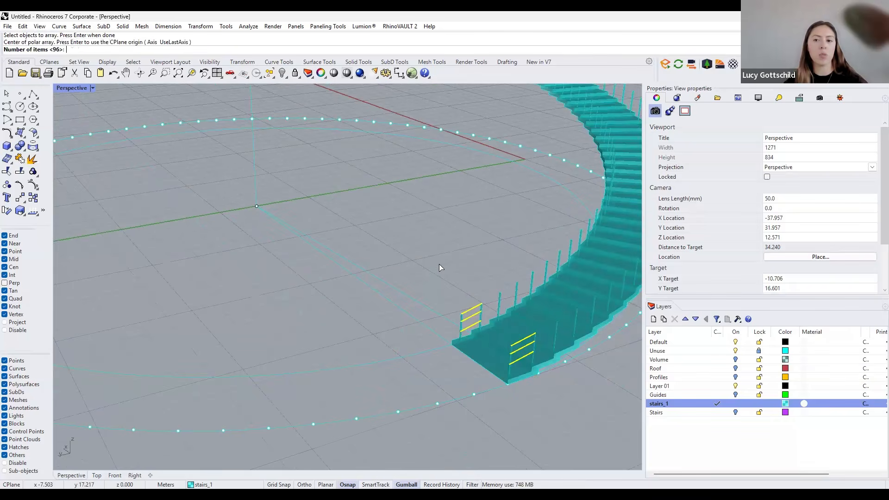
key("Return")
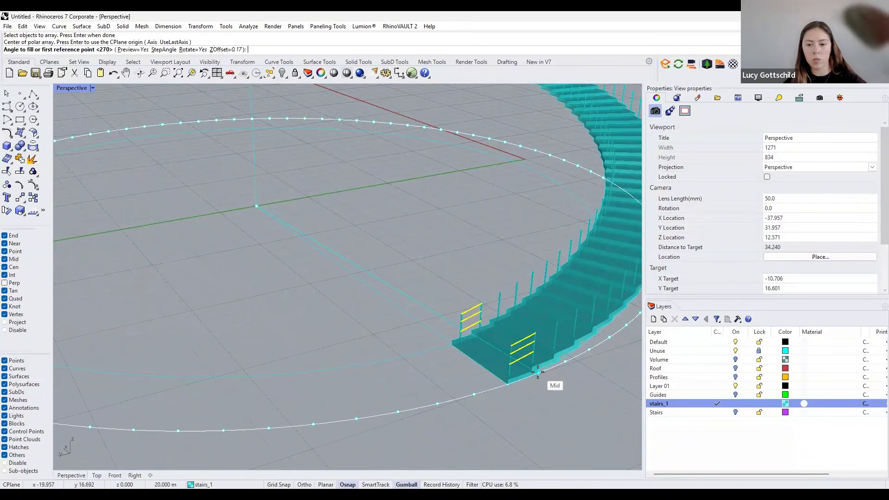
scroll(539, 373, "up", 3)
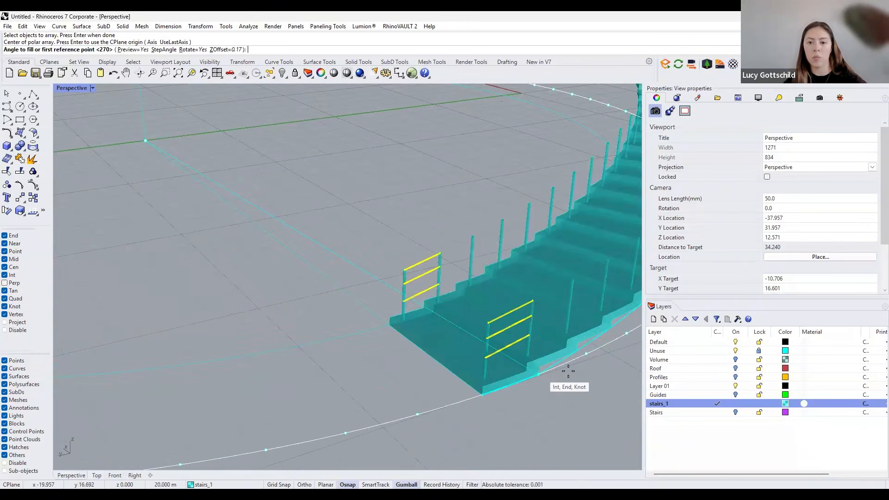
left_click(568, 371)
scroll(568, 370, "down", 5)
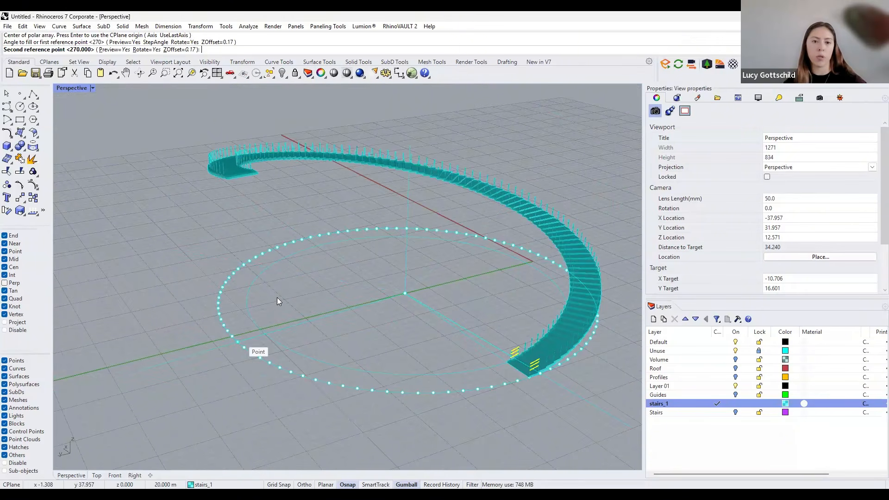
key("Return")
key("Return")
Edit the railings2 block in place and delete its lowest inner rail.
right_click_drag(390, 206, 372, 163)
scroll(373, 173, "up", 7)
scroll(324, 214, "down", 3)
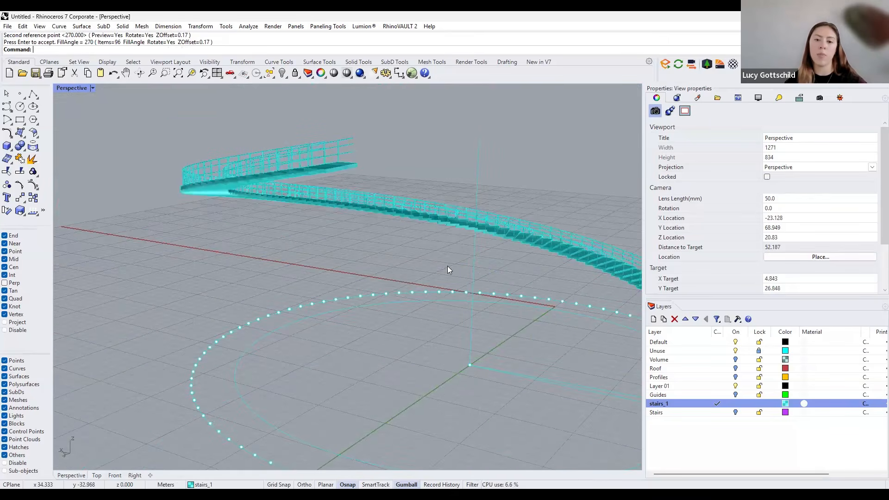
right_click_drag(474, 331, 378, 351, "shift")
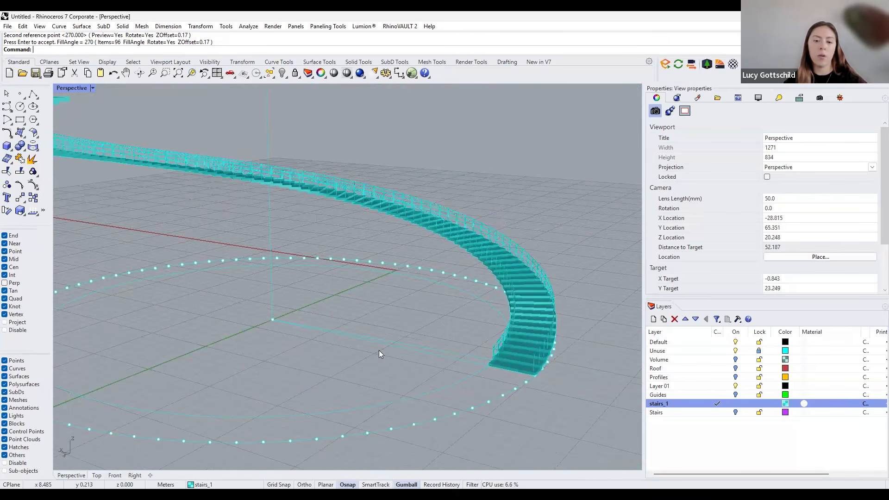
scroll(362, 295, "up", 12)
right_click_drag(361, 300, 296, 240)
scroll(367, 327, "up", 4)
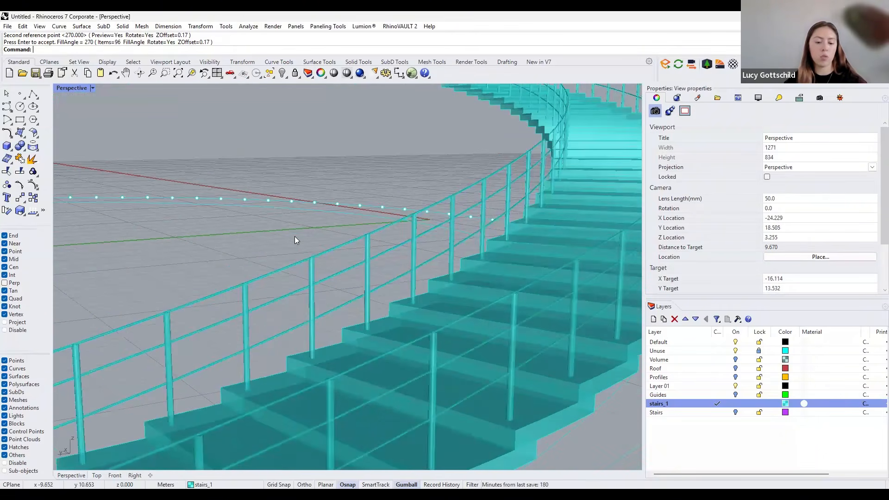
type("Block")
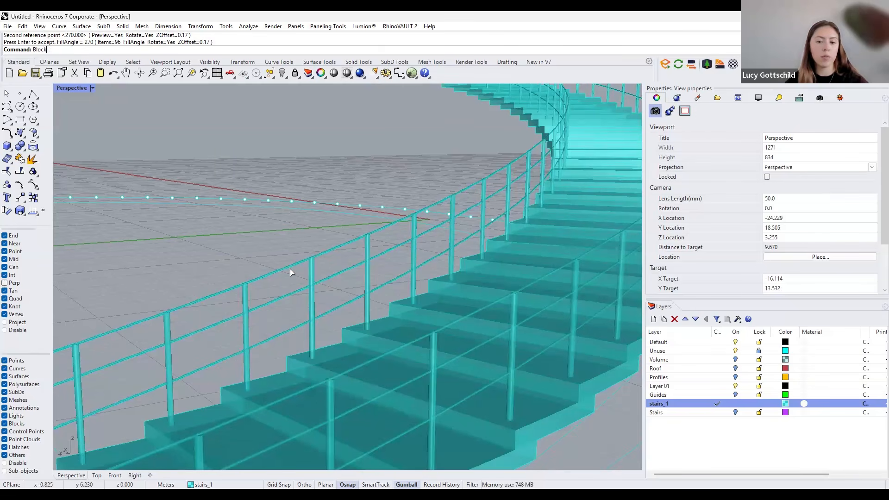
type("Edit")
key("Return")
left_click(304, 323)
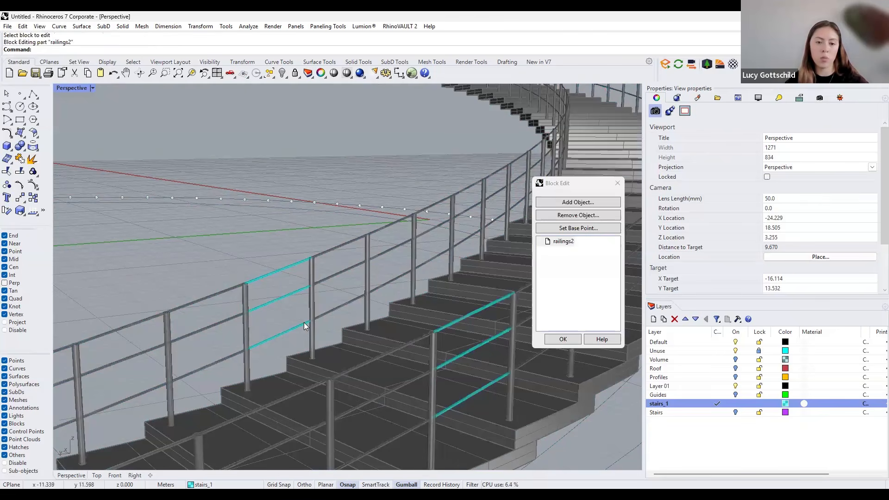
left_click(304, 323)
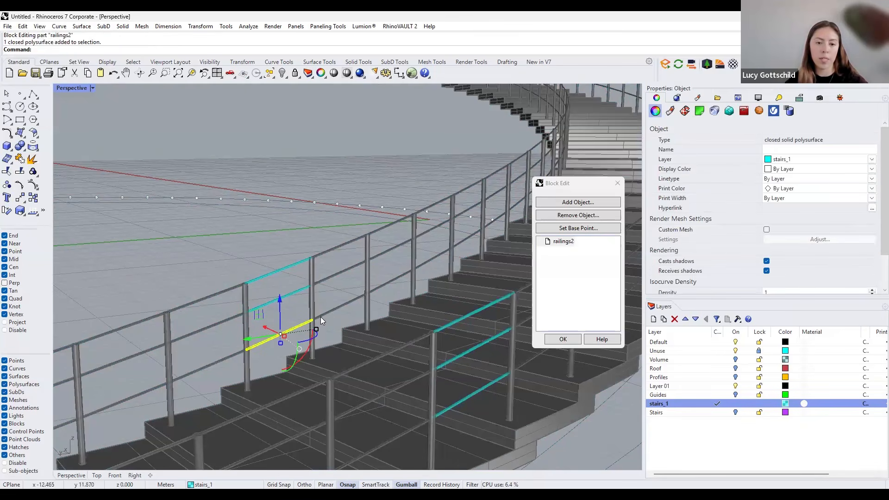
key("Delete")
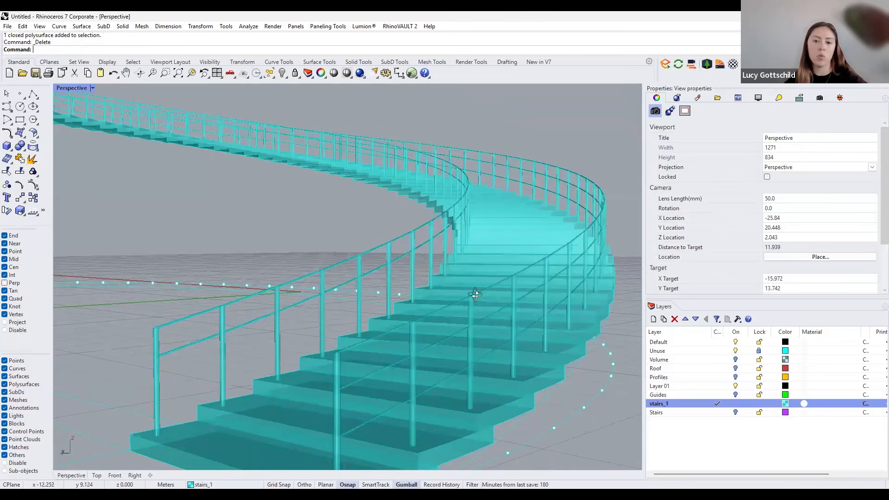
Reopen the railings2 block, delete its lowest outer rail and apply the block edit.
right_click_drag(475, 294, 330, 304)
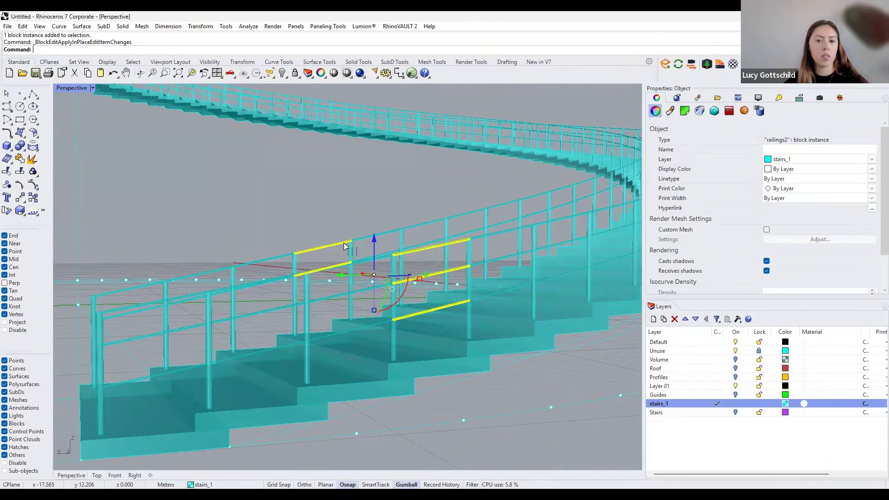
double_click(437, 308)
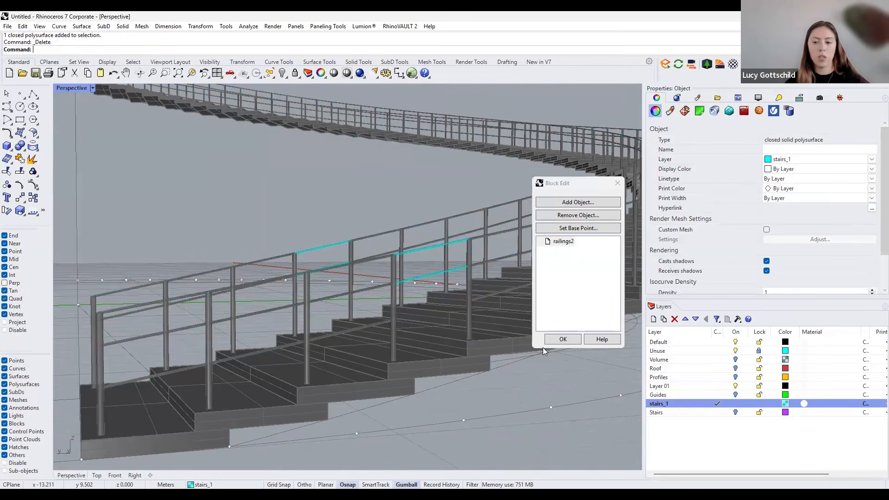
left_click(561, 339)
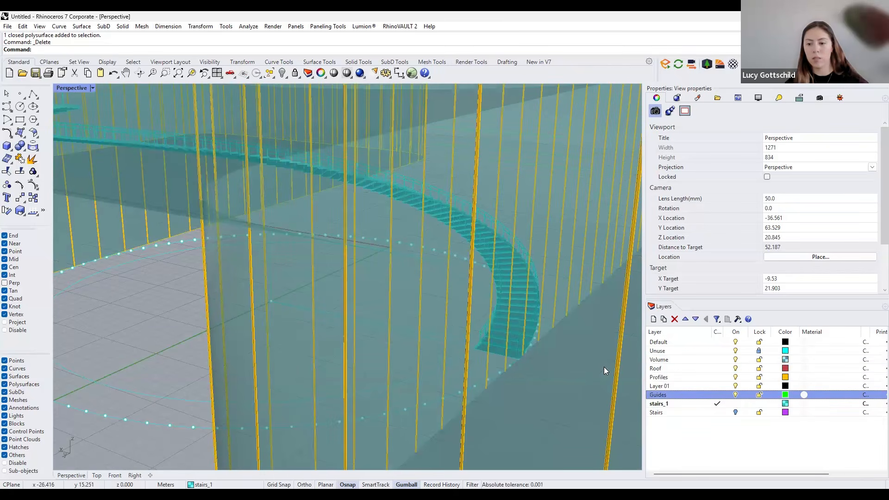
Move all the division points around the base circle to a new layer named stairsdetails.
scroll(460, 324, "down", 6)
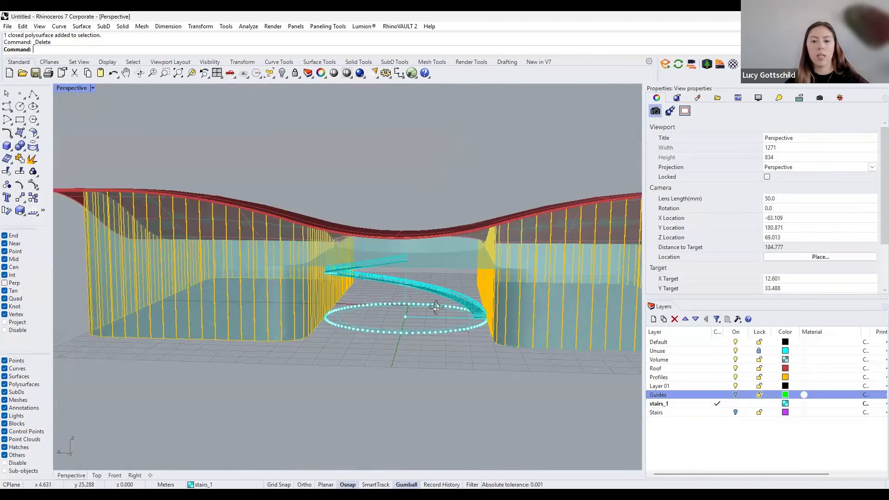
right_click_drag(387, 318, 421, 327)
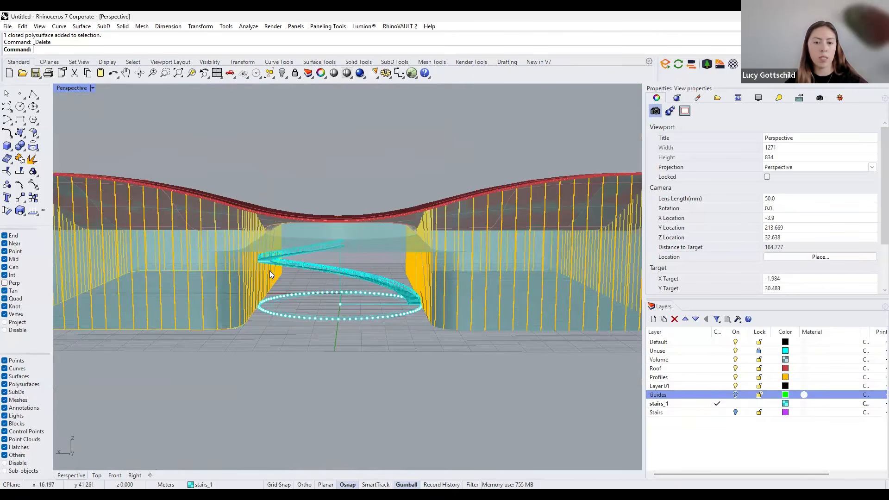
right_click_drag(270, 270, 428, 336)
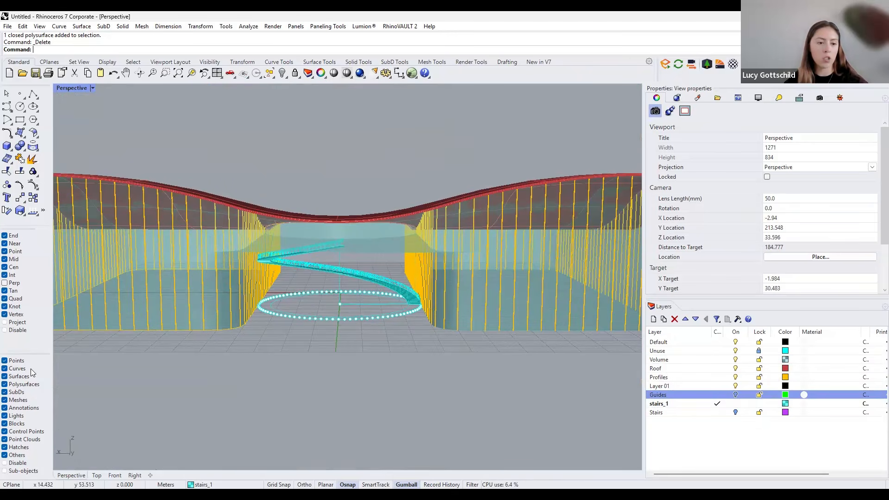
key("shift")
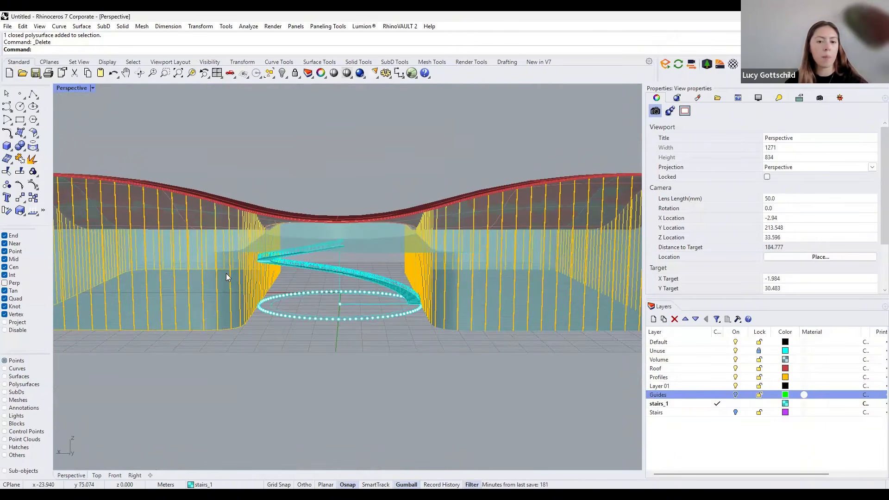
left_click_drag(470, 359, 226, 275)
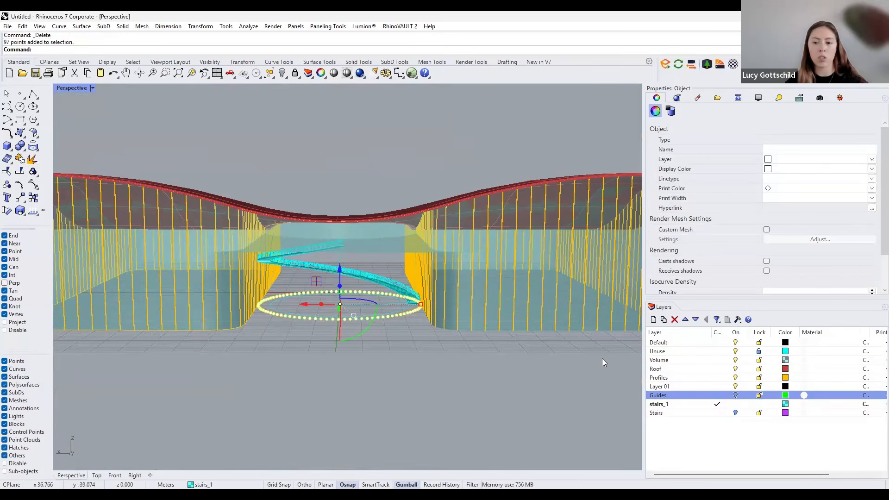
left_click(653, 319)
type("s")
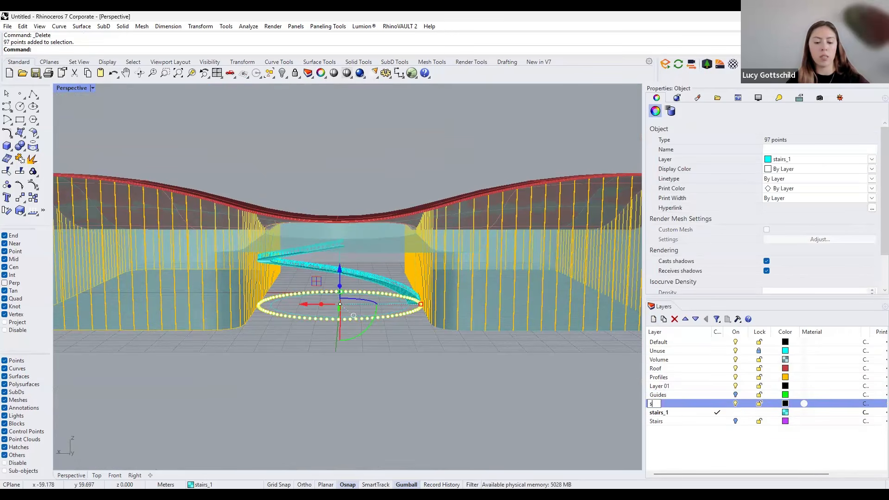
type("tair")
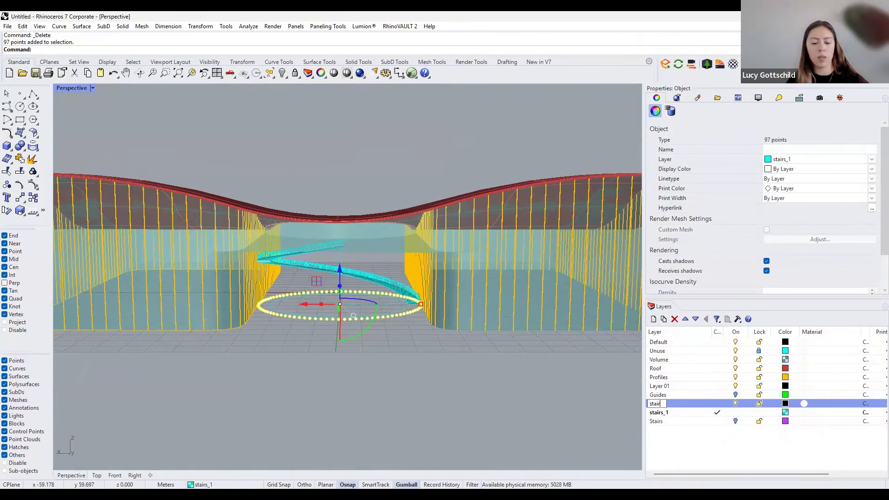
type("s")
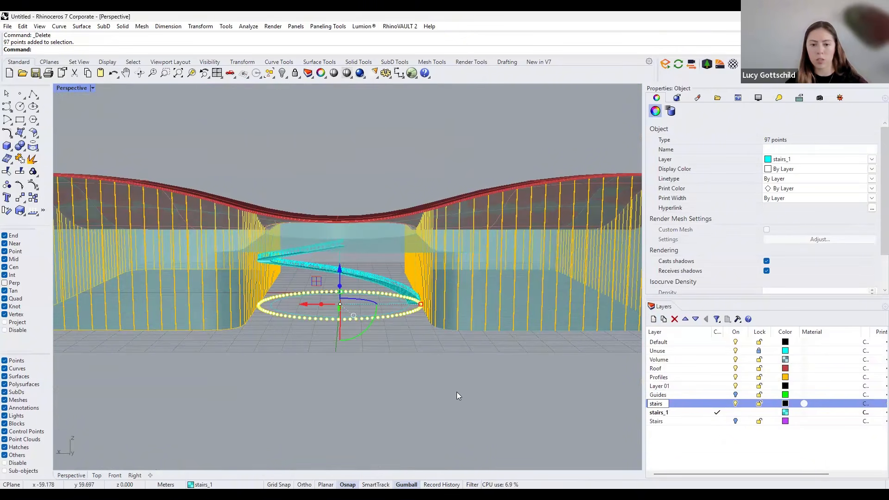
type("details")
key("Return")
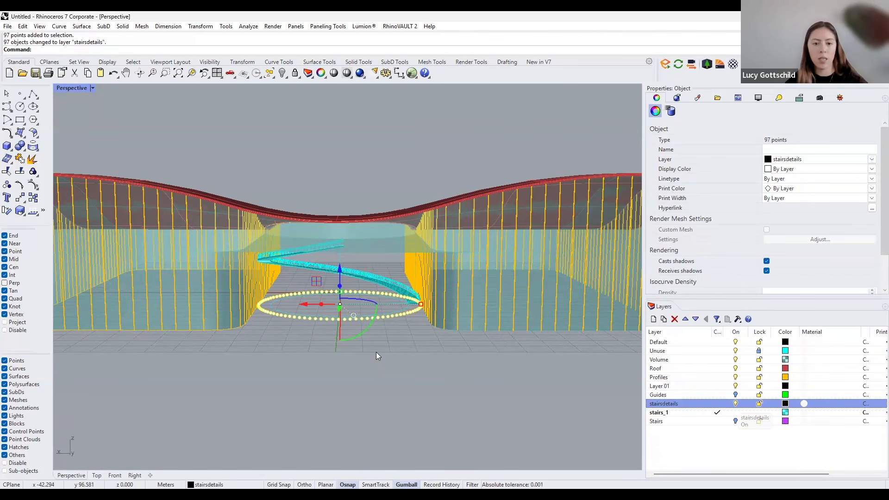
Hide the stairsdetails layer and move the staircase's construction circles and guide lines to it.
left_click_drag(376, 352, 307, 291)
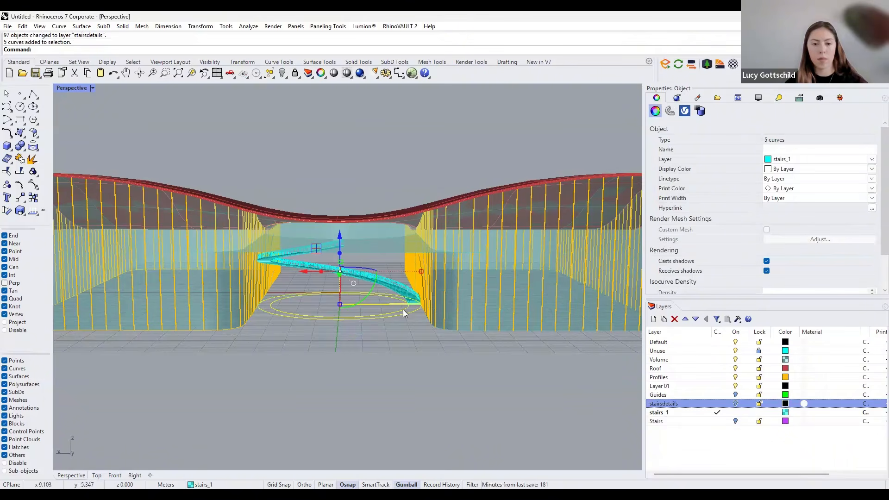
right_click(357, 325)
Examine the whole building from several angles, checking how the spiral staircase sits beneath the roof.
scroll(388, 329, "down", 5)
right_click_drag(369, 334, 386, 318)
scroll(407, 343, "down", 2)
scroll(386, 318, "up", 2)
key("Home")
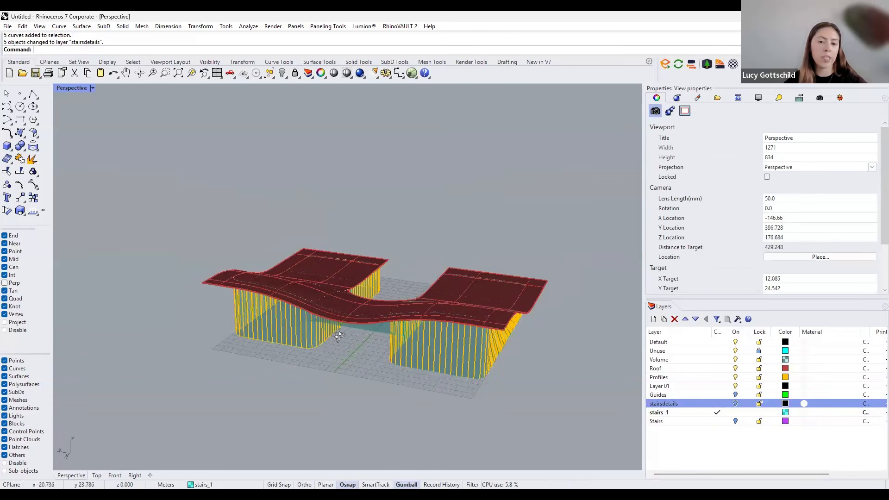
key("Home")
key("Home")
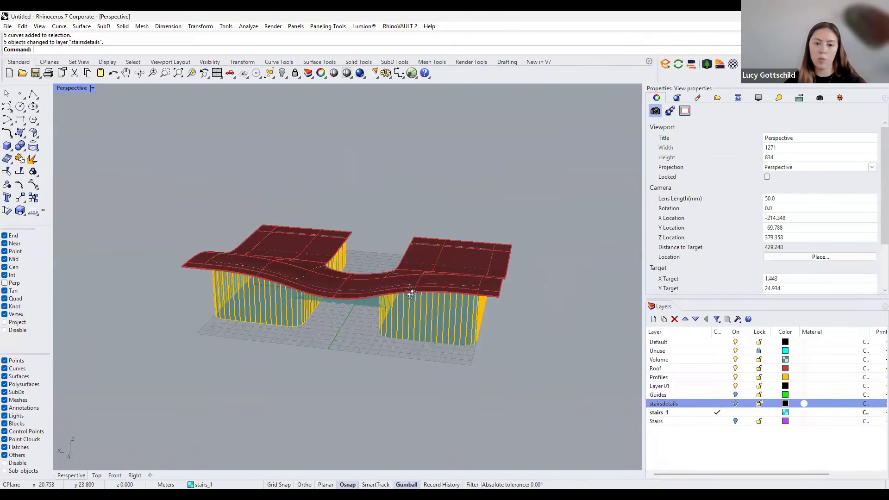
key("Home")
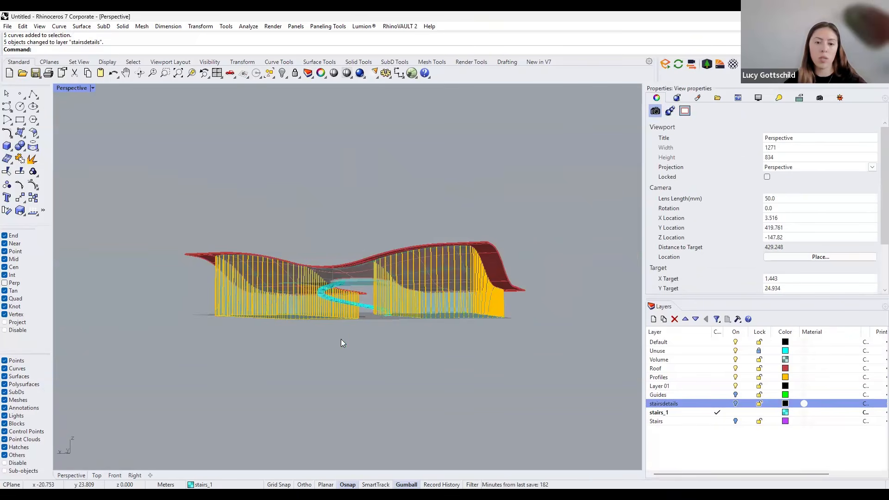
key("Home")
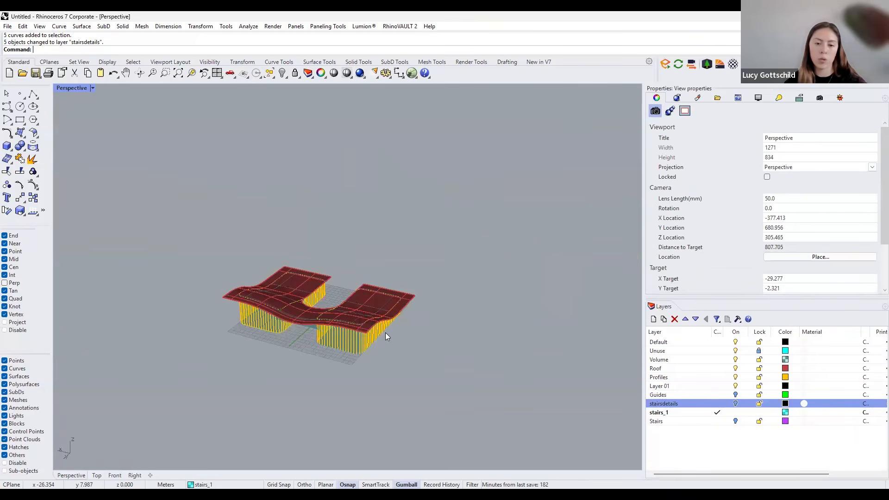
key("Home")
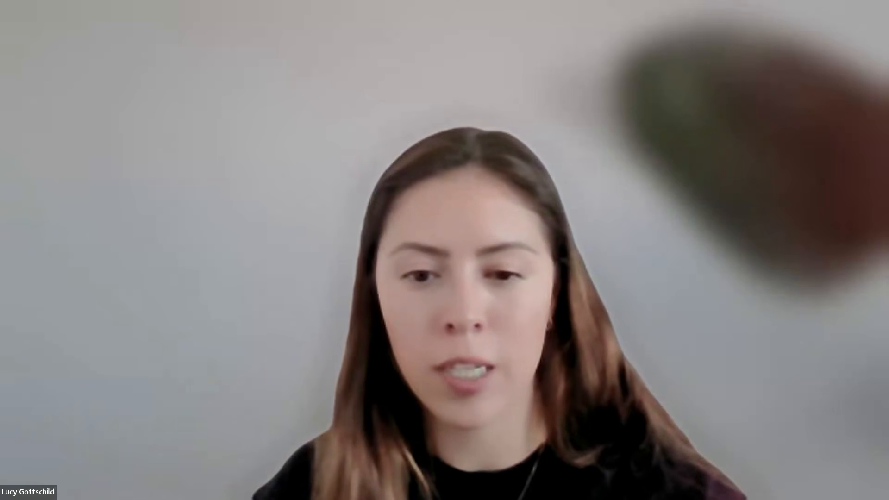